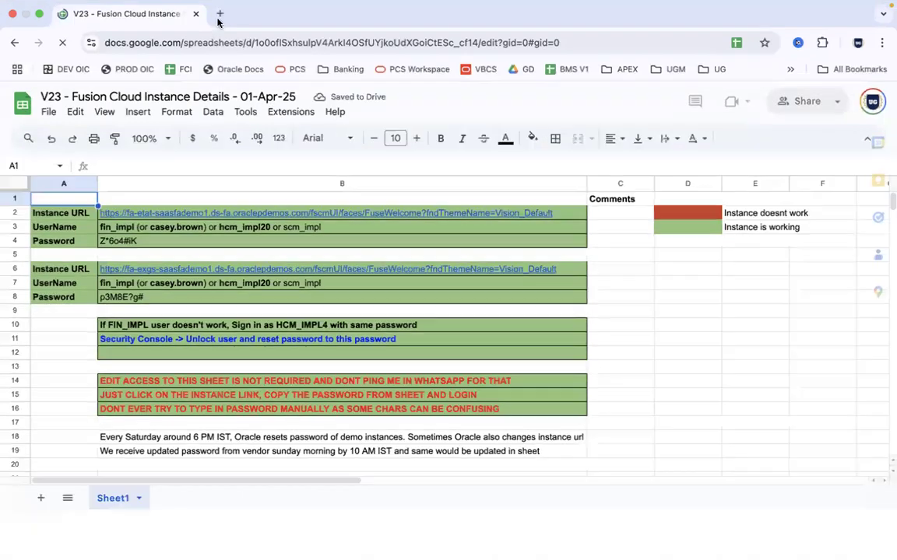
Load the Oracle Fusion Cloud instance in a new browser tab via the autocompleted 'exg' address
{"action": "left_click", "coordinate": [220, 15]}
{"action": "type", "text": "exg"}
{"action": "key", "text": "Return"}
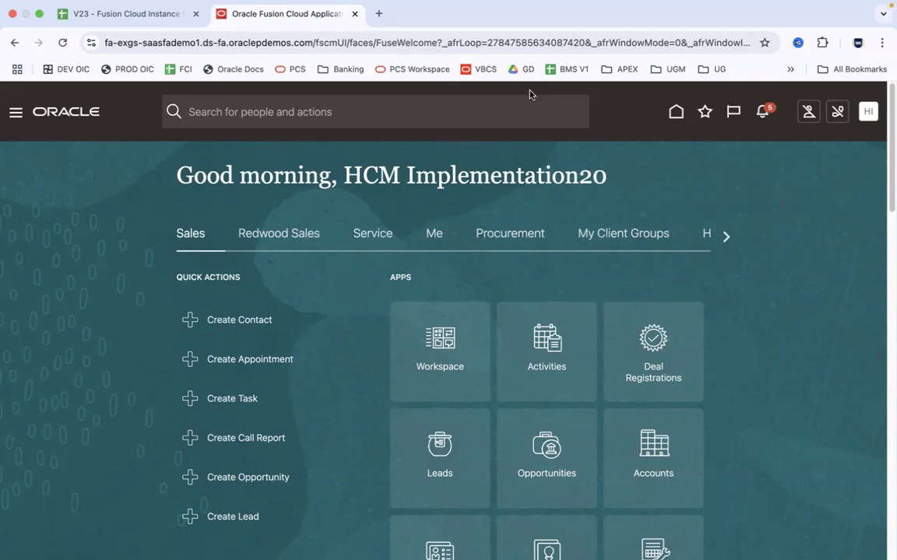
Search the user by name in Security Console Users and open their account, showing Employee and HR Specialist roles
{"action": "left_click", "coordinate": [16, 112]}
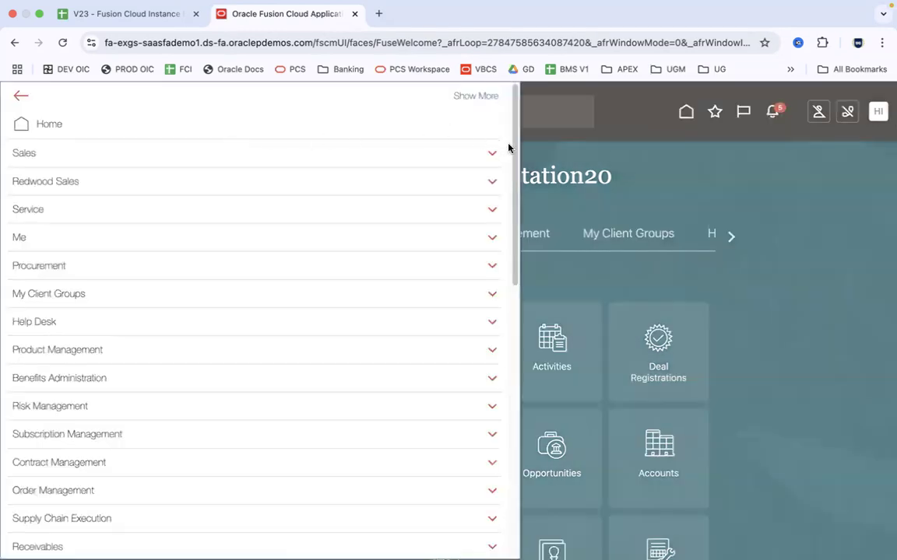
{"action": "left_click_drag", "start_coordinate": [513, 153], "coordinate": [516, 397]}
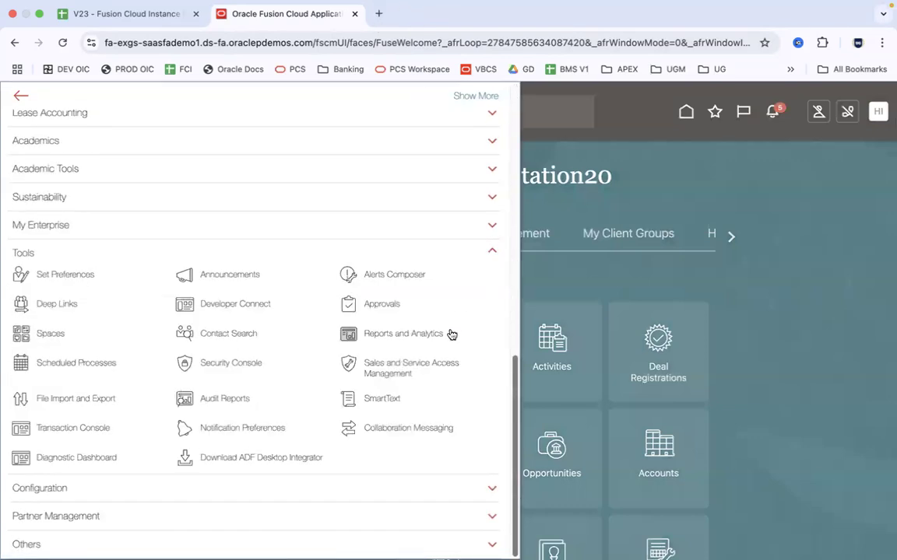
{"action": "left_click", "coordinate": [231, 362]}
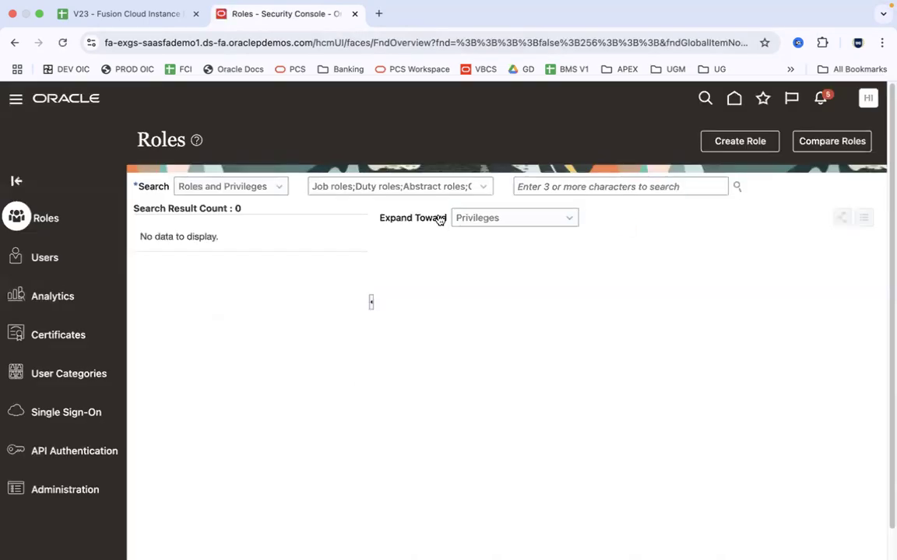
{"action": "left_click", "coordinate": [57, 261]}
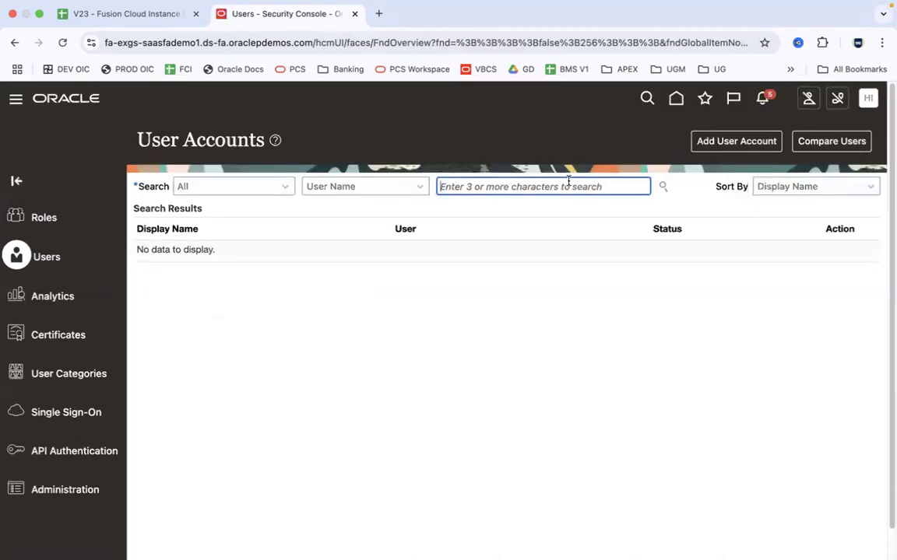
{"action": "type", "text": "Anil"}
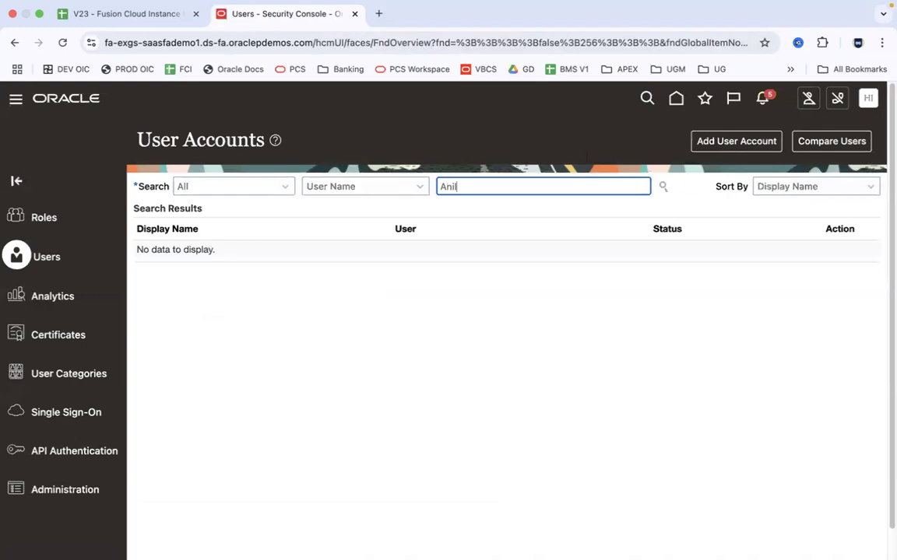
{"action": "left_click", "coordinate": [149, 264]}
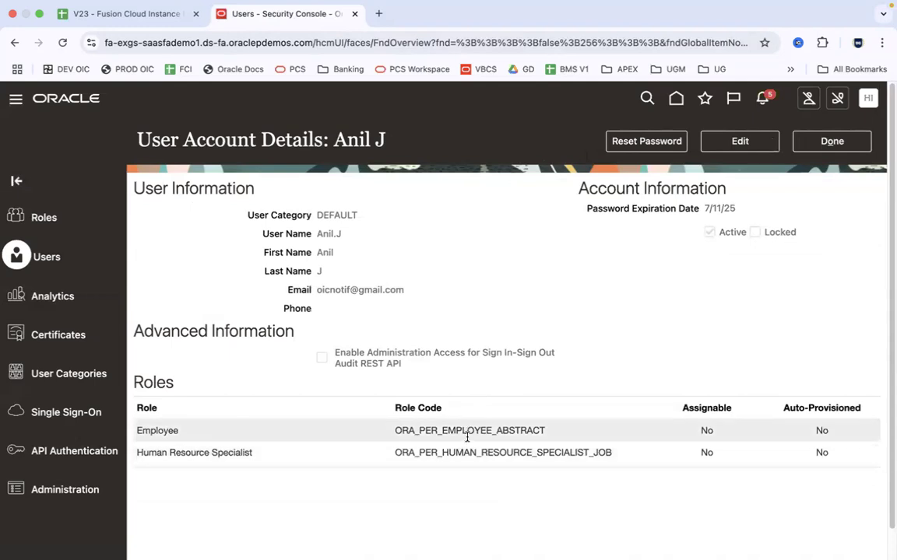
{"action": "left_click", "coordinate": [139, 14]}
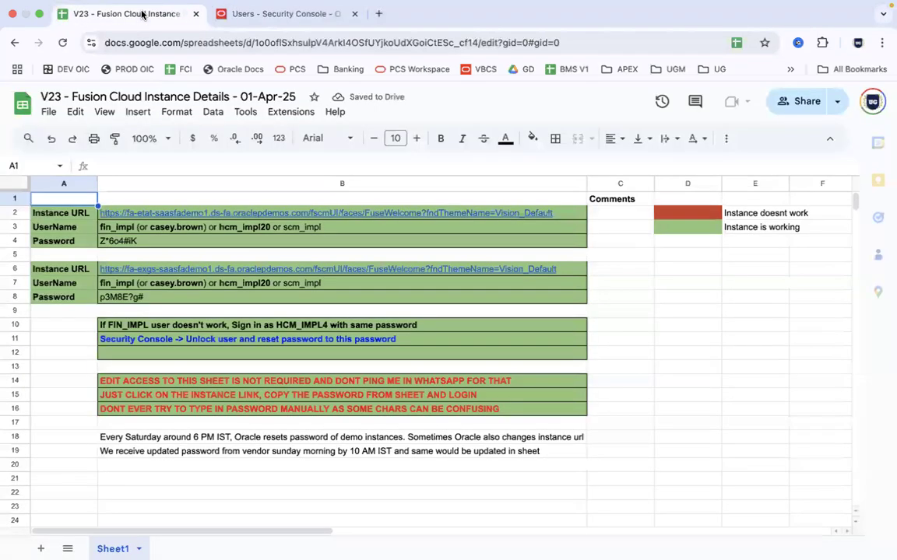
Open the instance URL from cell B6 in the other browser after closing its old tabs
{"action": "left_click", "coordinate": [220, 271]}
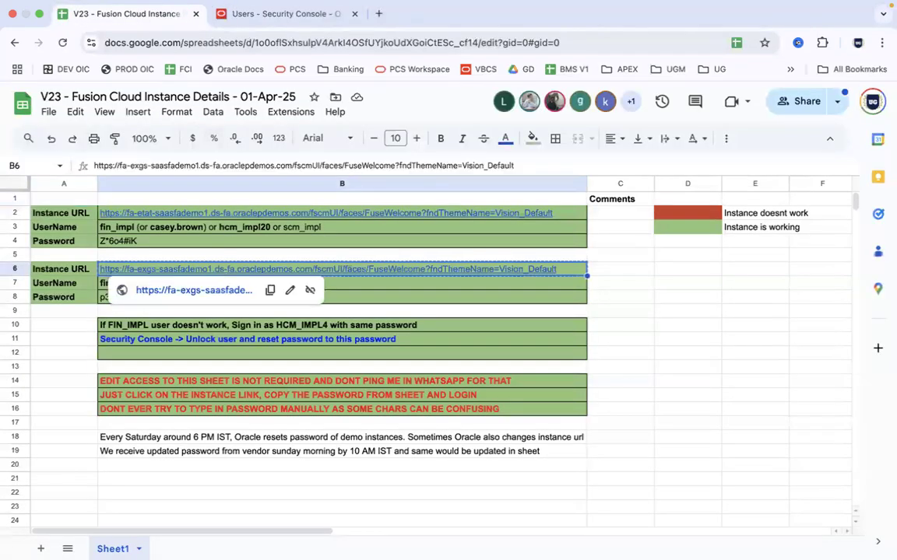
{"action": "left_click", "coordinate": [105, 533]}
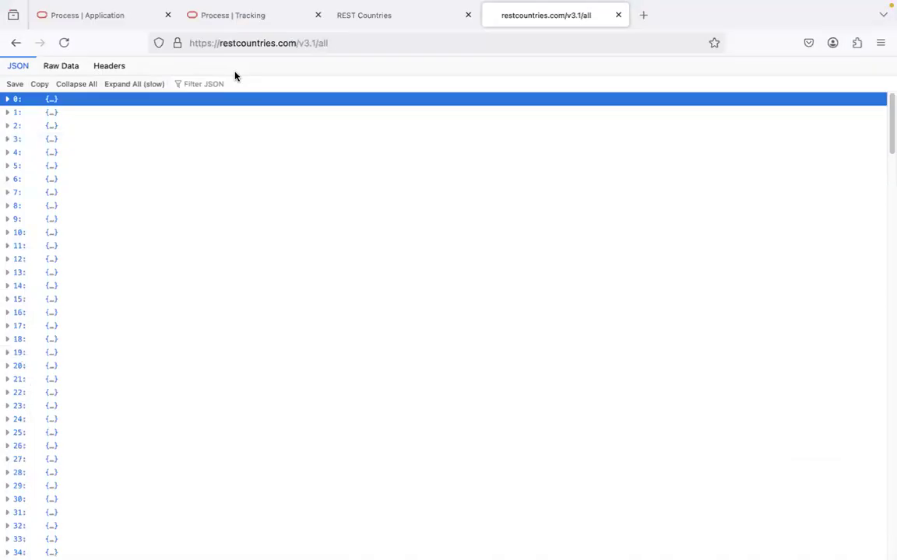
{"action": "left_click", "coordinate": [167, 15]}
{"action": "left_click", "coordinate": [167, 14]}
{"action": "left_click", "coordinate": [167, 14]}
{"action": "left_click", "coordinate": [193, 15]}
{"action": "left_click", "coordinate": [167, 15]}
{"action": "type", "text": "https://fa-exgs-saasfademo1.ds-fa.oraclepdemos.com/fscmUI/faces/FuseWelcome?fndThemeName=Vision_Default"}
{"action": "key", "text": "Return"}
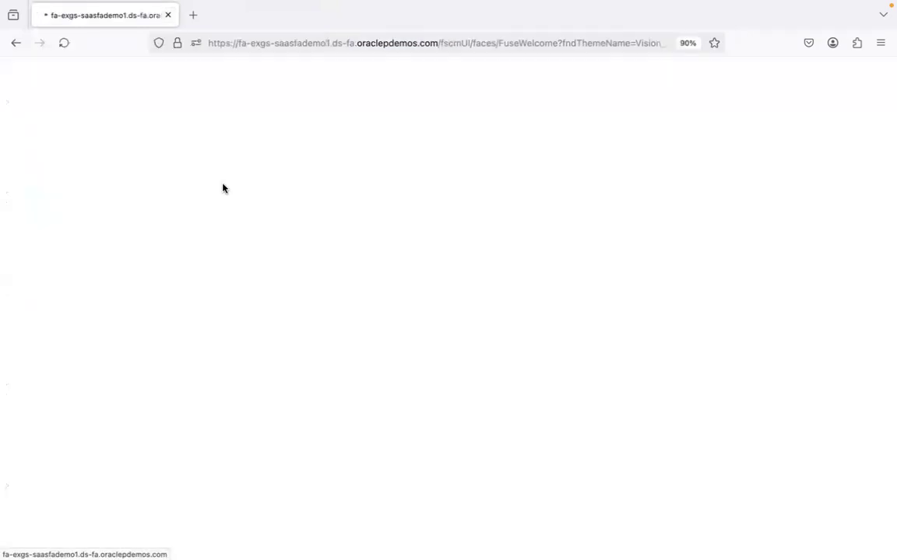
Sign in there with the new user's ID and password, and let the browser save the login
{"action": "key", "text": "super+Tab"}
{"action": "left_click", "coordinate": [226, 11]}
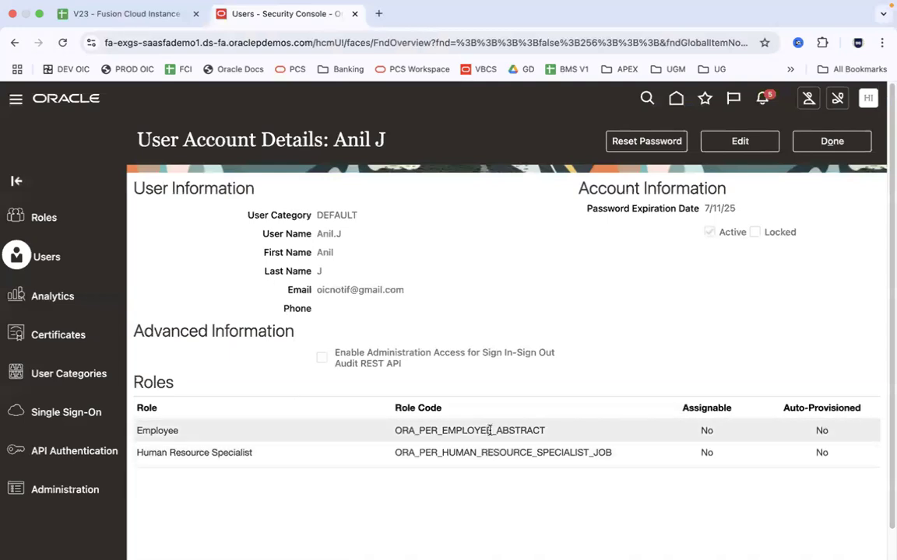
{"action": "key", "text": "super+Tab"}
{"action": "left_click", "coordinate": [412, 305]}
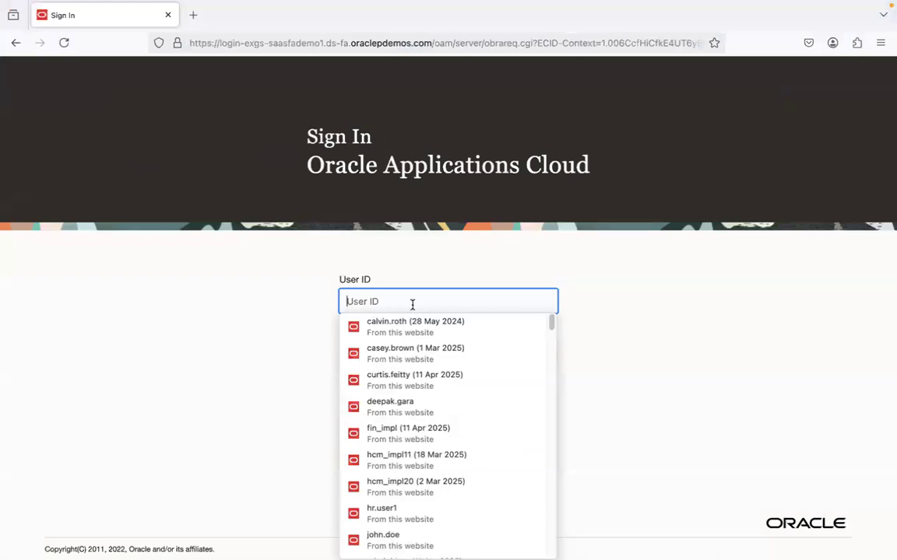
{"action": "type", "text": "anil."}
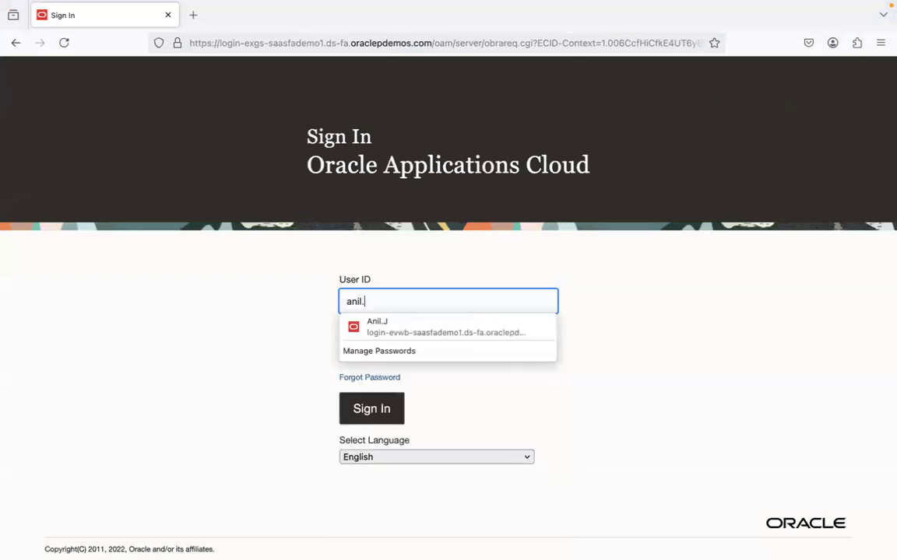
{"action": "type", "text": "j"}
{"action": "key", "text": "Tab"}
{"action": "type", "text": "•••••"}
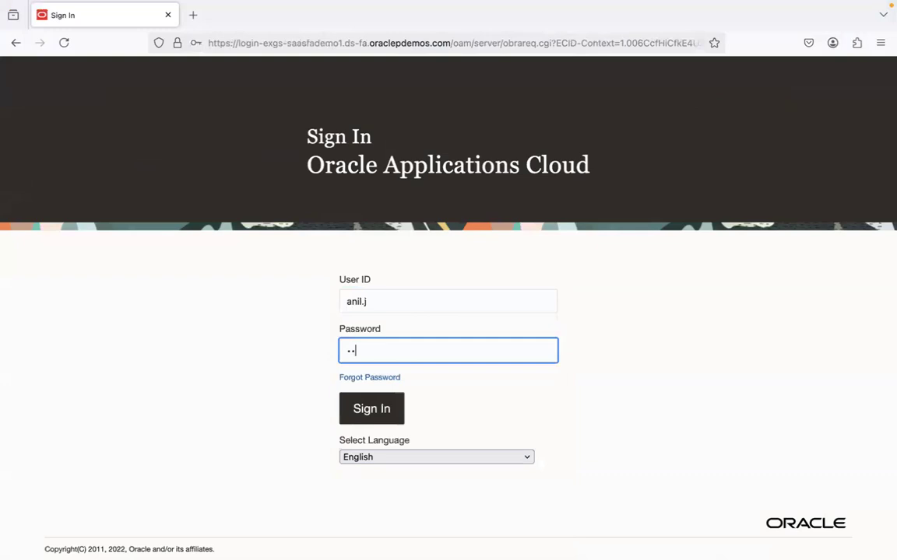
{"action": "type", "text": "•••••"}
{"action": "key", "text": "Return"}
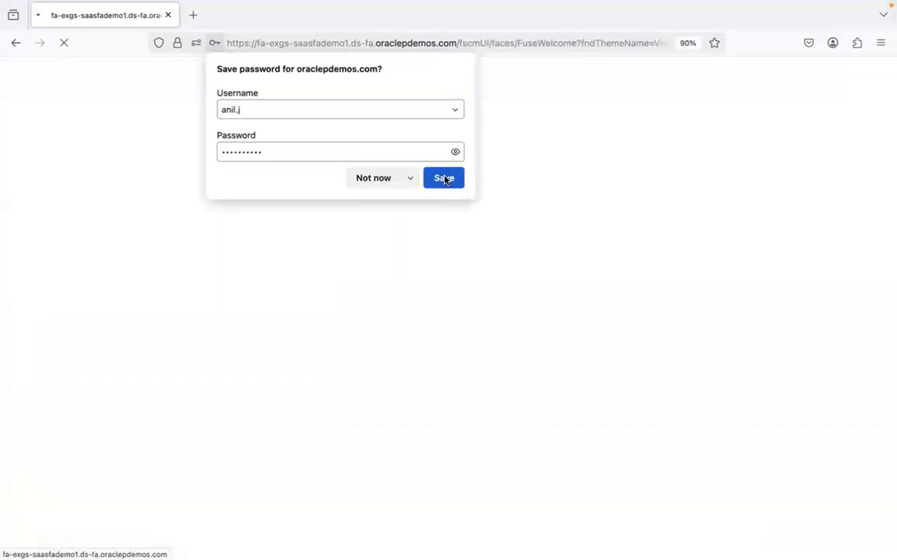
{"action": "left_click", "coordinate": [445, 180]}
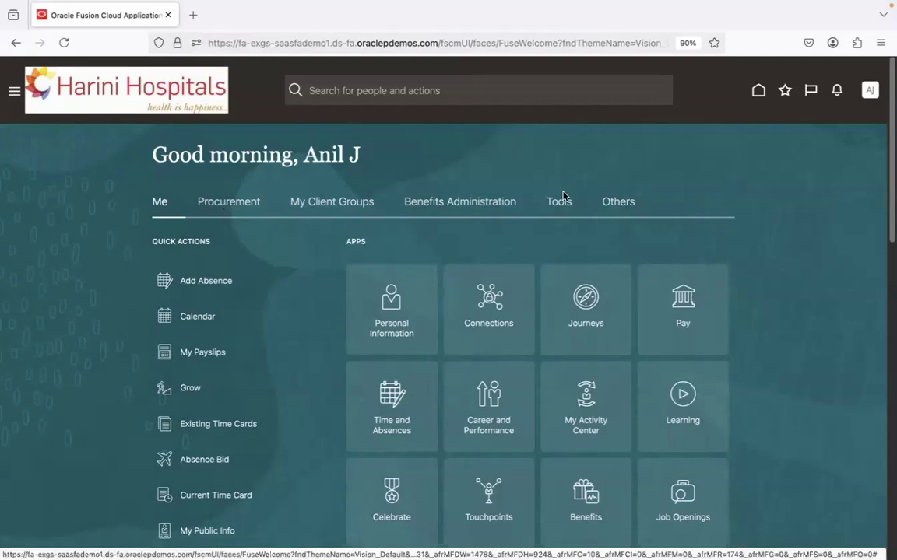
Check the assigned roles, then show My Client Groups apps like New Person and Person Management
{"action": "key", "text": "ctrl+Left"}
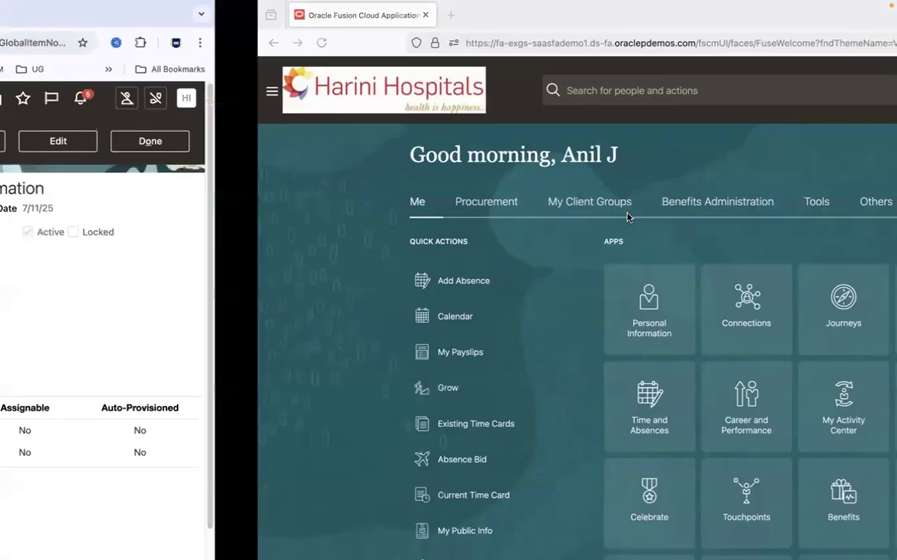
{"action": "key", "text": "ctrl+Right"}
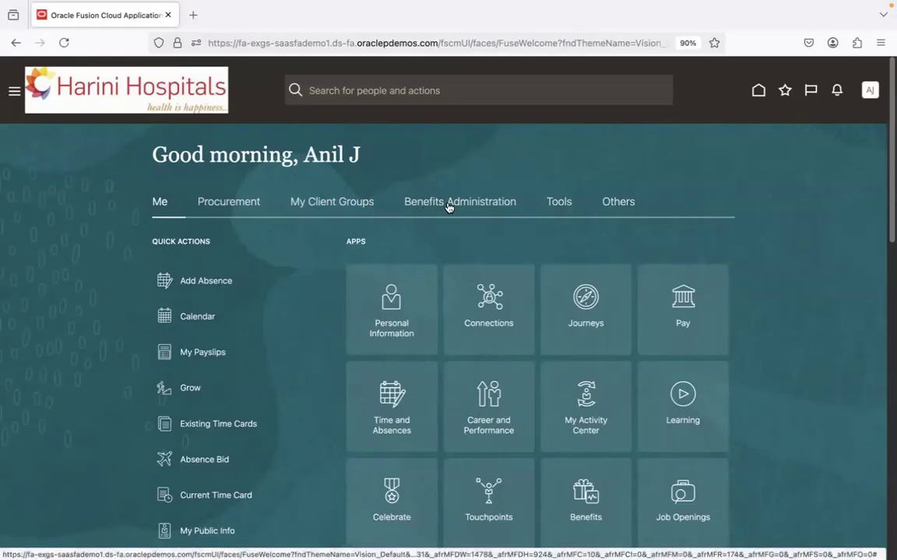
{"action": "key", "text": "ctrl+Left"}
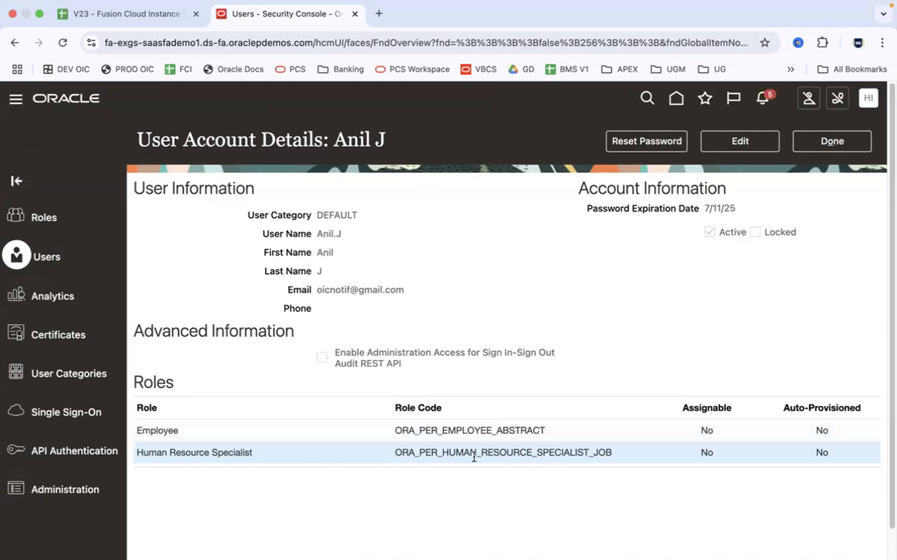
{"action": "key", "text": "super+Tab"}
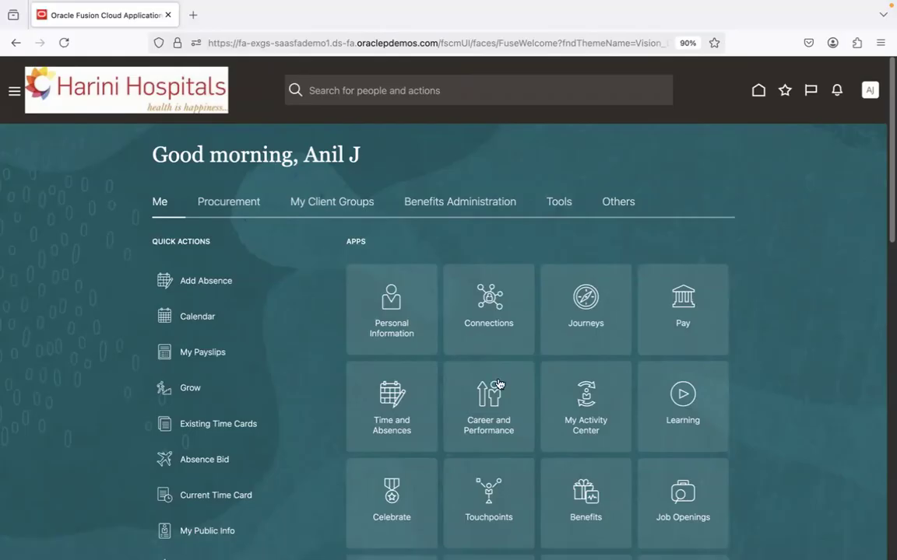
{"action": "left_click", "coordinate": [348, 201]}
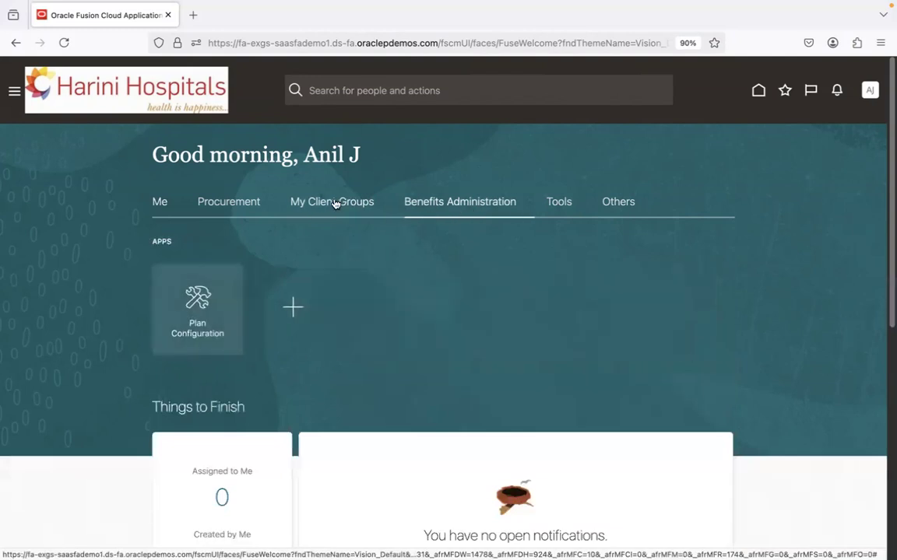
{"action": "left_click", "coordinate": [334, 204]}
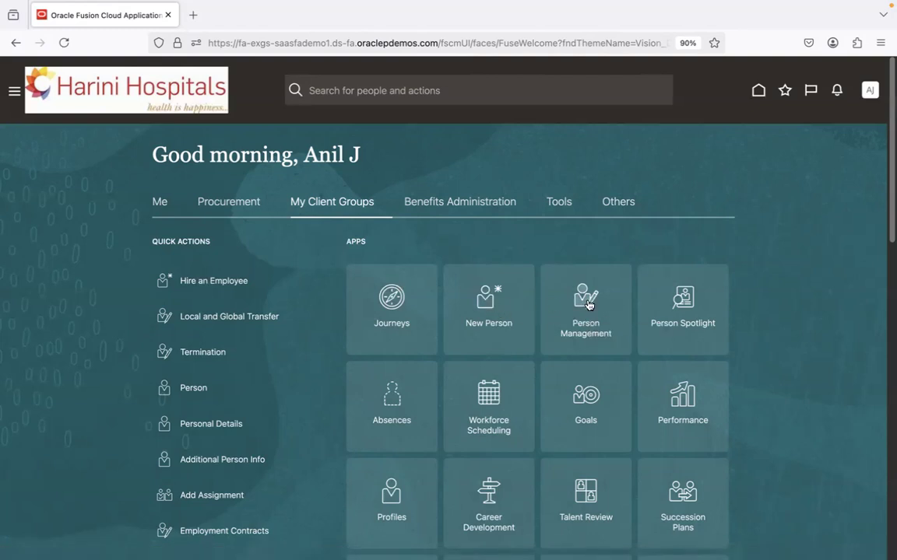
{"action": "left_click", "coordinate": [484, 299]}
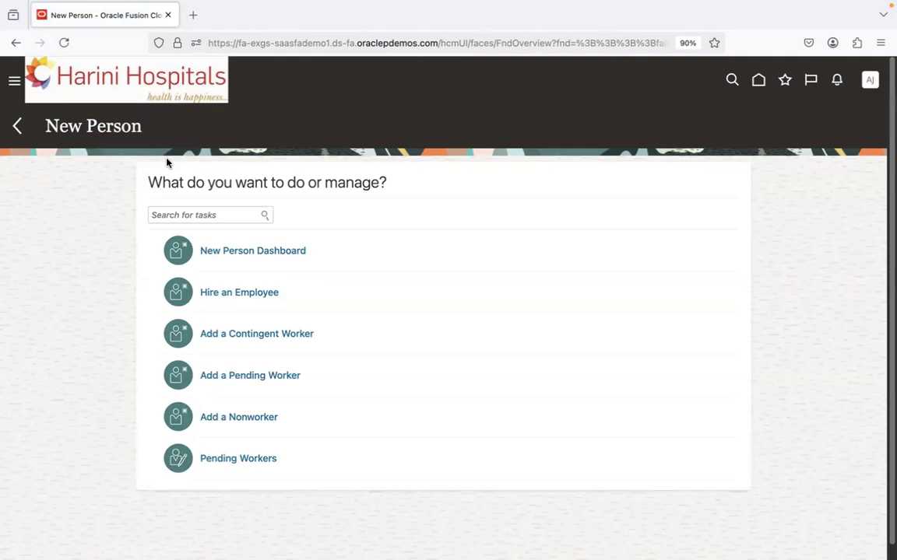
{"action": "left_click", "coordinate": [263, 294]}
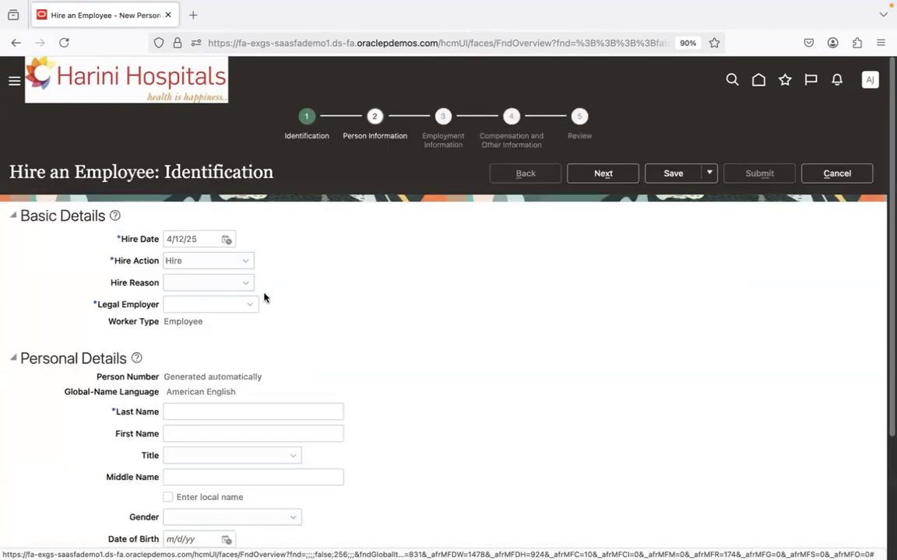
{"action": "left_click", "coordinate": [250, 305]}
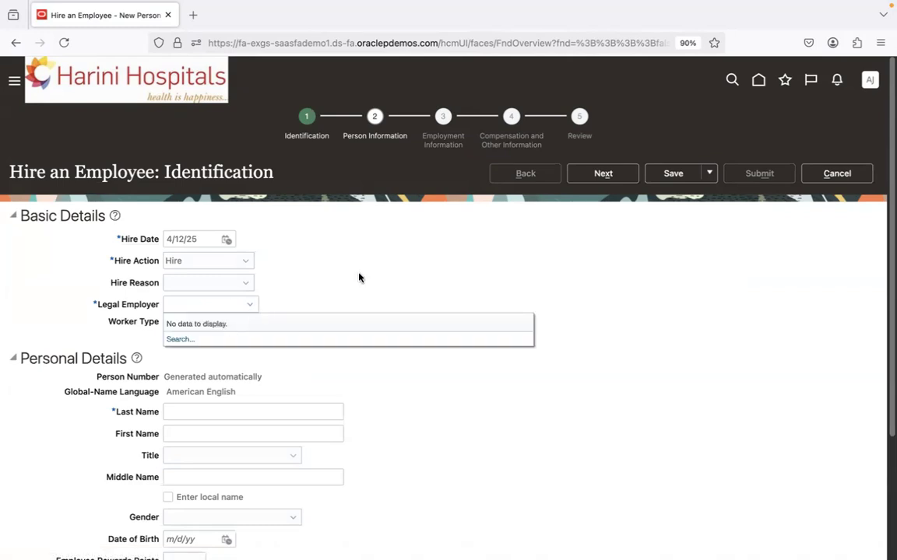
{"action": "left_click", "coordinate": [837, 173]}
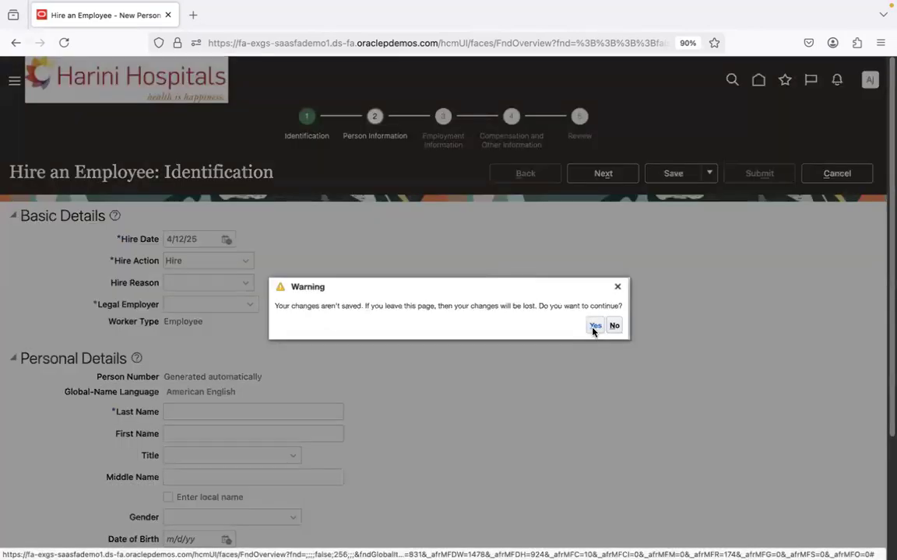
{"action": "left_click", "coordinate": [595, 326]}
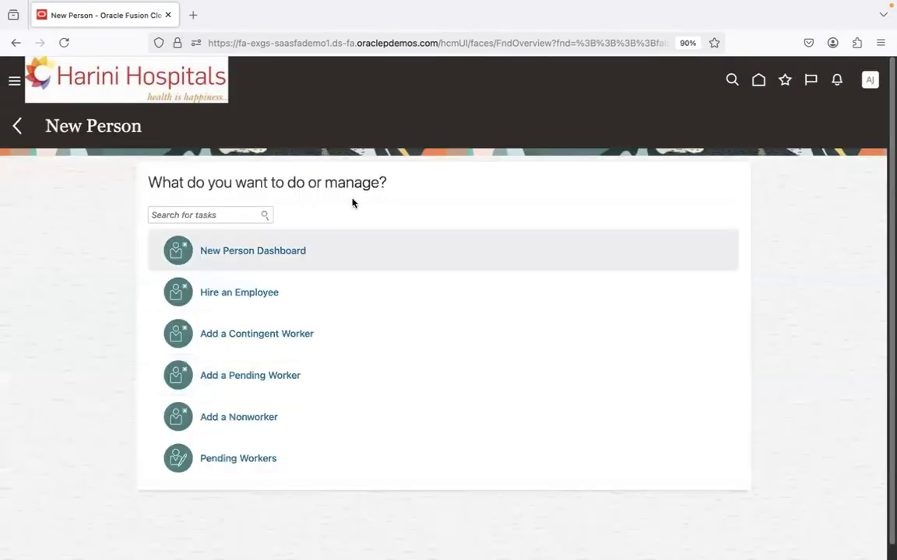
{"action": "left_click", "coordinate": [17, 127]}
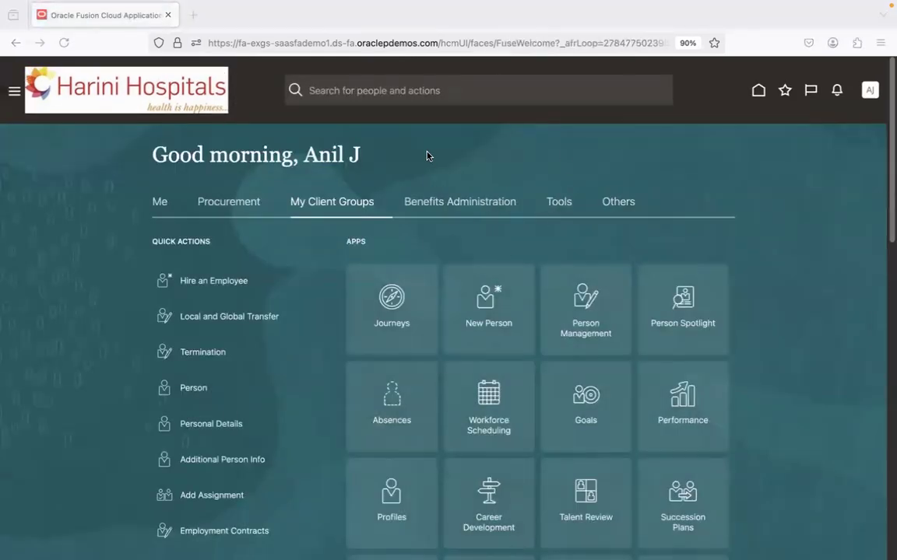
{"action": "key", "text": "super+Tab"}
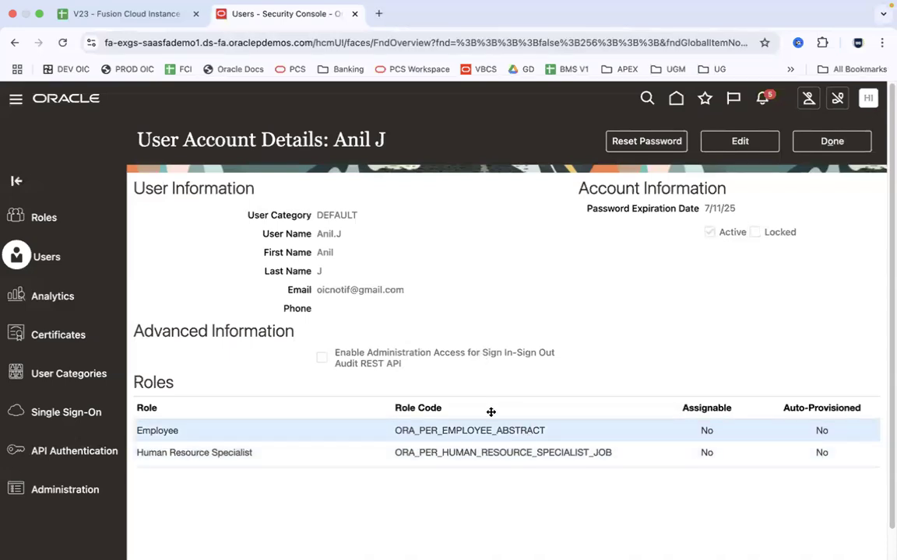
{"action": "key", "text": "super+Tab"}
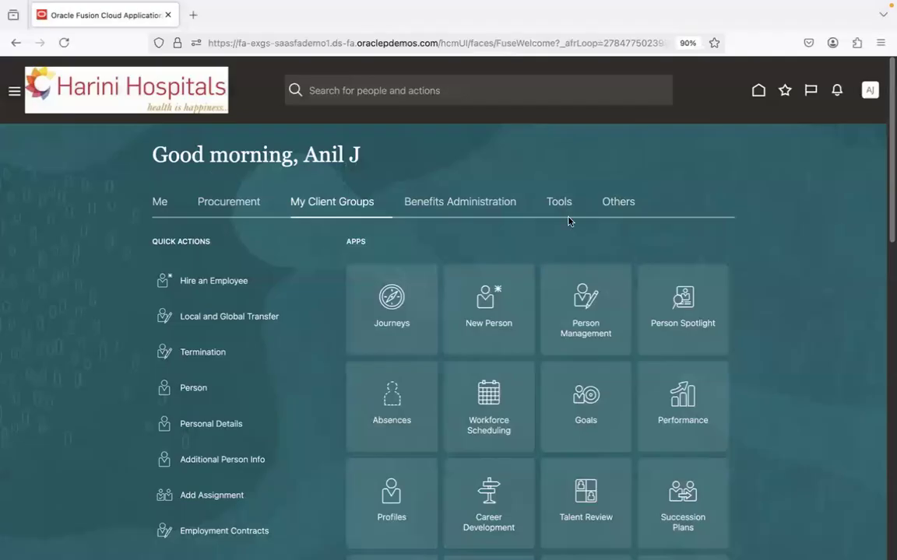
{"action": "key", "text": "super+Tab"}
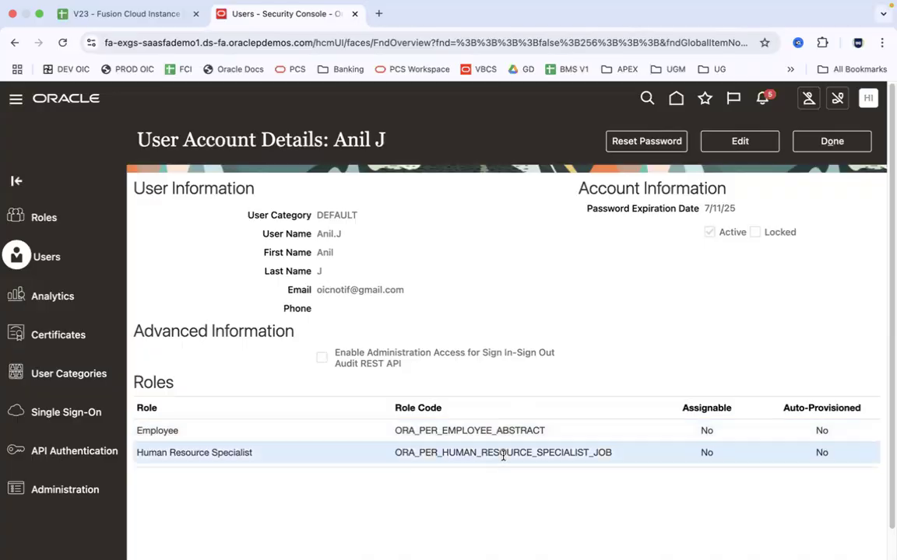
{"action": "key", "text": "super+Tab"}
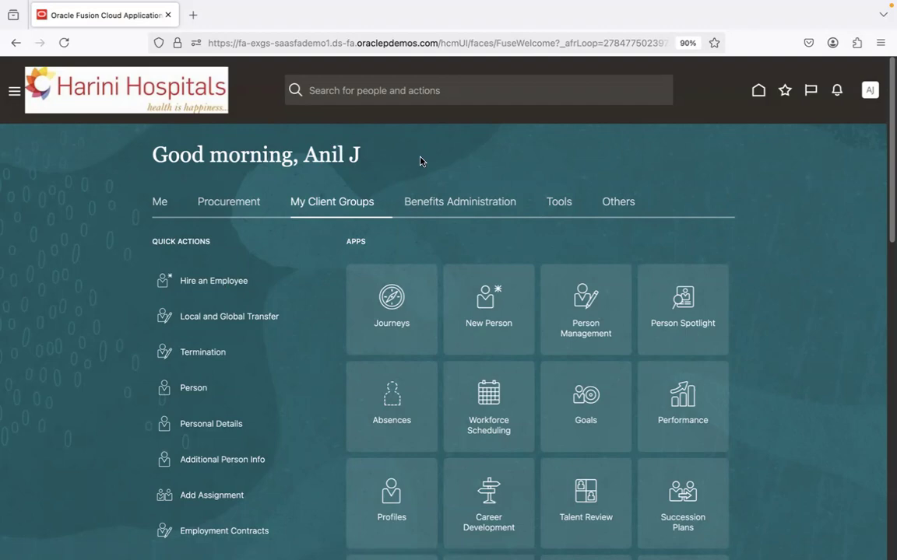
{"action": "key", "text": "ctrl+Left"}
{"action": "key", "text": "ctrl+Left"}
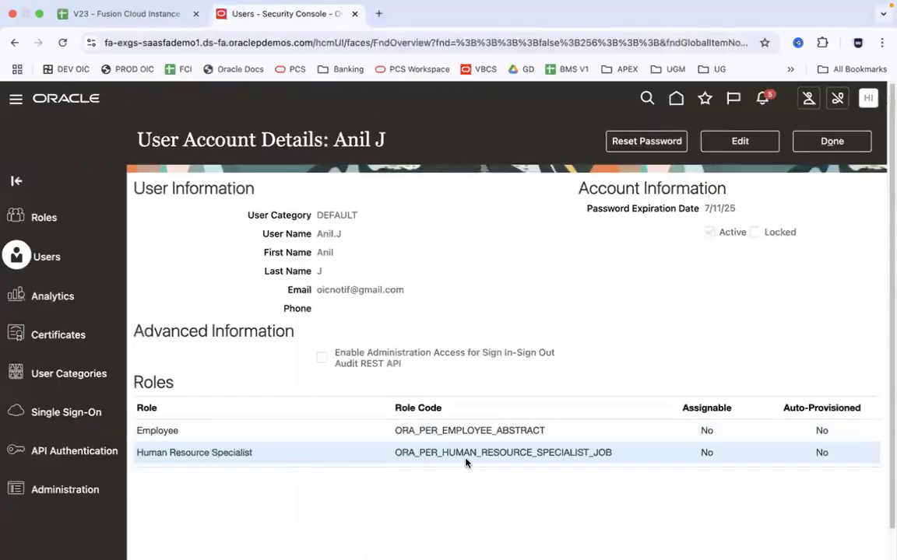
{"action": "key", "text": "ctrl+Right"}
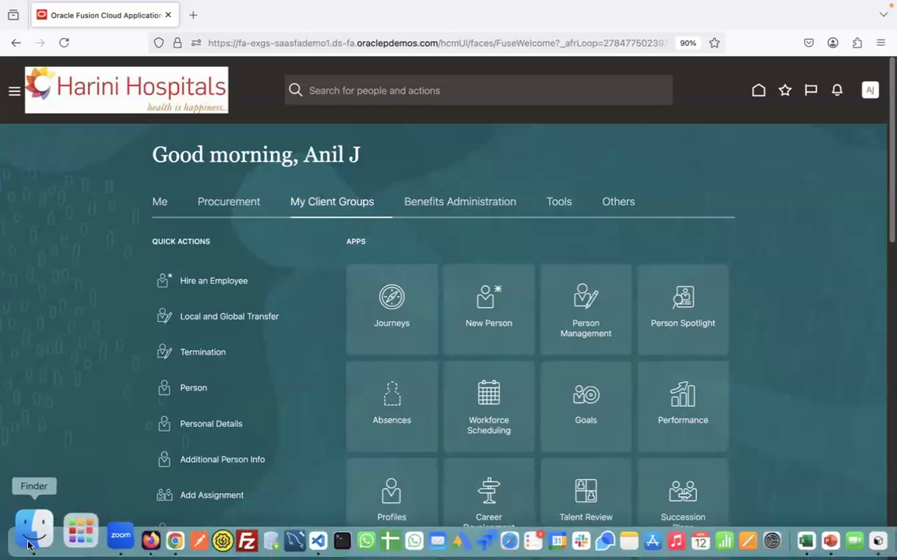
Open the HCM-tagged 2.Oracle Fusion HCM folder and the 3.0.Security in Cloud Notes.sql file, discarding an untitled note
{"action": "left_click", "coordinate": [31, 537]}
{"action": "left_click", "coordinate": [55, 331]}
{"action": "left_click", "coordinate": [248, 66]}
{"action": "double_click", "coordinate": [247, 67]}
{"action": "scroll", "coordinate": [237, 109], "scroll_direction": "up", "scroll_amount": 10}
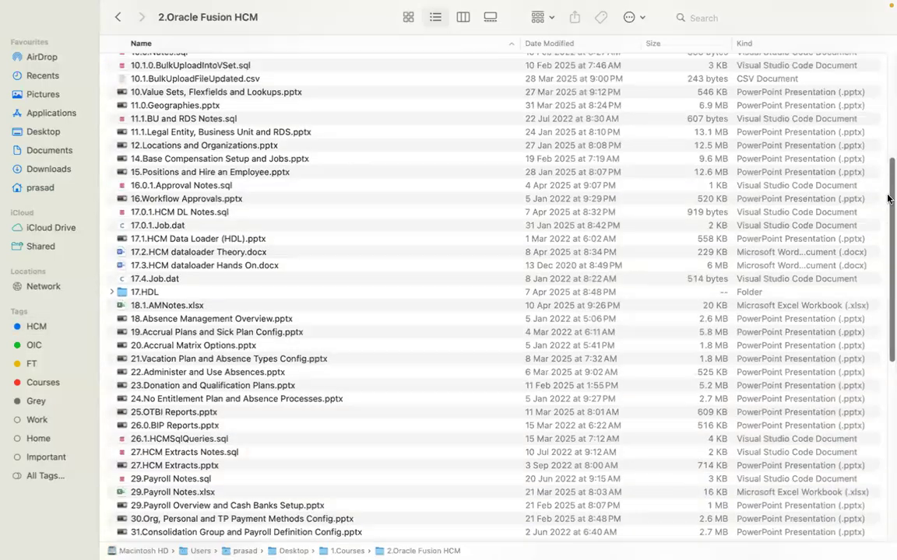
{"action": "double_click", "coordinate": [207, 159]}
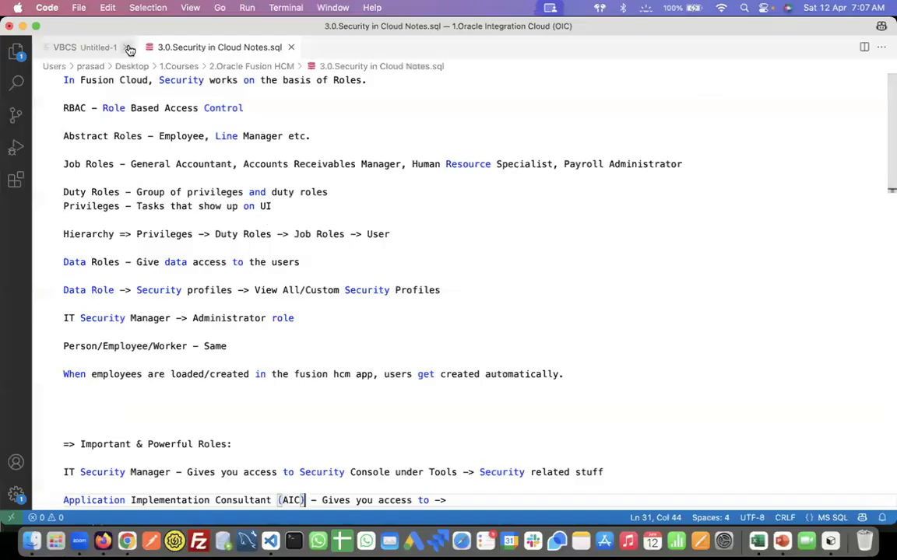
{"action": "left_click", "coordinate": [127, 46]}
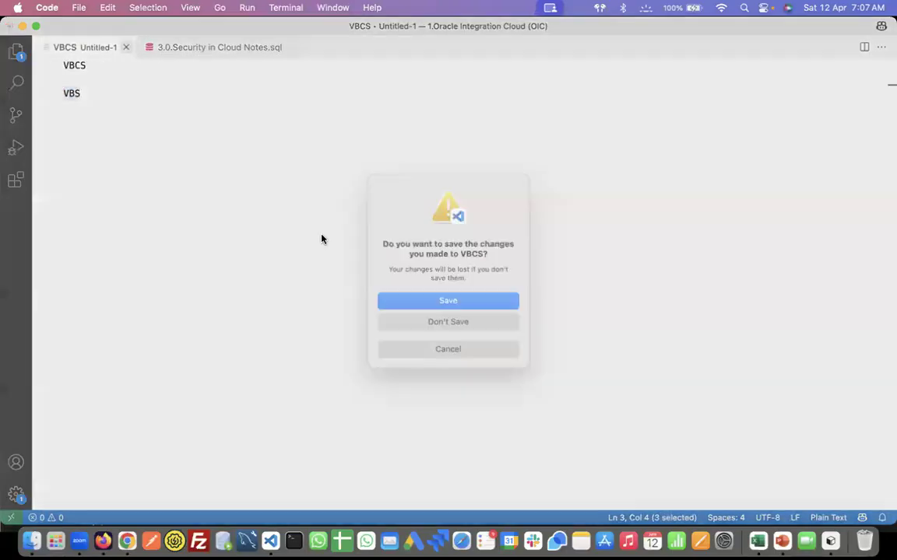
{"action": "left_click", "coordinate": [447, 326]}
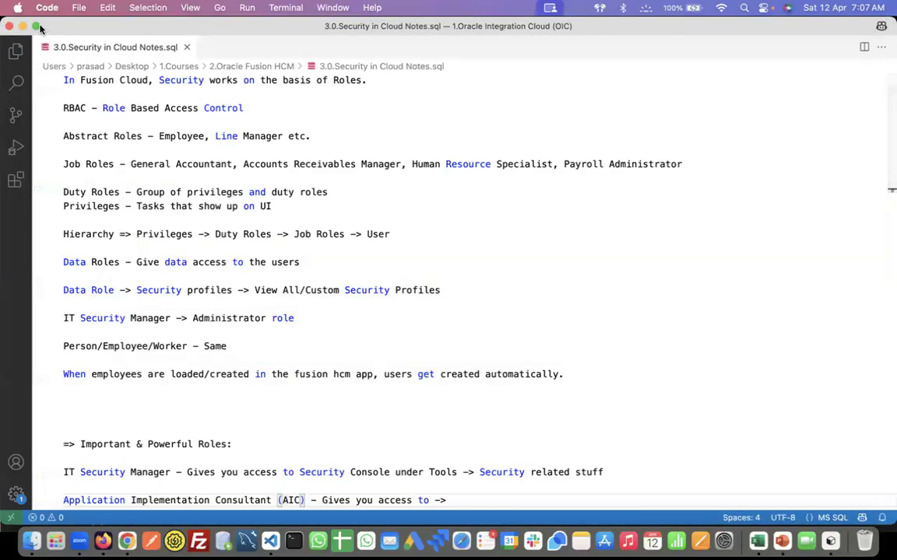
Open 3.1.Security in Fusion HCM.pptx and present it full-screen from the Agenda slide
{"action": "key", "text": "super+Tab"}
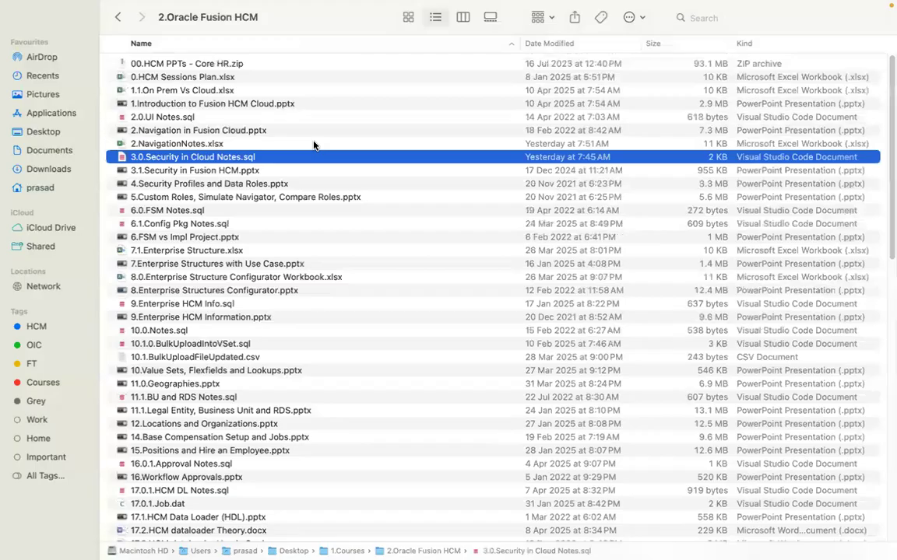
{"action": "double_click", "coordinate": [253, 171]}
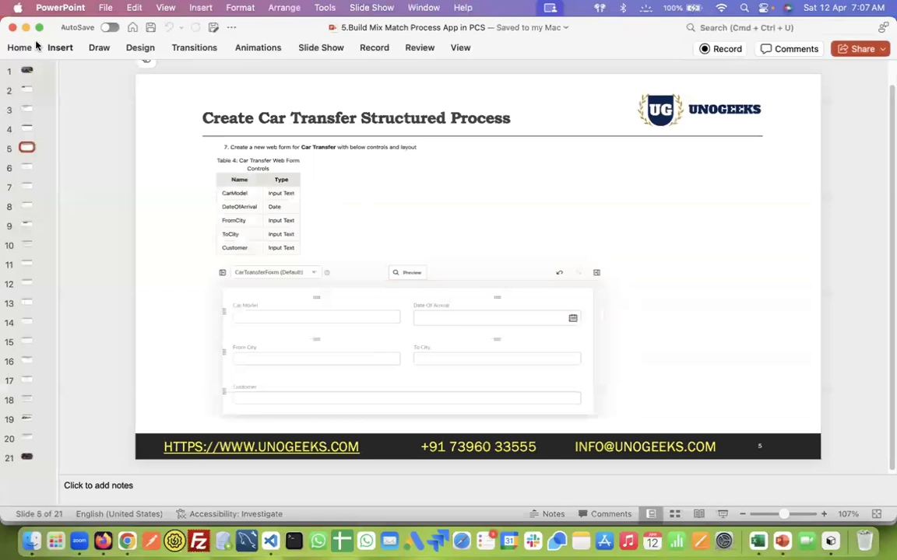
{"action": "left_click", "coordinate": [12, 28]}
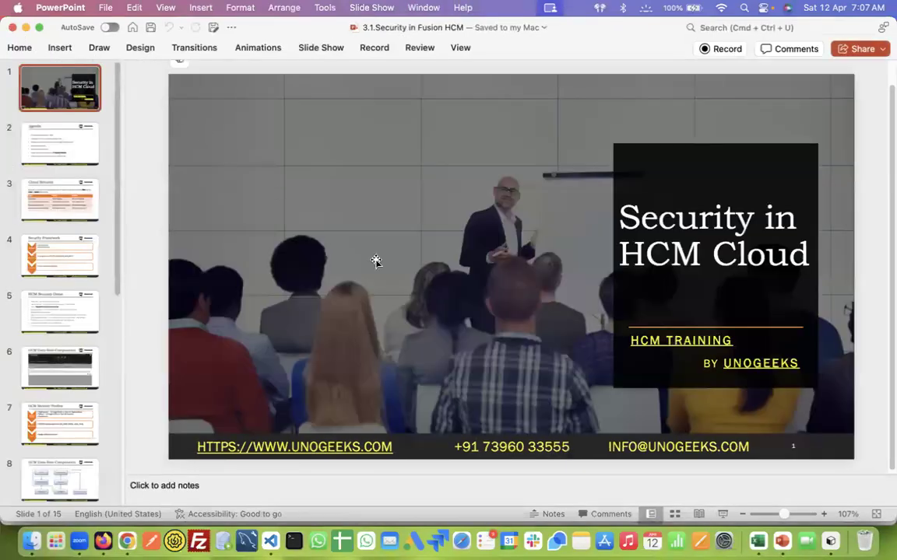
{"action": "left_click", "coordinate": [47, 132]}
{"action": "left_click", "coordinate": [722, 514]}
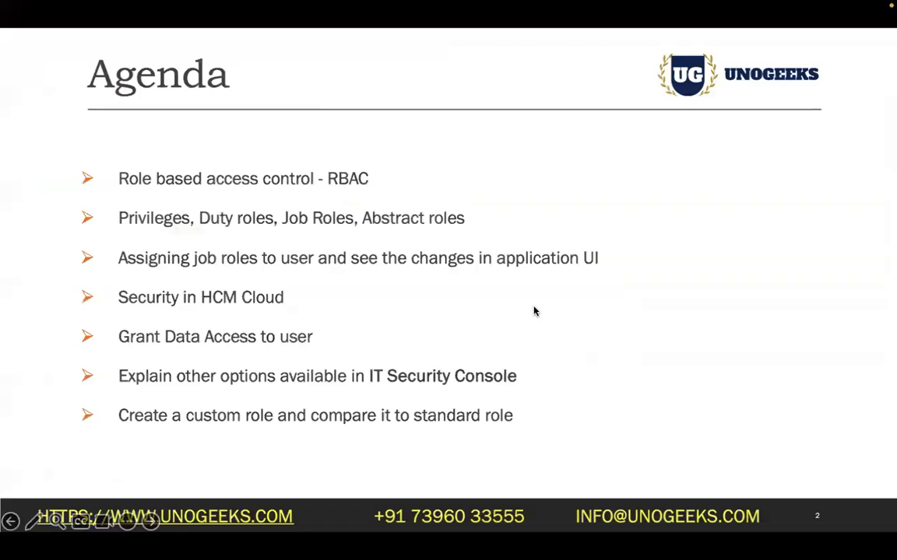
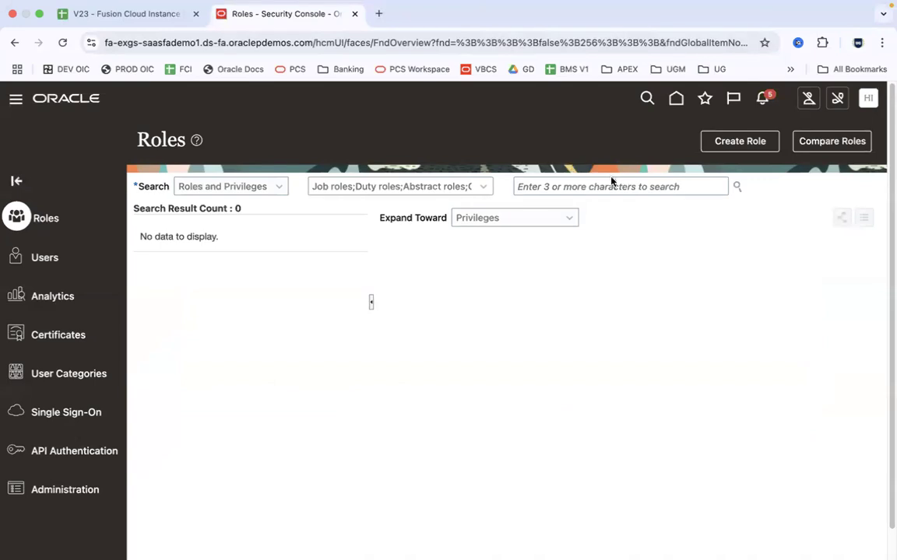
Search roles for 'Human Resource Specialist' and open the ORA_PER_HUMAN_RESOURCE_SPECIALIST_JOB job role
{"action": "type", "text": "Hu"}
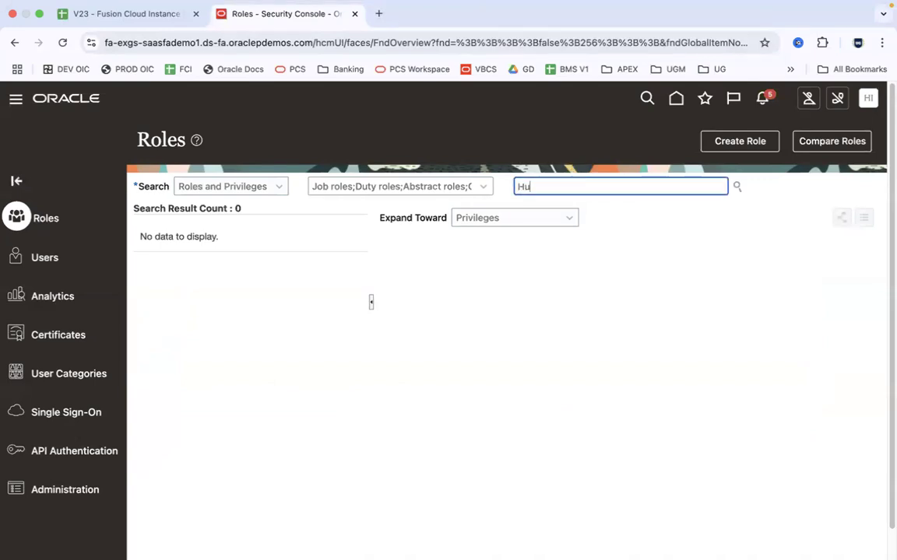
{"action": "type", "text": "man Resource Sp"}
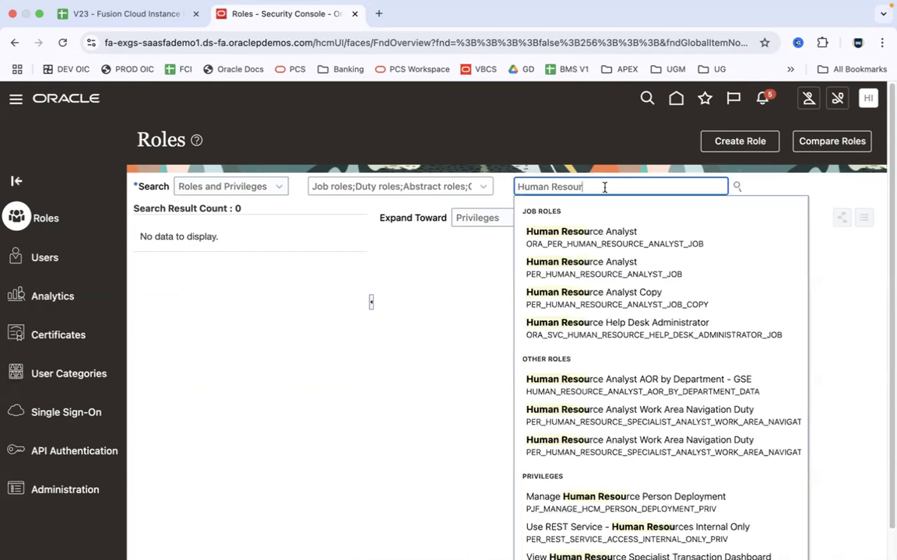
{"action": "type", "text": "ecialist"}
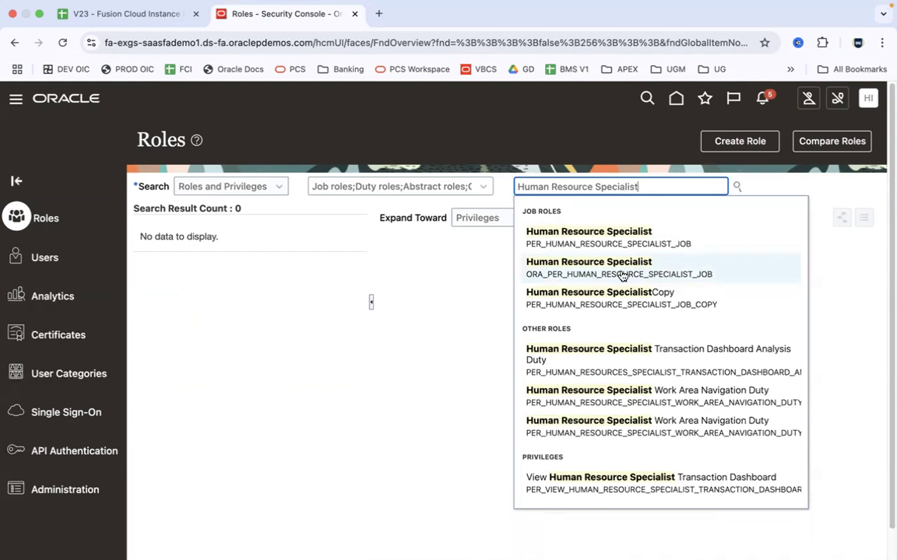
{"action": "left_click", "coordinate": [622, 274]}
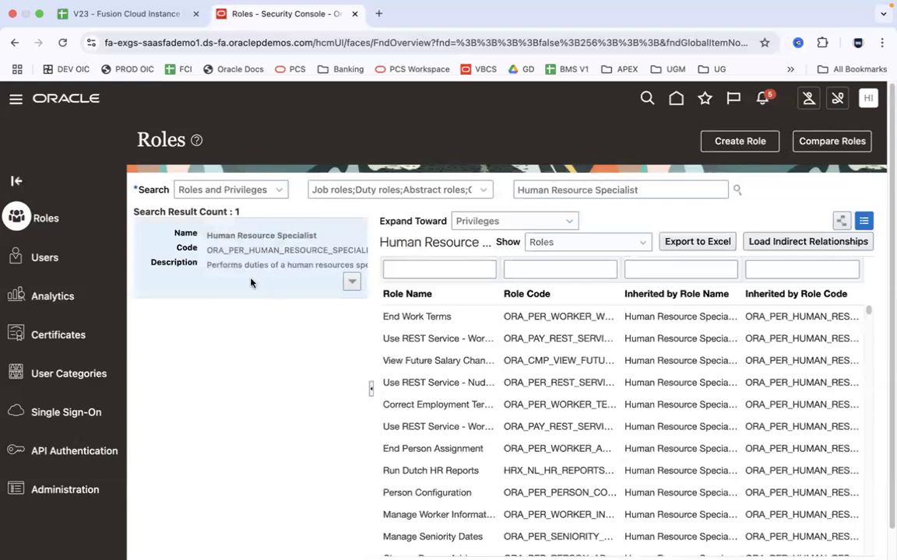
Widen the inherited roles table and its Role Code column, then scroll through the inherited roles
{"action": "left_click_drag", "start_coordinate": [371, 270], "coordinate": [614, 257]}
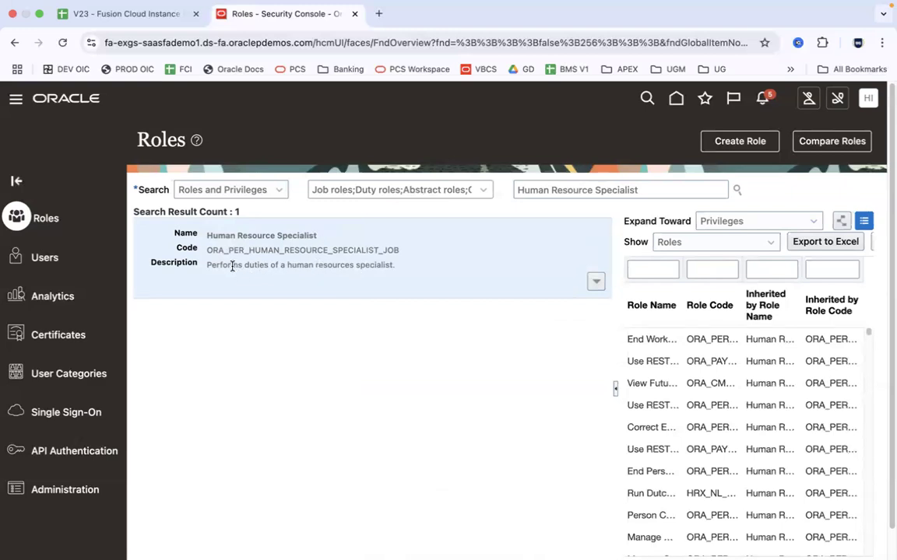
{"action": "left_click_drag", "start_coordinate": [613, 244], "coordinate": [253, 264]}
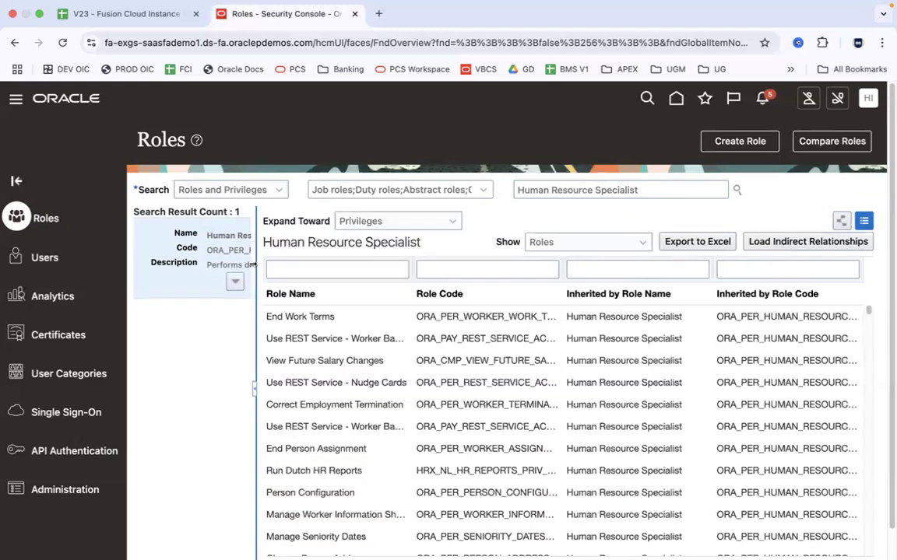
{"action": "left_click_drag", "start_coordinate": [562, 267], "coordinate": [640, 265]}
{"action": "left_click", "coordinate": [638, 186]}
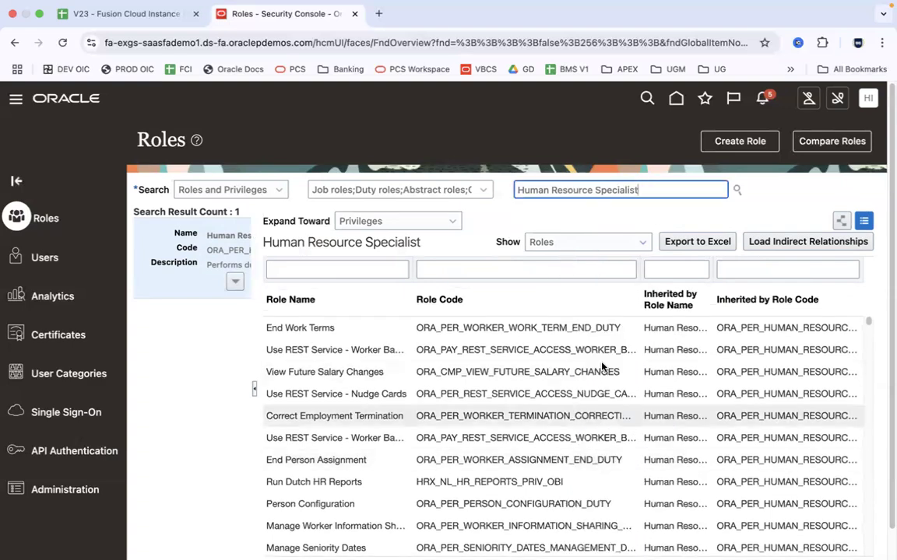
{"action": "left_click_drag", "start_coordinate": [640, 267], "coordinate": [604, 275]}
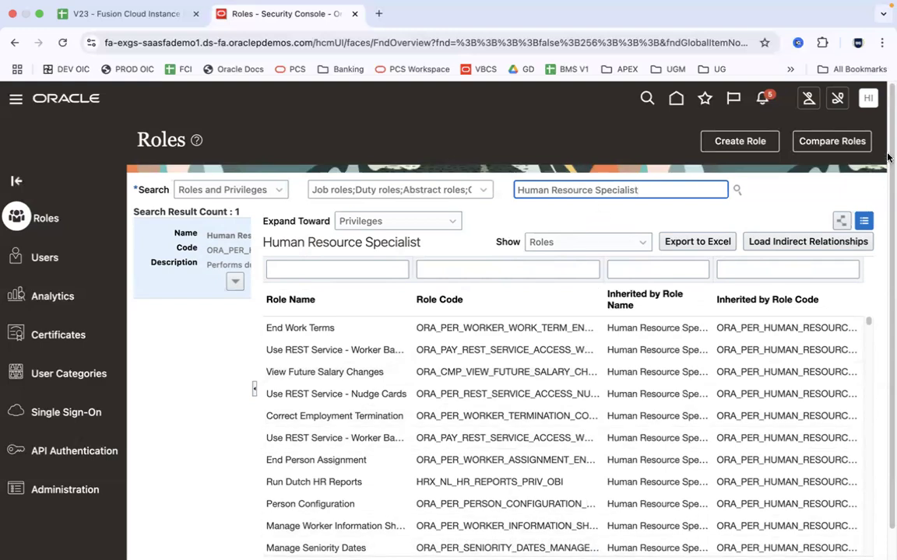
{"action": "scroll", "coordinate": [857, 234], "scroll_direction": "down", "scroll_amount": 1}
{"action": "left_click_drag", "start_coordinate": [870, 291], "coordinate": [871, 323]}
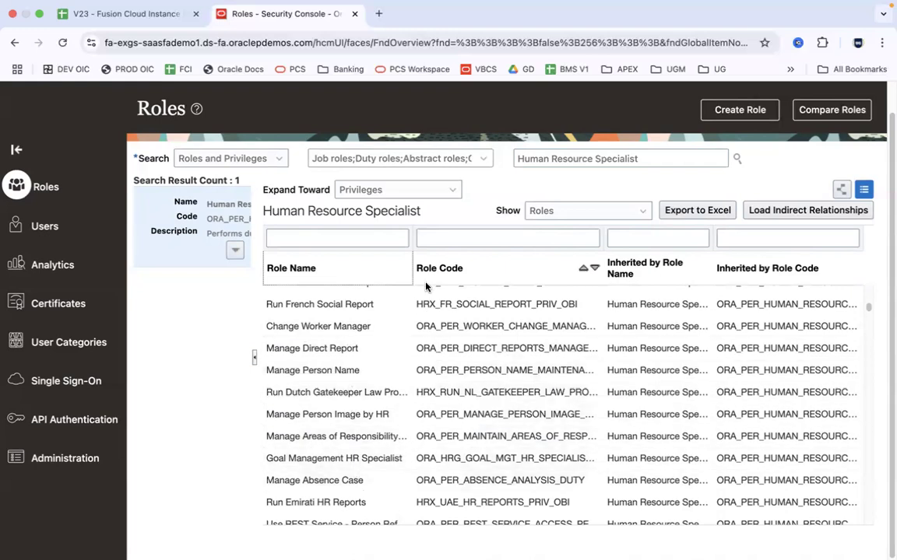
Filter inherited roles by Role Code '_DUTY' and widen Role Code so full codes show
{"action": "left_click", "coordinate": [438, 237]}
{"action": "type", "text": "_DUTY"}
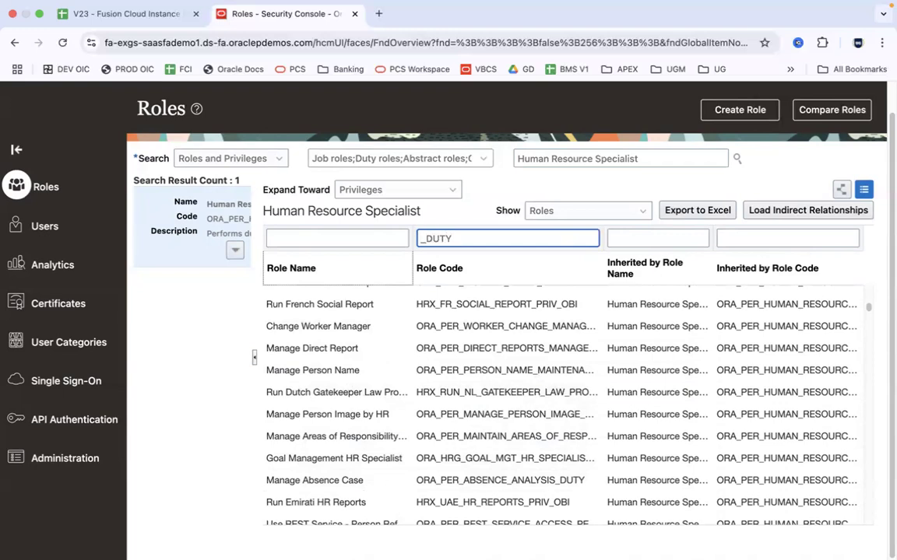
{"action": "key", "text": "Return"}
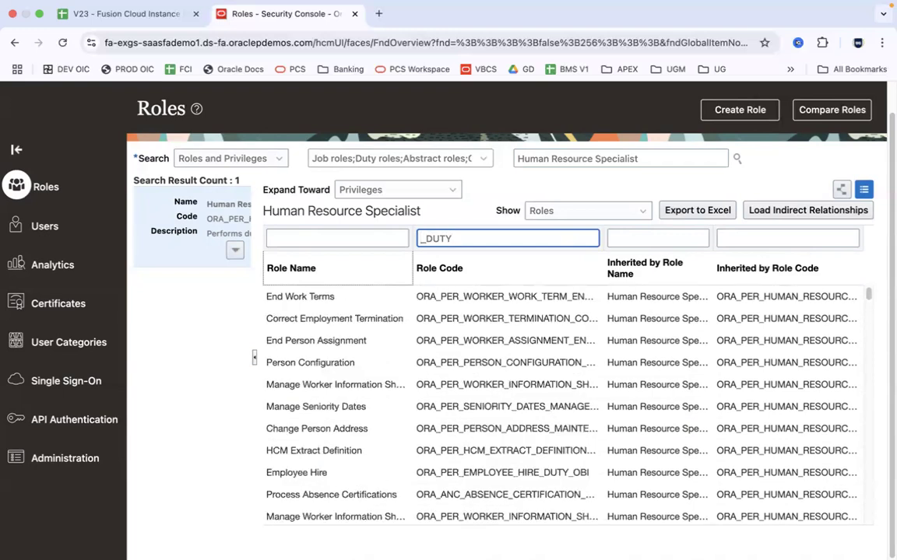
{"action": "left_click_drag", "start_coordinate": [411, 239], "coordinate": [366, 239]}
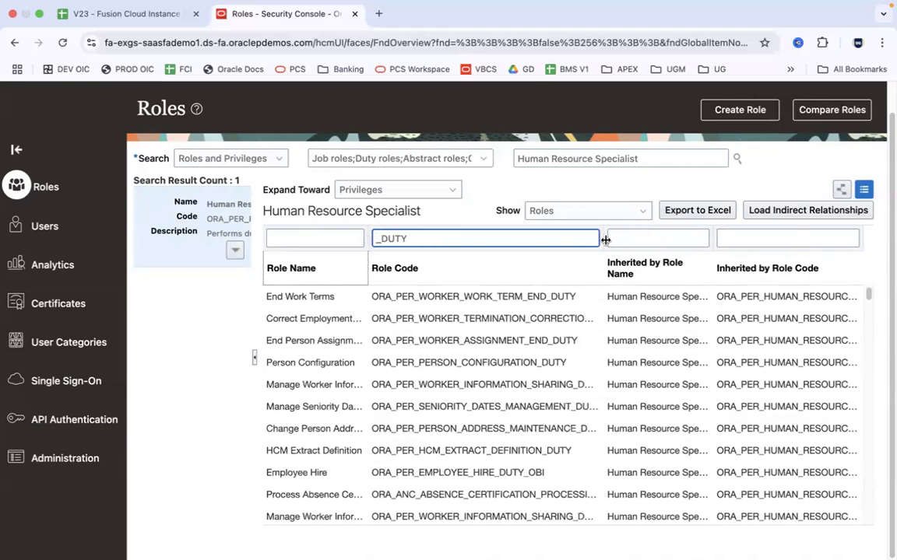
{"action": "left_click_drag", "start_coordinate": [605, 240], "coordinate": [652, 239]}
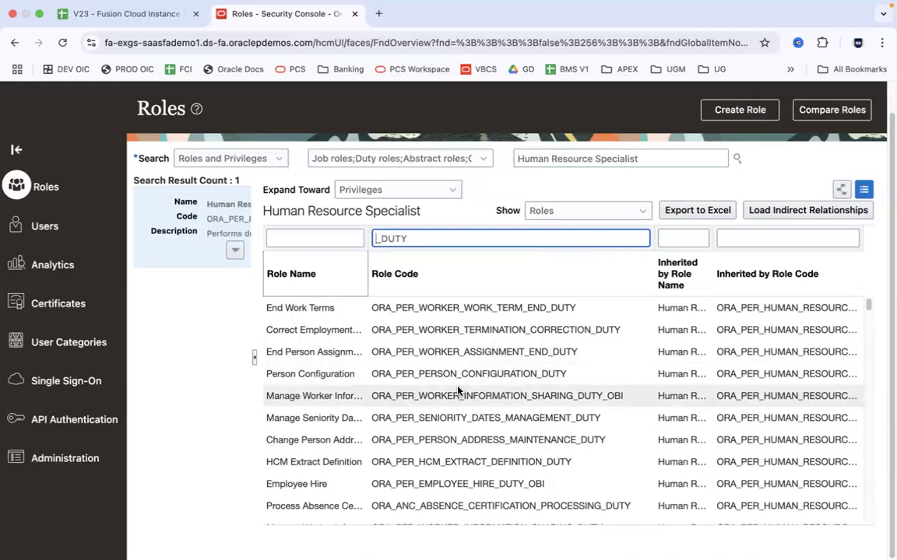
{"action": "left_click_drag", "start_coordinate": [867, 305], "coordinate": [879, 347]}
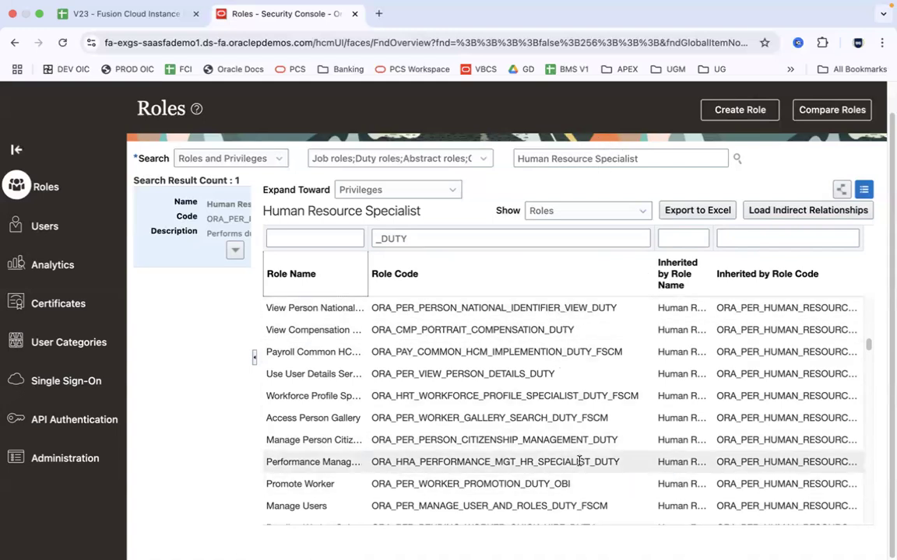
Replace the Role Code filter with ORA_PER_, glancing at the Security Framework slide
{"action": "key", "text": "ctrl+Left"}
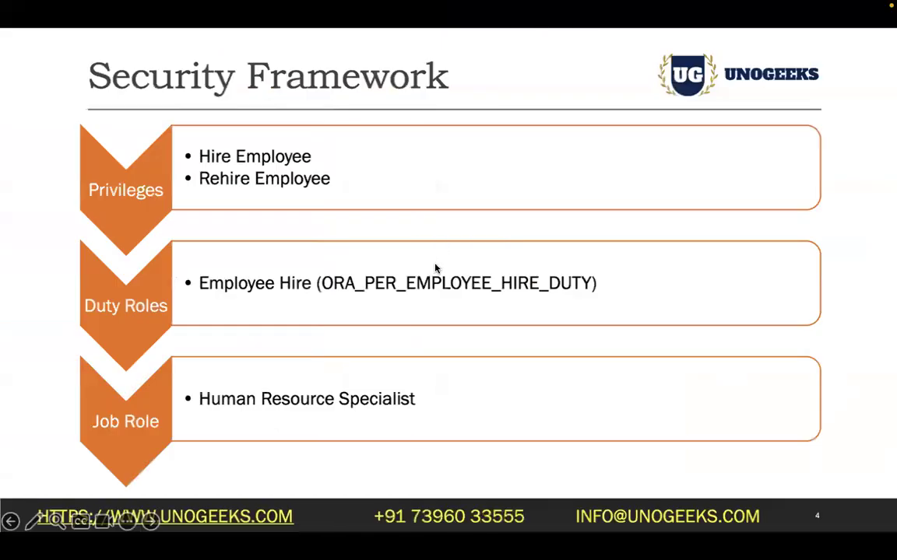
{"action": "key", "text": "ctrl+Right"}
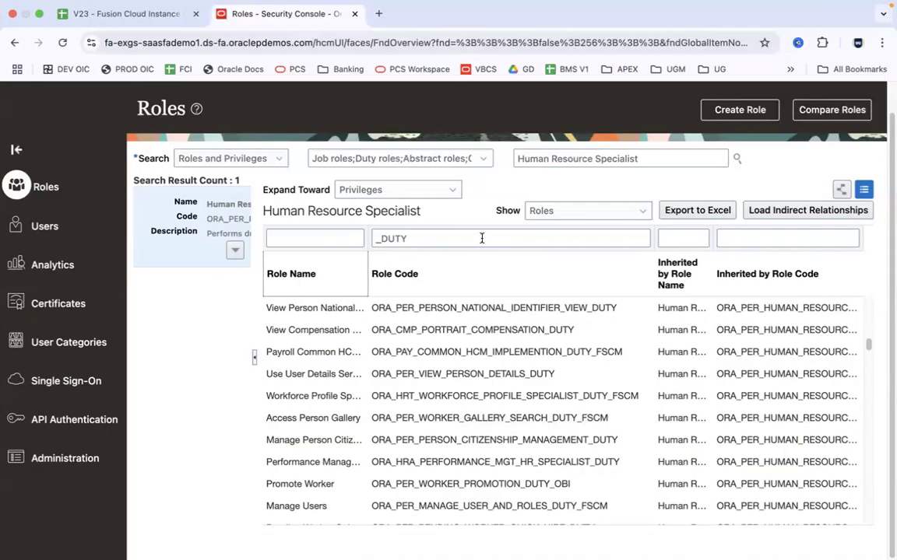
{"action": "key", "text": "super+a"}
{"action": "type", "text": "ORA_"}
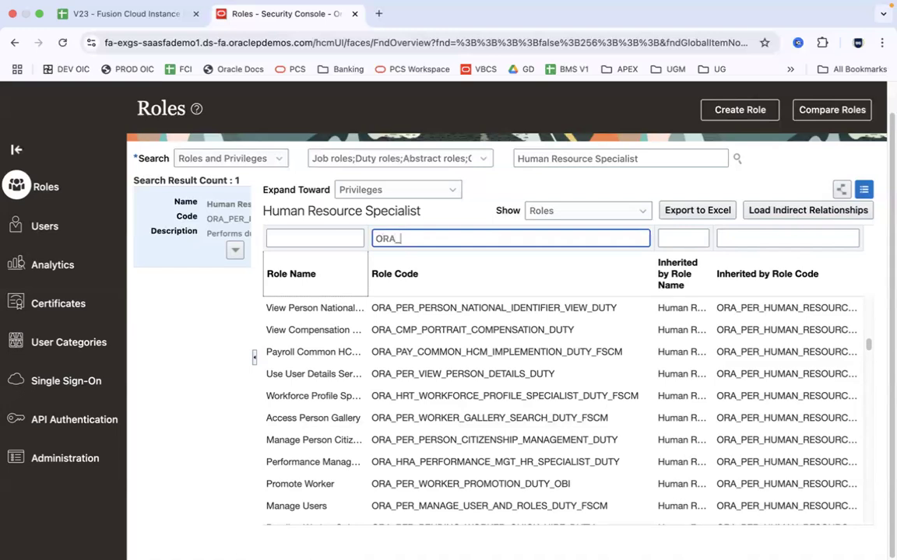
{"action": "type", "text": "PERSON_"}
{"action": "key", "text": "Return"}
{"action": "key", "text": "ctrl+Left"}
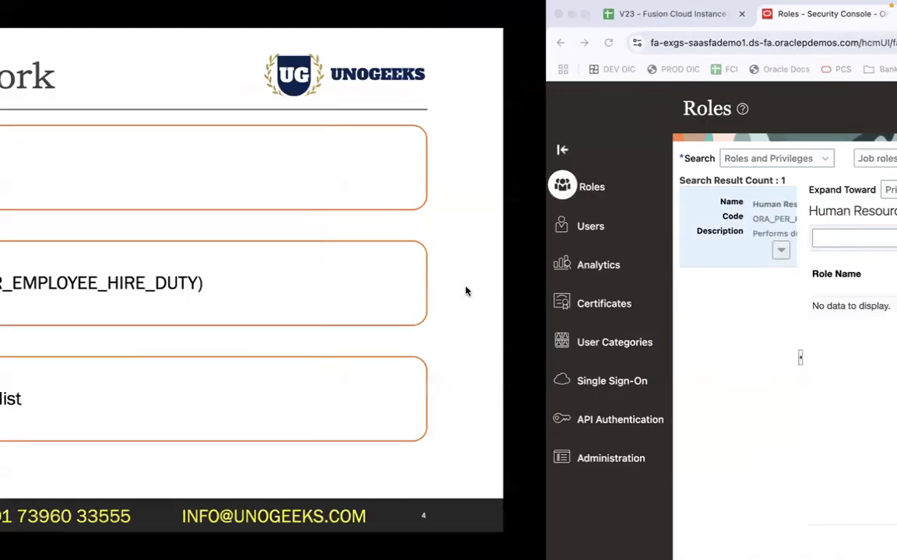
{"action": "key", "text": "ctrl+Right"}
{"action": "key", "text": "Left"}
{"action": "key", "text": "BackSpace"}
{"action": "key", "text": "BackSpace"}
{"action": "key", "text": "BackSpace"}
{"action": "key", "text": "Return"}
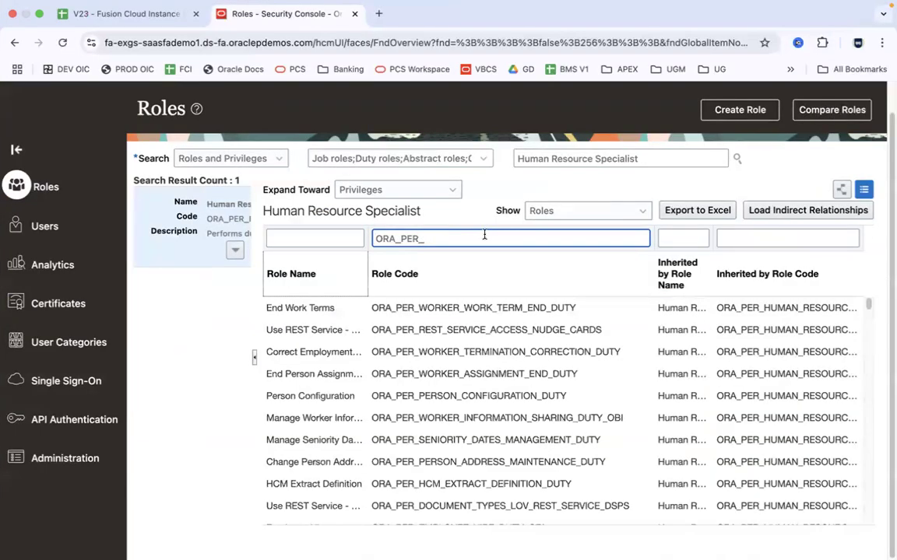
Narrow the filter to ORA_PER_EMPLOYEE and select the ORA_PER_EMPLOYEE_HIRE_DUTY row
{"action": "key", "text": "ctrl+Left"}
{"action": "key", "text": "ctrl+Right"}
{"action": "type", "text": "EMPLOYEE"}
{"action": "key", "text": "Return"}
{"action": "left_click", "coordinate": [498, 355]}
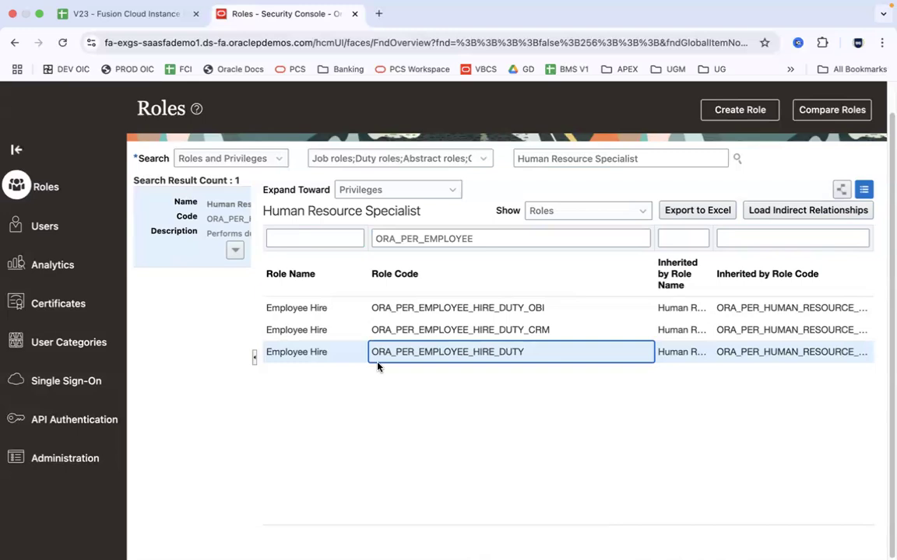
Copy the ORA_PER_EMPLOYEE_HIRE_DUTY code into the main role search and pick an Employee Hire suggestion
{"action": "double_click", "coordinate": [471, 354]}
{"action": "key", "text": "super+c"}
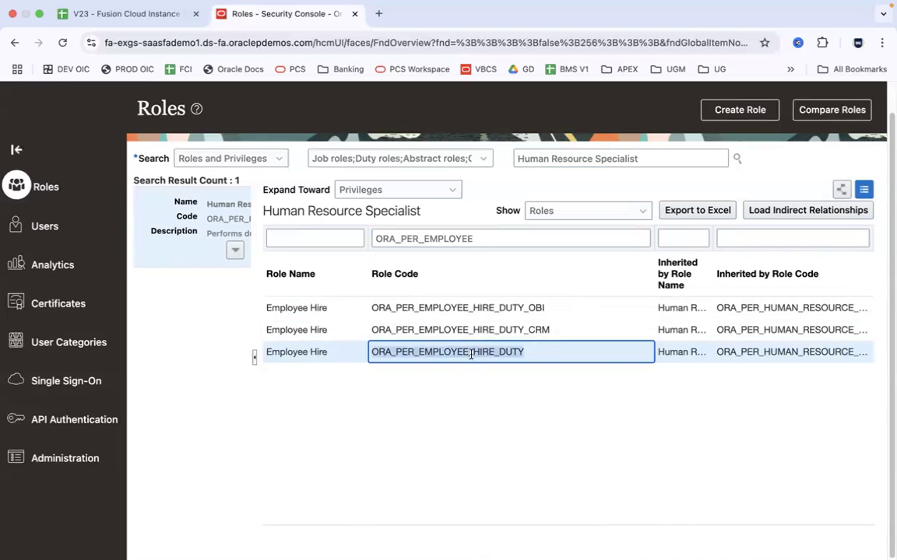
{"action": "left_click", "coordinate": [474, 400]}
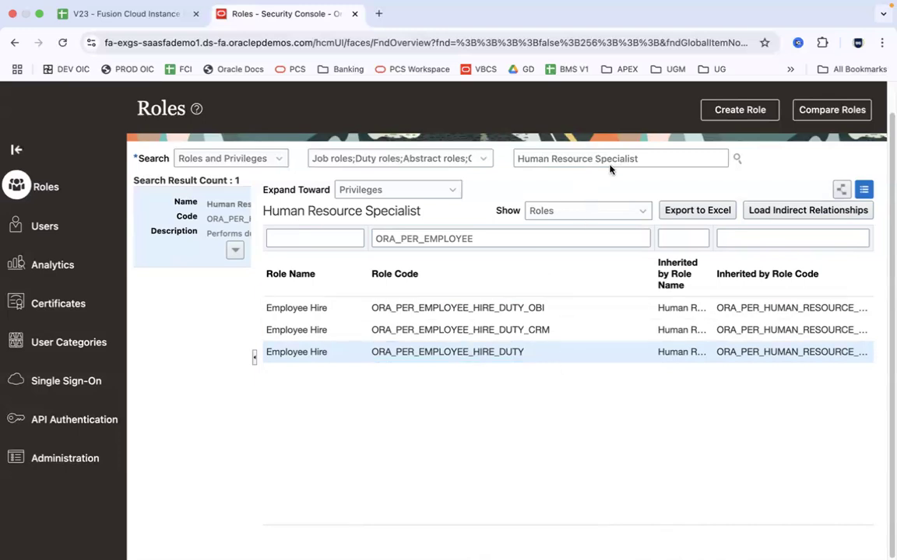
{"action": "left_click", "coordinate": [652, 155]}
{"action": "key", "text": "super+a"}
{"action": "key", "text": "super+v"}
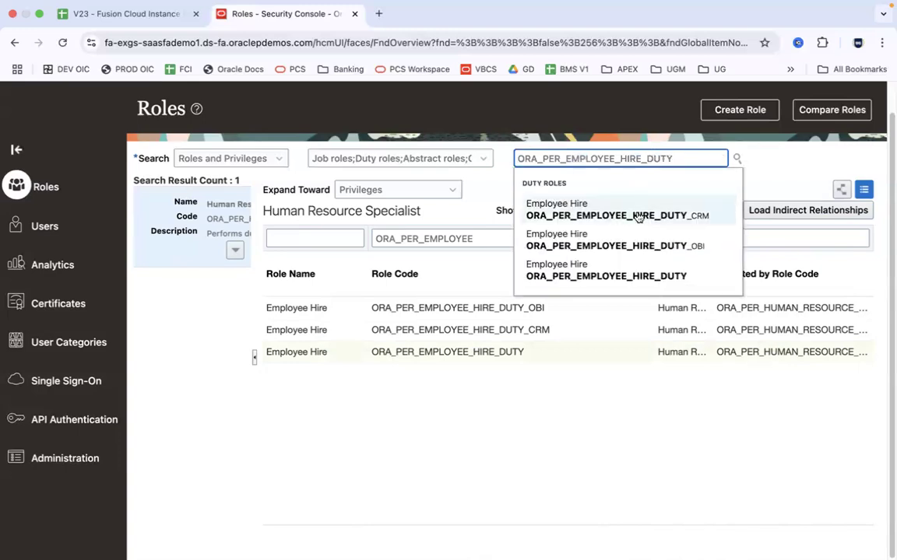
{"action": "left_click", "coordinate": [630, 271]}
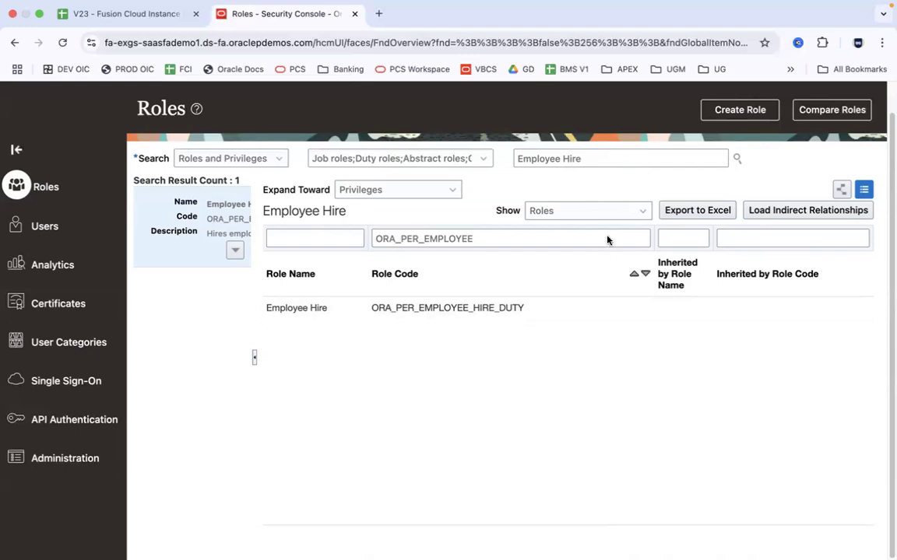
Show the duty's privileges and resize columns so Create User, Hire and Rehire Employee read fully
{"action": "left_click", "coordinate": [620, 214]}
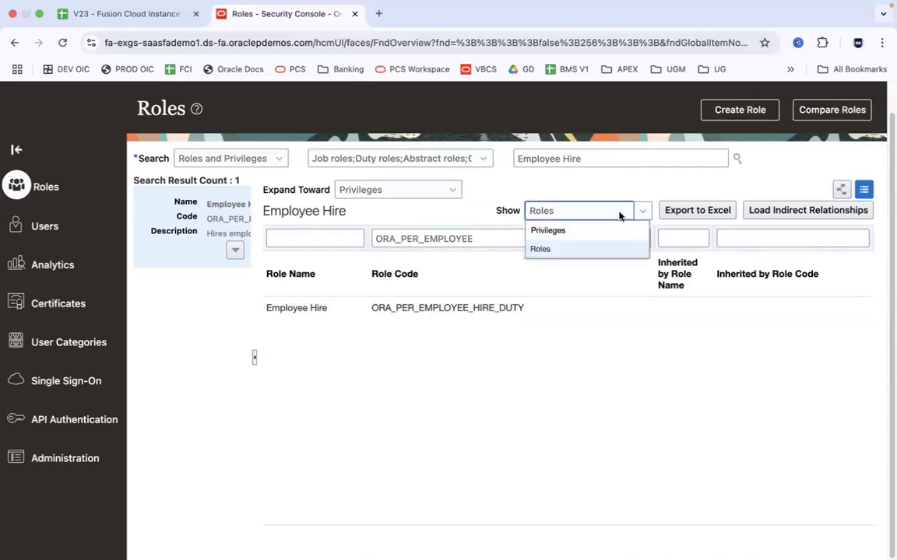
{"action": "left_click", "coordinate": [584, 234]}
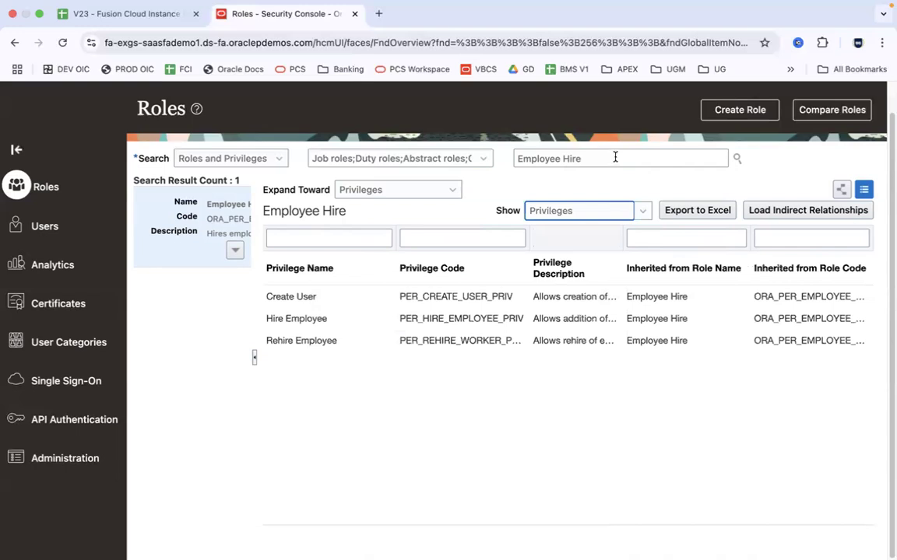
{"action": "left_click_drag", "start_coordinate": [395, 235], "coordinate": [349, 234]}
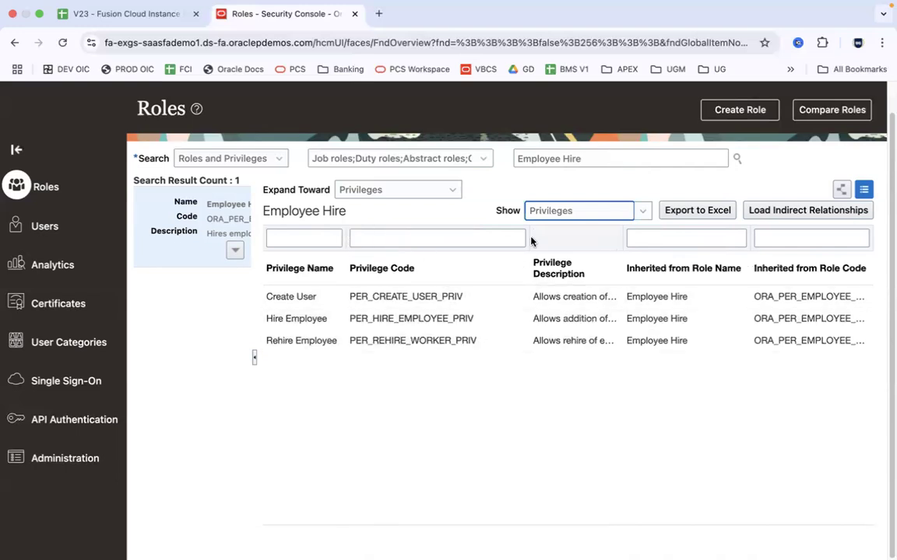
{"action": "left_click_drag", "start_coordinate": [529, 237], "coordinate": [487, 237]}
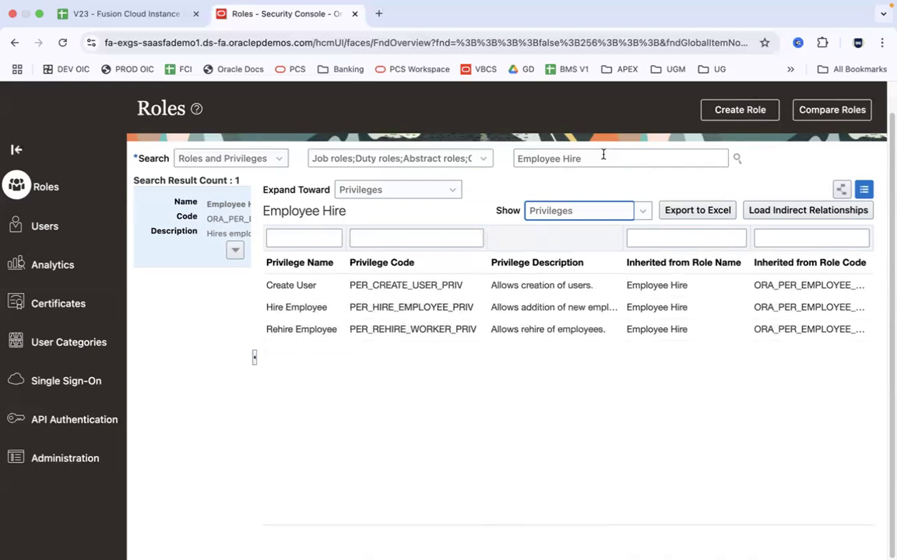
{"action": "mouse_move", "coordinate": [254, 195]}
{"action": "left_mouse_down"}
{"action": "mouse_move", "coordinate": [341, 217]}
{"action": "mouse_move", "coordinate": [266, 196]}
{"action": "left_mouse_up"}
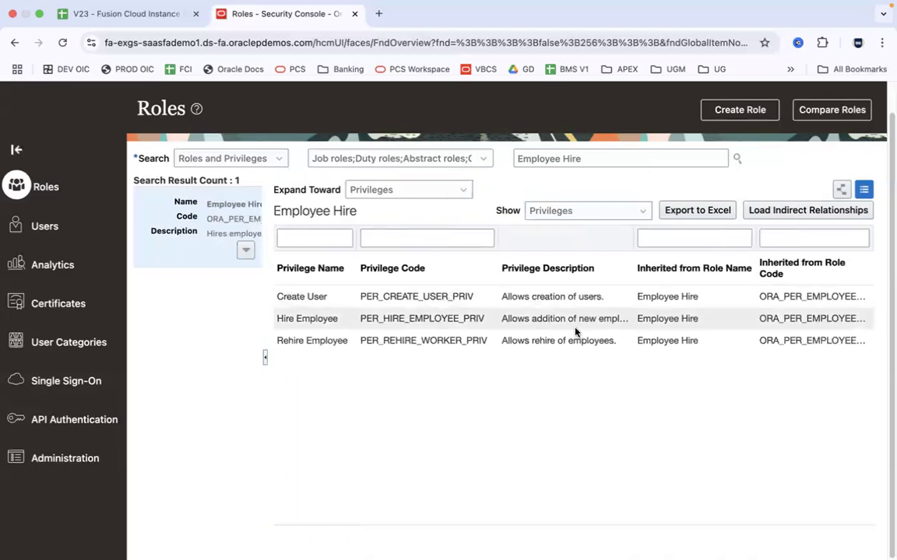
{"action": "left_click", "coordinate": [341, 340]}
{"action": "left_click", "coordinate": [331, 300]}
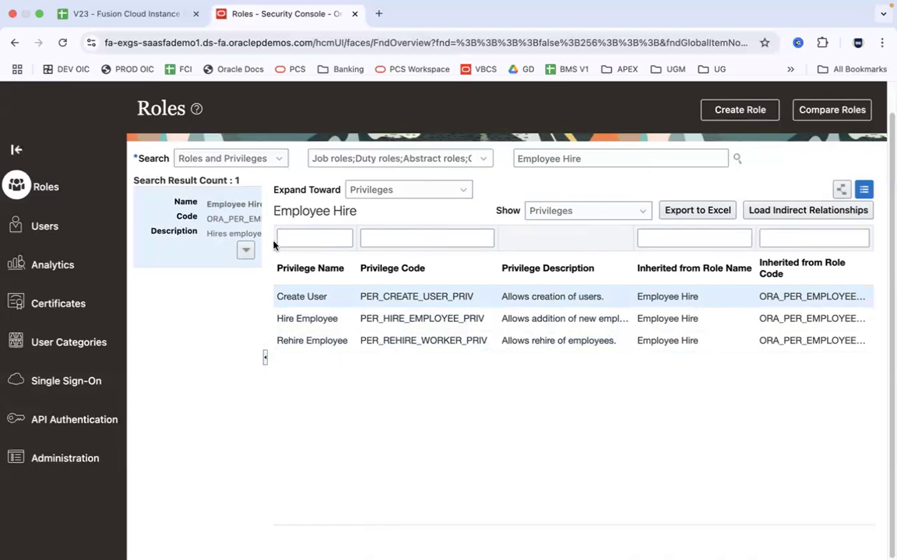
Widen the results panel to show ORA_PER_EMPLOYEE_HIRE_DUTY in full, then switch to the slideshow
{"action": "left_click_drag", "start_coordinate": [259, 237], "coordinate": [403, 218]}
{"action": "double_click", "coordinate": [311, 218]}
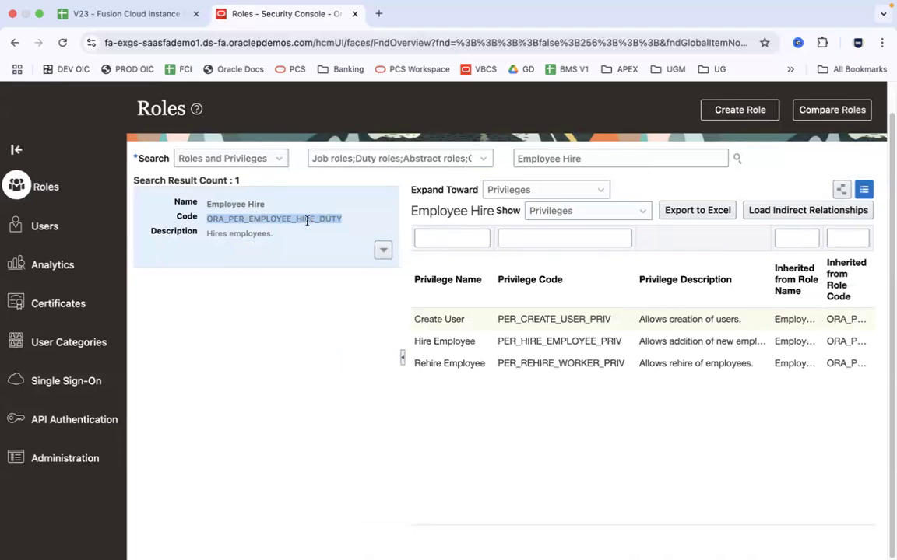
{"action": "left_click", "coordinate": [307, 220]}
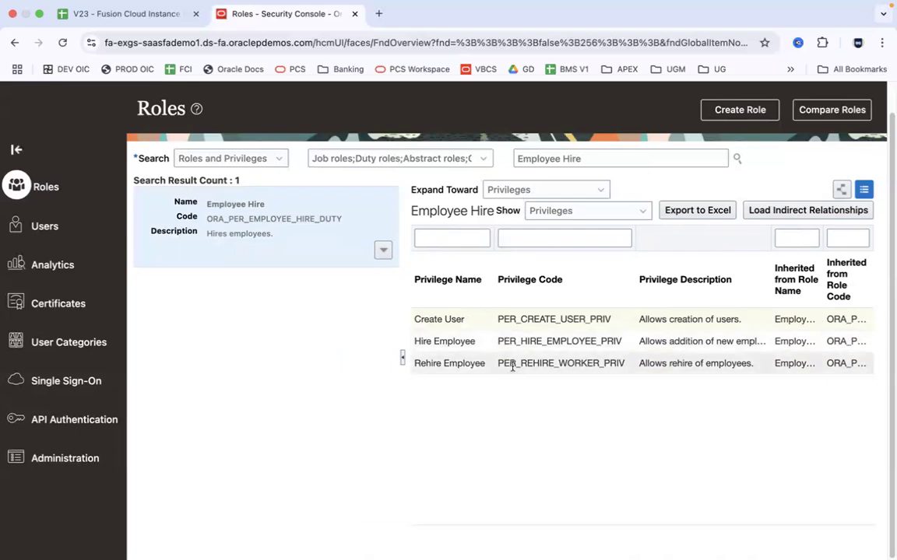
{"action": "key", "text": "ctrl+Left"}
{"action": "key", "text": "ctrl+Right"}
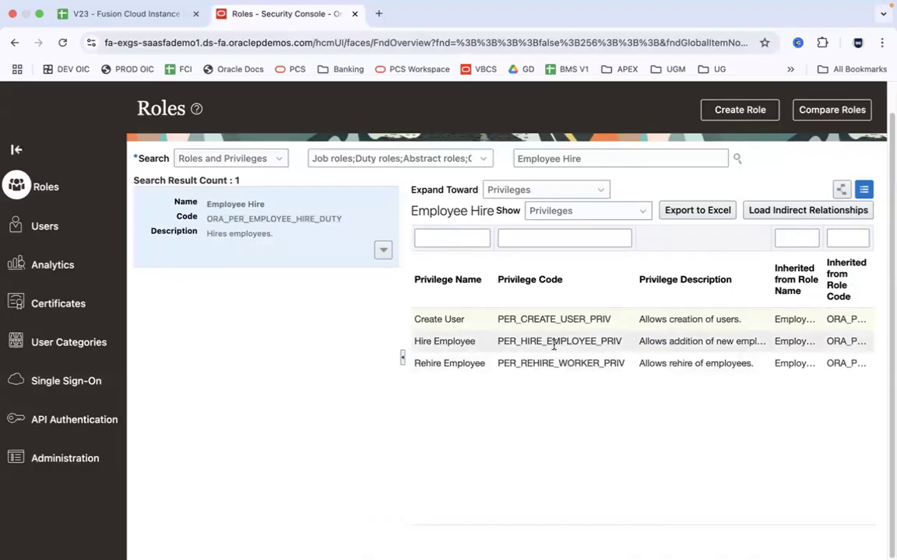
{"action": "key", "text": "super+Tab"}
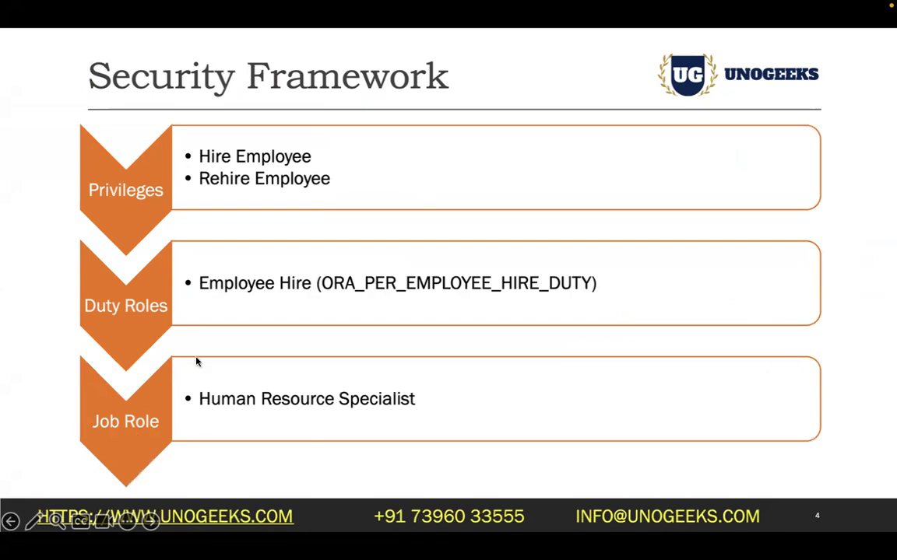
Leave the Security Framework slide and return to the Security Console in Chrome
{"action": "key", "text": "super+Tab"}
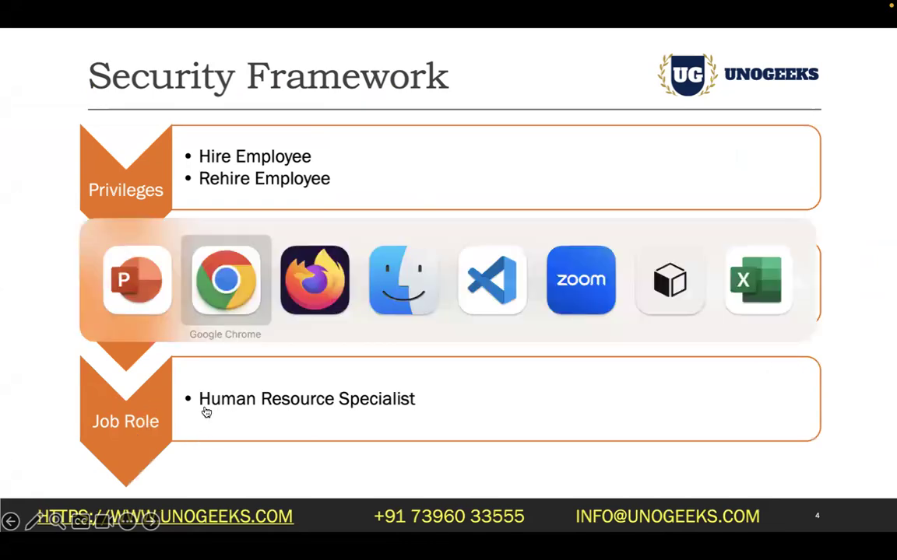
{"action": "key", "text": "super+Tab"}
{"action": "key", "text": "super+Tab"}
{"action": "key", "text": "super+Tab"}
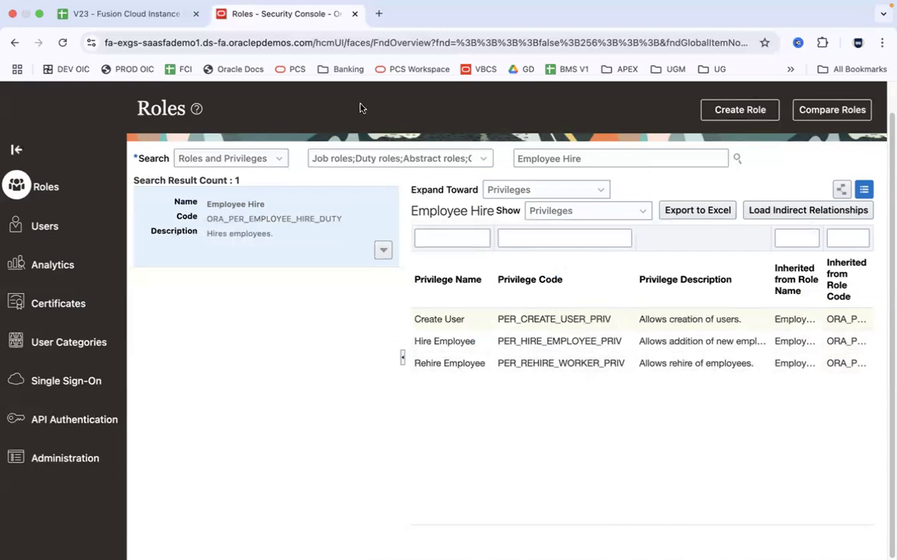
Search the Users list for the HR specialist's user name and open that account's details
{"action": "left_click", "coordinate": [58, 235]}
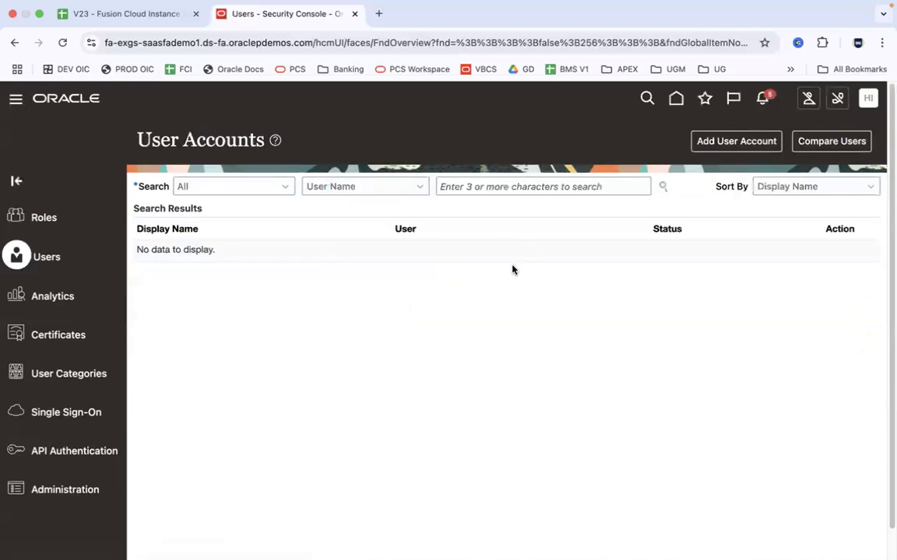
{"action": "left_click", "coordinate": [504, 186]}
{"action": "type", "text": "Anil"}
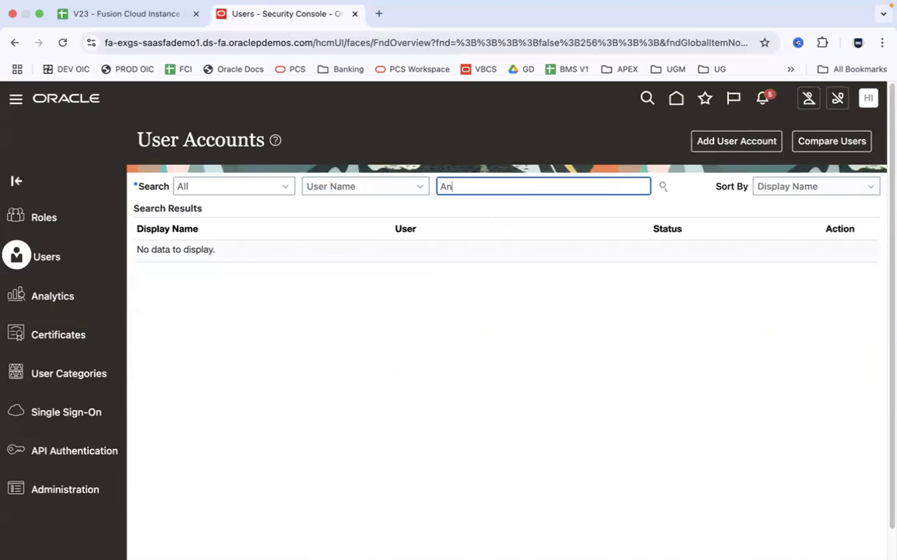
{"action": "type", "text": ".J"}
{"action": "key", "text": "Return"}
{"action": "left_click", "coordinate": [149, 264]}
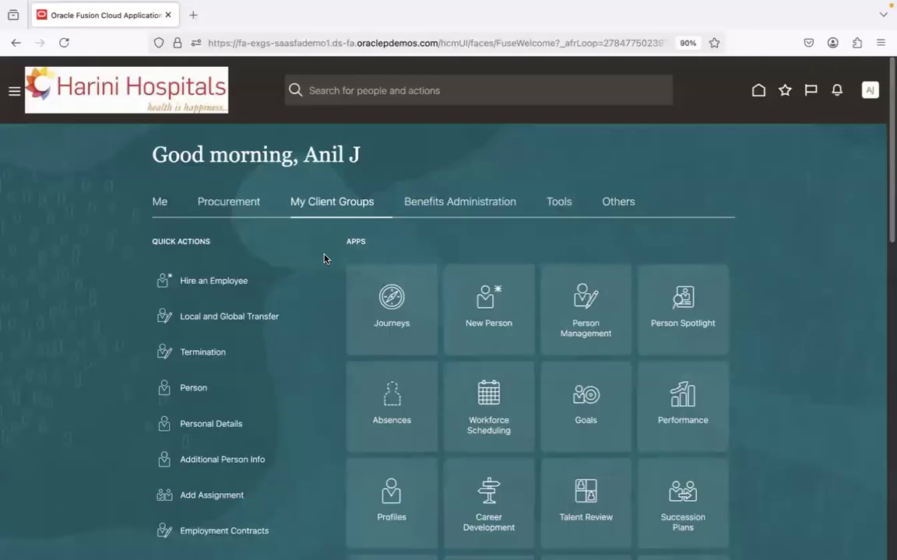
Browse the Me, Procurement, Tools and Others tabs on the user's home page, then switch windows
{"action": "left_click", "coordinate": [159, 204]}
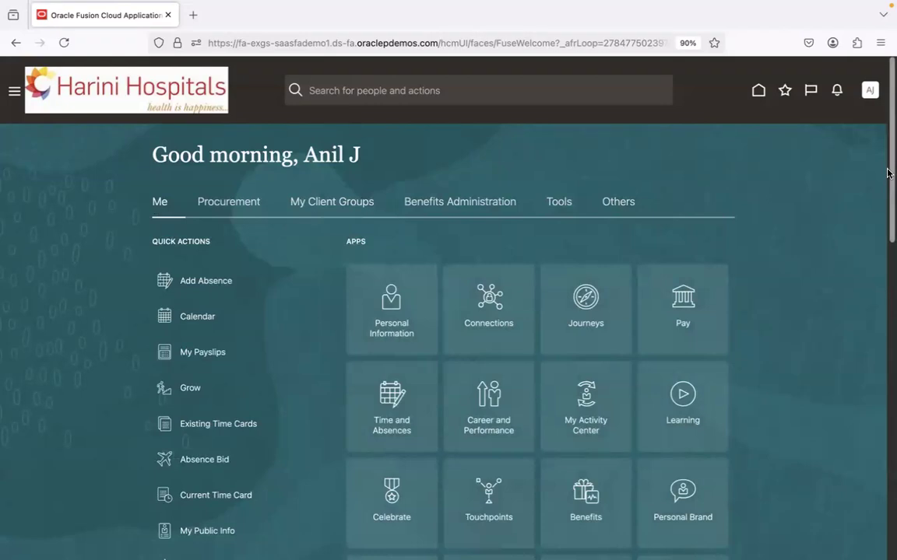
{"action": "left_click_drag", "start_coordinate": [888, 172], "coordinate": [888, 263]}
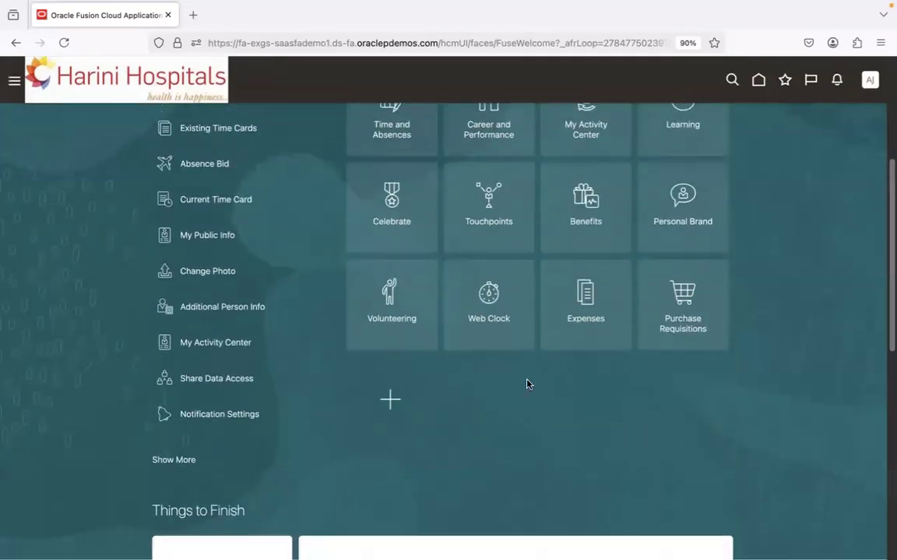
{"action": "left_click_drag", "start_coordinate": [889, 264], "coordinate": [888, 160]}
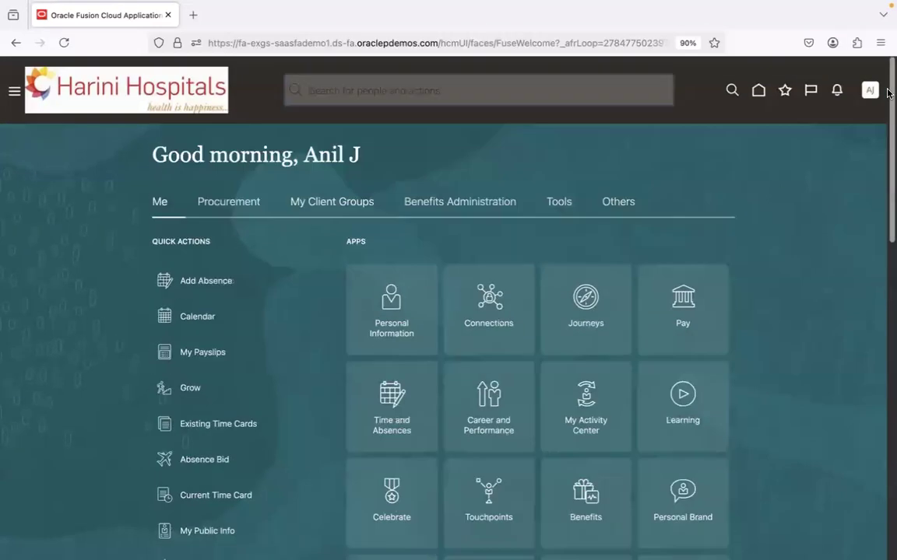
{"action": "left_click", "coordinate": [242, 205]}
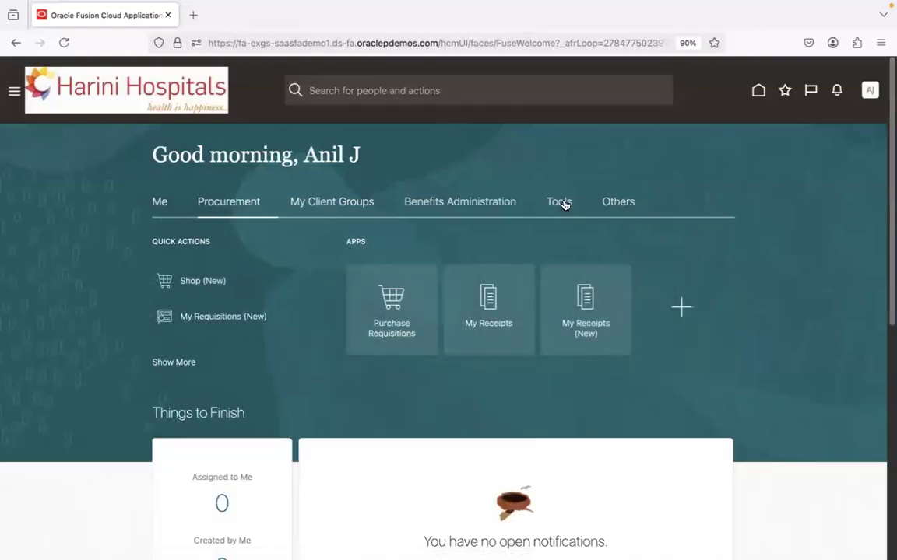
{"action": "left_click", "coordinate": [562, 202]}
{"action": "left_click", "coordinate": [609, 203]}
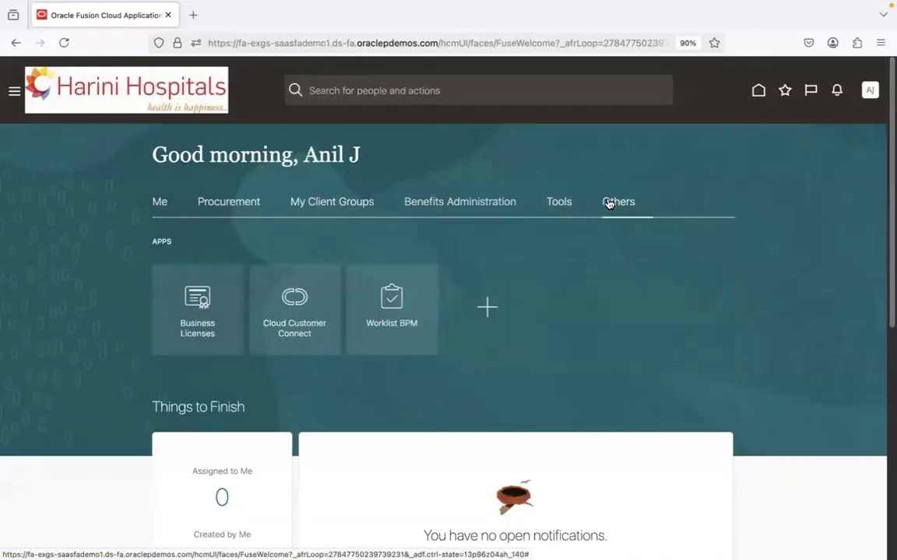
{"action": "left_click", "coordinate": [159, 203]}
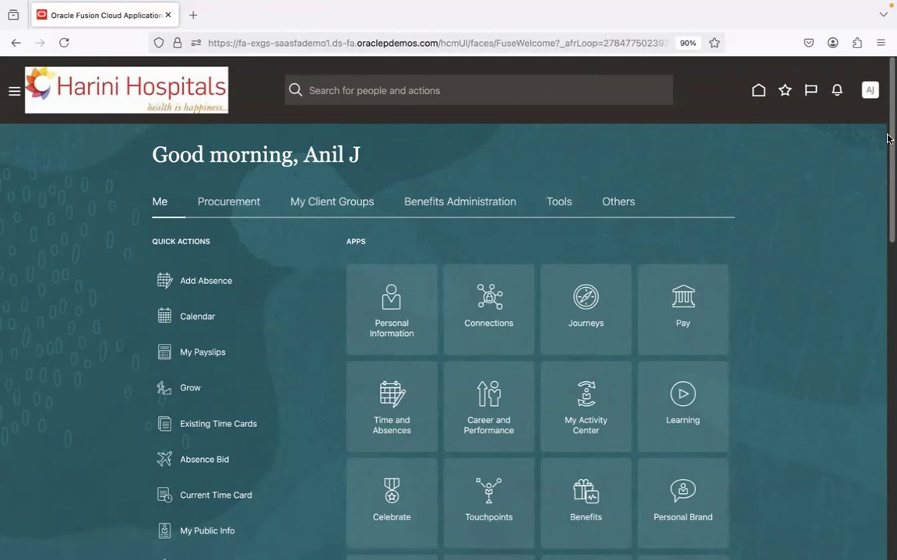
{"action": "left_click_drag", "start_coordinate": [890, 136], "coordinate": [888, 173]}
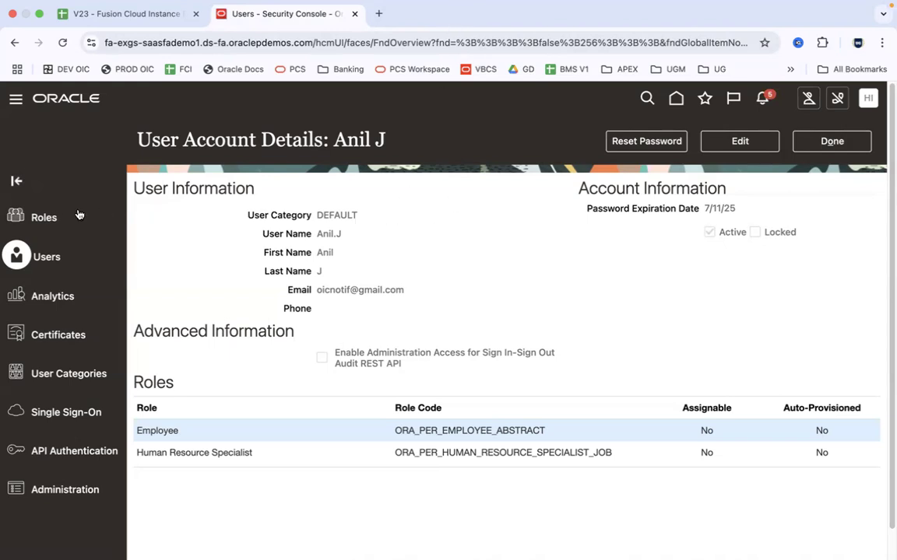
{"action": "key", "text": "super+Tab"}
{"action": "key", "text": "super+Tab"}
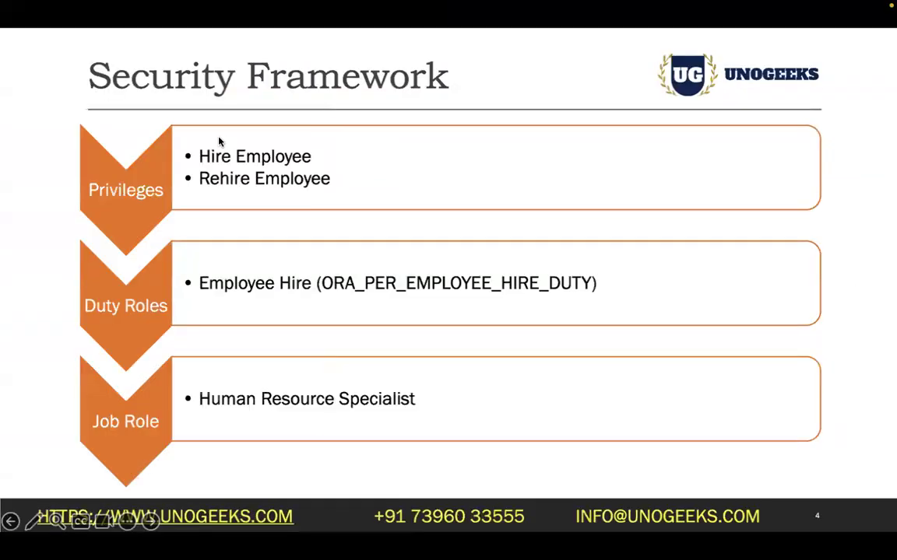
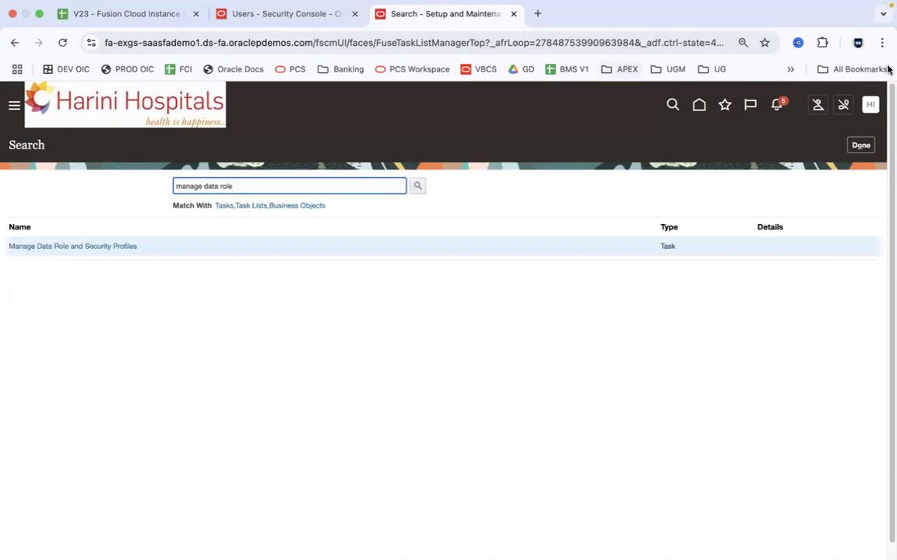
Reset the page zoom to 100% and open the Manage Data Role and Security Profiles task
{"action": "left_click", "coordinate": [845, 311]}
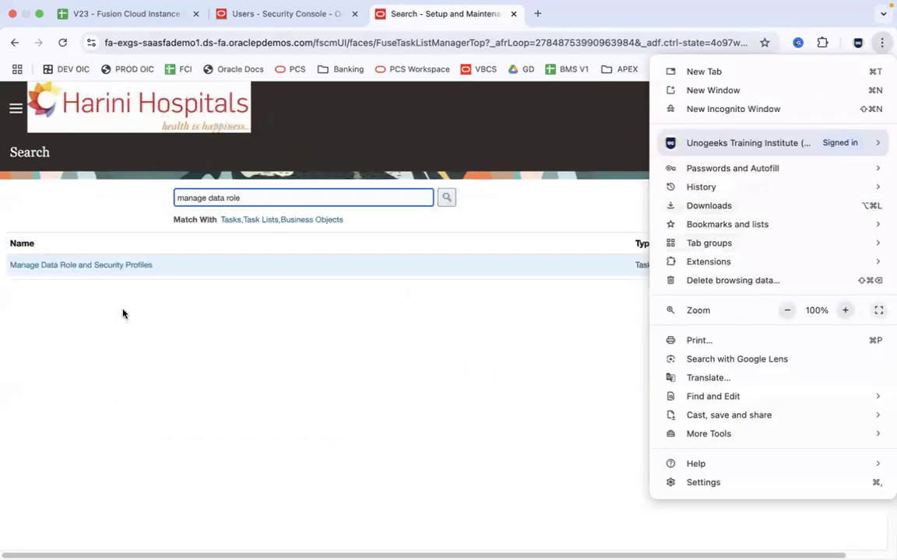
{"action": "left_click", "coordinate": [123, 314]}
{"action": "left_click", "coordinate": [119, 265]}
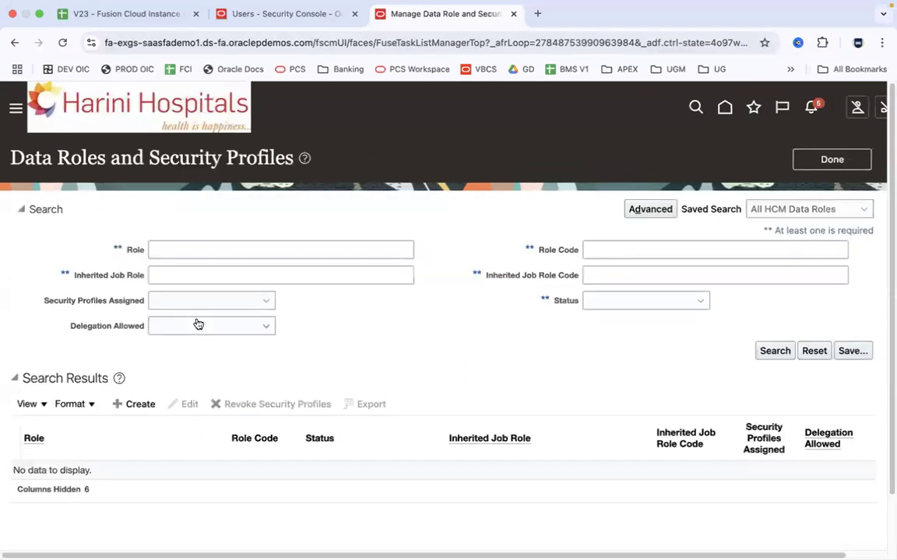
Start a new data role, then cancel it and discard the unsaved changes
{"action": "left_click", "coordinate": [212, 253]}
{"action": "left_click", "coordinate": [364, 364]}
{"action": "left_click", "coordinate": [142, 405]}
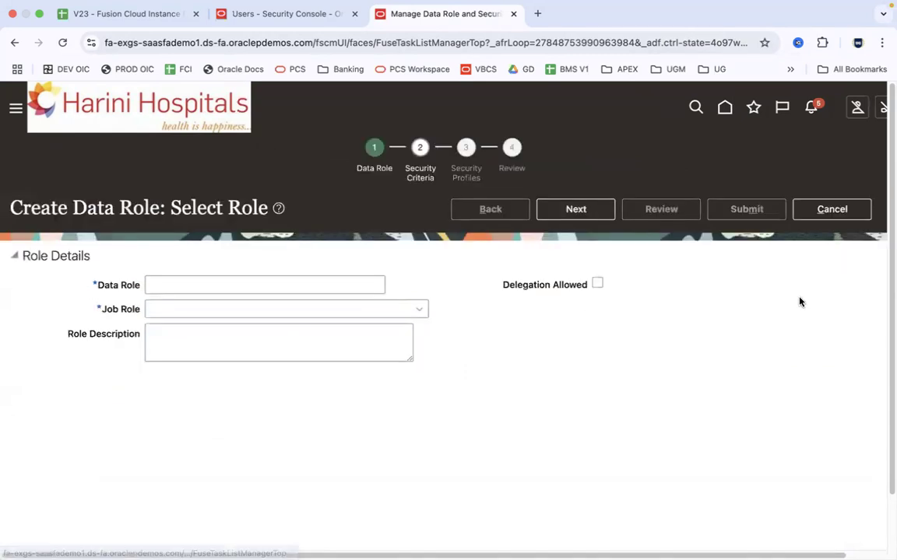
{"action": "left_click", "coordinate": [810, 208]}
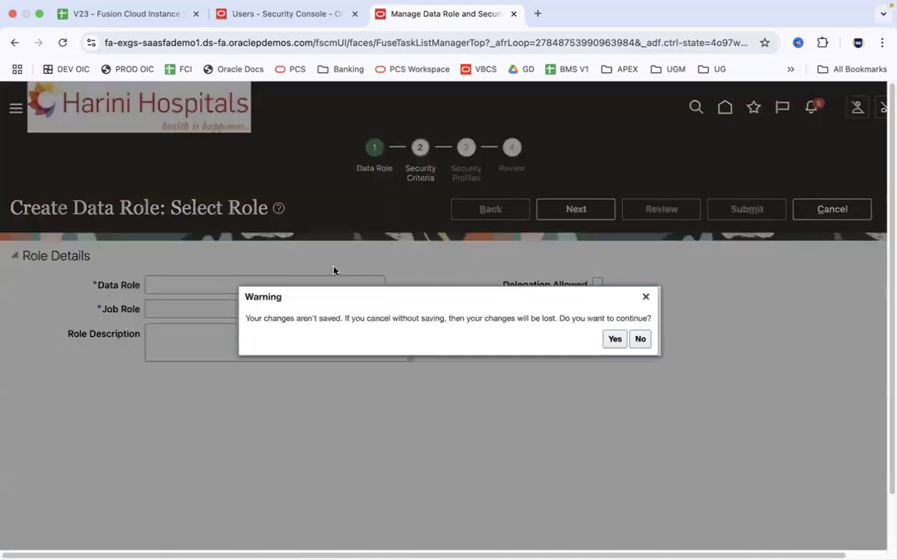
{"action": "left_click", "coordinate": [612, 339]}
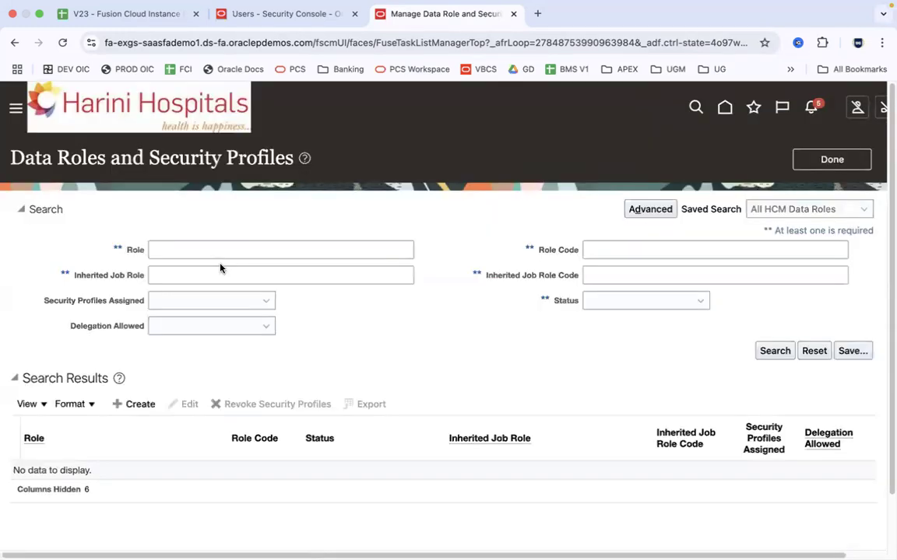
Search roles for 'Emerson', clear the search, and start creating a new data role
{"action": "left_click", "coordinate": [218, 252]}
{"action": "type", "text": "Emerson"}
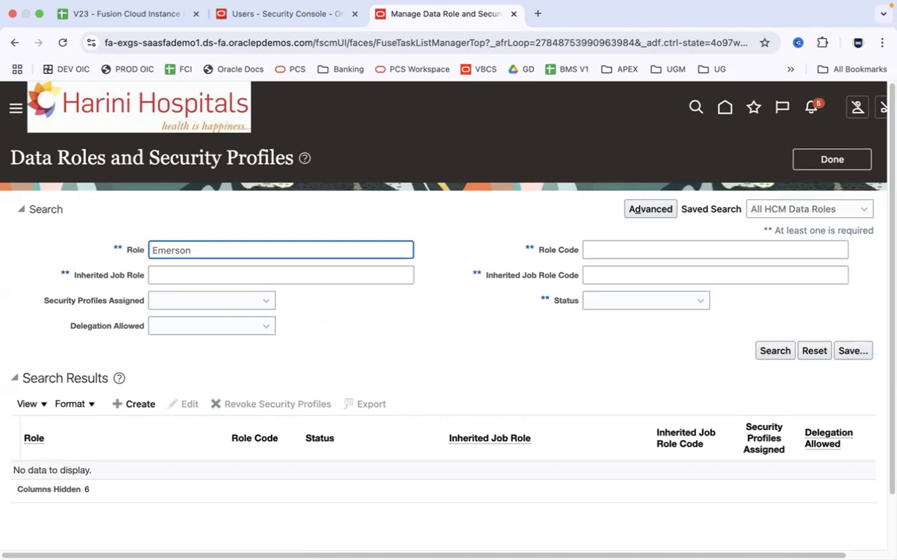
{"action": "key", "text": "super+a"}
{"action": "key", "text": "BackSpace"}
{"action": "left_click", "coordinate": [140, 406]}
Name the new data role 'Emerson HCM Data Access Role'
{"action": "left_click", "coordinate": [283, 284]}
{"action": "type", "text": "Emerson"}
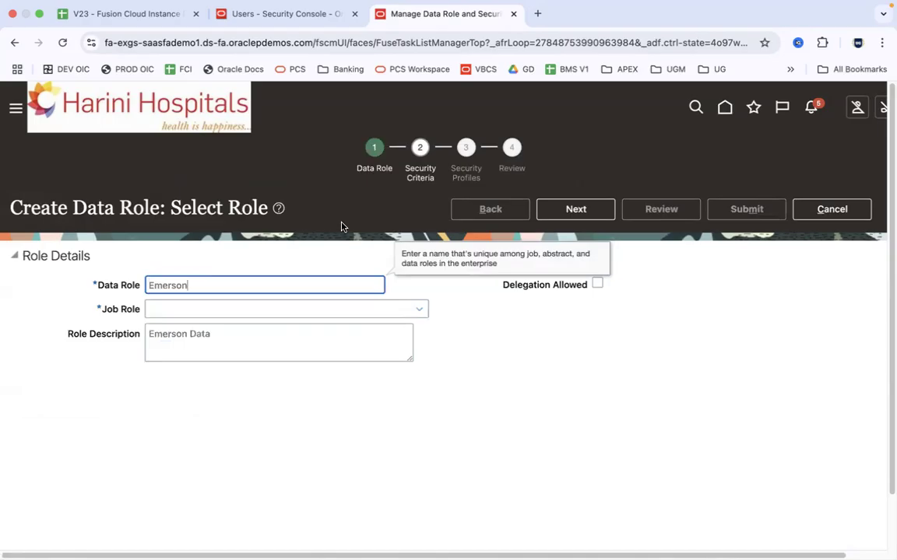
{"action": "type", "text": "HCM Data Access Role"}
{"action": "left_click", "coordinate": [463, 354]}
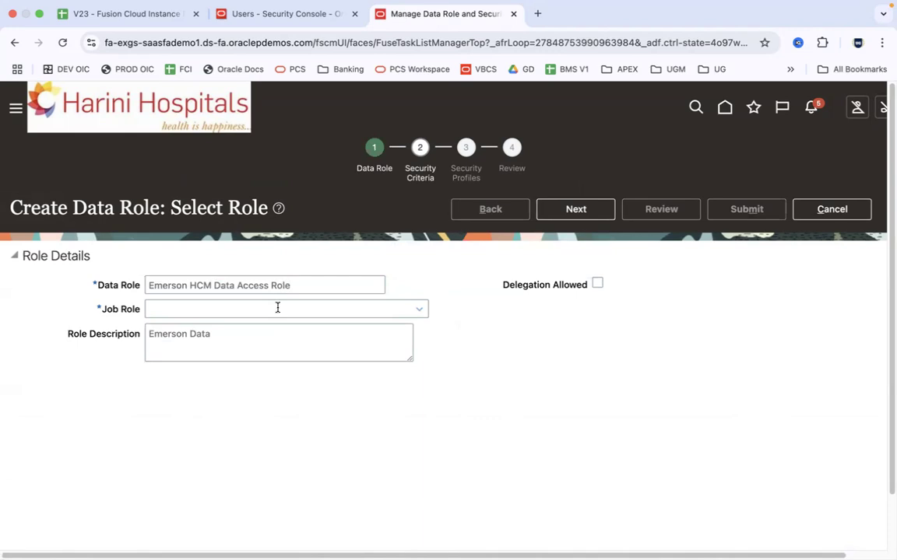
Check the user's Human Resource Specialist role code in the Security Console, then open the Job Role list
{"action": "left_click", "coordinate": [308, 13]}
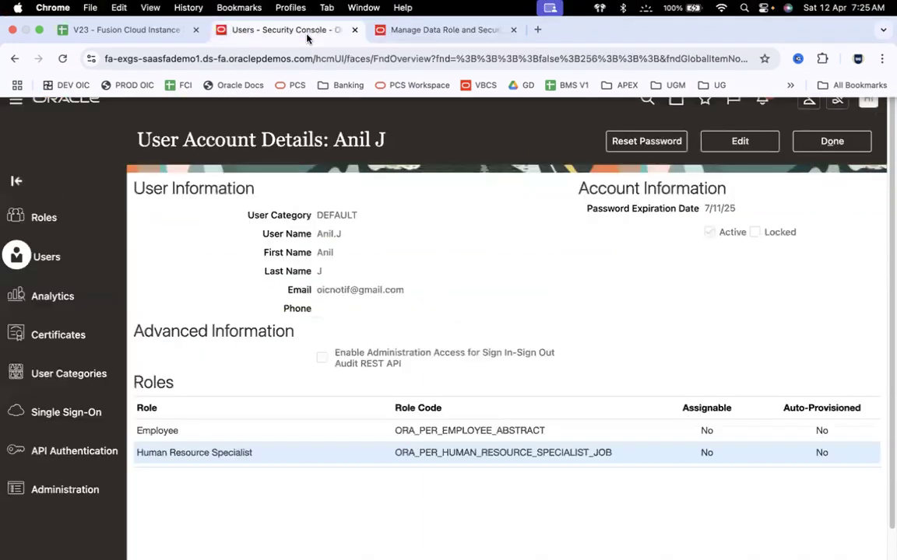
{"action": "double_click", "coordinate": [470, 450]}
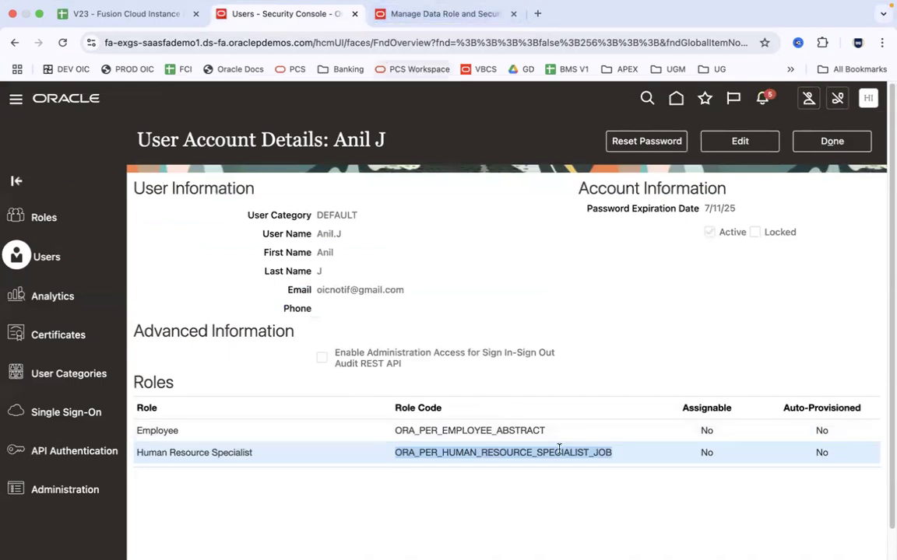
{"action": "left_click", "coordinate": [444, 14]}
{"action": "left_click", "coordinate": [407, 308]}
{"action": "left_click", "coordinate": [419, 310]}
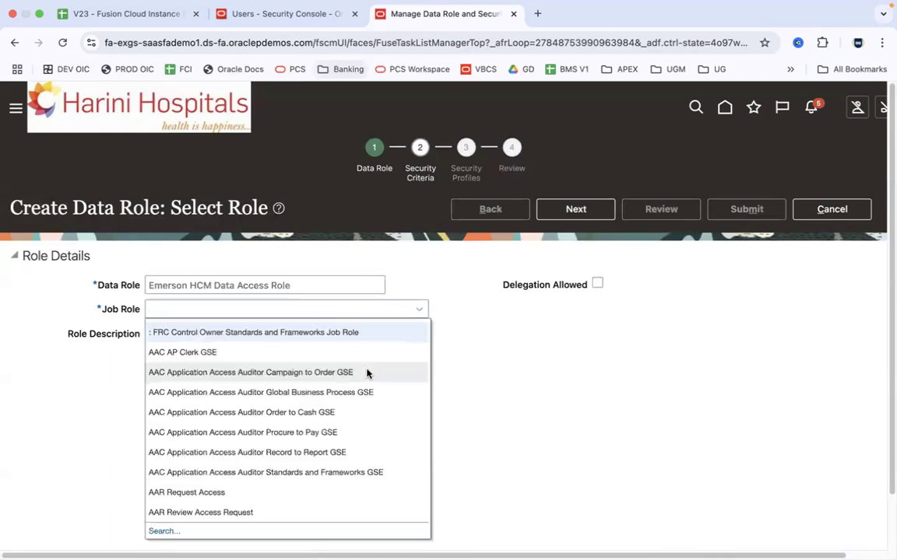
Search job roles for 'Human Resource Sp'
{"action": "left_click", "coordinate": [168, 531]}
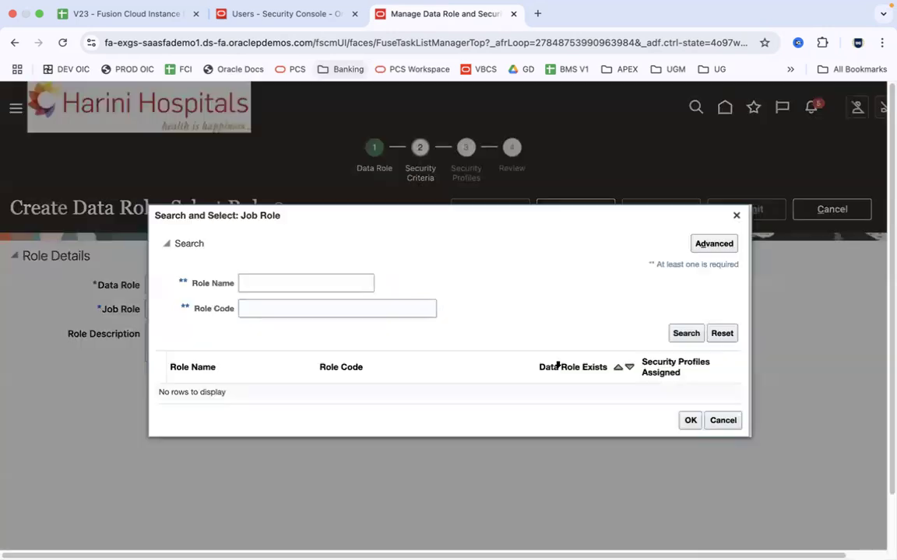
{"action": "left_click", "coordinate": [318, 282]}
{"action": "type", "text": "H"}
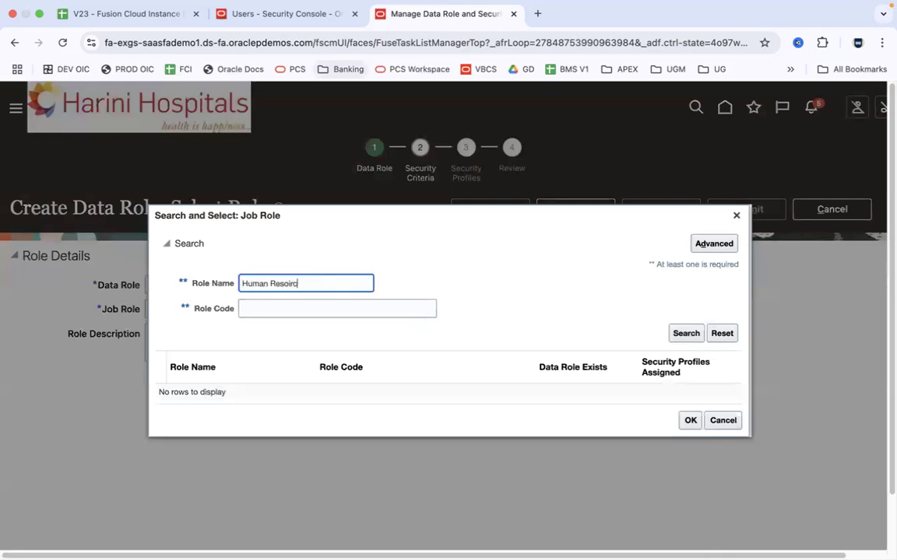
{"action": "type", "text": "uman Resource Specialist"}
{"action": "key", "text": "Return"}
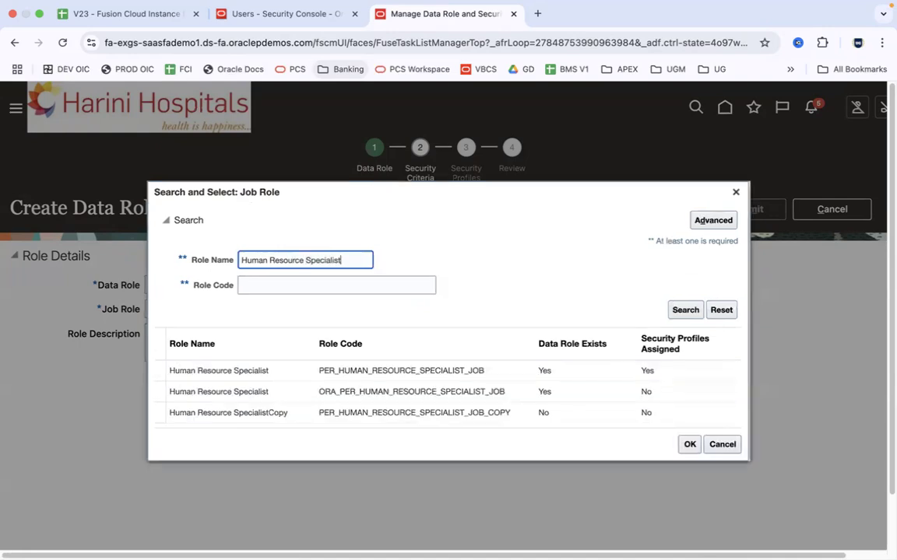
Compare the Human Resource Specialist results: ORA_, PER_ and SpecialistCopy job role variants
{"action": "left_click", "coordinate": [497, 374]}
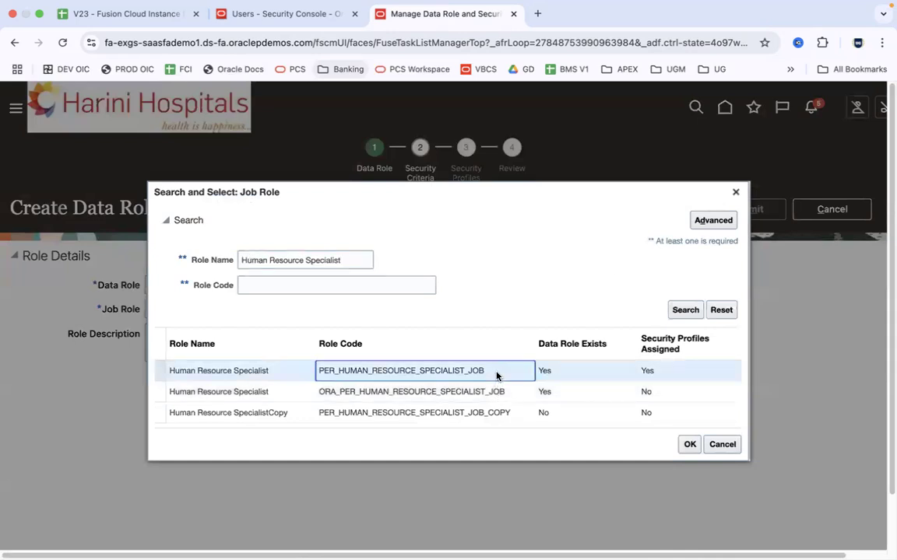
{"action": "left_click", "coordinate": [440, 400]}
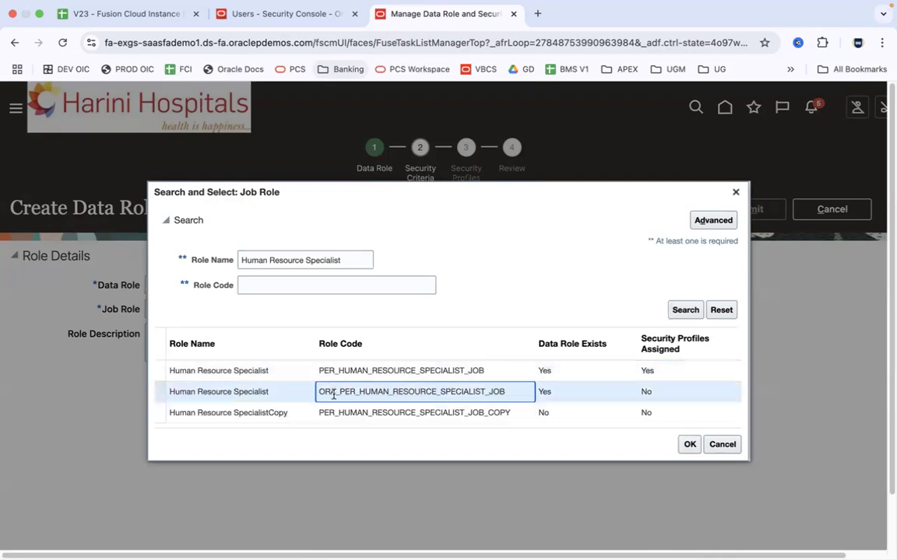
{"action": "left_click", "coordinate": [484, 373]}
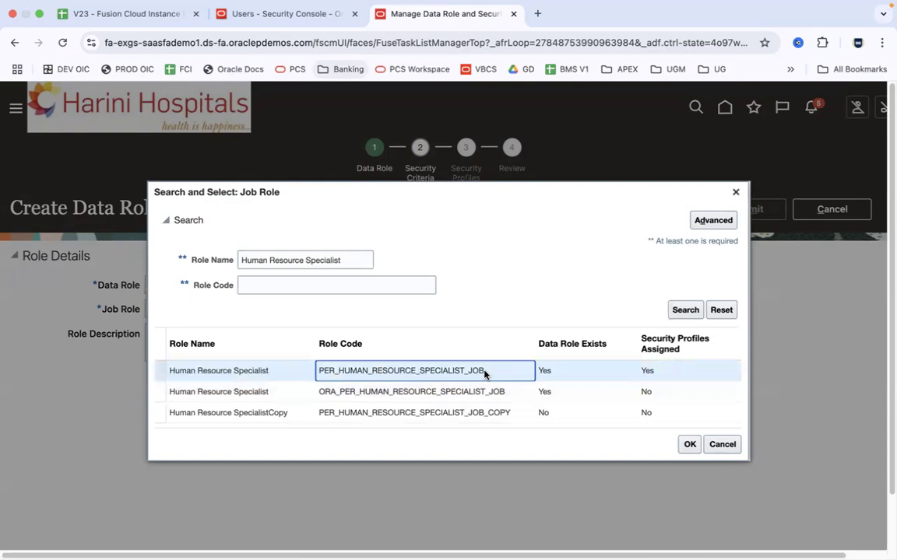
{"action": "left_click", "coordinate": [512, 410]}
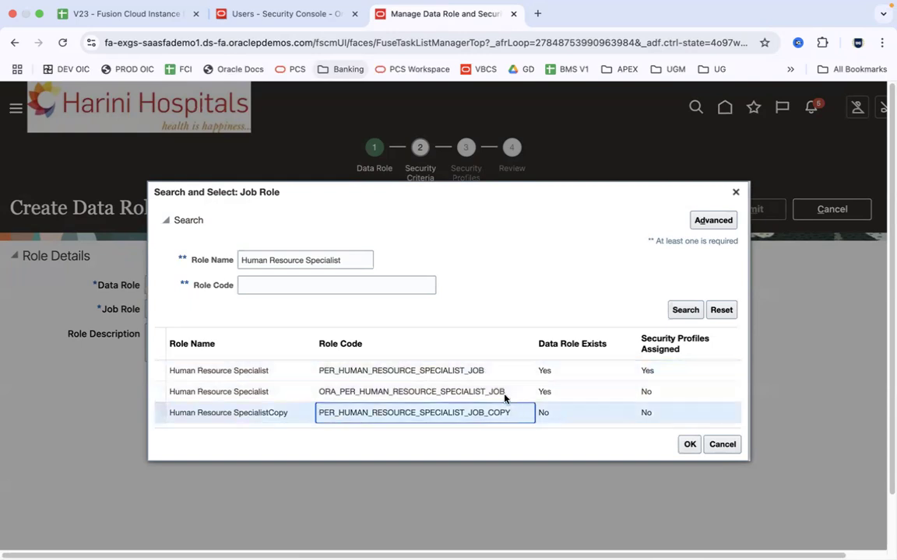
{"action": "left_click", "coordinate": [497, 372]}
{"action": "left_click", "coordinate": [495, 412]}
{"action": "left_click", "coordinate": [488, 374]}
{"action": "left_click", "coordinate": [488, 414]}
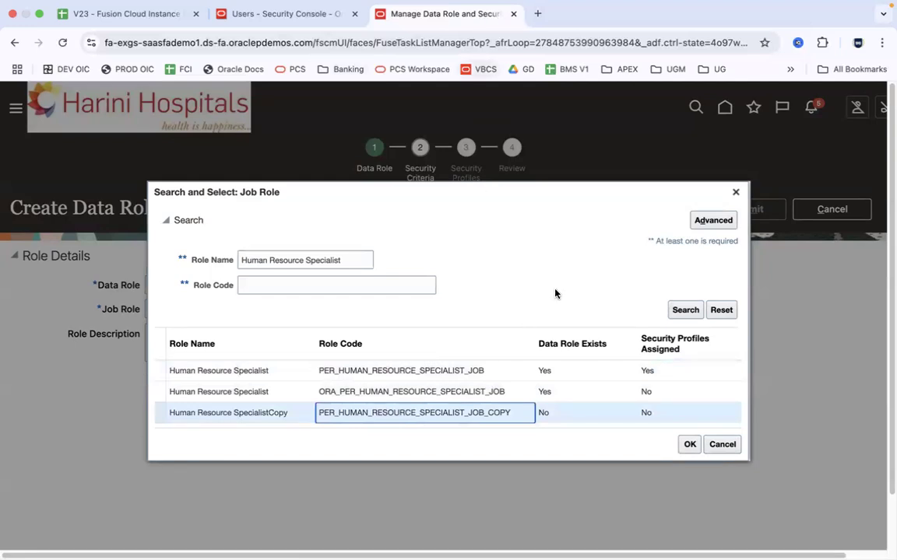
{"action": "left_click", "coordinate": [484, 373]}
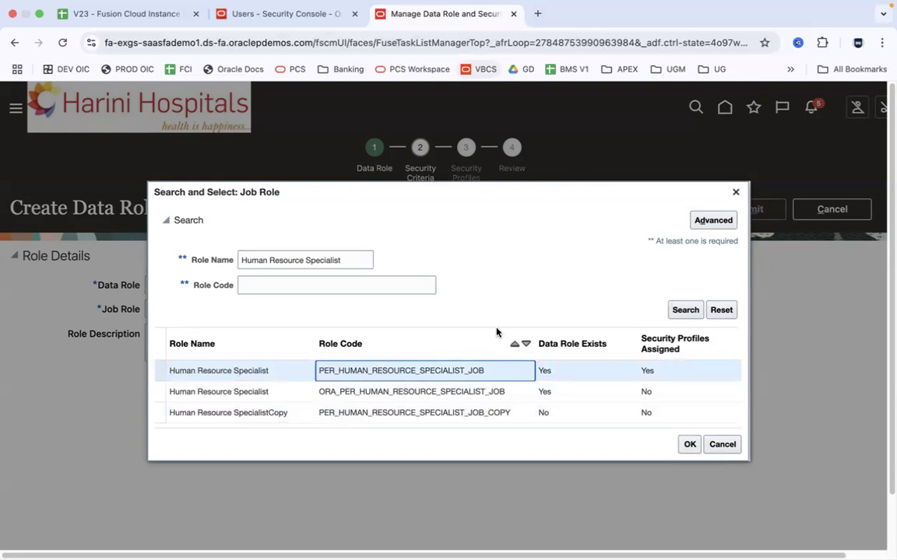
{"action": "left_click", "coordinate": [458, 415]}
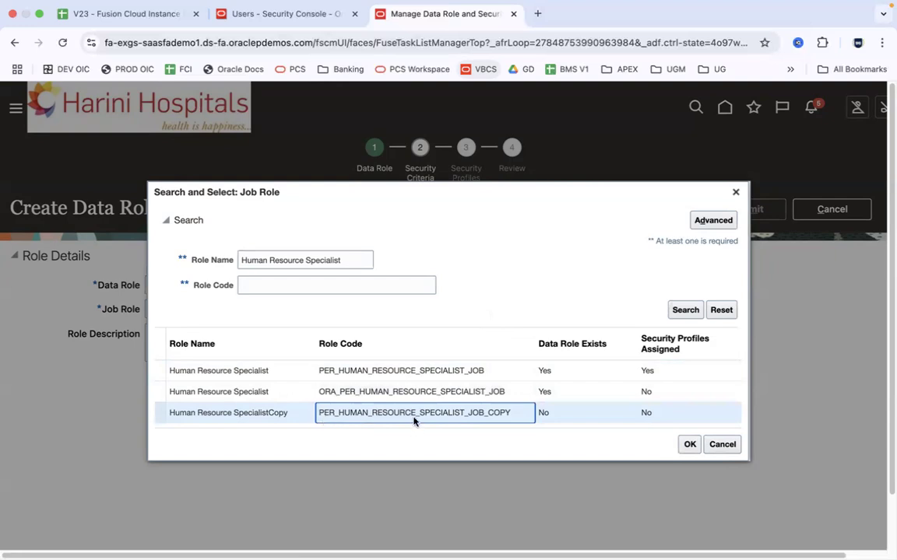
{"action": "left_click", "coordinate": [450, 371]}
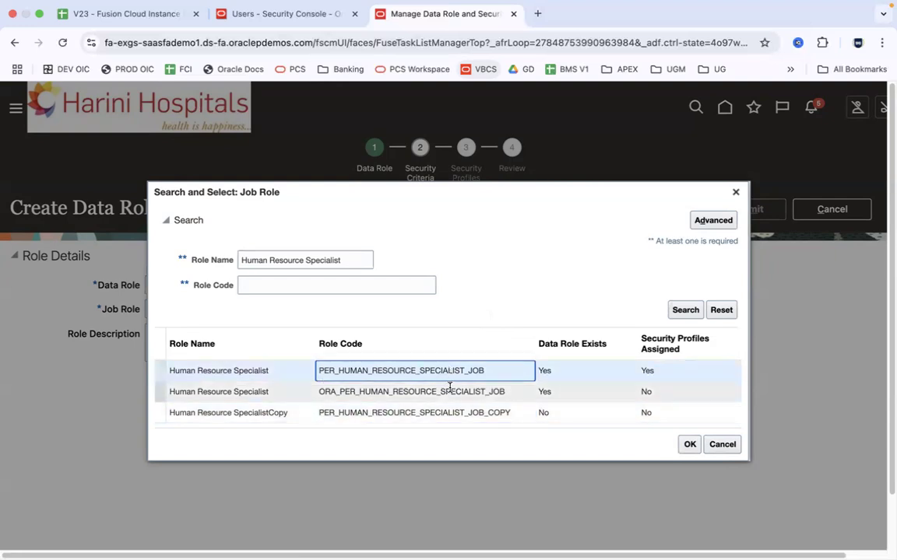
{"action": "left_click", "coordinate": [450, 416]}
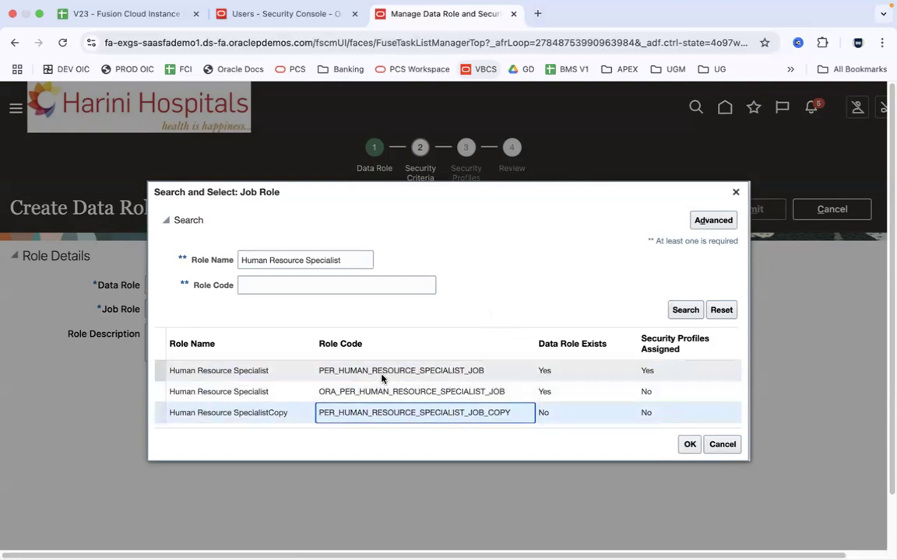
{"action": "left_click", "coordinate": [331, 374]}
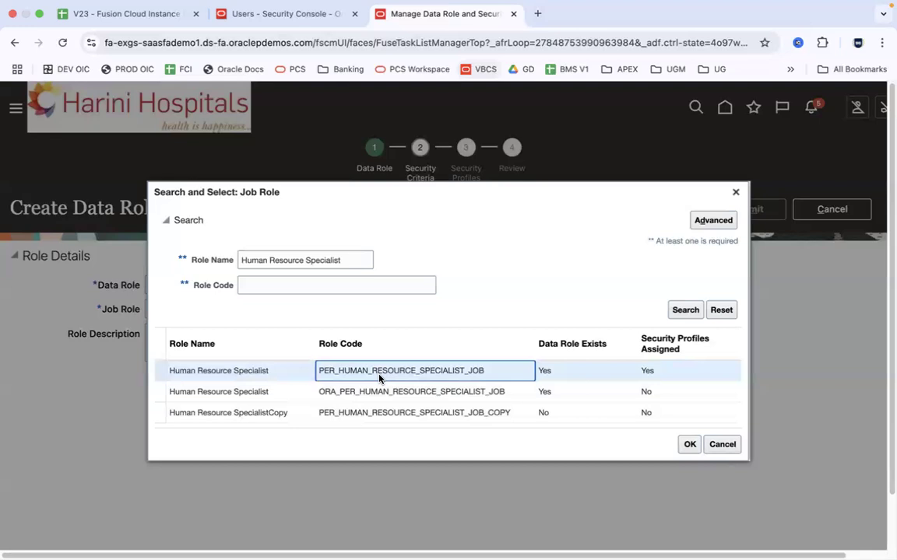
{"action": "left_click", "coordinate": [325, 391]}
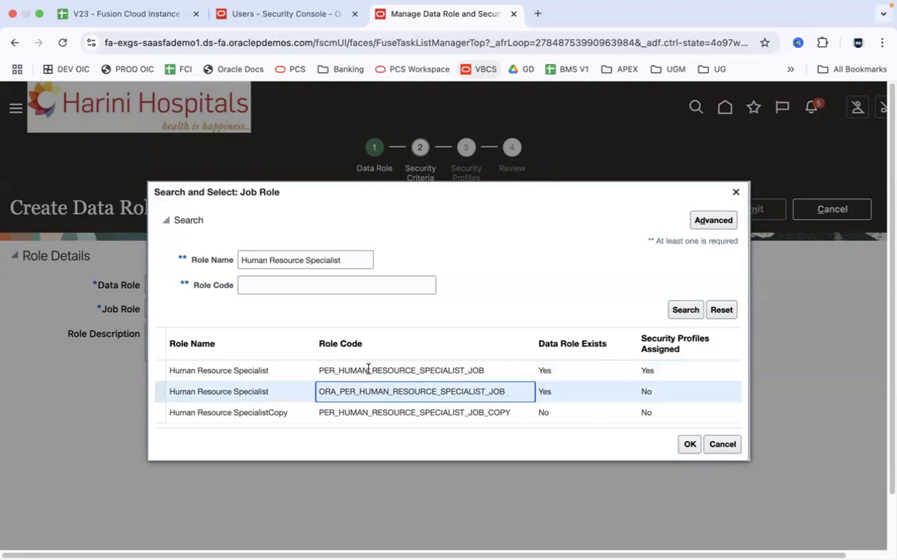
{"action": "left_click", "coordinate": [436, 370]}
{"action": "left_click", "coordinate": [436, 391]}
Choose ORA_PER_HUMAN_RESOURCE_SPECIALIST_JOB as the job role, continue, and bring up the course notes folder
{"action": "left_click", "coordinate": [291, 14]}
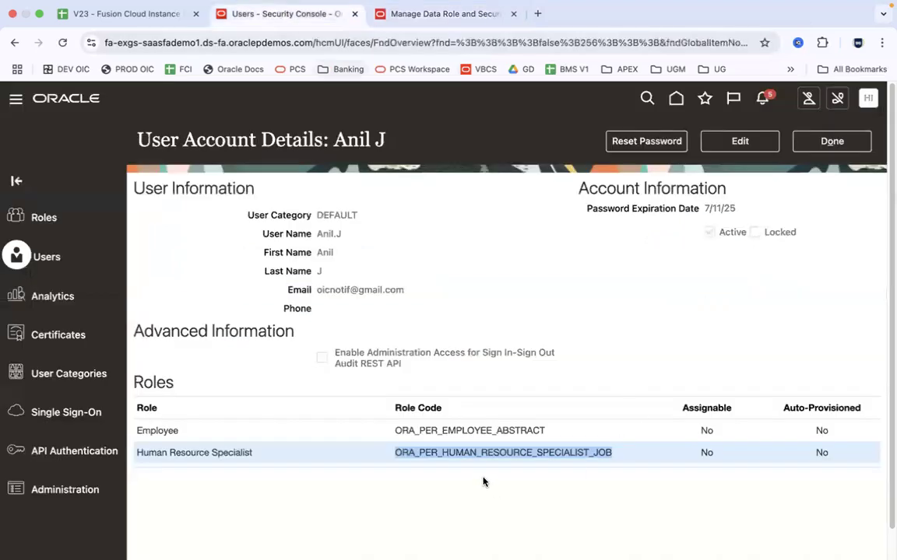
{"action": "left_click", "coordinate": [416, 467]}
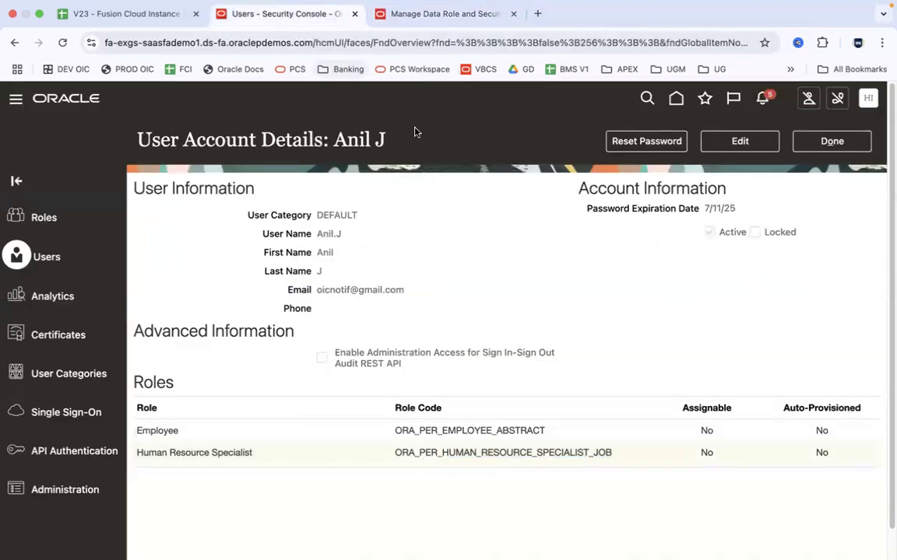
{"action": "left_click", "coordinate": [375, 17]}
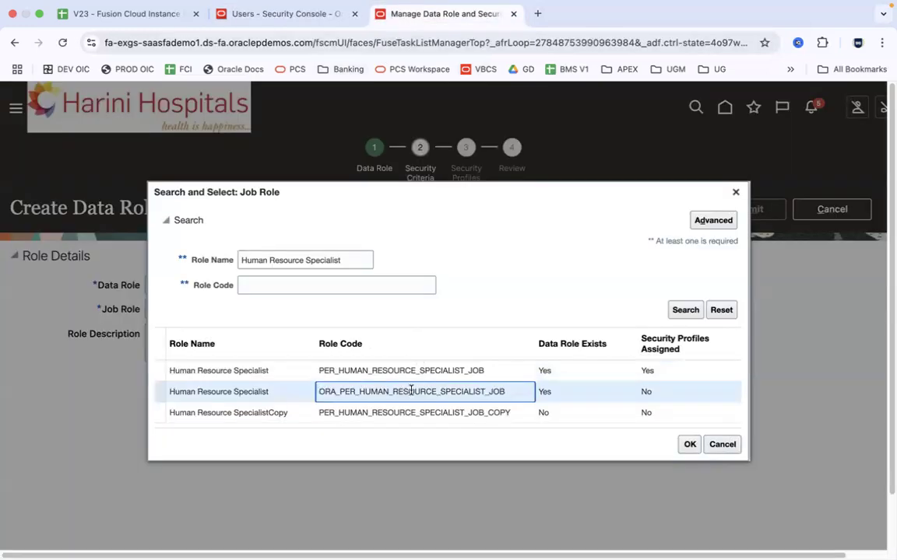
{"action": "left_click", "coordinate": [691, 445]}
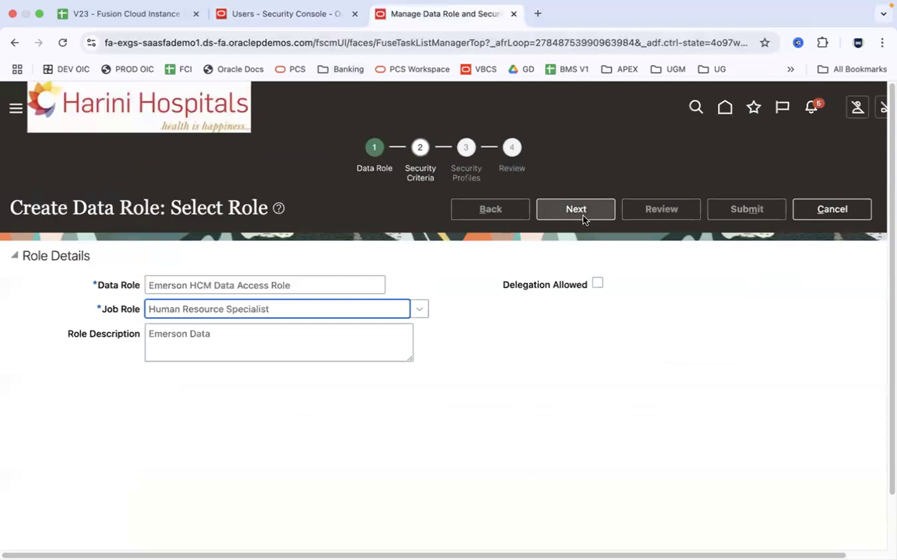
{"action": "left_click", "coordinate": [585, 211]}
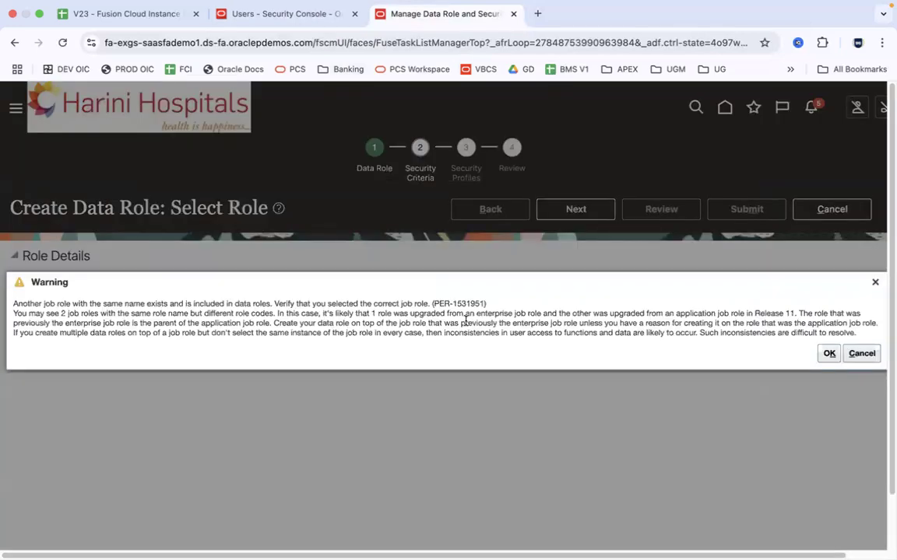
{"action": "mouse_move", "coordinate": [62, 537]}
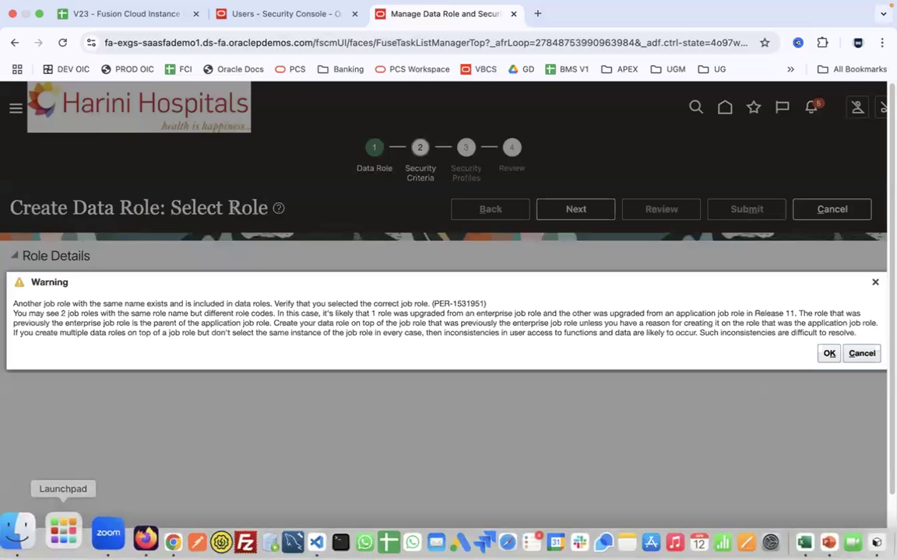
{"action": "left_click", "coordinate": [32, 537]}
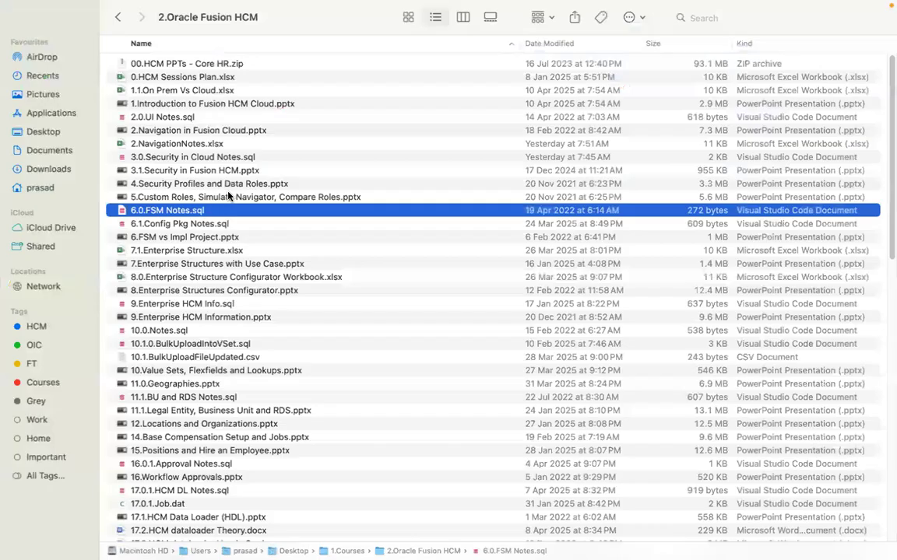
Open the 2.NavigationNotes.xlsx workbook, view Sheet1, and close it
{"action": "left_click", "coordinate": [176, 143]}
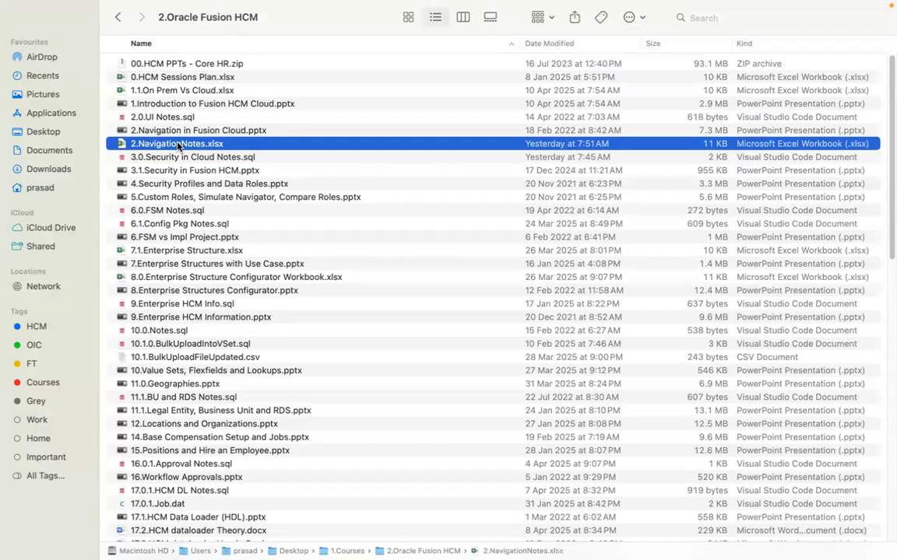
{"action": "double_click", "coordinate": [178, 145]}
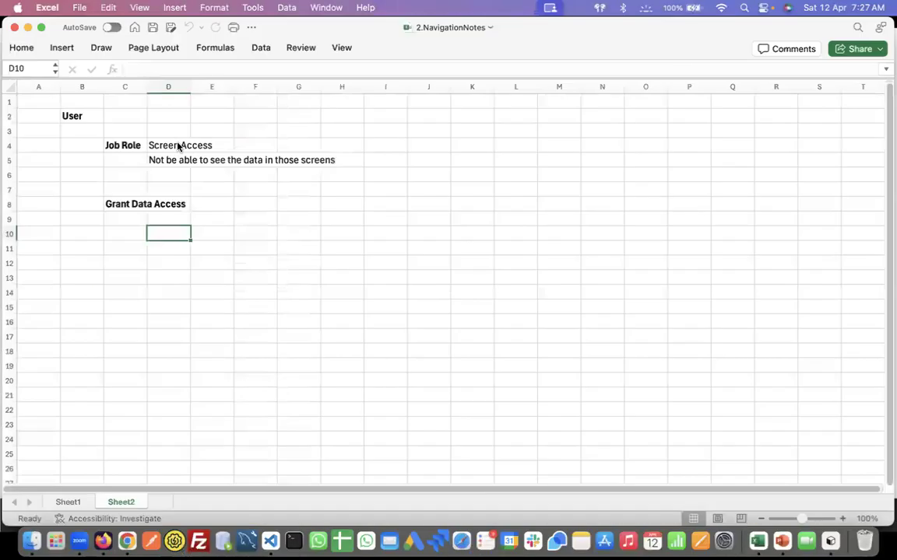
{"action": "left_click", "coordinate": [74, 502]}
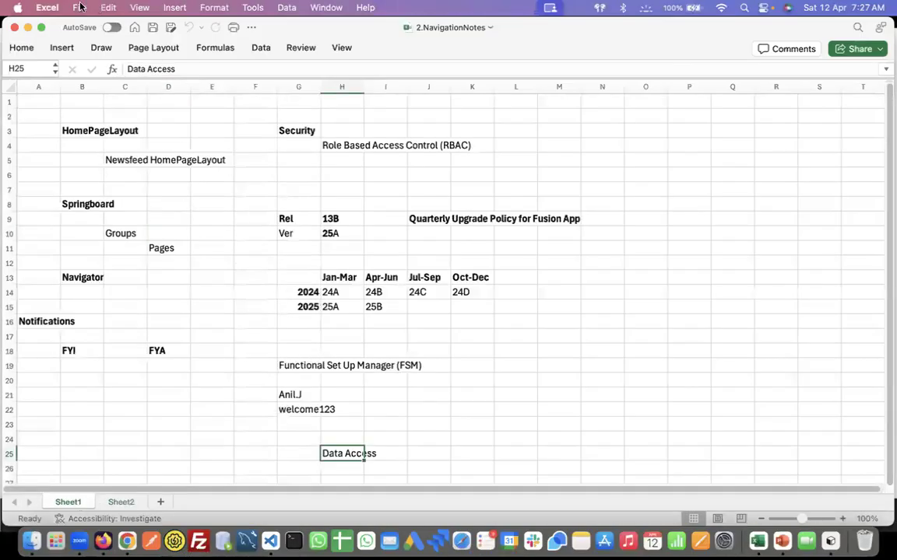
{"action": "left_click", "coordinate": [14, 27]}
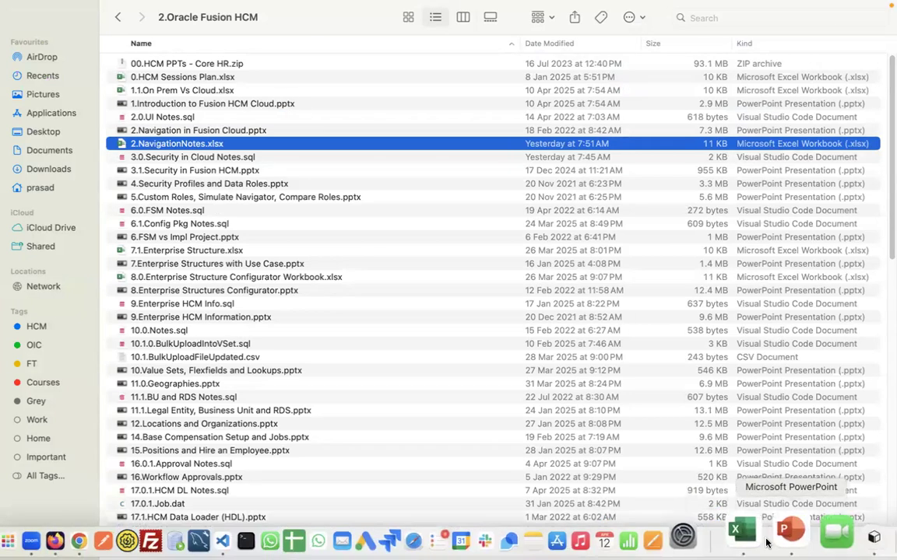
Create a blank Excel workbook with the whole sheet at font size 16, then return to the browser
{"action": "left_click", "coordinate": [756, 532]}
{"action": "double_click", "coordinate": [125, 134]}
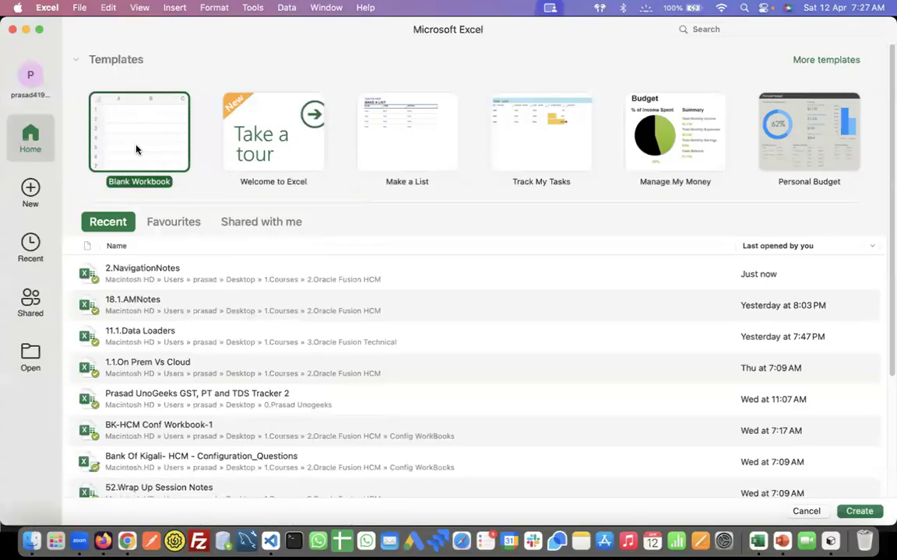
{"action": "key", "text": "super+a"}
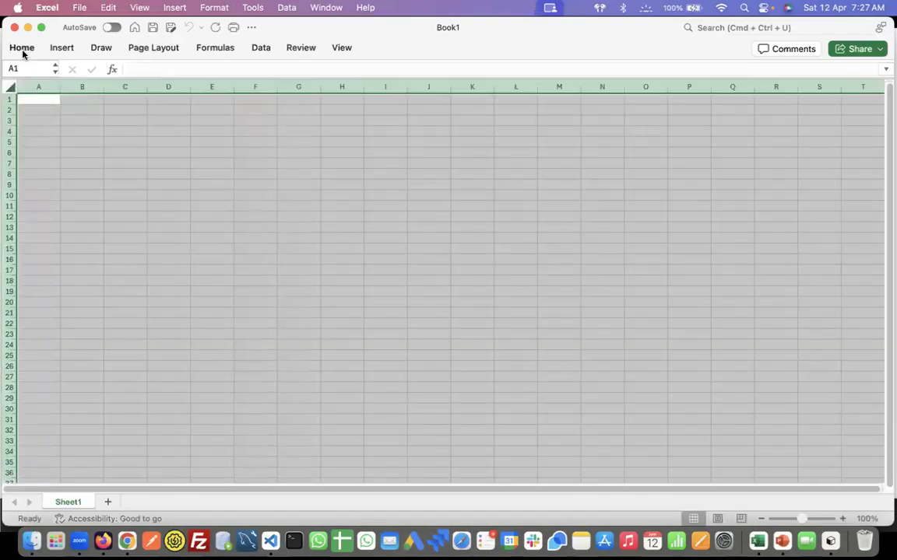
{"action": "left_click", "coordinate": [187, 72]}
{"action": "type", "text": "16"}
{"action": "left_click", "coordinate": [51, 217]}
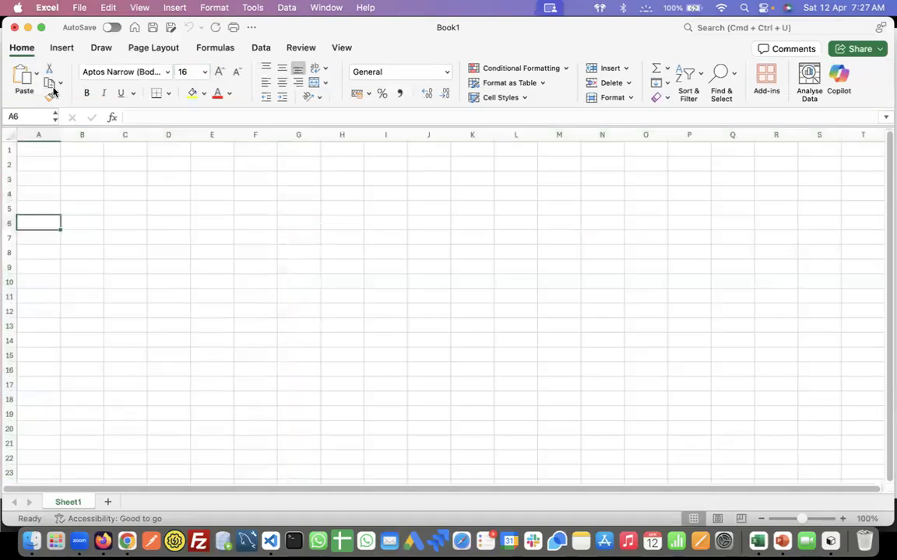
{"action": "left_click", "coordinate": [22, 47]}
{"action": "left_click", "coordinate": [90, 128]}
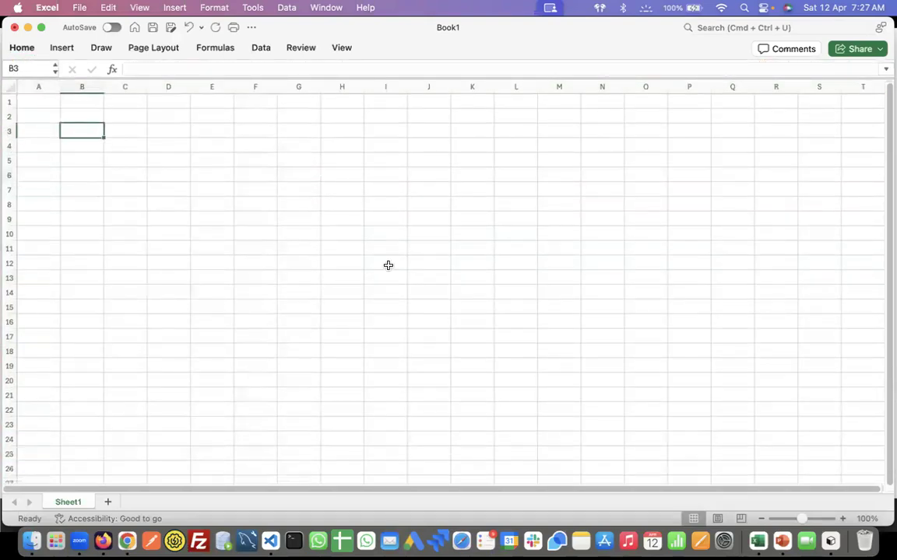
{"action": "key", "text": "super+Tab"}
{"action": "key", "text": "super+Tab"}
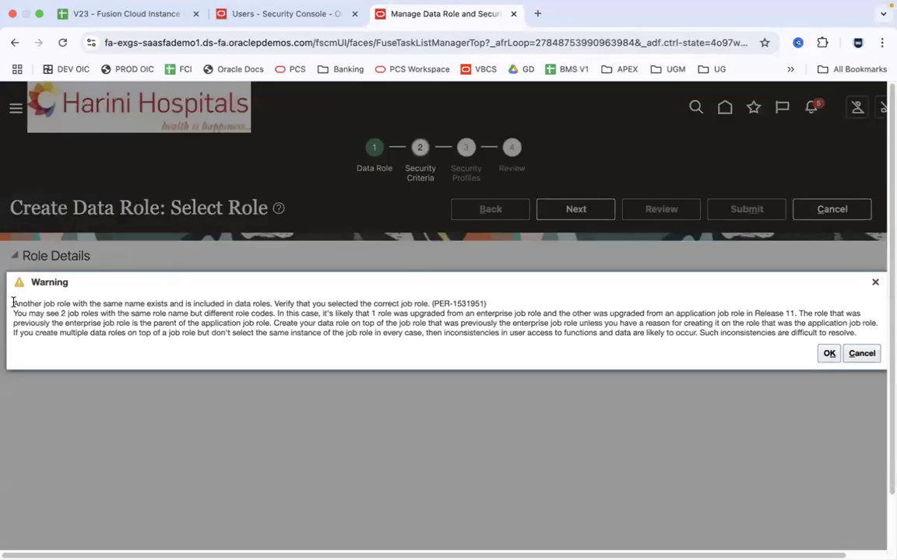
Move the warning down to reveal the role fields, highlight its first sentence, and open the user's account details
{"action": "left_click_drag", "start_coordinate": [504, 289], "coordinate": [513, 353]}
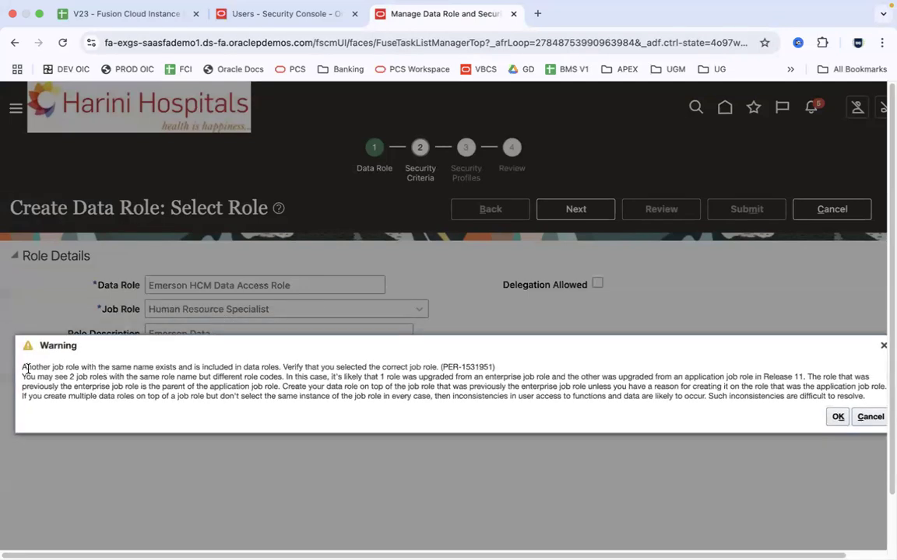
{"action": "left_click_drag", "start_coordinate": [23, 366], "coordinate": [279, 368]}
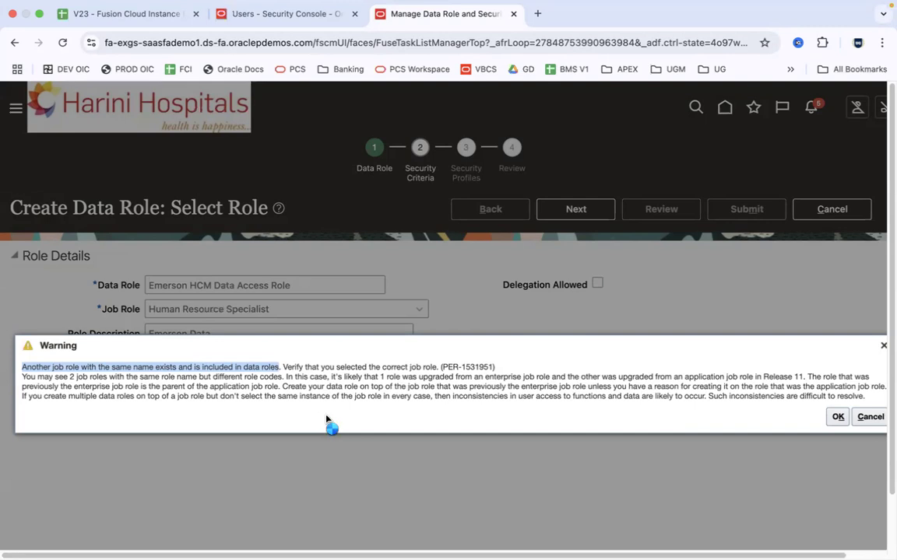
{"action": "left_click", "coordinate": [346, 21]}
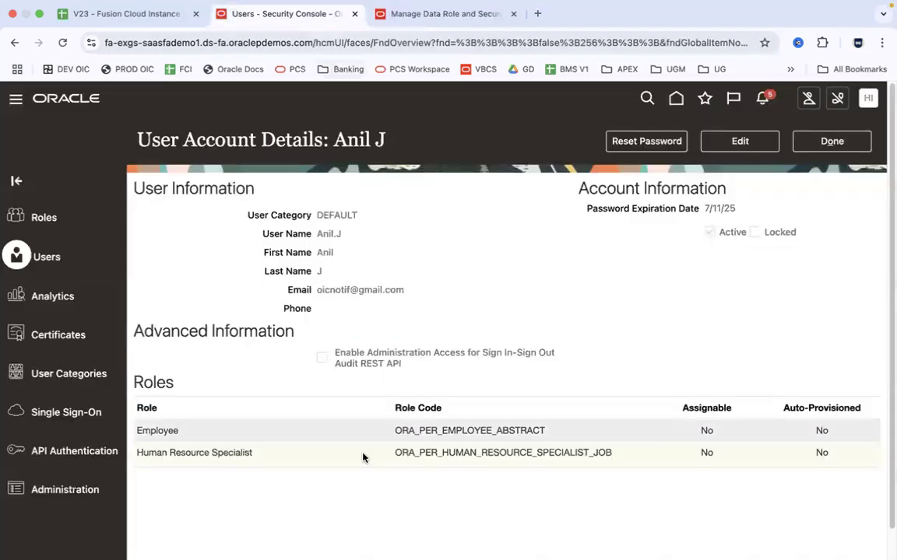
Copy 'Human Resource Specialist' from the user's roles into cells B3 and F3
{"action": "triple_click", "coordinate": [227, 453]}
{"action": "key", "text": "super+c"}
{"action": "key", "text": "super+Tab"}
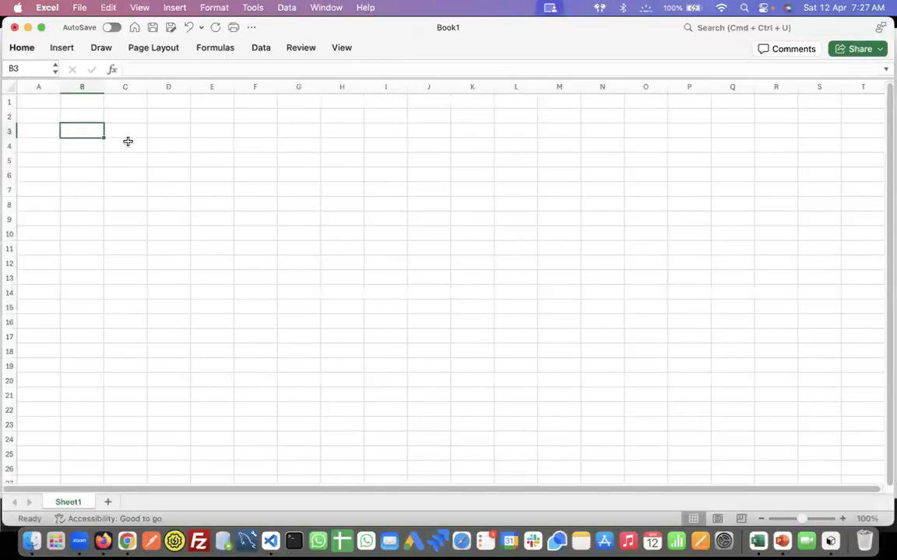
{"action": "key", "text": "super+v"}
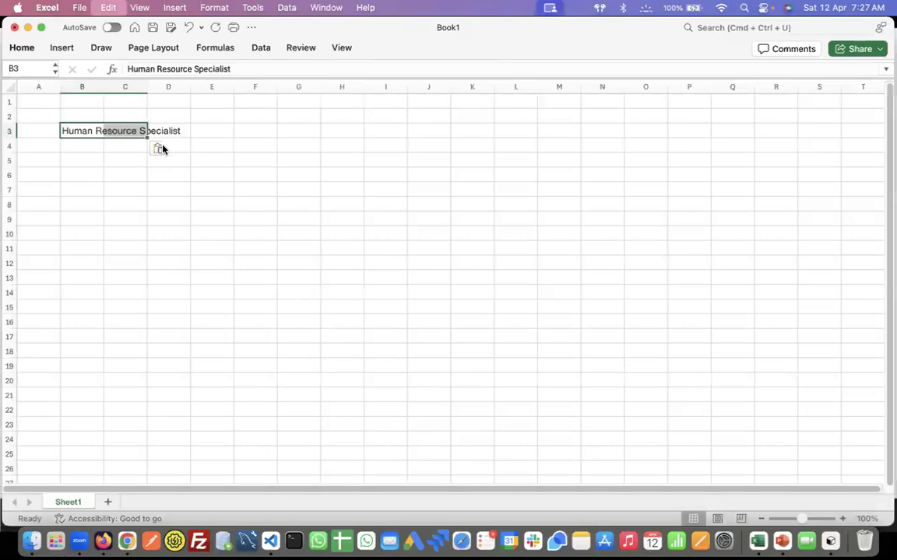
{"action": "left_click", "coordinate": [273, 132]}
{"action": "left_click", "coordinate": [90, 128]}
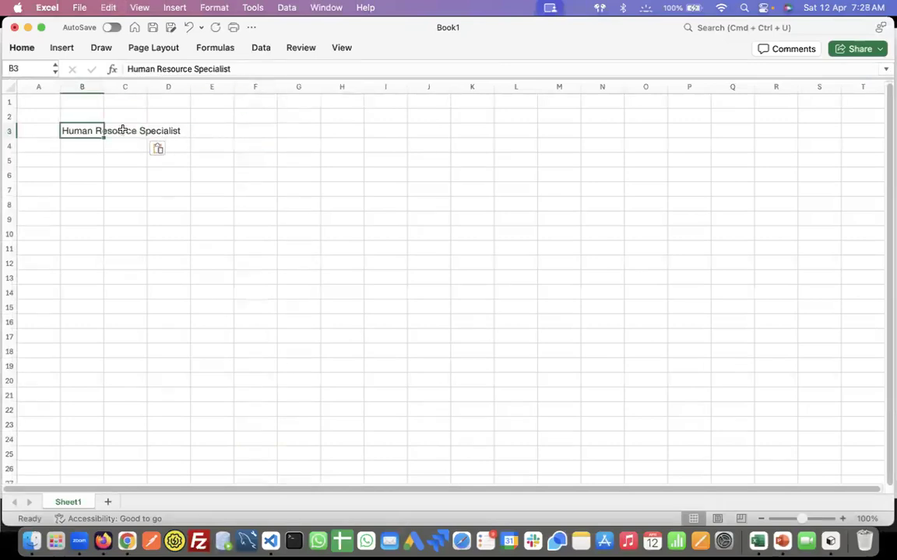
{"action": "left_click", "coordinate": [269, 124]}
{"action": "key", "text": "super+v"}
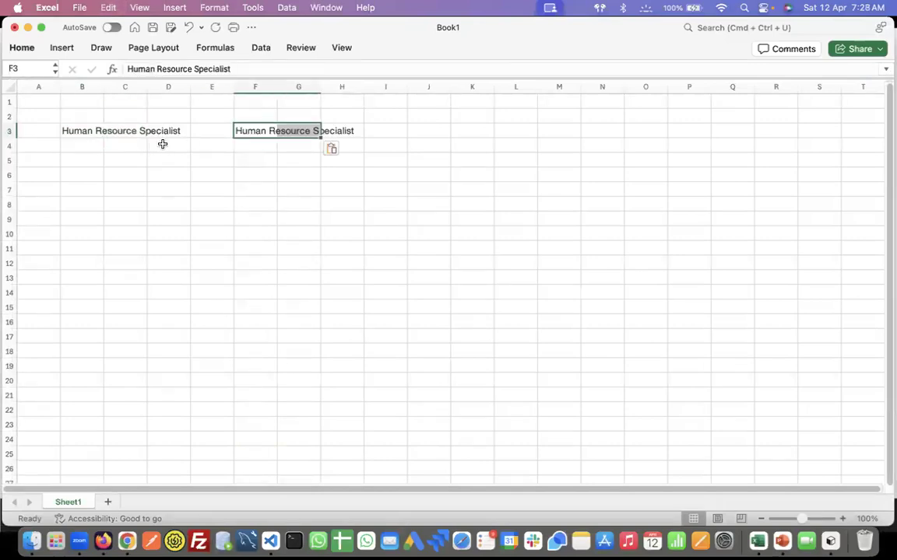
Put the role code ORA_PER_HUMAN_RESOURCE_SPECIALIST_JOB in B5 and widen column E
{"action": "left_click", "coordinate": [90, 150]}
{"action": "left_click", "coordinate": [90, 158]}
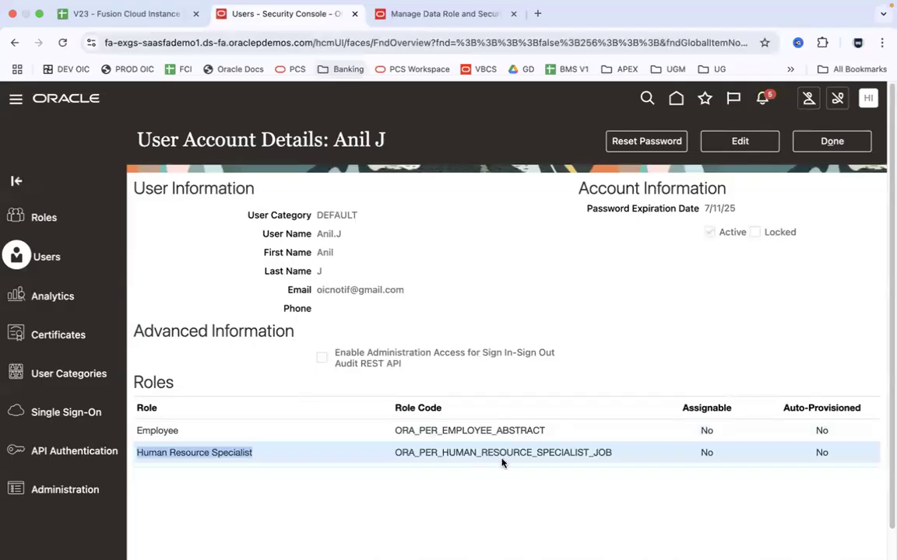
{"action": "double_click", "coordinate": [498, 453]}
{"action": "key", "text": "super+v"}
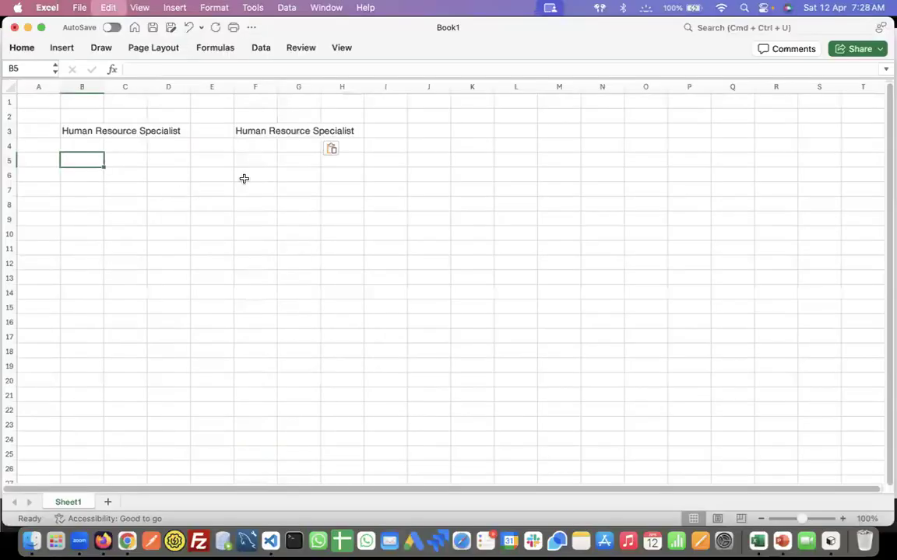
{"action": "left_click", "coordinate": [233, 84]}
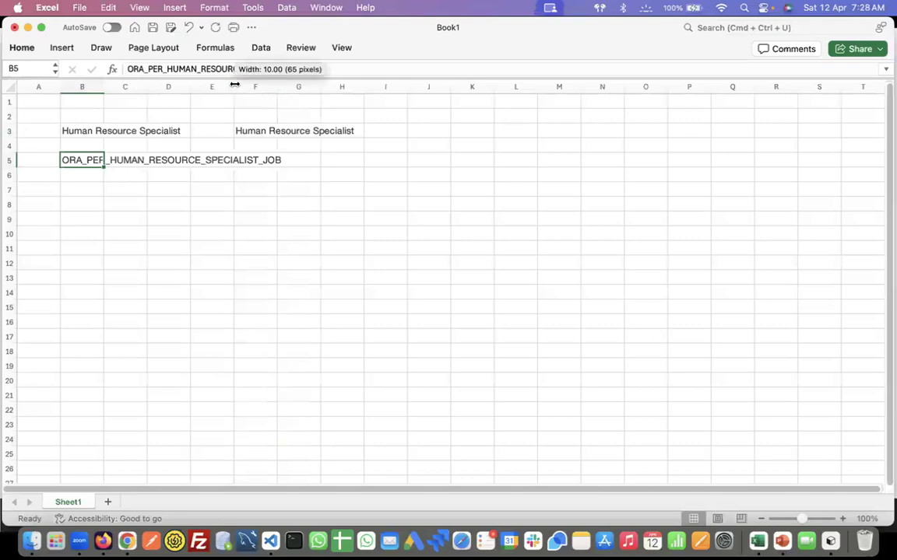
{"action": "left_click_drag", "start_coordinate": [237, 87], "coordinate": [353, 87]}
{"action": "left_click", "coordinate": [386, 163]}
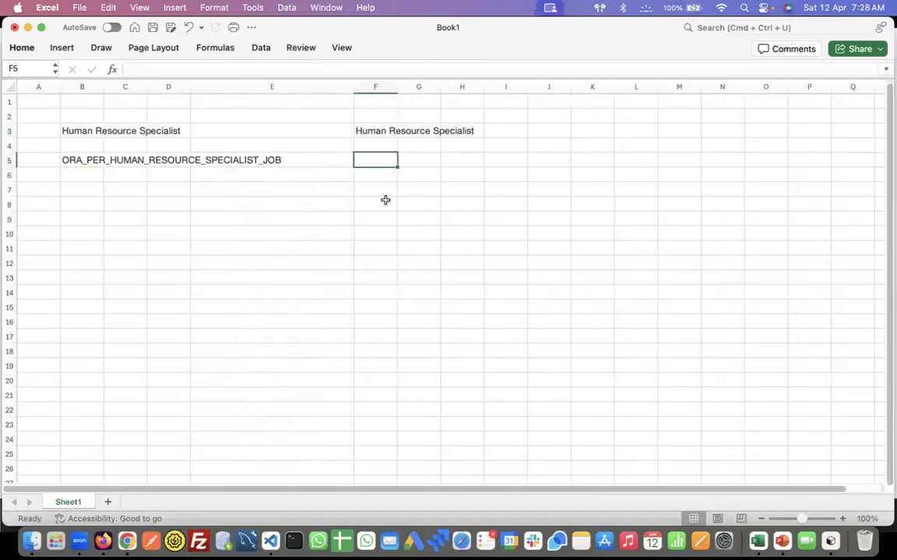
Make the Human Resource Specialist titles in B3 and F3 bold
{"action": "left_click", "coordinate": [85, 130]}
{"action": "key", "text": "super+b"}
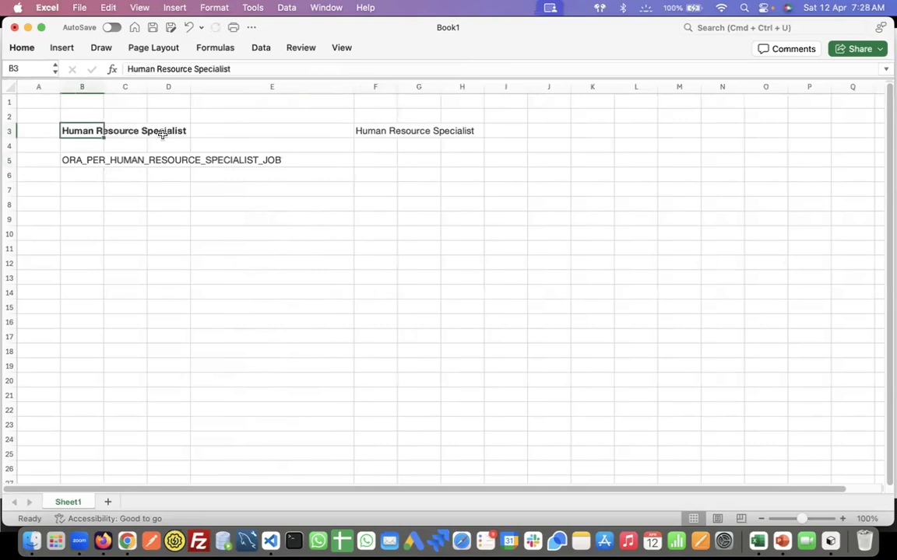
{"action": "left_click", "coordinate": [368, 131]}
{"action": "key", "text": "super+b"}
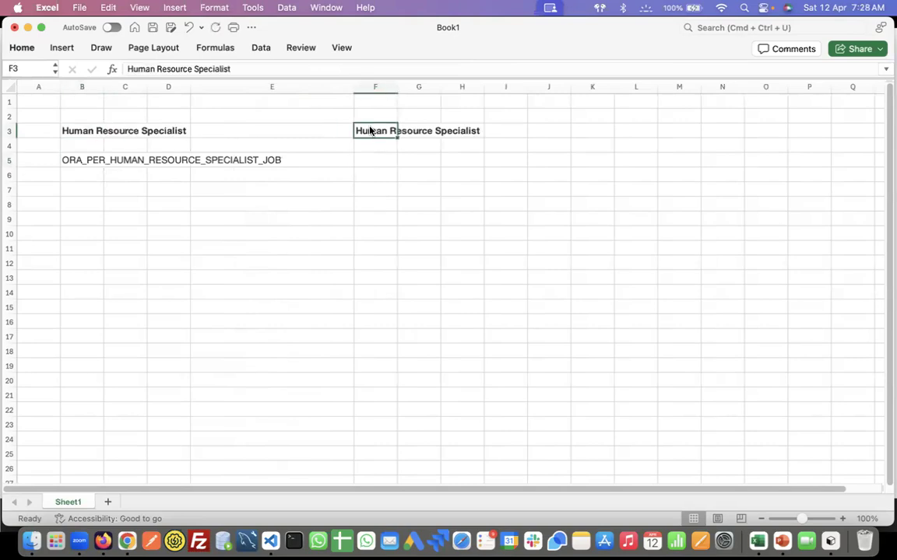
Copy the B5 code into F5 and delete its ORA_ prefix, leaving PER_HUMAN_RESOURCE_SPECIALIST_JOB
{"action": "left_click", "coordinate": [90, 162]}
{"action": "left_click", "coordinate": [388, 165]}
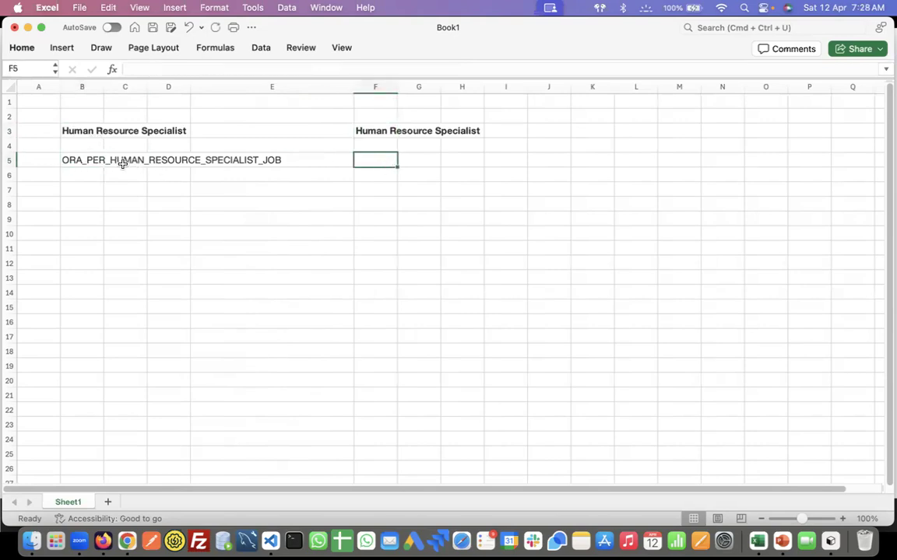
{"action": "left_click", "coordinate": [86, 160]}
{"action": "key", "text": "super+c"}
{"action": "left_click", "coordinate": [387, 161]}
{"action": "key", "text": "super+v"}
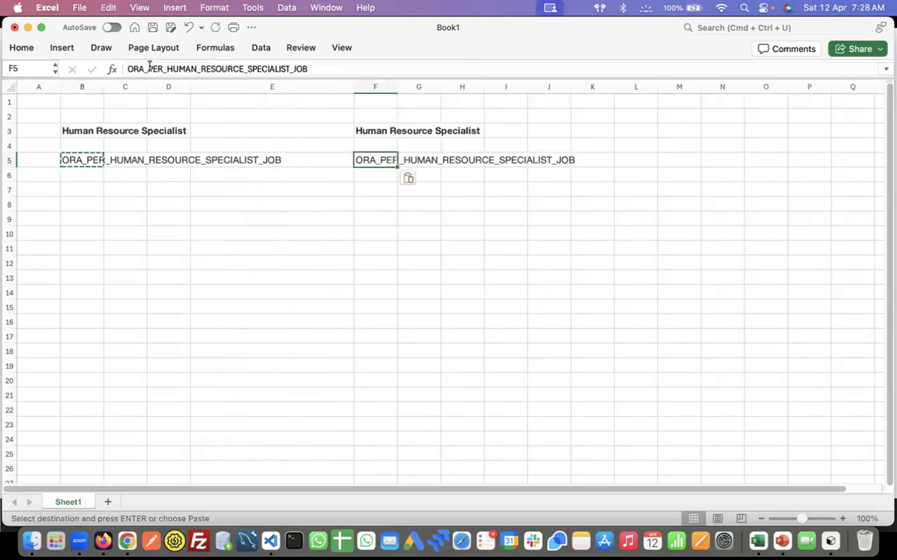
{"action": "left_click", "coordinate": [148, 67]}
{"action": "key", "text": "BackSpace"}
{"action": "key", "text": "BackSpace"}
{"action": "key", "text": "BackSpace"}
{"action": "key", "text": "BackSpace"}
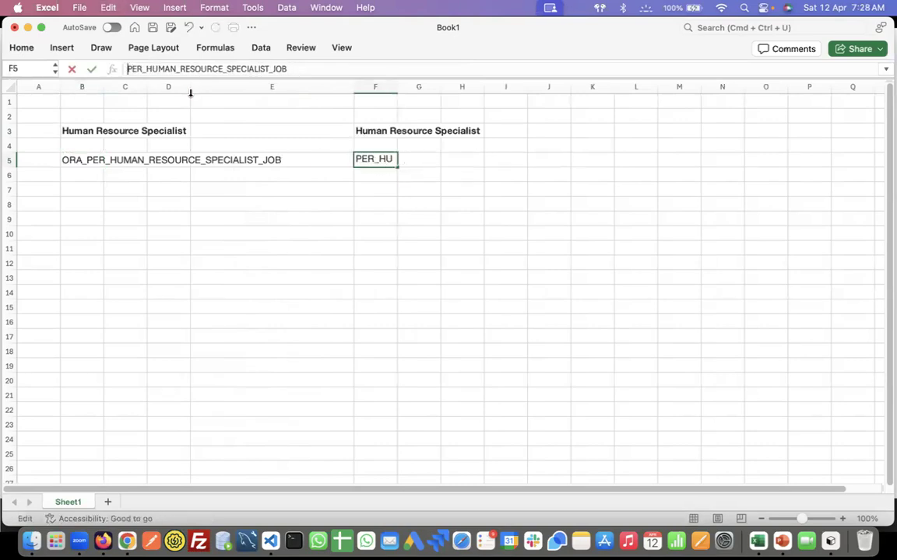
{"action": "left_click", "coordinate": [277, 158]}
{"action": "left_click", "coordinate": [363, 162]}
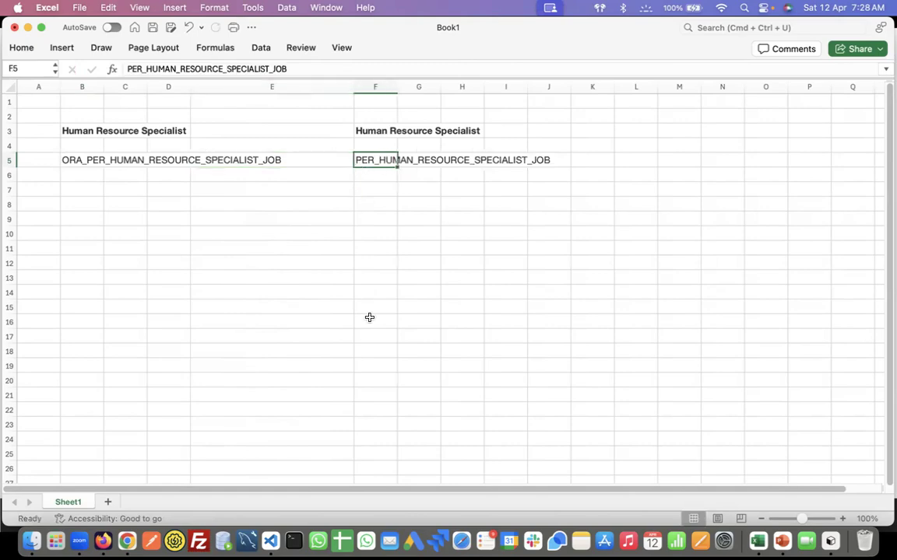
{"action": "key", "text": "super+Tab"}
{"action": "key", "text": "super+Tab"}
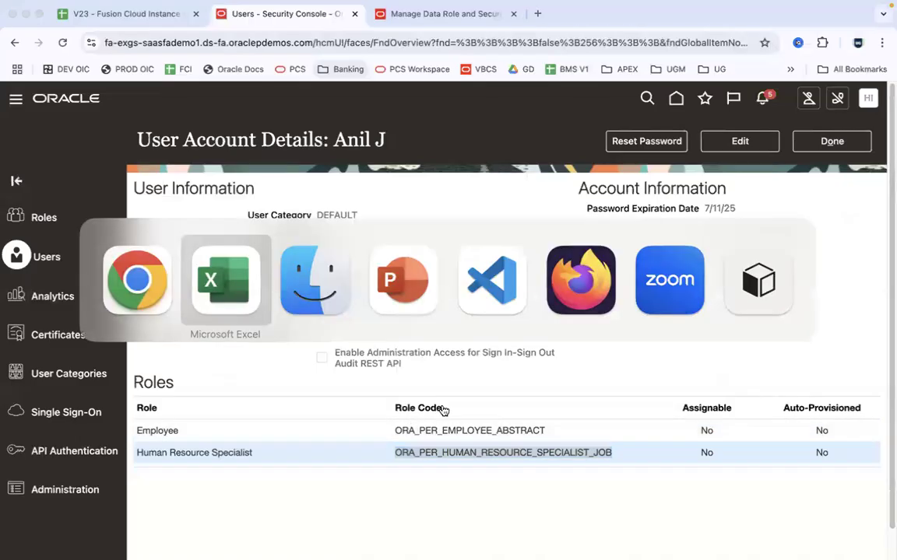
Return to the data-role page and clear the highlight on the warning text
{"action": "key", "text": "Escape"}
{"action": "left_click", "coordinate": [420, 13]}
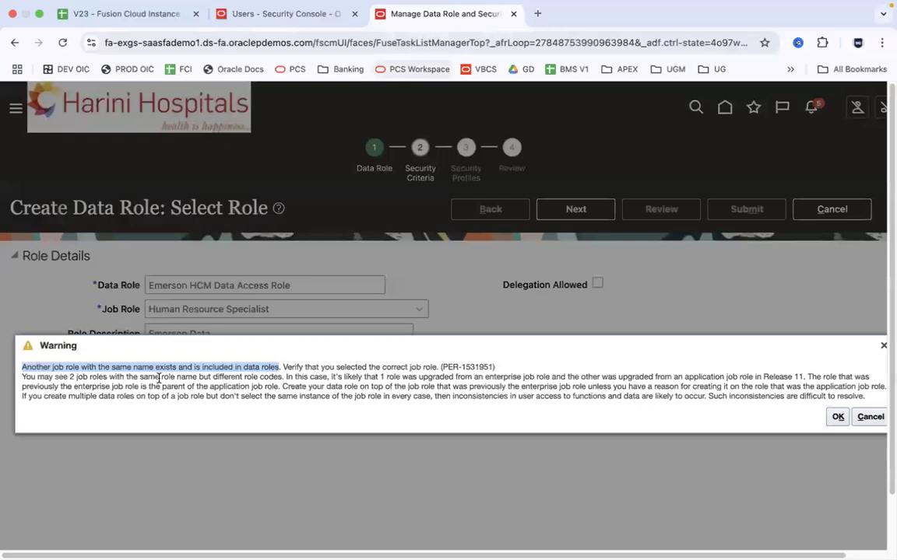
{"action": "left_click", "coordinate": [157, 366]}
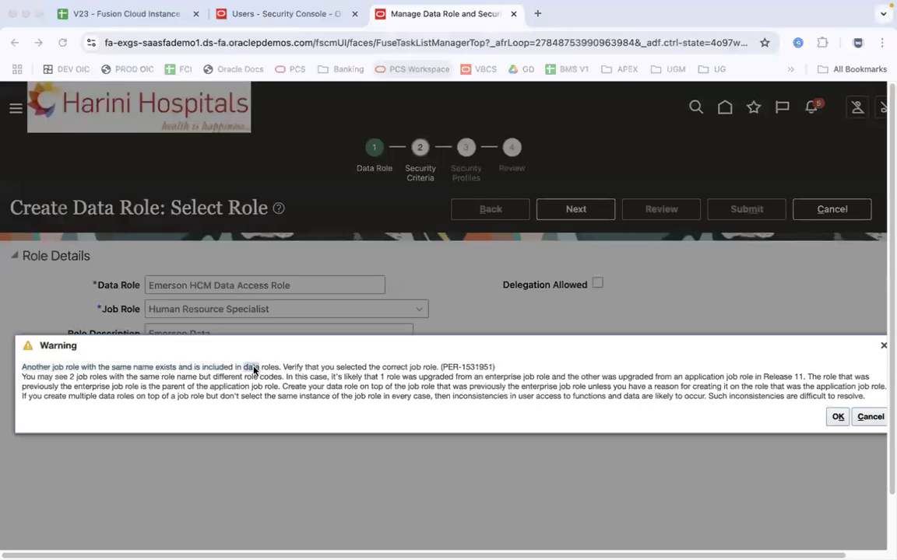
{"action": "key", "text": "super+Tab"}
Italicise the ORA_PER_HUMAN_RESOURCE_SPECIALIST_JOB code in B5, glancing back at the Oracle warning
{"action": "left_click", "coordinate": [79, 161]}
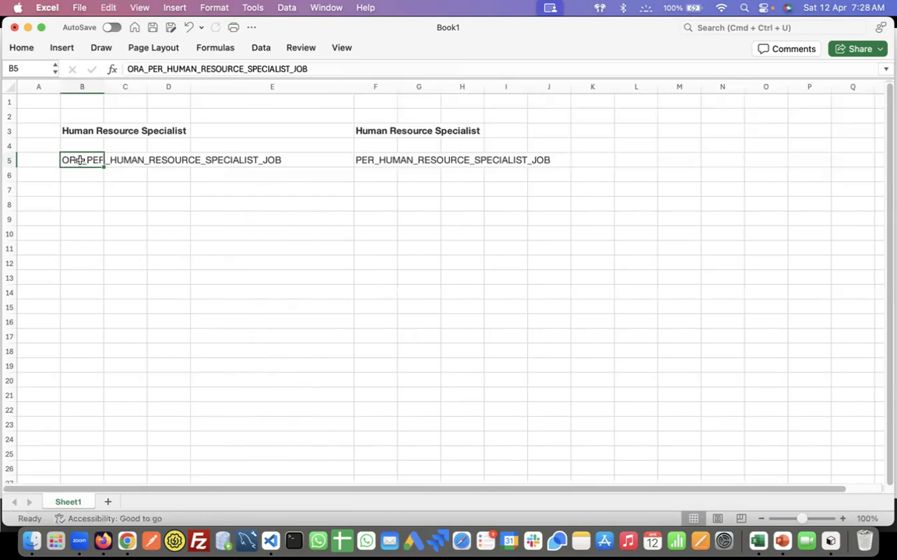
{"action": "key", "text": "super+i"}
{"action": "left_click", "coordinate": [363, 160]}
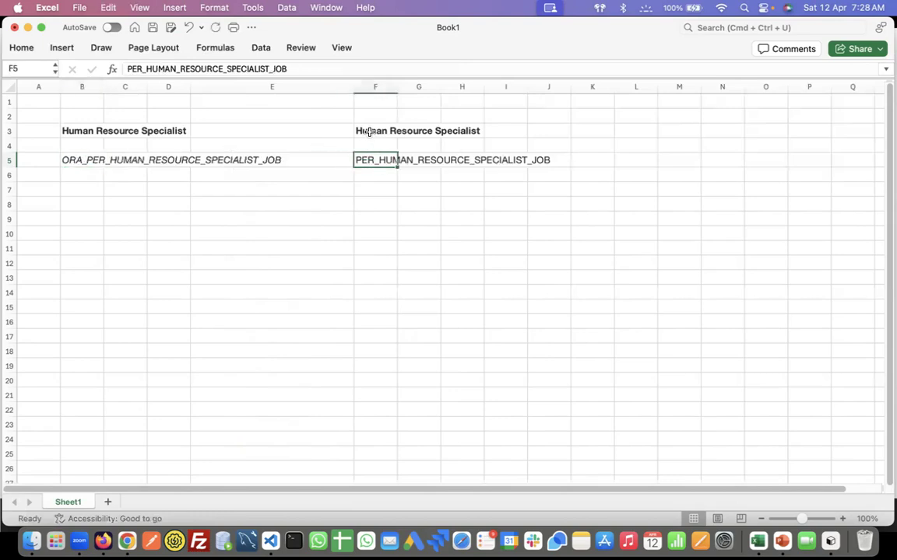
{"action": "left_click", "coordinate": [369, 131]}
{"action": "key", "text": "super+Tab"}
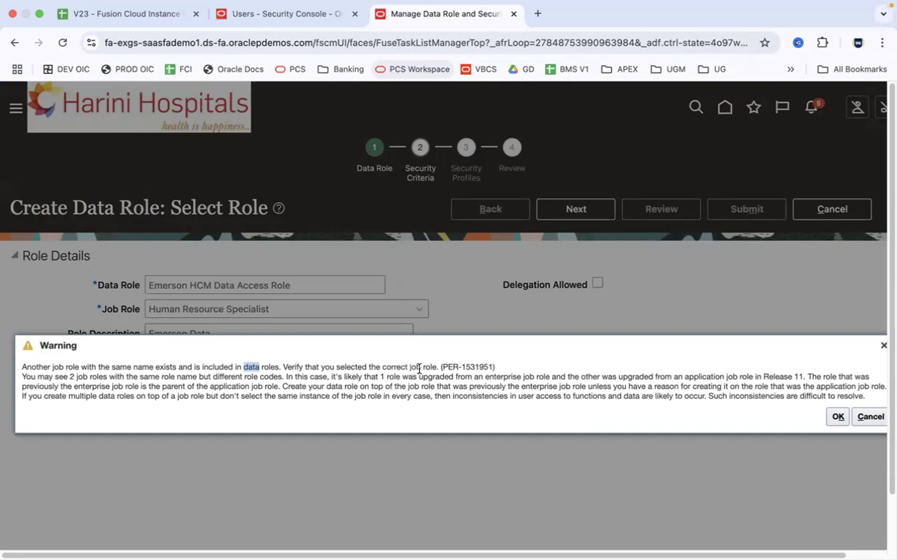
{"action": "key", "text": "super+Tab"}
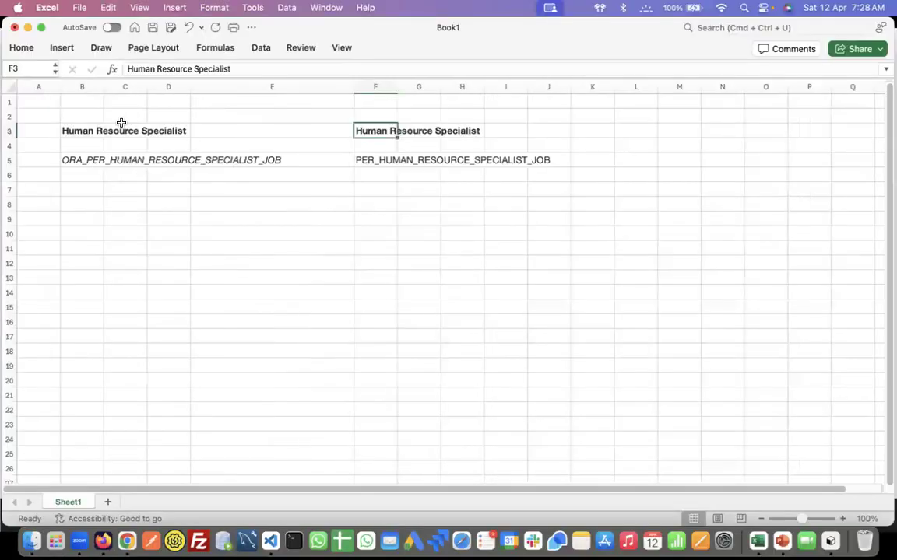
Fill cell B5 light green and autofit column B to the code
{"action": "left_click", "coordinate": [82, 156]}
{"action": "left_click", "coordinate": [24, 48]}
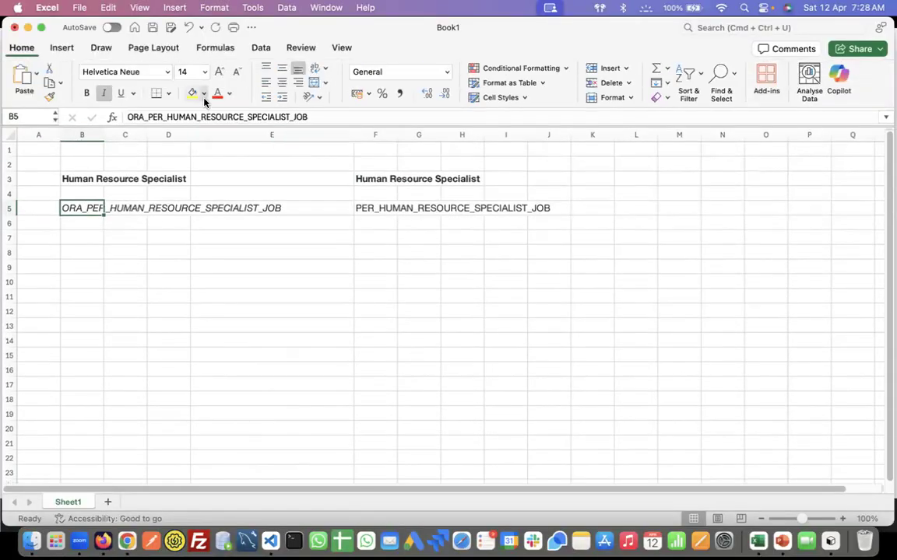
{"action": "left_click", "coordinate": [204, 94]}
{"action": "left_click", "coordinate": [248, 252]}
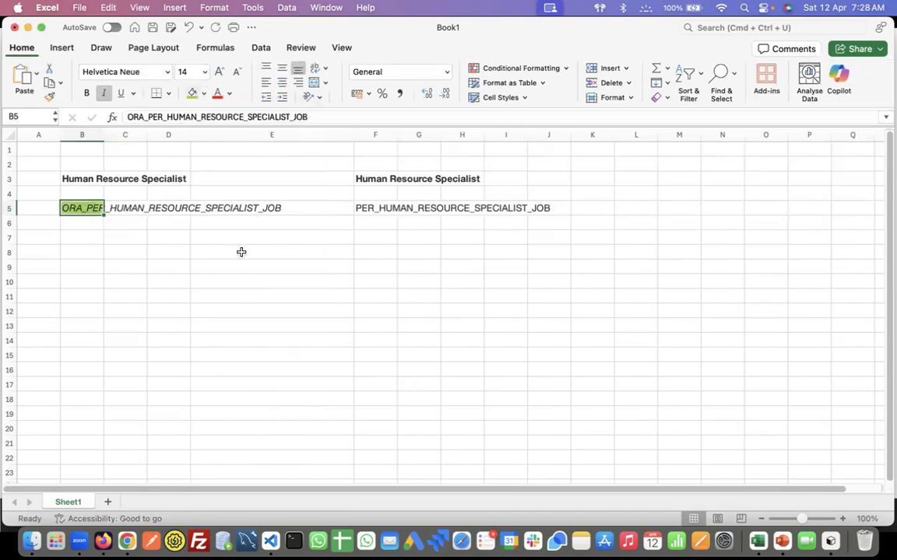
{"action": "left_click", "coordinate": [20, 46]}
{"action": "left_click", "coordinate": [98, 85]}
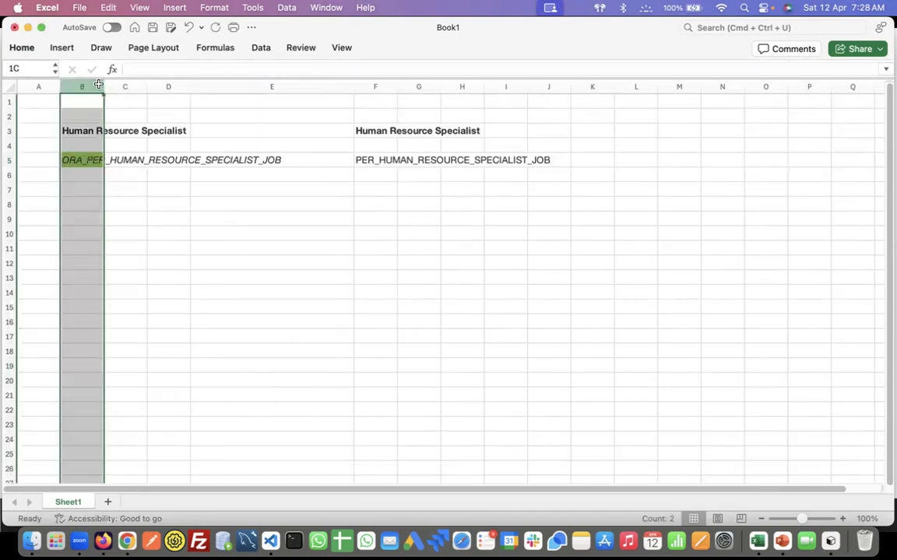
{"action": "double_click", "coordinate": [104, 85]}
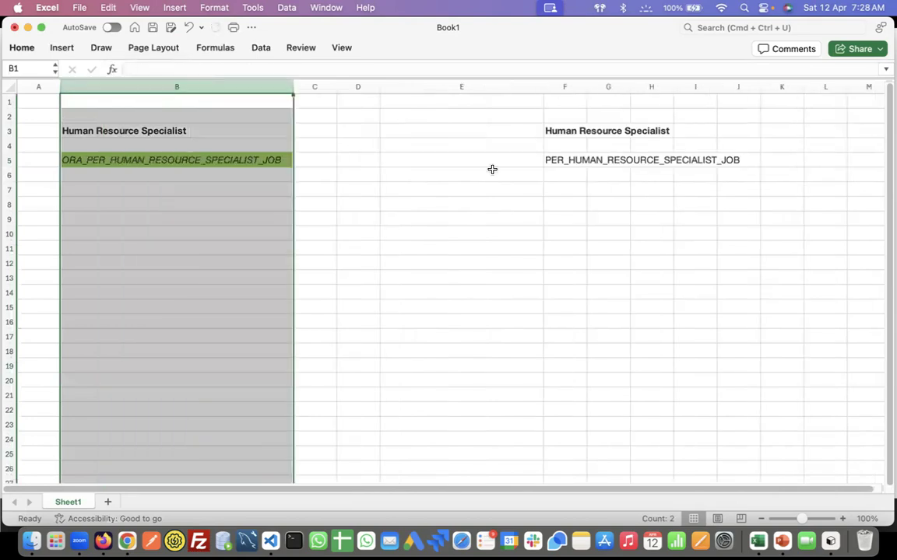
Move the F3:F5 title and code into D3 and autofit column D
{"action": "left_click", "coordinate": [562, 132]}
{"action": "left_click", "coordinate": [552, 157], "text": "shift"}
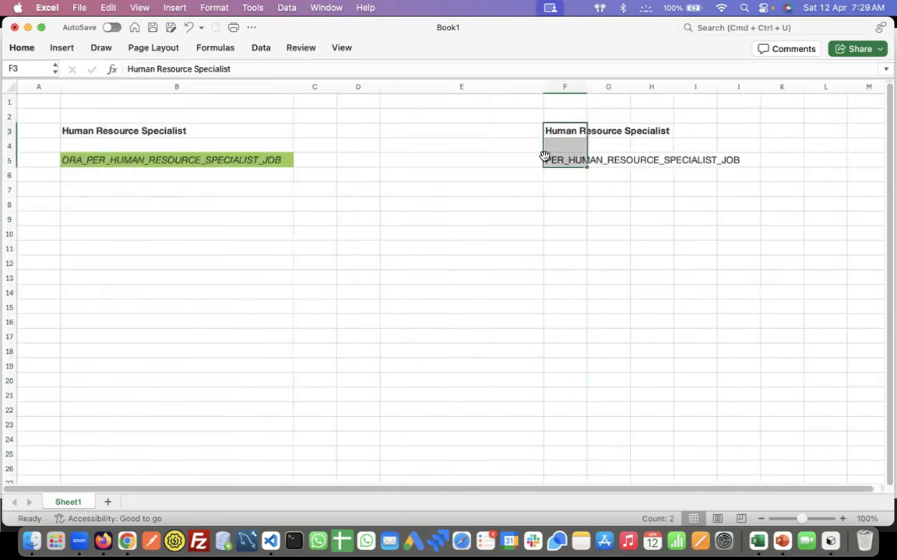
{"action": "key", "text": "super+x"}
{"action": "left_click", "coordinate": [362, 131]}
{"action": "key", "text": "Return"}
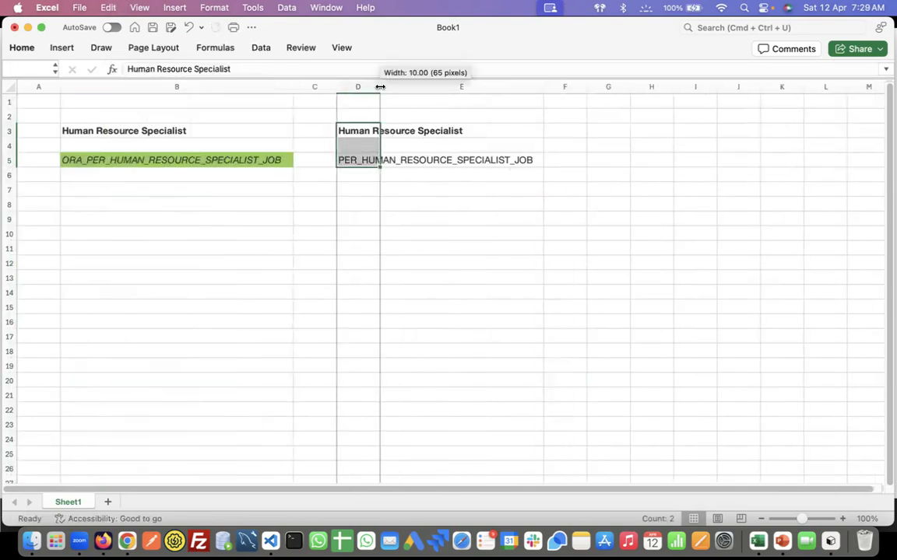
{"action": "double_click", "coordinate": [378, 92]}
{"action": "left_click", "coordinate": [370, 161]}
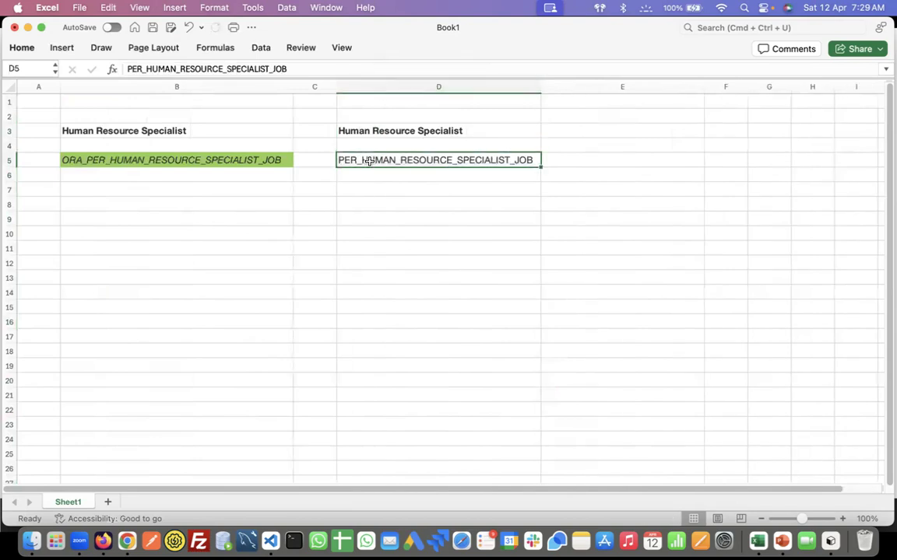
{"action": "key", "text": "super+Tab"}
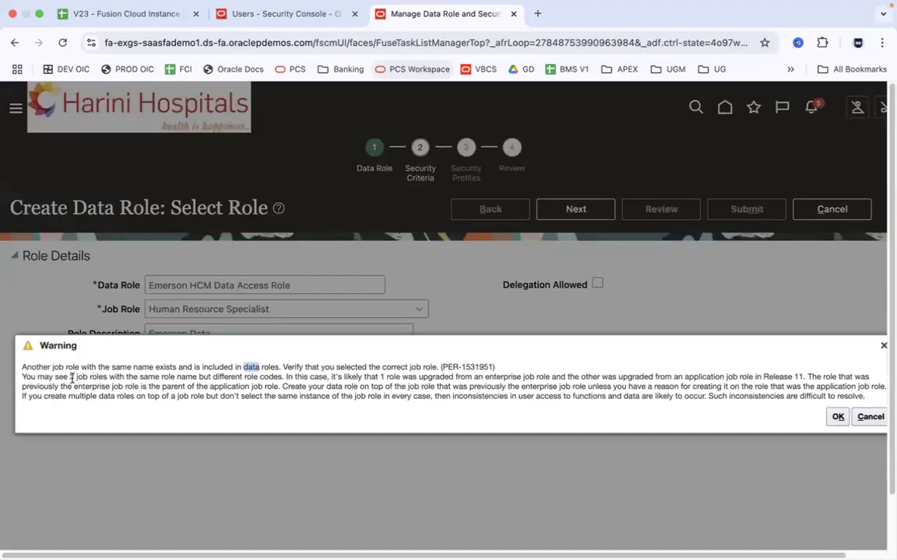
Highlight the warning's sentences about the two same-named job roles and their upgrade, then return to Excel
{"action": "left_click_drag", "start_coordinate": [71, 378], "coordinate": [282, 379]}
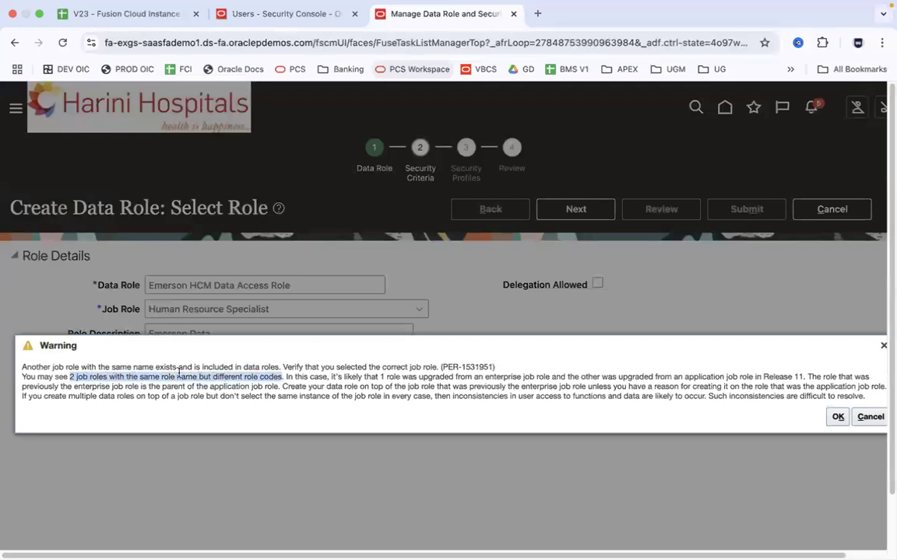
{"action": "left_click", "coordinate": [270, 379]}
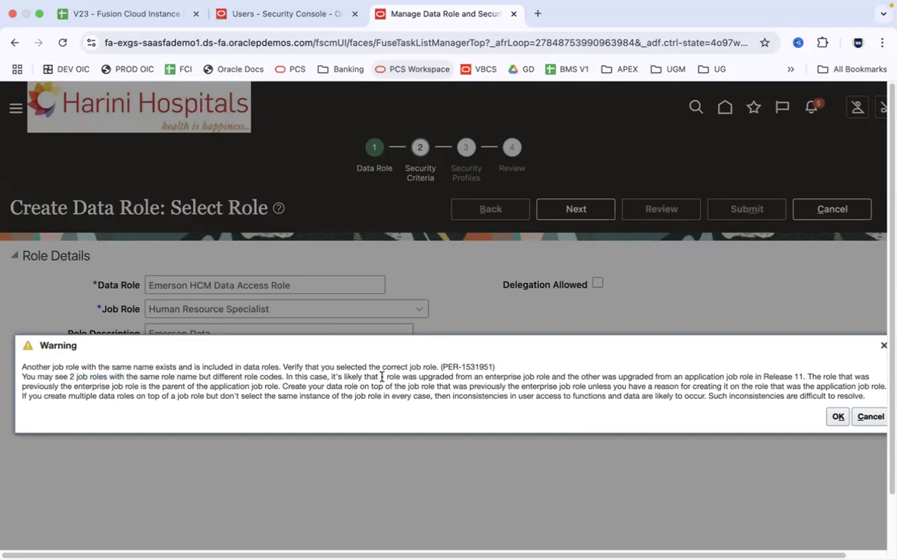
{"action": "left_click_drag", "start_coordinate": [381, 377], "coordinate": [804, 378]}
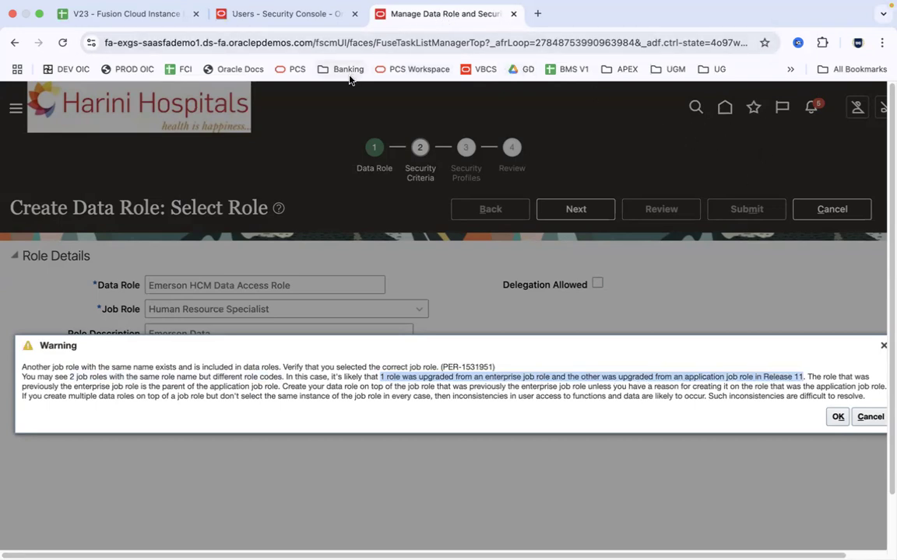
{"action": "key", "text": "ctrl+Left"}
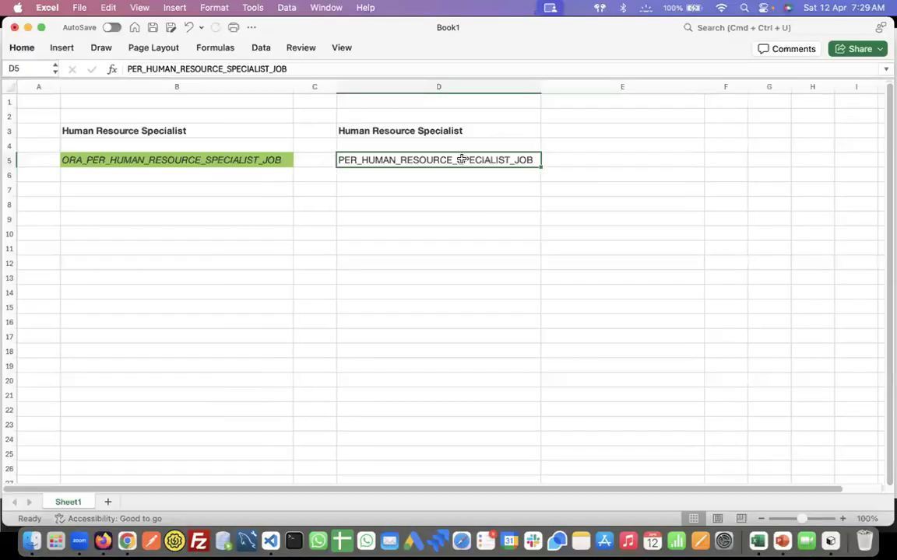
Move the role notes block B3:D5 down two rows to B5
{"action": "left_click", "coordinate": [117, 130]}
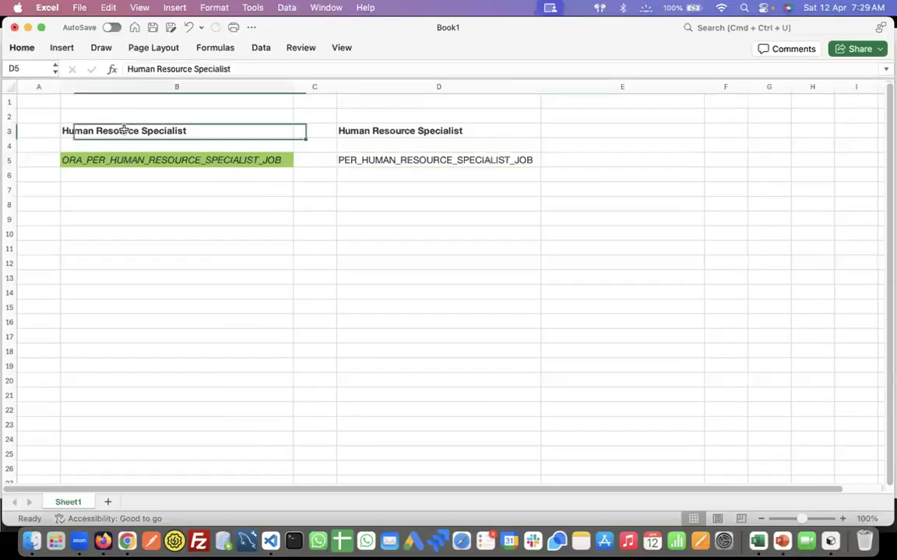
{"action": "left_click", "coordinate": [418, 159], "text": "shift"}
{"action": "key", "text": "super+x"}
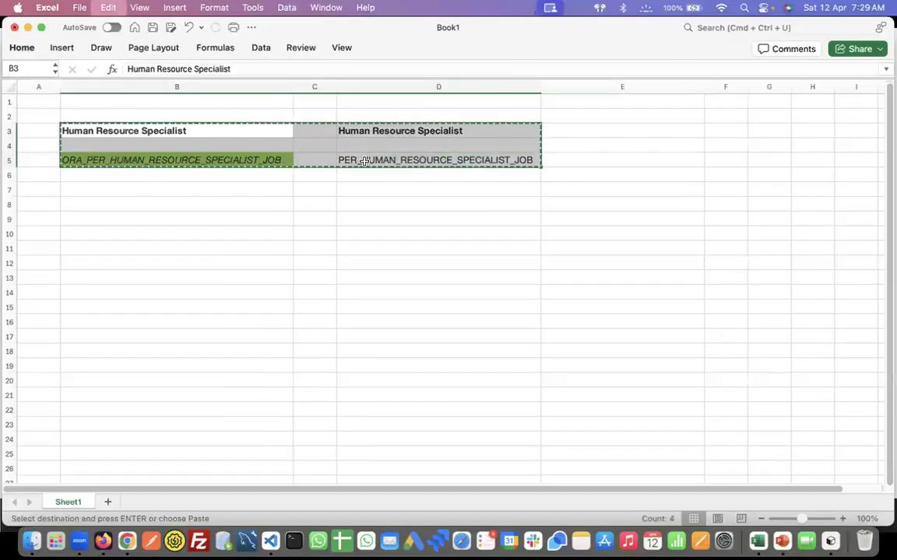
{"action": "left_click", "coordinate": [132, 156]}
{"action": "key", "text": "super+v"}
Enter 'Rel13' in B3 and 'Rel11->Rel12->Rel13' in B2
{"action": "left_click", "coordinate": [129, 121]}
{"action": "left_click", "coordinate": [129, 131]}
{"action": "type", "text": "Rel13"}
{"action": "key", "text": "Return"}
{"action": "left_click", "coordinate": [128, 115]}
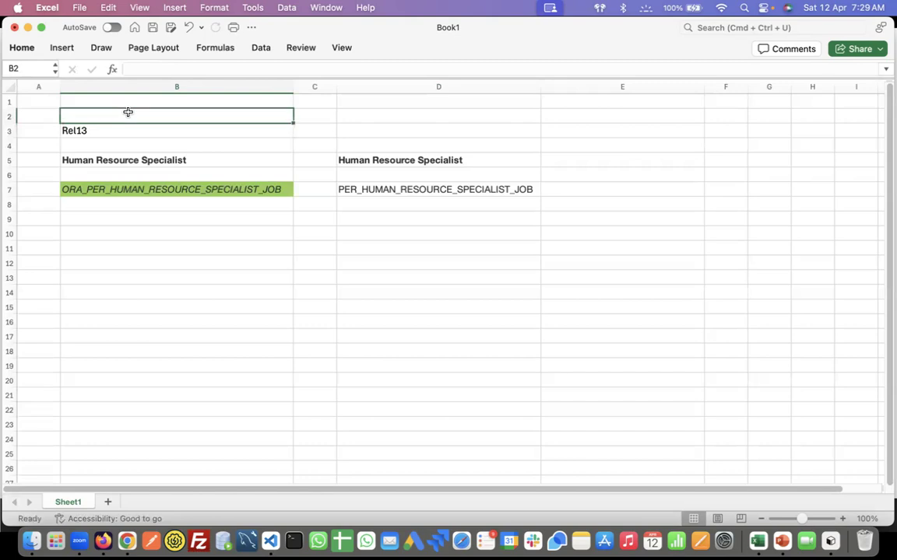
{"action": "type", "text": "Rel11"}
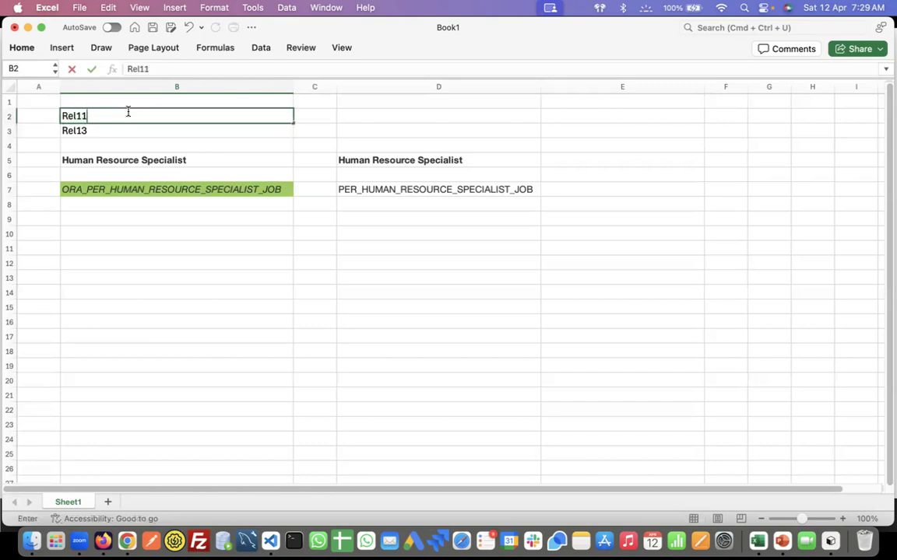
{"action": "type", "text": "->Rel12->Rel13"}
{"action": "key", "text": "Tab"}
Shift the B3:D7 block down one row so it starts at B4
{"action": "left_click", "coordinate": [109, 130]}
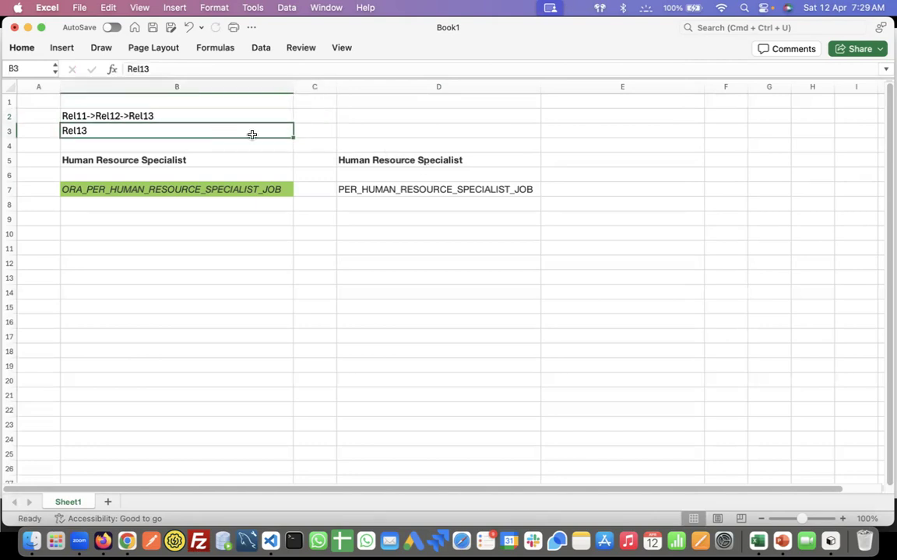
{"action": "left_click", "coordinate": [149, 115]}
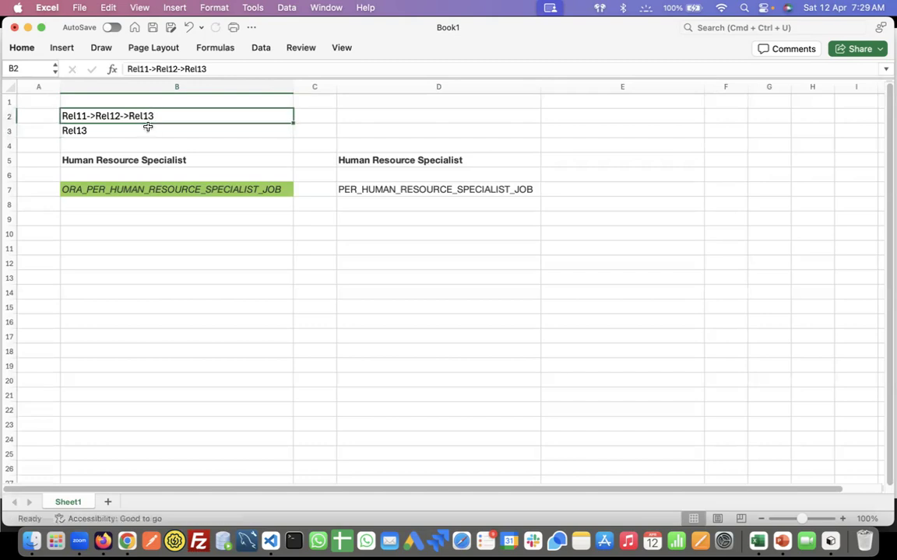
{"action": "left_click", "coordinate": [242, 131]}
{"action": "left_click", "coordinate": [394, 187], "text": "shift"}
{"action": "key", "text": "cmd+c"}
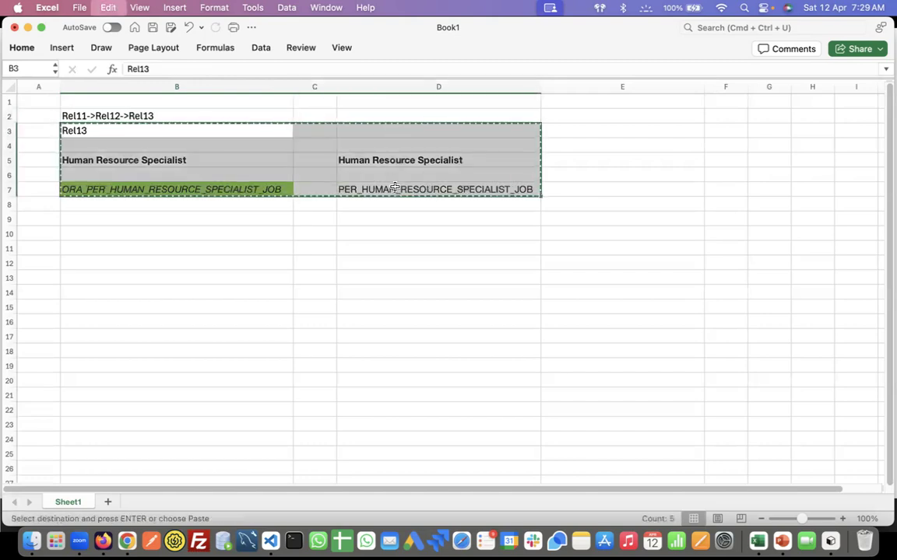
{"action": "left_click", "coordinate": [140, 145]}
{"action": "key", "text": "cmd+v"}
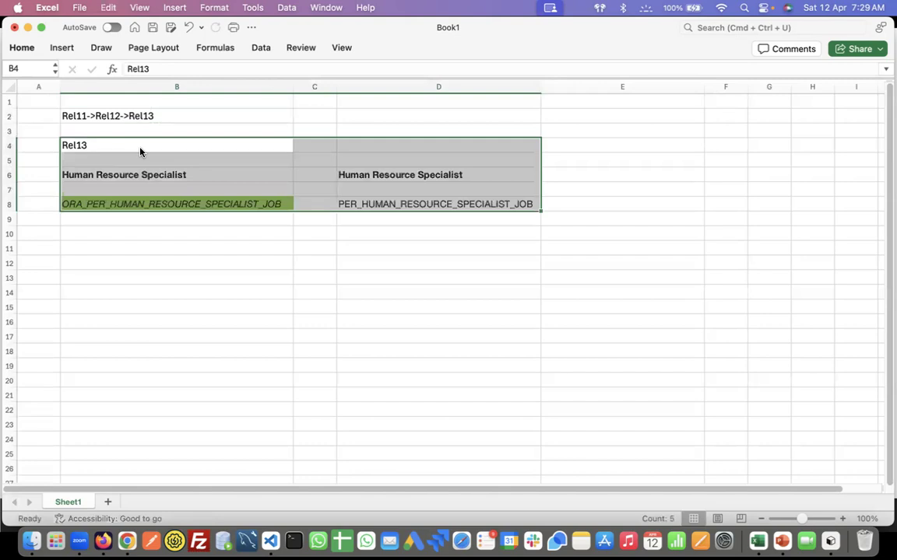
Highlight the warning's phrase about upgrading from an enterprise role
{"action": "left_click", "coordinate": [117, 112]}
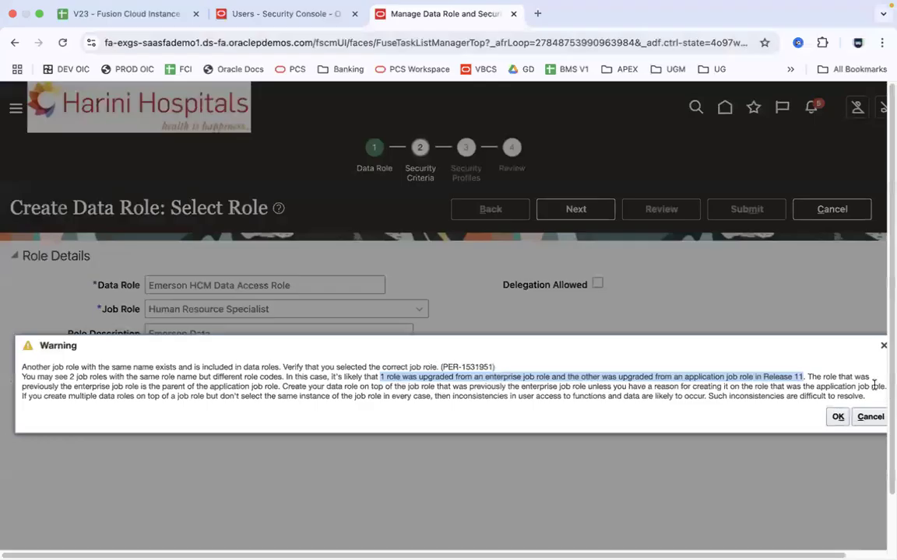
{"action": "left_click", "coordinate": [795, 376]}
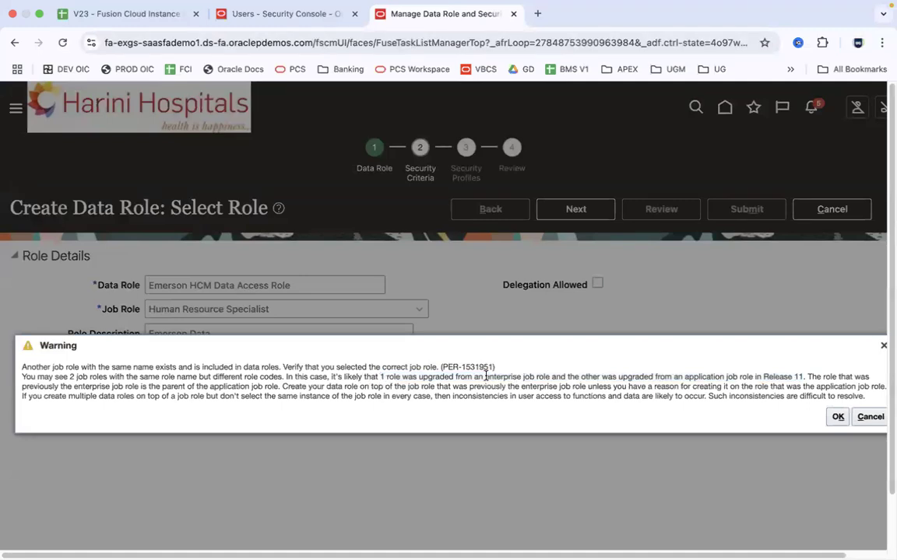
{"action": "left_click_drag", "start_coordinate": [381, 377], "coordinate": [553, 374]}
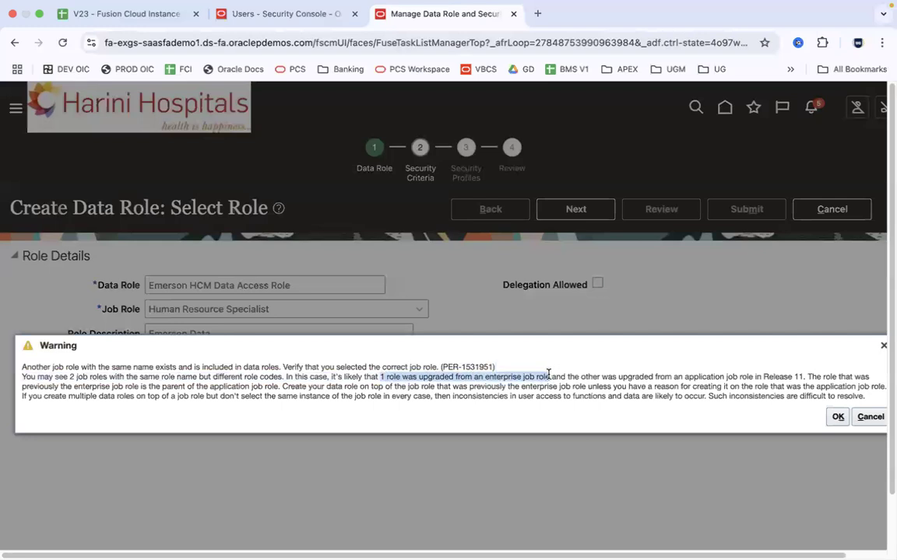
Copy 'enterprise job role' from the Oracle warning and choose Excel cell B10 for it
{"action": "left_click", "coordinate": [677, 371]}
{"action": "left_click_drag", "start_coordinate": [685, 377], "coordinate": [754, 377]}
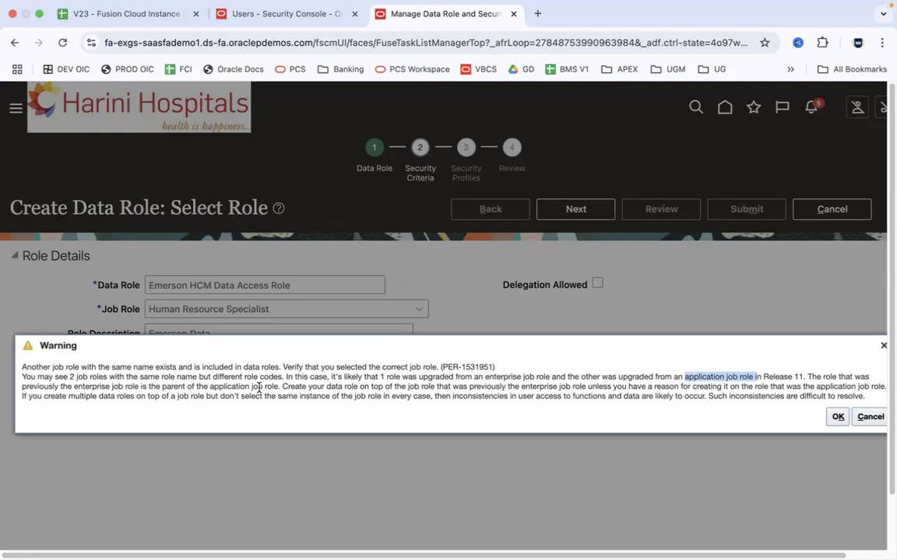
{"action": "double_click", "coordinate": [492, 377]}
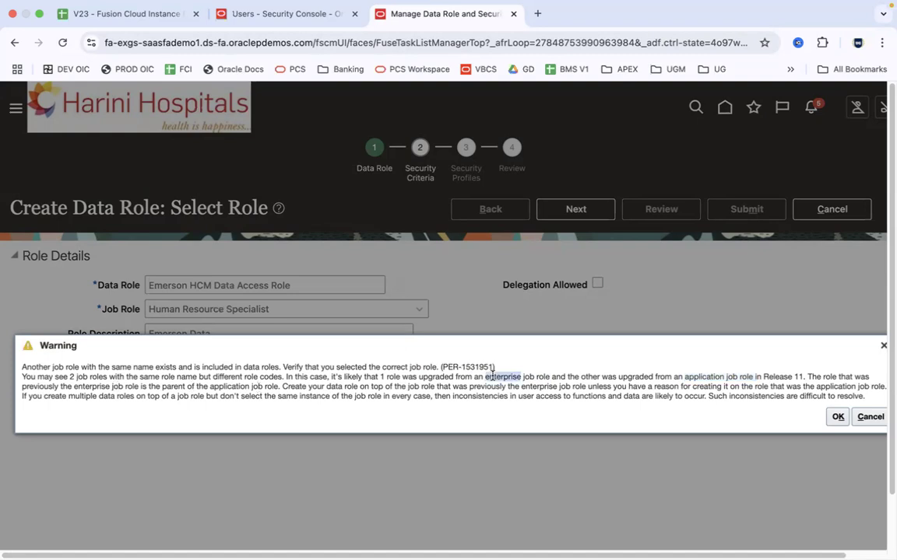
{"action": "left_click_drag", "start_coordinate": [545, 377], "coordinate": [549, 379]}
{"action": "key", "text": "ctrl+Left"}
{"action": "left_click", "coordinate": [182, 230]}
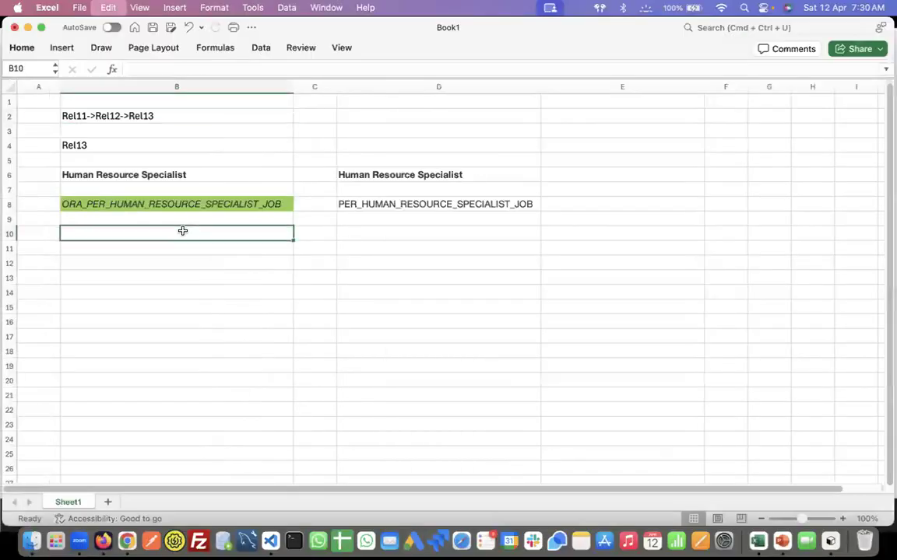
Paste 'enterprise job role' into B10 matching sheet formatting, and label A10 'R11'
{"action": "key", "text": "super+v"}
{"action": "left_click", "coordinate": [306, 251]}
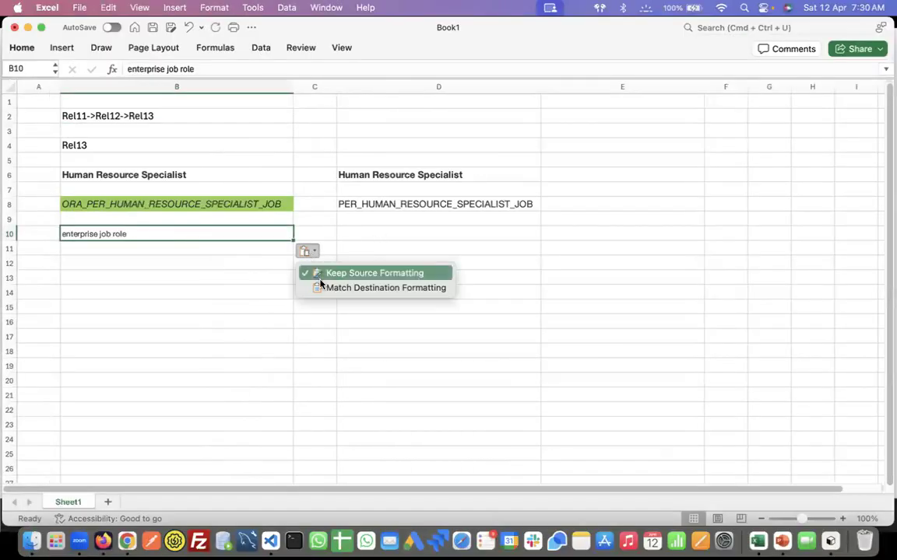
{"action": "left_click", "coordinate": [320, 286]}
{"action": "left_click", "coordinate": [44, 233]}
{"action": "type", "text": "R11"}
{"action": "left_click", "coordinate": [133, 233]}
Copy 'application job role' from the warning into D10, matching the sheet formatting
{"action": "left_click", "coordinate": [132, 203]}
{"action": "left_click", "coordinate": [344, 232]}
{"action": "key", "text": "super+Tab"}
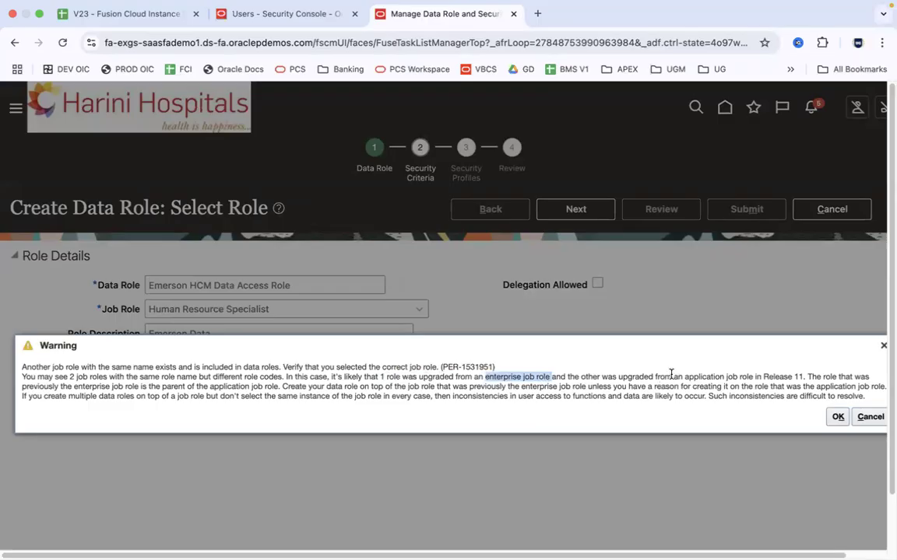
{"action": "double_click", "coordinate": [692, 377]}
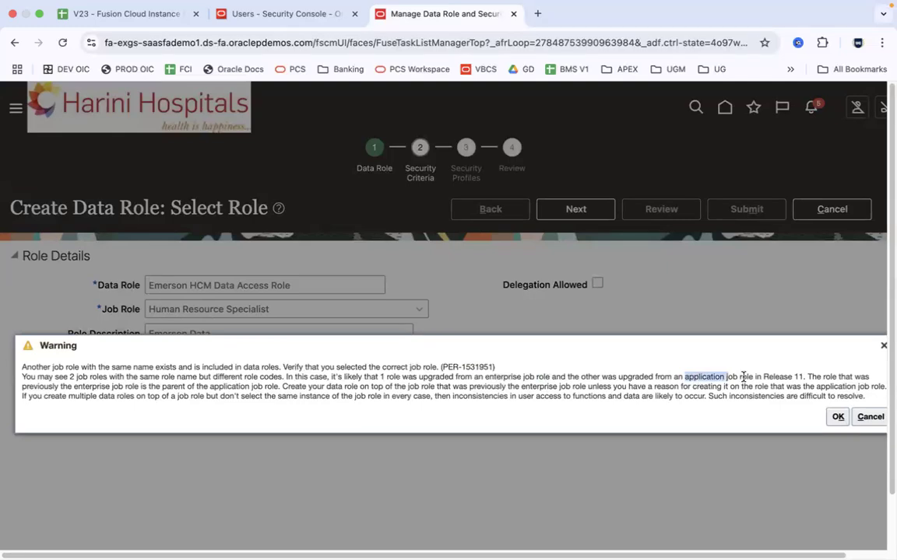
{"action": "key", "text": "super+c"}
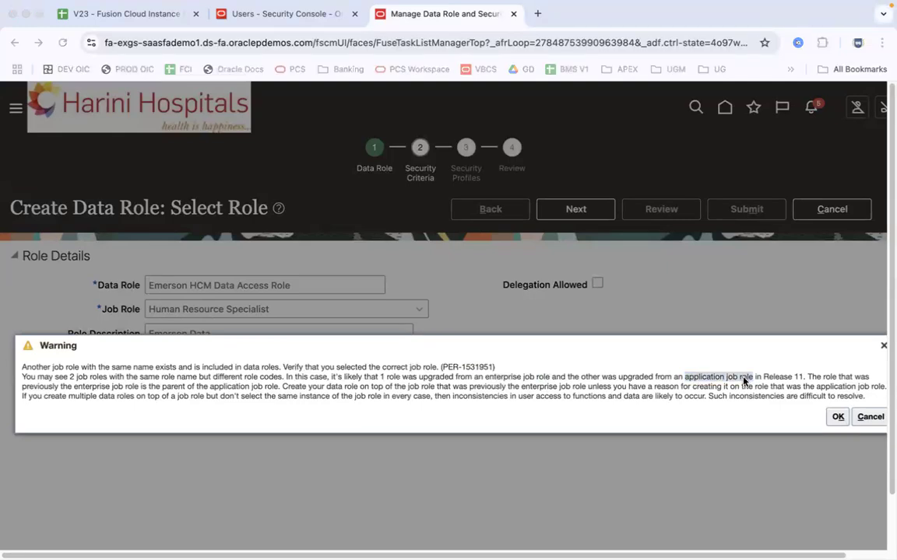
{"action": "key", "text": "super+Tab"}
{"action": "key", "text": "super+v"}
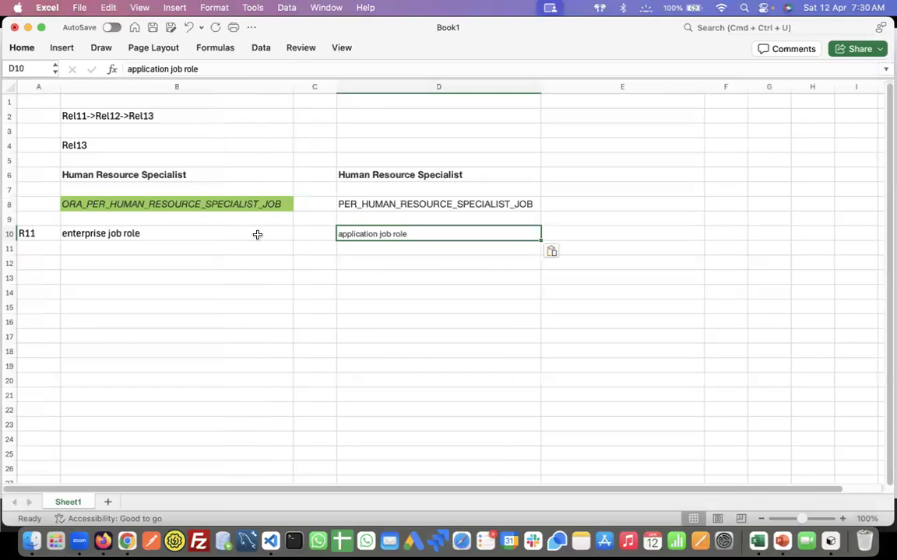
{"action": "left_click", "coordinate": [552, 252]}
{"action": "left_click", "coordinate": [567, 286]}
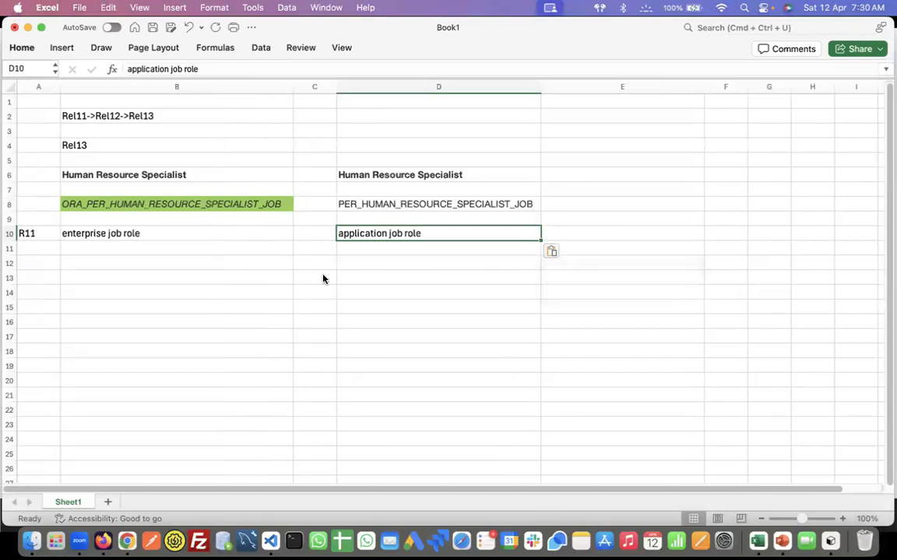
Save the workbook as 3.1.SecurityNotes
{"action": "key", "text": "super+s"}
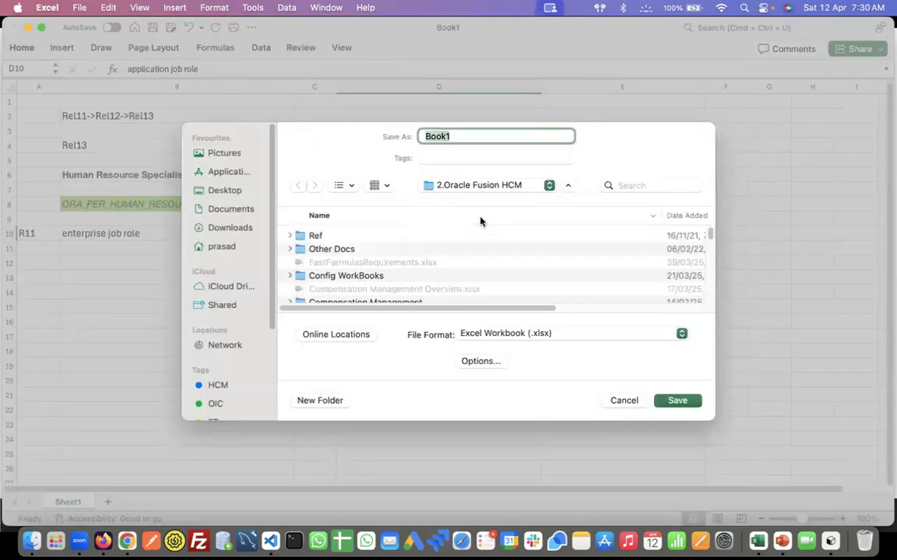
{"action": "left_click", "coordinate": [585, 215]}
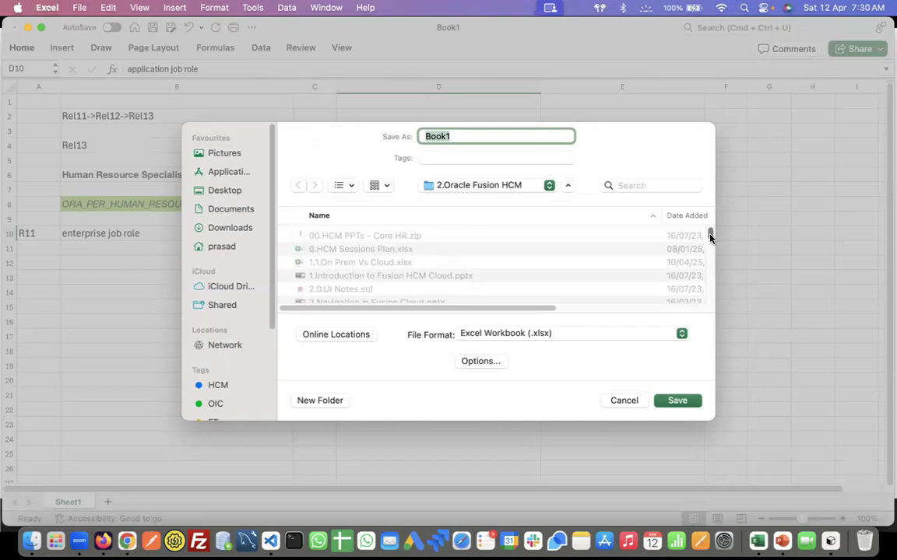
{"action": "scroll", "coordinate": [710, 236], "scroll_direction": "down", "scroll_amount": 3}
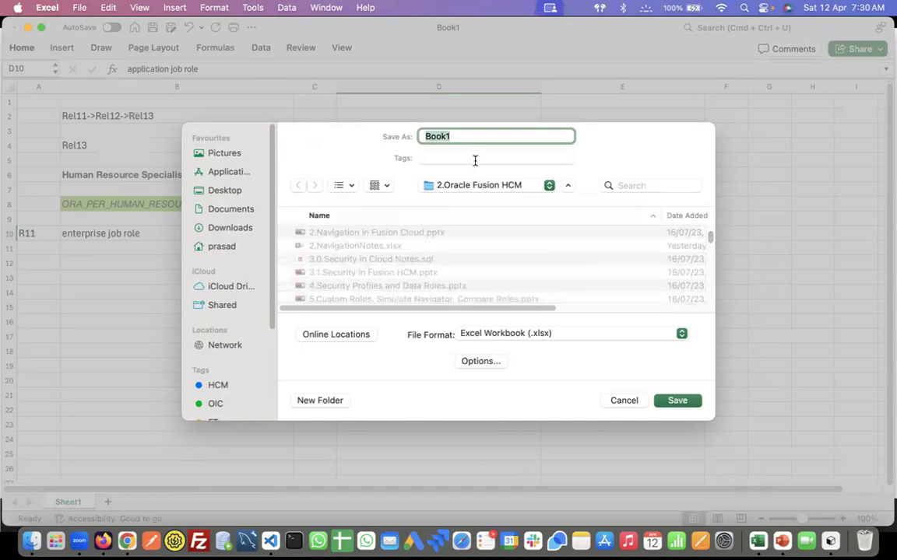
{"action": "type", "text": "3.1.SecurityNotes"}
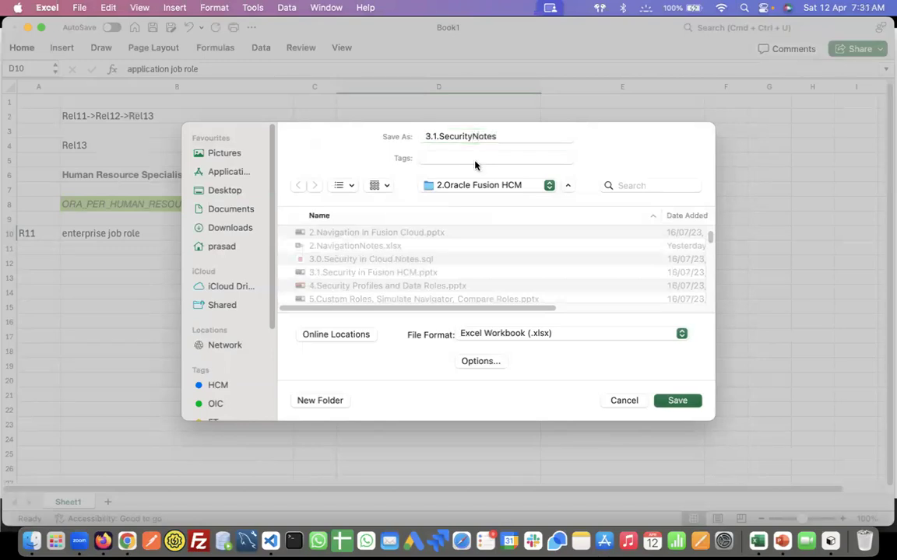
{"action": "key", "text": "Return"}
{"action": "left_click", "coordinate": [203, 233]}
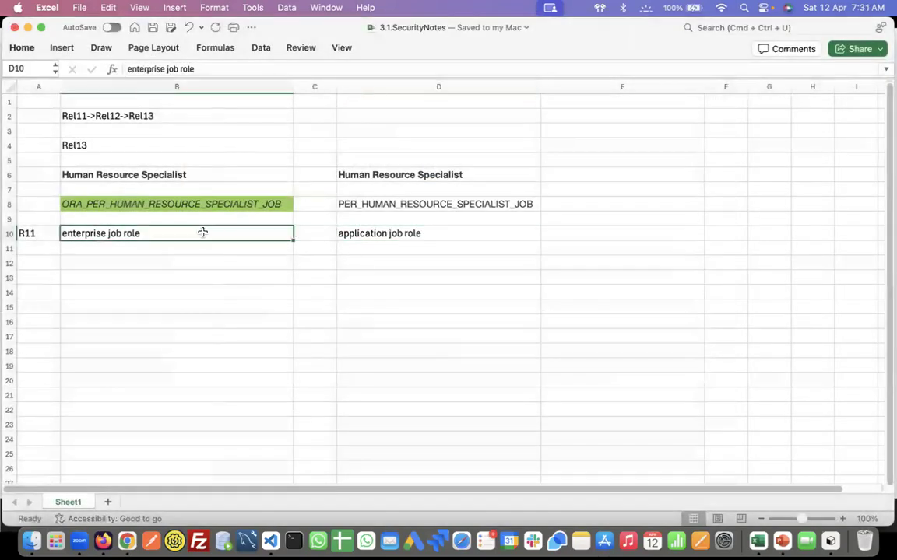
{"action": "left_click", "coordinate": [193, 206]}
Compare the B8 and D8 role codes against the row 10 job role notes
{"action": "left_click", "coordinate": [209, 233]}
{"action": "left_click", "coordinate": [406, 232]}
{"action": "left_click", "coordinate": [406, 205]}
{"action": "left_click", "coordinate": [410, 233]}
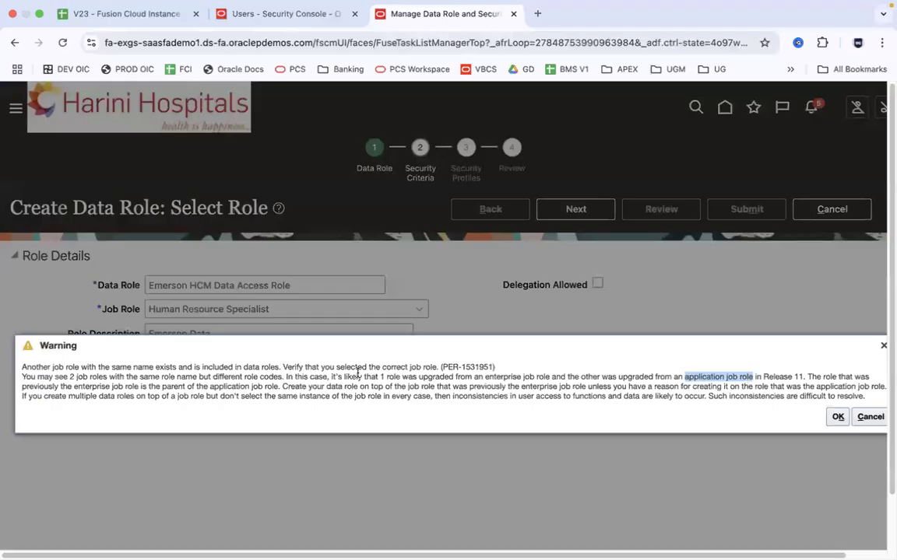
{"action": "left_click", "coordinate": [446, 376]}
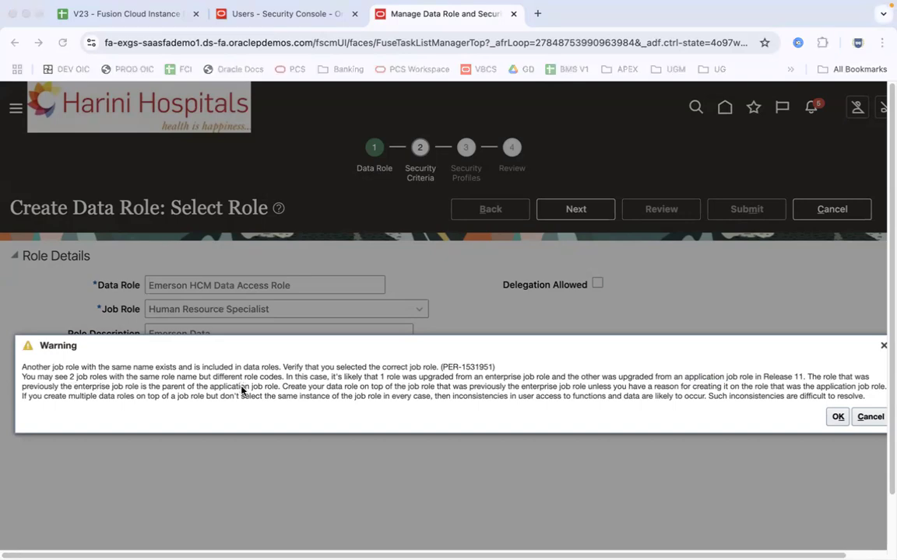
{"action": "key", "text": "super+Tab"}
{"action": "left_click", "coordinate": [186, 234]}
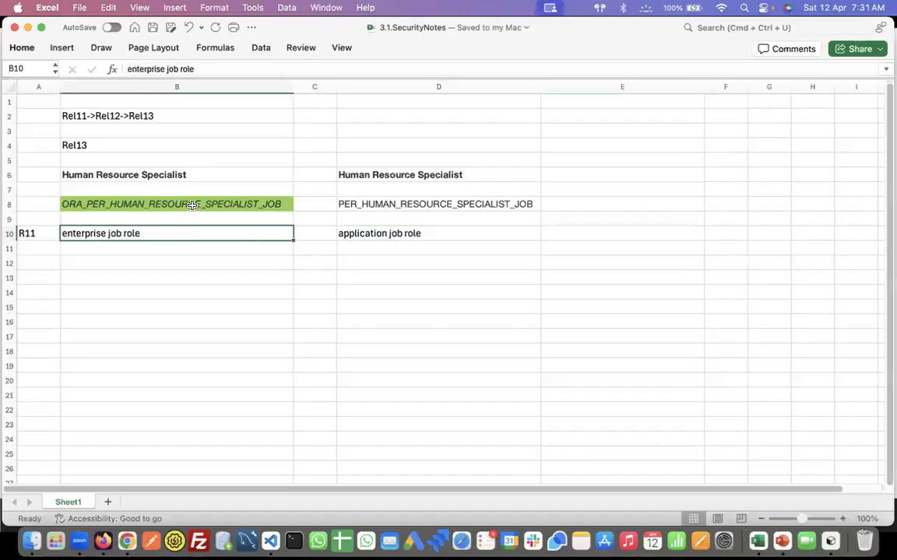
{"action": "left_click", "coordinate": [172, 204]}
{"action": "left_click", "coordinate": [365, 205]}
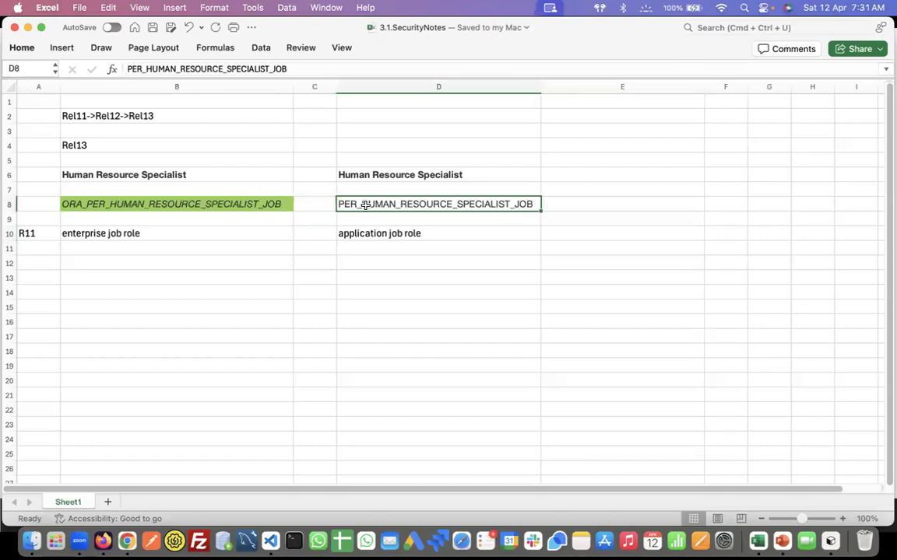
{"action": "left_click", "coordinate": [252, 205]}
{"action": "left_click", "coordinate": [358, 204]}
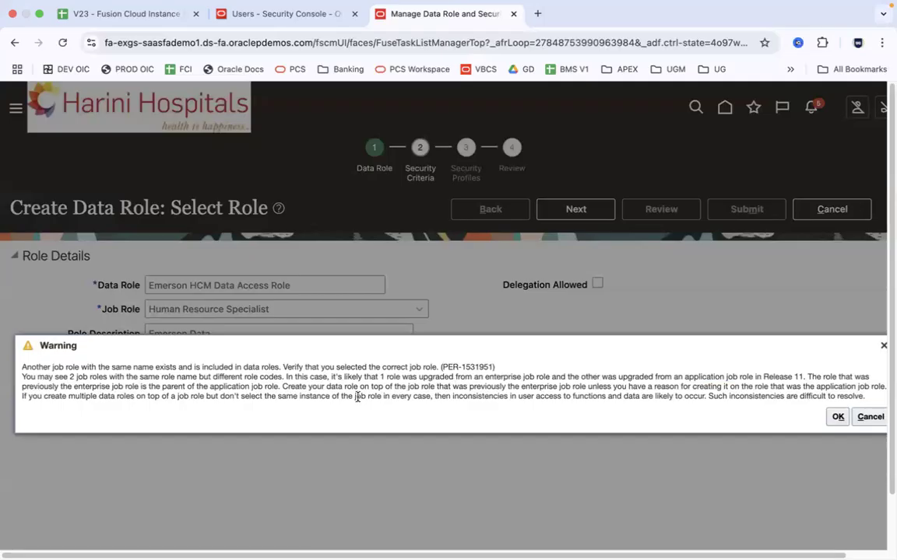
Make the 'enterprise job role' note in B10 bold
{"action": "left_click_drag", "start_coordinate": [282, 383], "coordinate": [584, 384]}
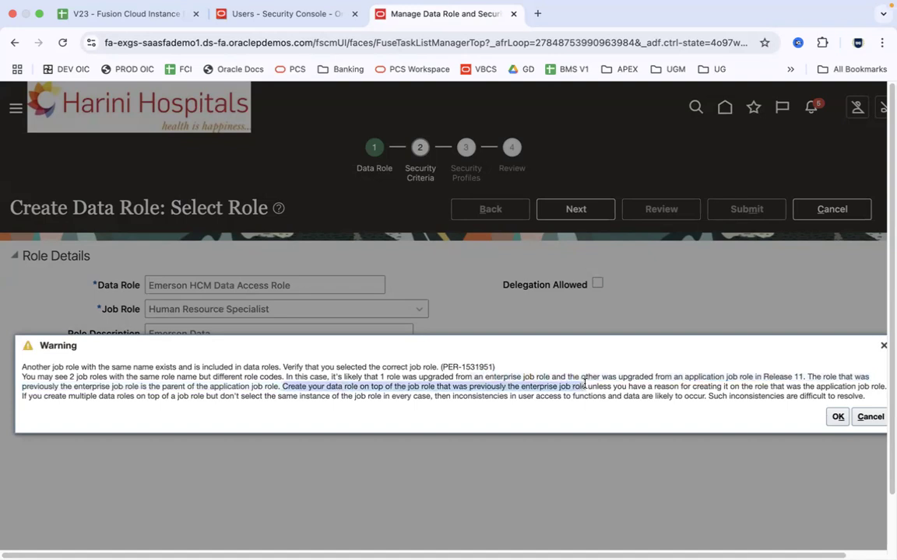
{"action": "key", "text": "super+Tab"}
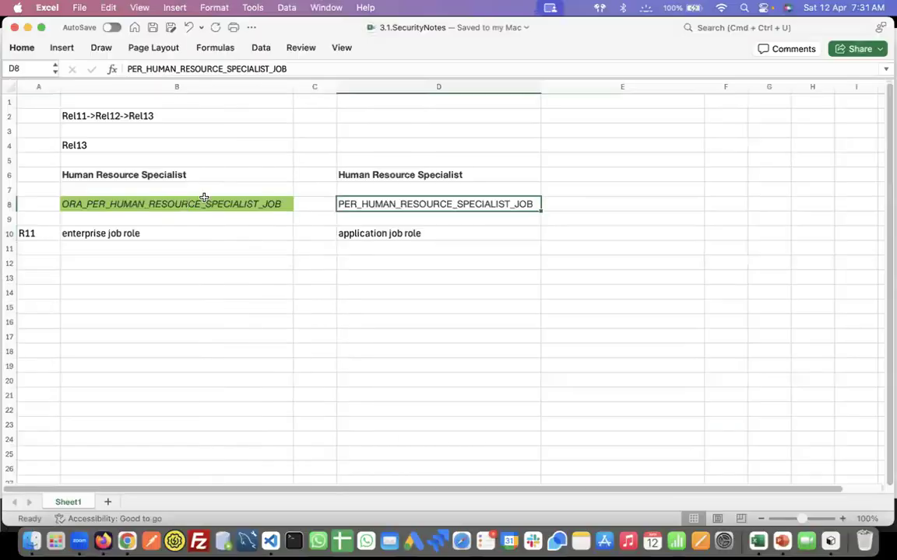
{"action": "left_click", "coordinate": [156, 235]}
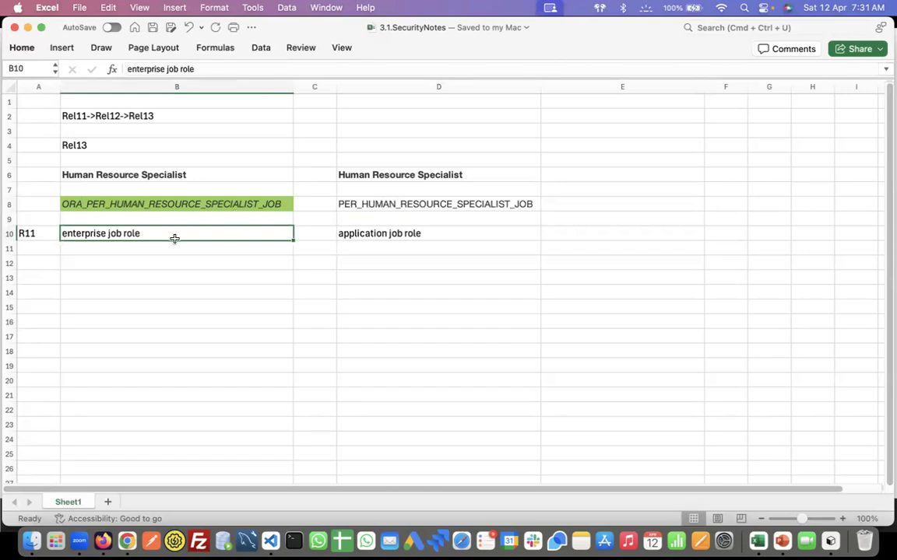
{"action": "key", "text": "super+b"}
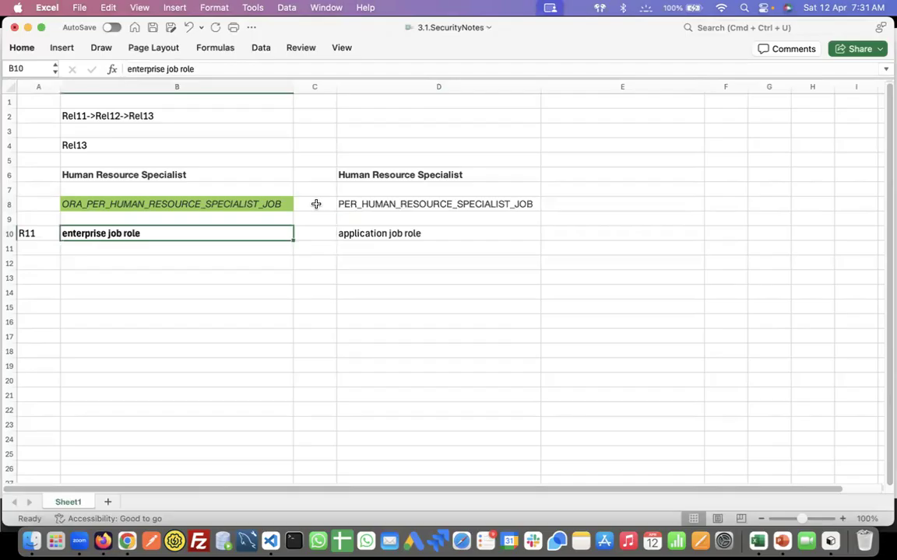
{"action": "left_click", "coordinate": [385, 203]}
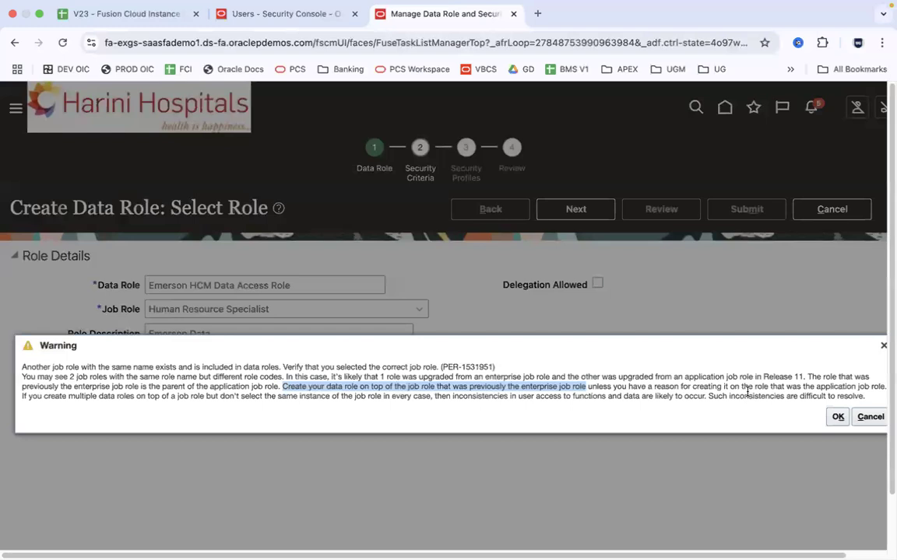
{"action": "left_click_drag", "start_coordinate": [44, 397], "coordinate": [233, 392]}
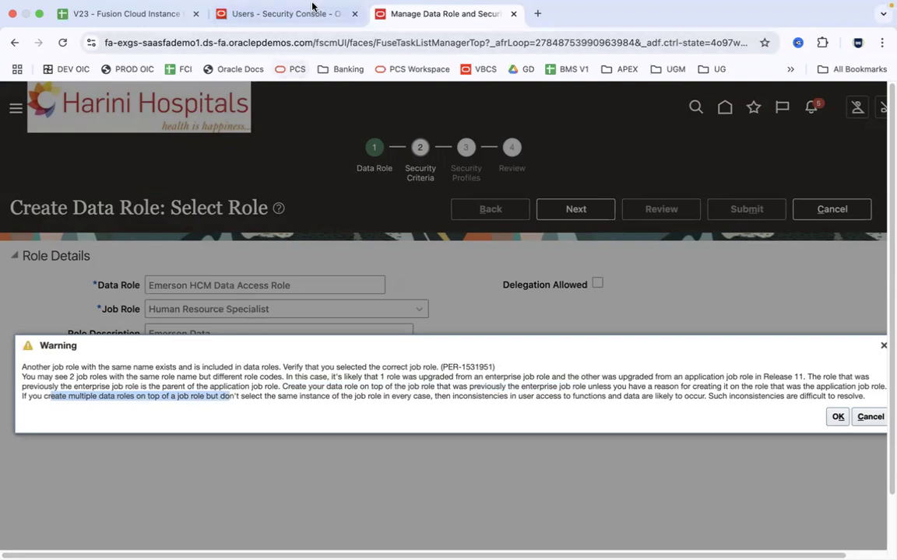
Check the user's assigned roles against the Create Data Role warning
{"action": "left_click", "coordinate": [299, 31]}
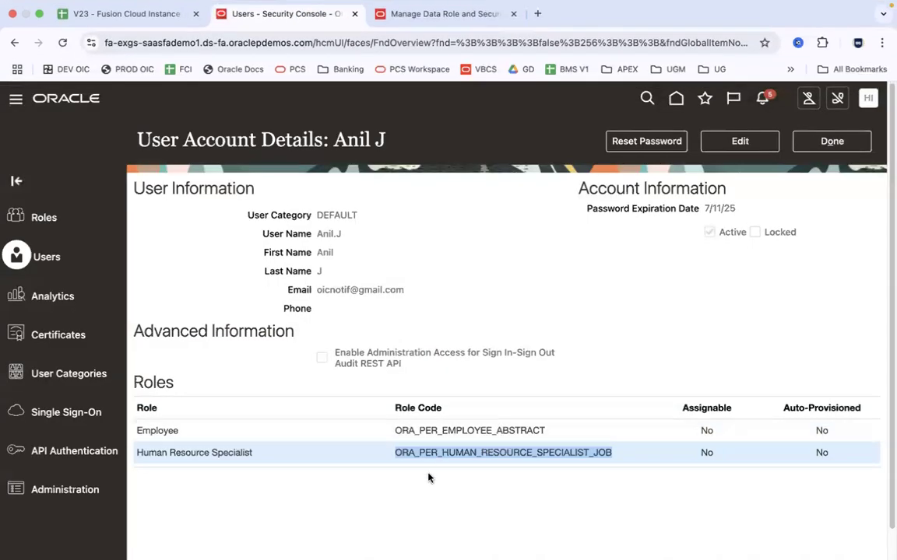
{"action": "left_click", "coordinate": [428, 477]}
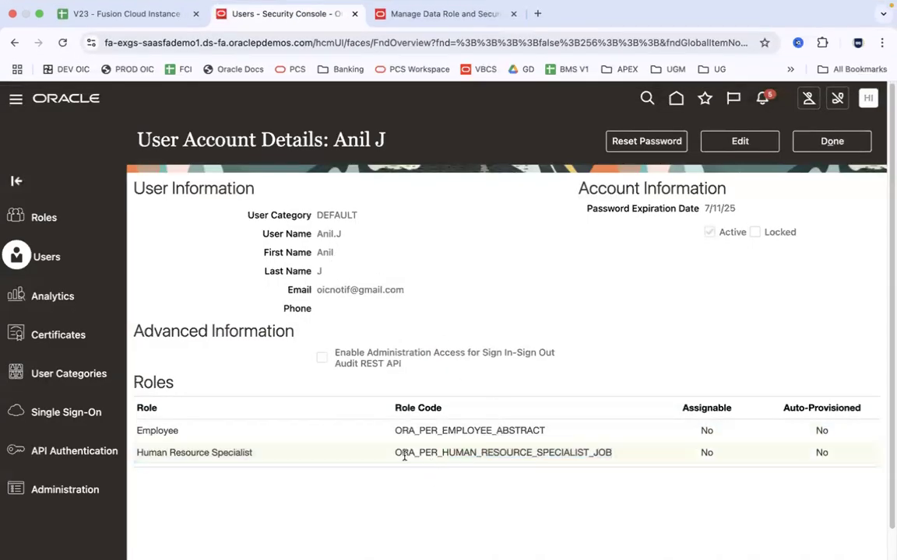
{"action": "left_click", "coordinate": [377, 17]}
{"action": "key", "text": "super+Tab"}
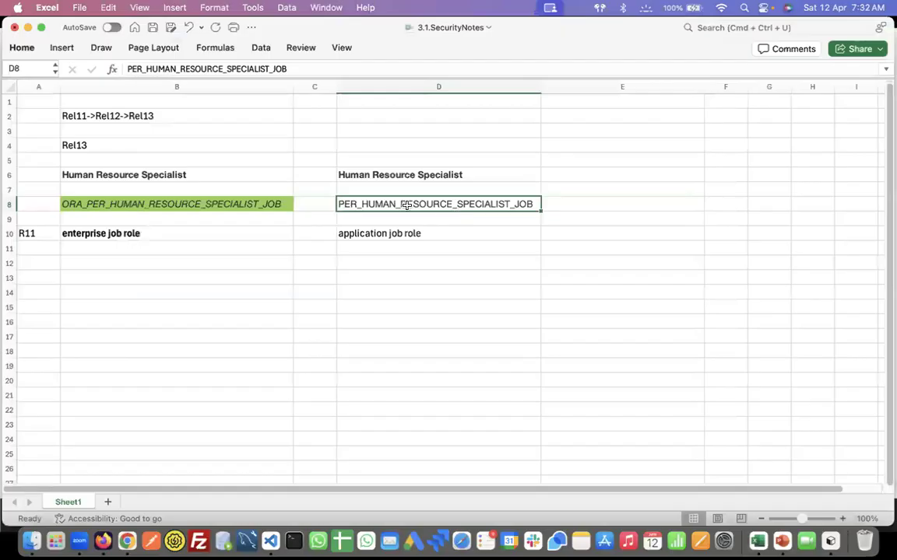
{"action": "key", "text": "super+Tab"}
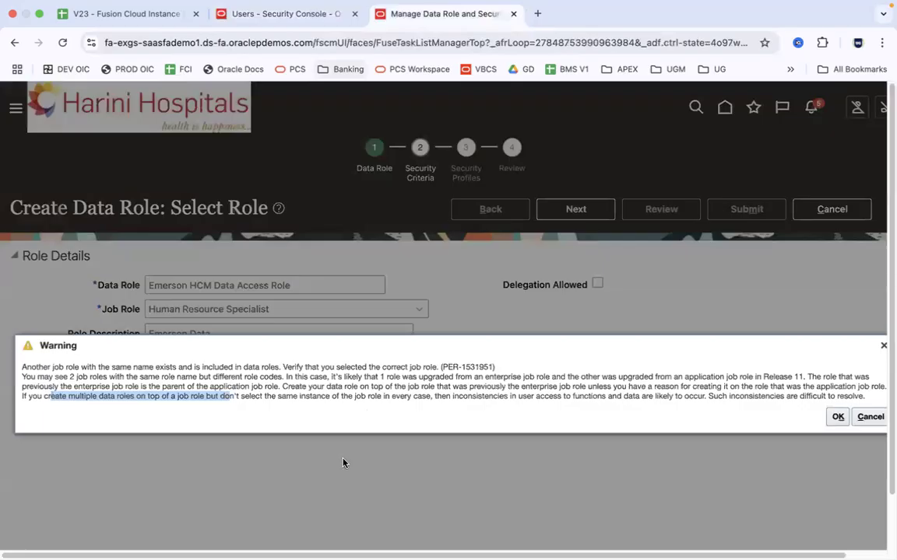
{"action": "left_click", "coordinate": [288, 16]}
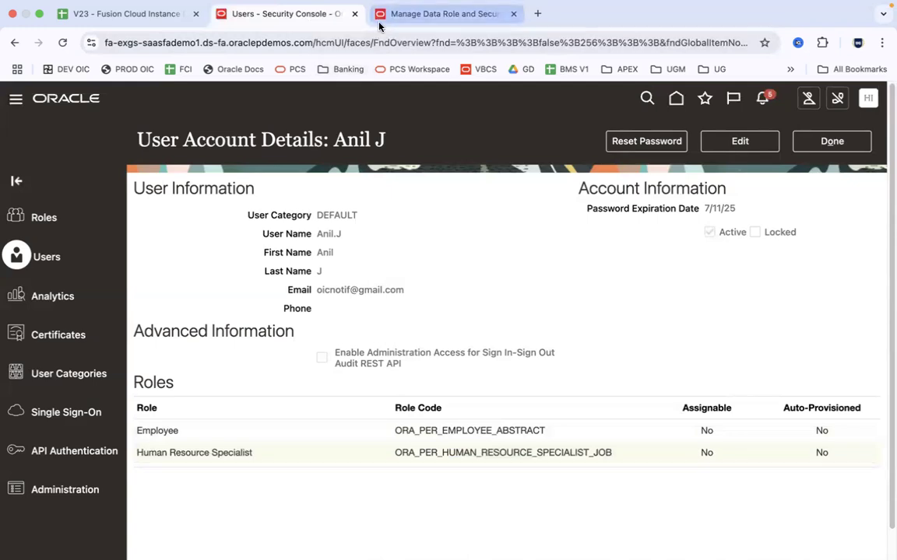
{"action": "left_click", "coordinate": [440, 13]}
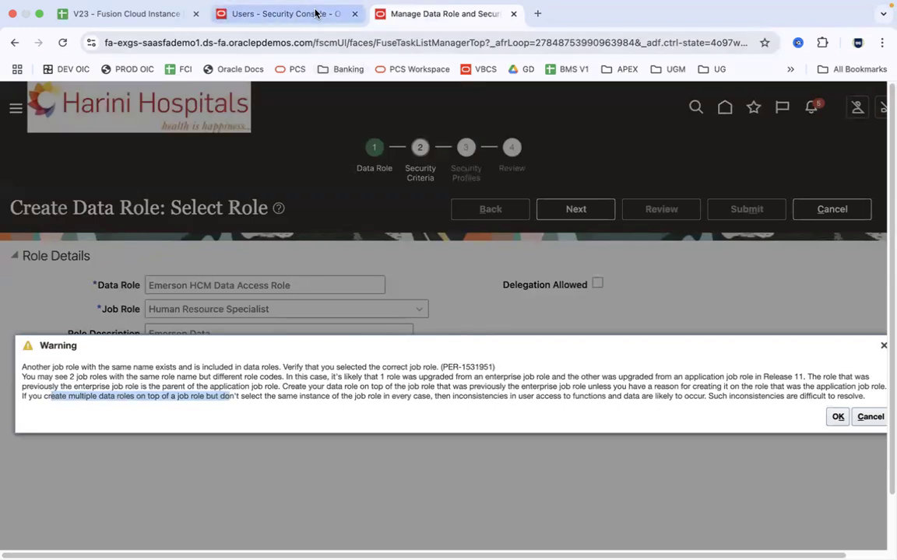
Highlight the guidance sentences in the PER-1531951 warning after rechecking the user's roles
{"action": "left_click", "coordinate": [292, 13]}
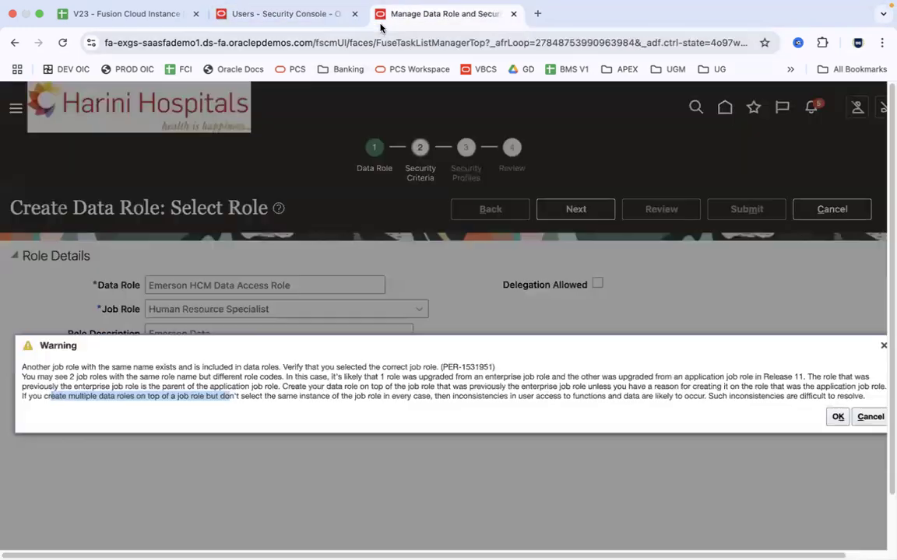
{"action": "left_click", "coordinate": [440, 13]}
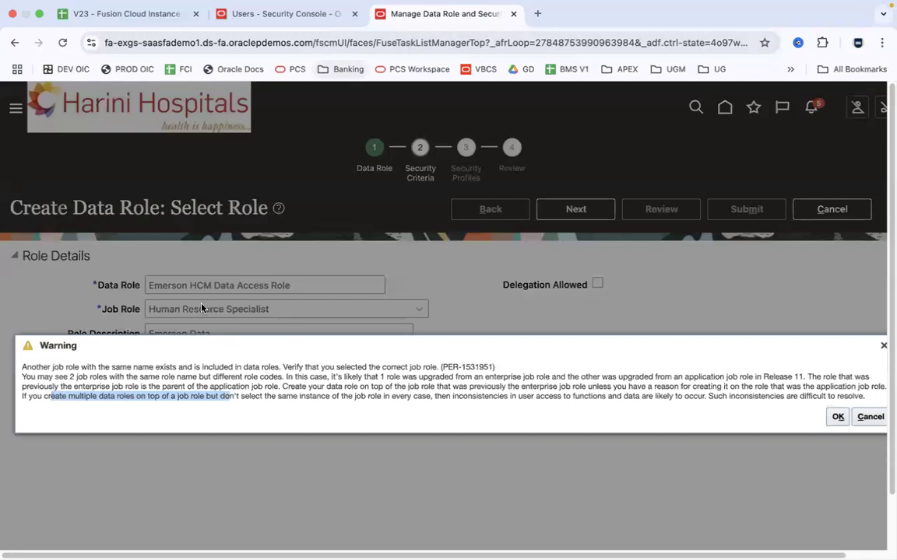
{"action": "left_click", "coordinate": [378, 403]}
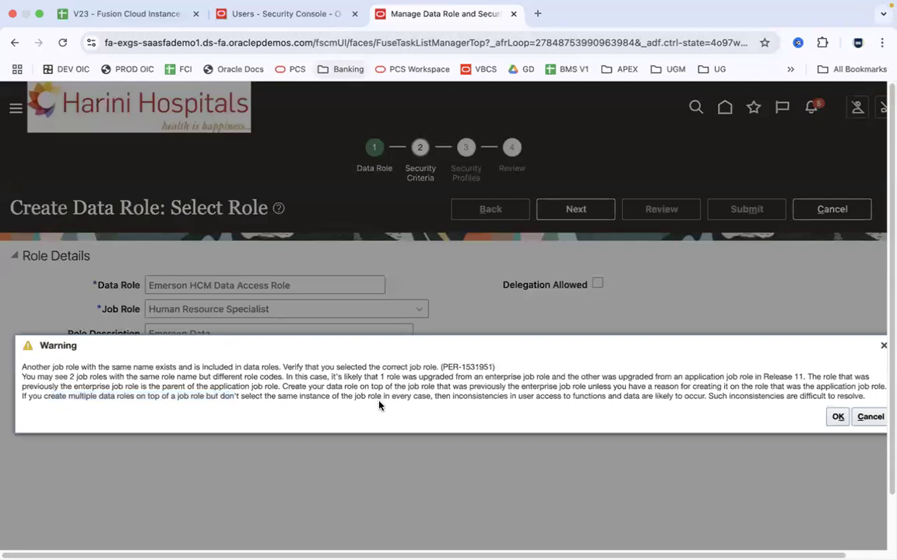
{"action": "left_click_drag", "start_coordinate": [418, 397], "coordinate": [242, 129]}
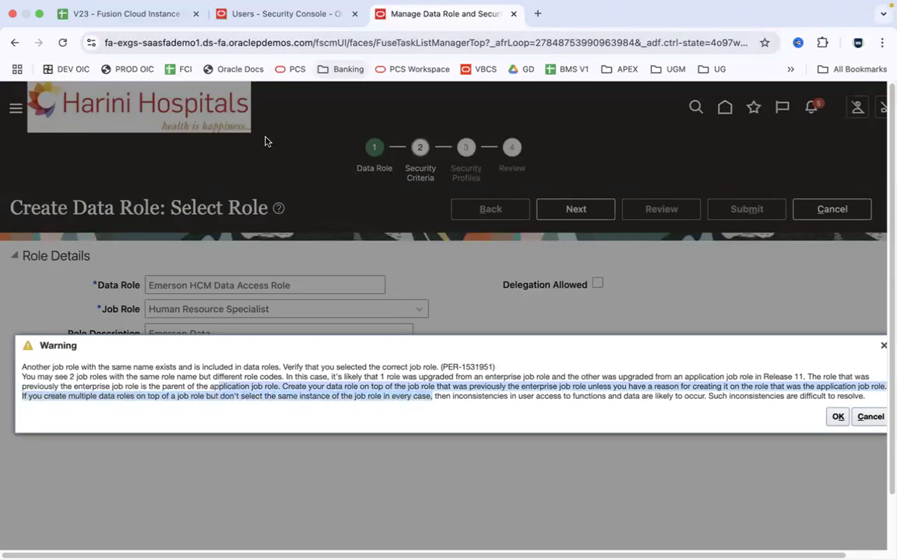
{"action": "left_click", "coordinate": [284, 14]}
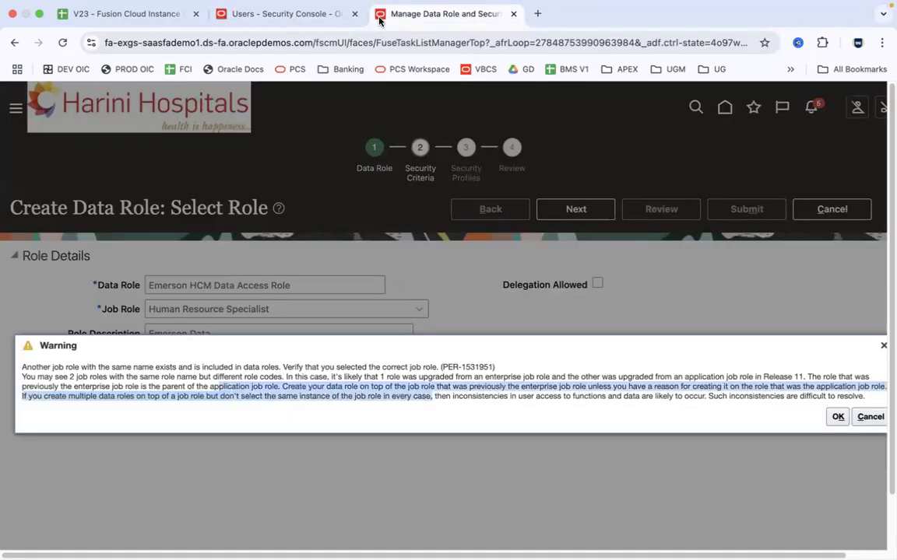
{"action": "left_click", "coordinate": [412, 13]}
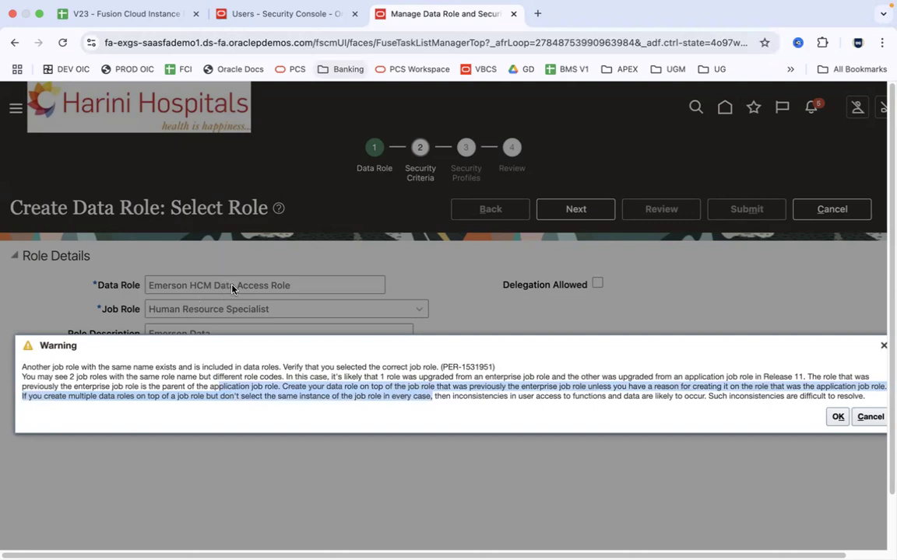
Compare the ORA_PER_HUMAN_RESOURCE_SPECIALIST_JOB and PER_HUMAN_RESOURCE_SPECIALIST_JOB codes in B8 and D8
{"action": "left_click", "coordinate": [736, 392]}
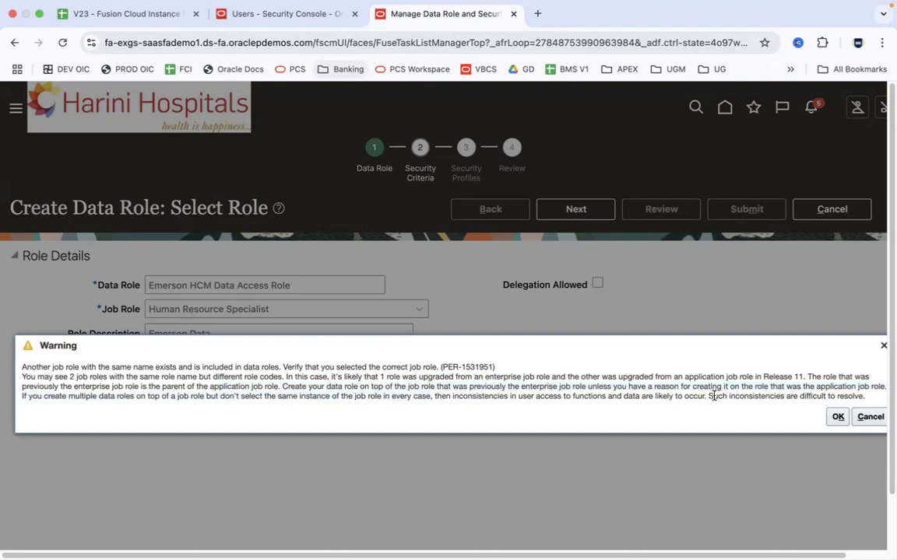
{"action": "left_click_drag", "start_coordinate": [709, 396], "coordinate": [866, 397]}
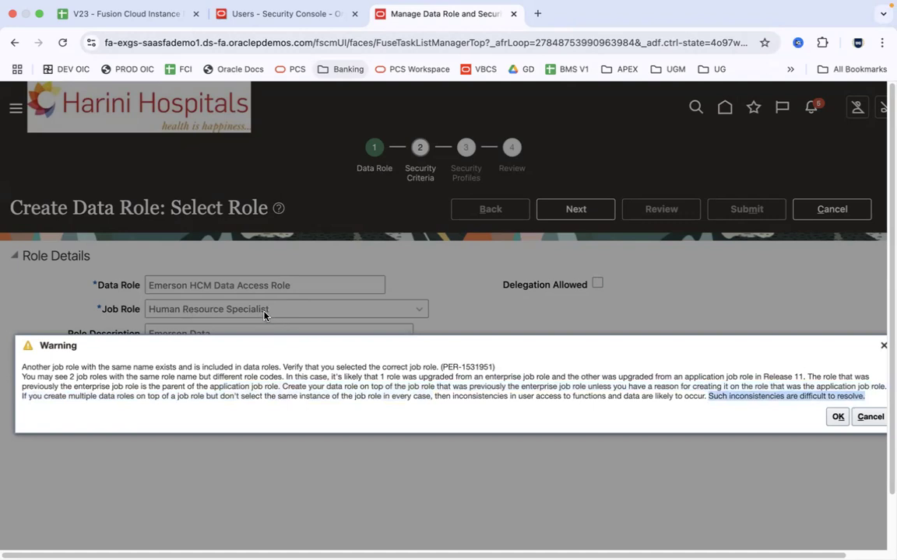
{"action": "key", "text": "ctrl+Left"}
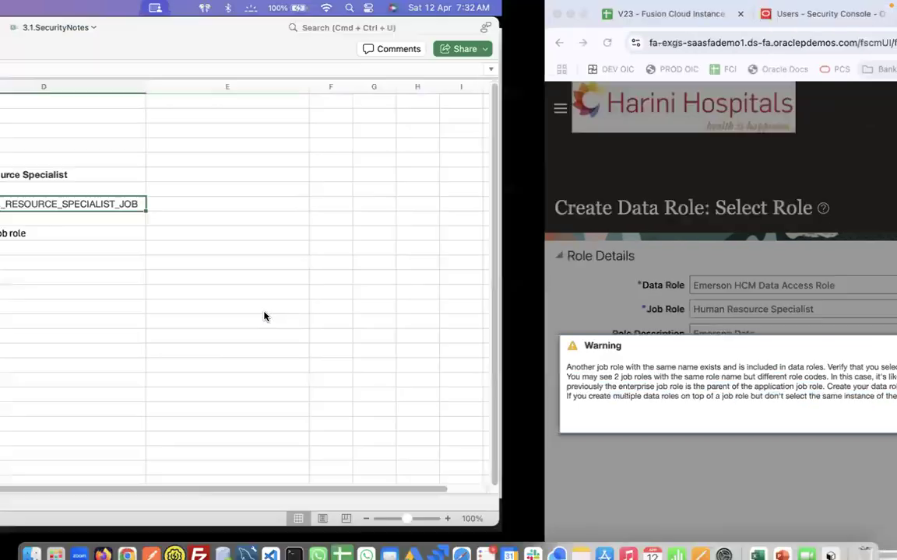
{"action": "left_click", "coordinate": [238, 206]}
{"action": "left_click", "coordinate": [350, 206]}
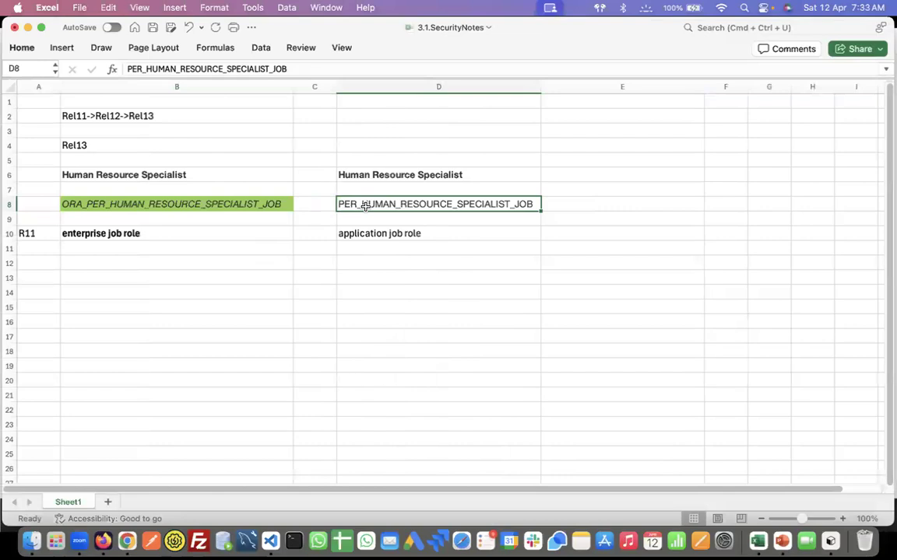
{"action": "left_click", "coordinate": [194, 204]}
{"action": "left_click", "coordinate": [346, 202]}
{"action": "left_click", "coordinate": [232, 205]}
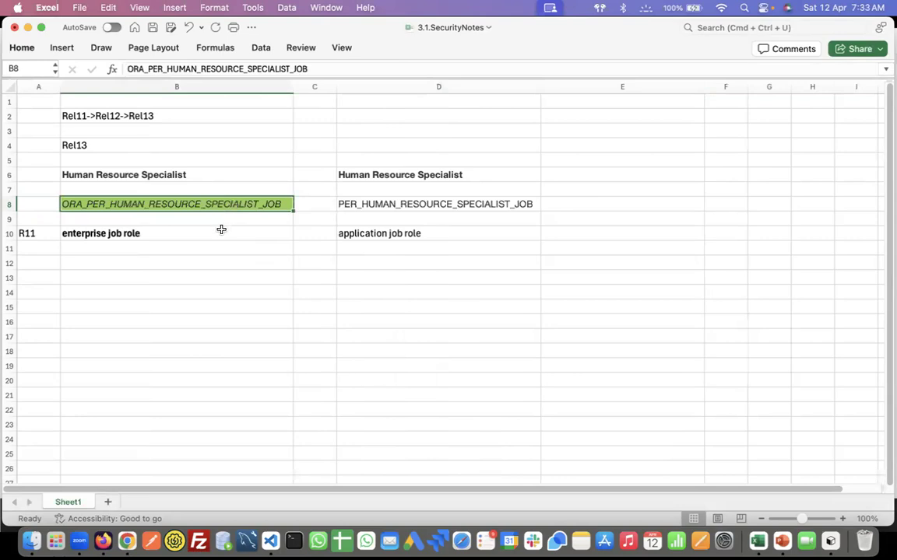
{"action": "left_click", "coordinate": [402, 200]}
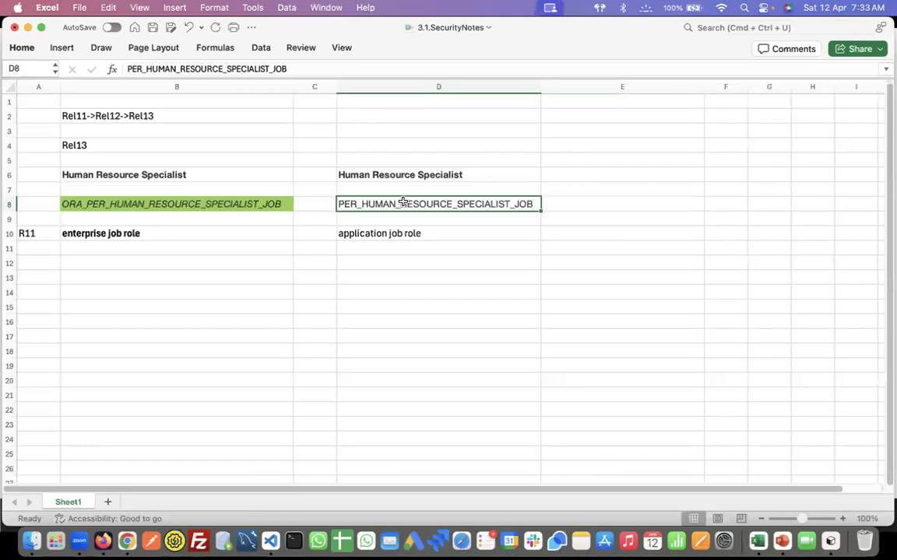
{"action": "left_click", "coordinate": [161, 204]}
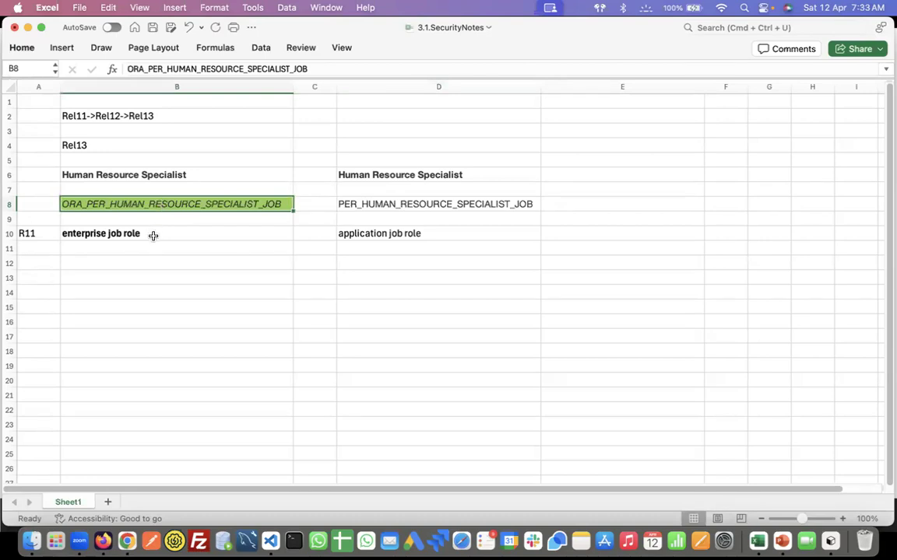
Match the enterprise and application job role notes in row 10 to their codes in row 8
{"action": "left_click", "coordinate": [154, 236]}
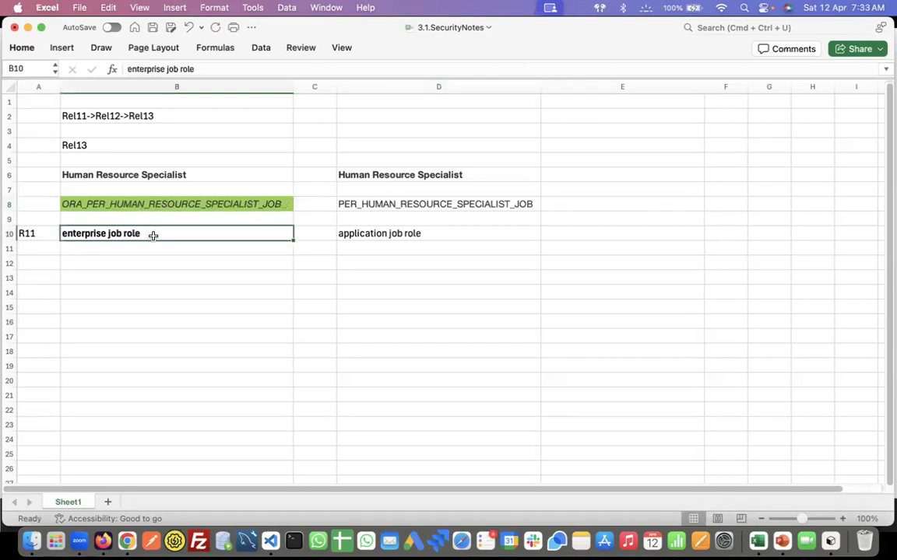
{"action": "left_click", "coordinate": [404, 236]}
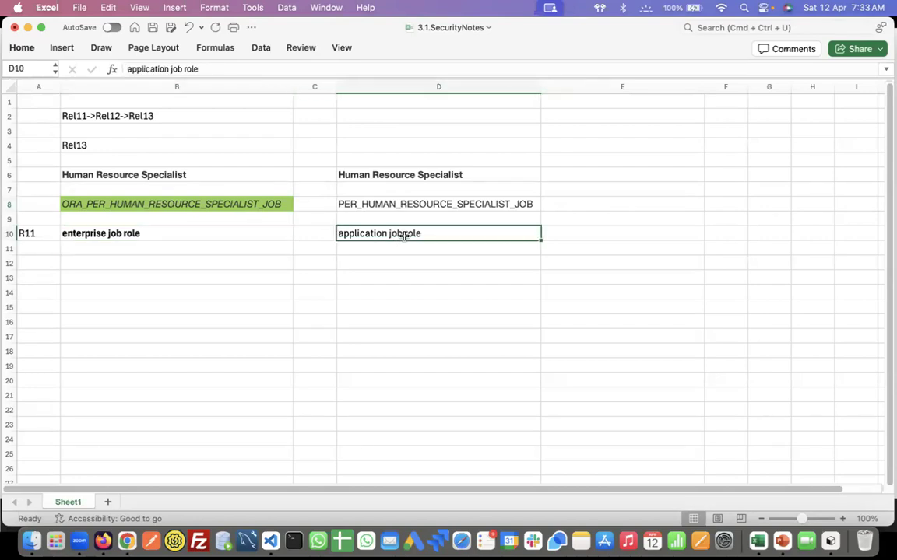
{"action": "left_click", "coordinate": [194, 205]}
{"action": "left_click", "coordinate": [196, 233]}
{"action": "left_click", "coordinate": [388, 207]}
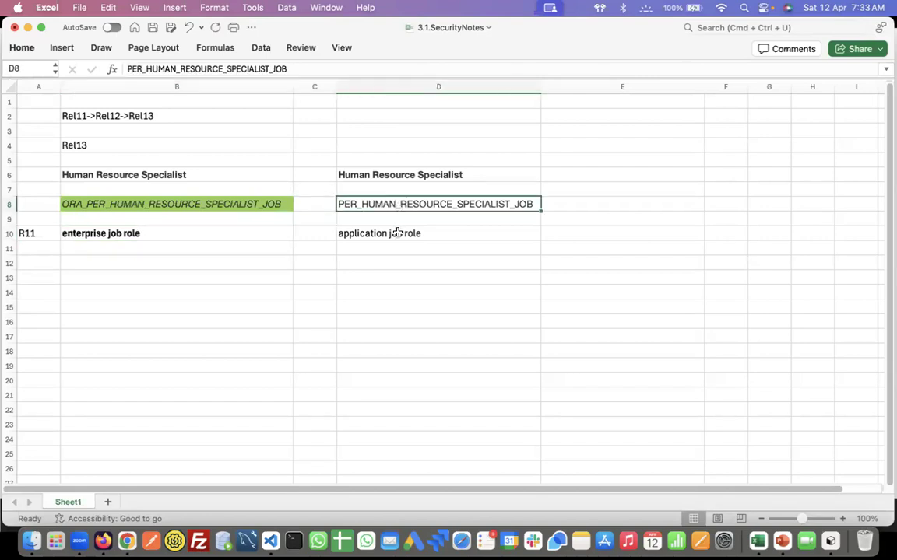
{"action": "left_click", "coordinate": [397, 233]}
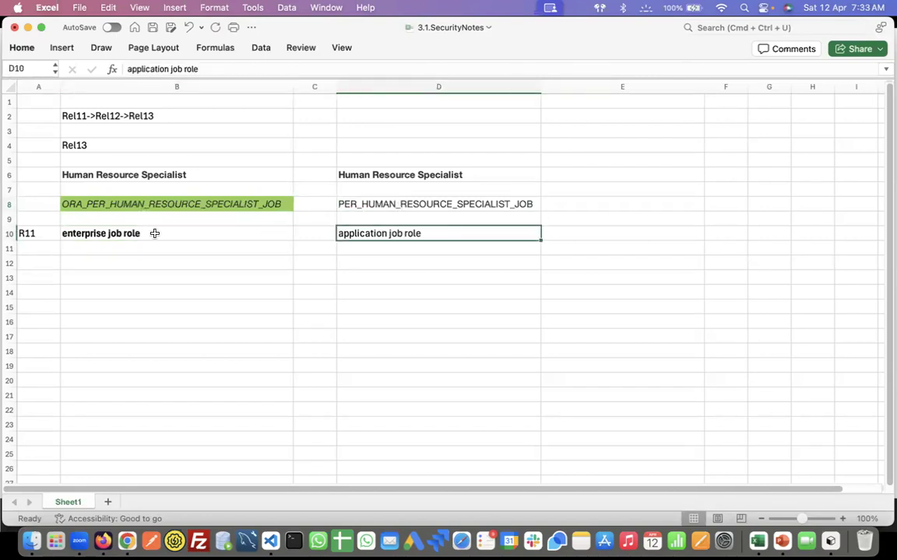
{"action": "left_click", "coordinate": [45, 234]}
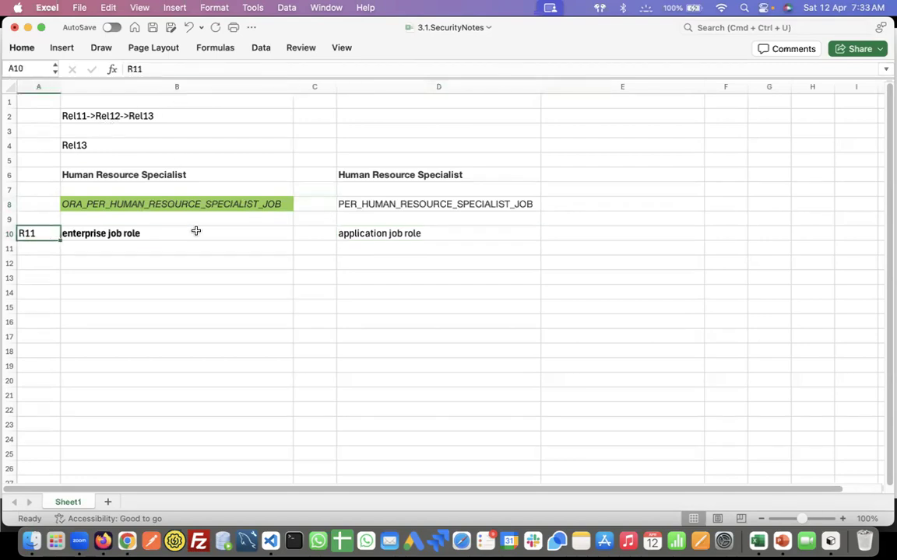
{"action": "left_click", "coordinate": [201, 200]}
{"action": "left_click", "coordinate": [379, 206]}
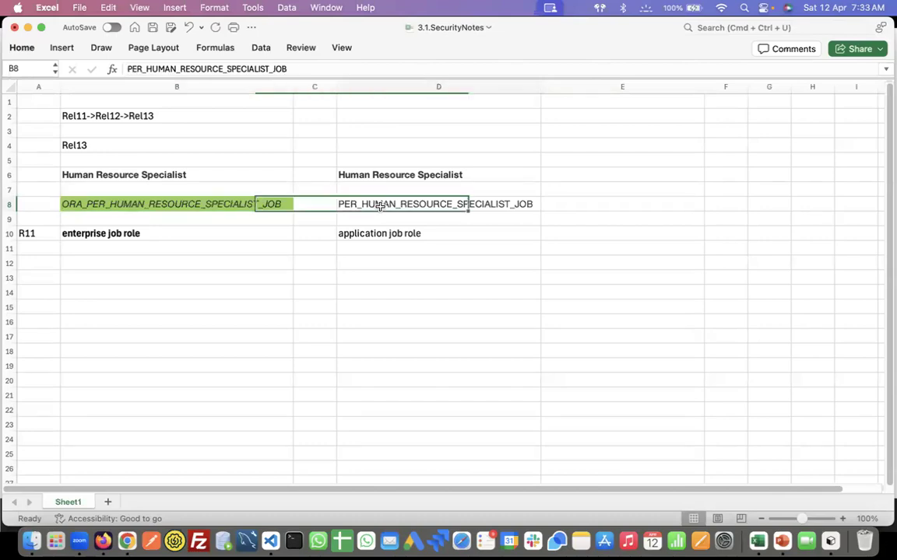
Save the 3.1.SecurityNotes workbook after a final look at B2 and the row 8 codes
{"action": "left_click", "coordinate": [155, 115]}
{"action": "left_click", "coordinate": [180, 204]}
{"action": "left_click", "coordinate": [360, 204]}
{"action": "left_click", "coordinate": [137, 205]}
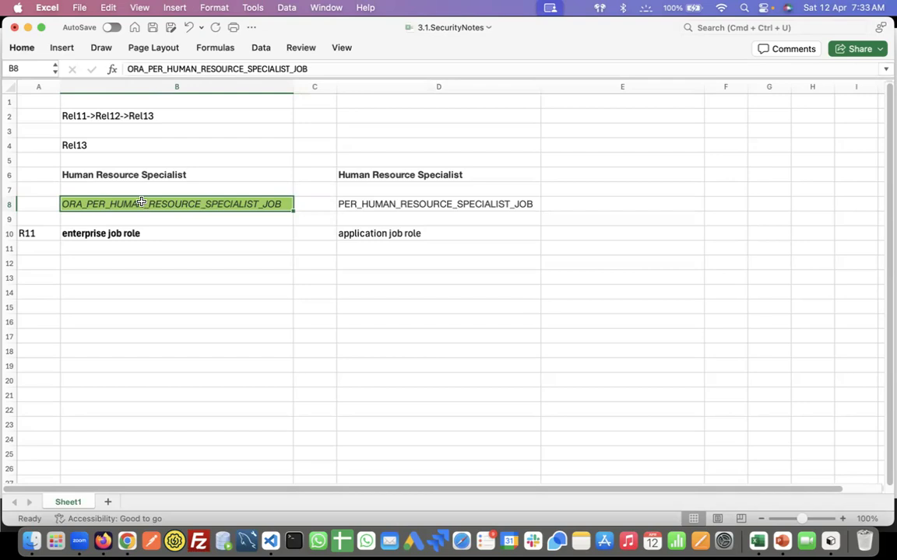
{"action": "key", "text": "super+s"}
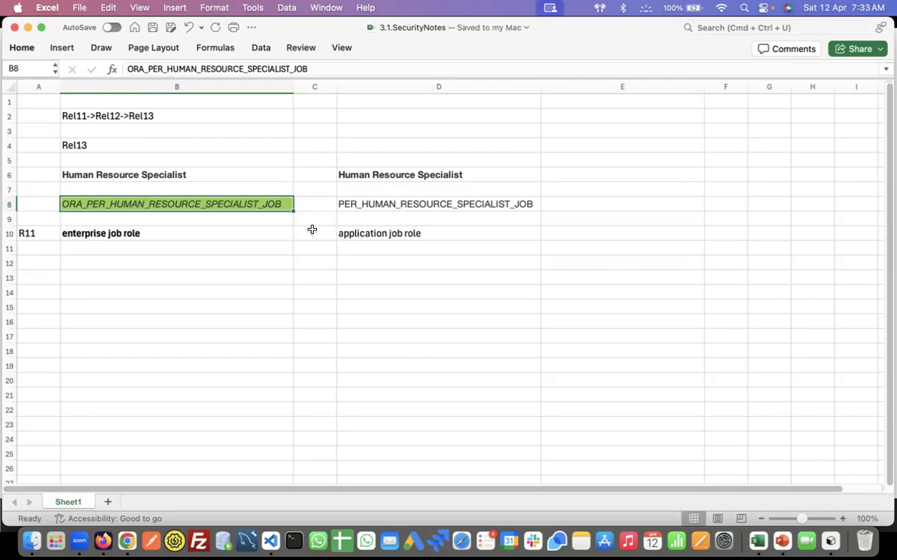
{"action": "key", "text": "super+Tab"}
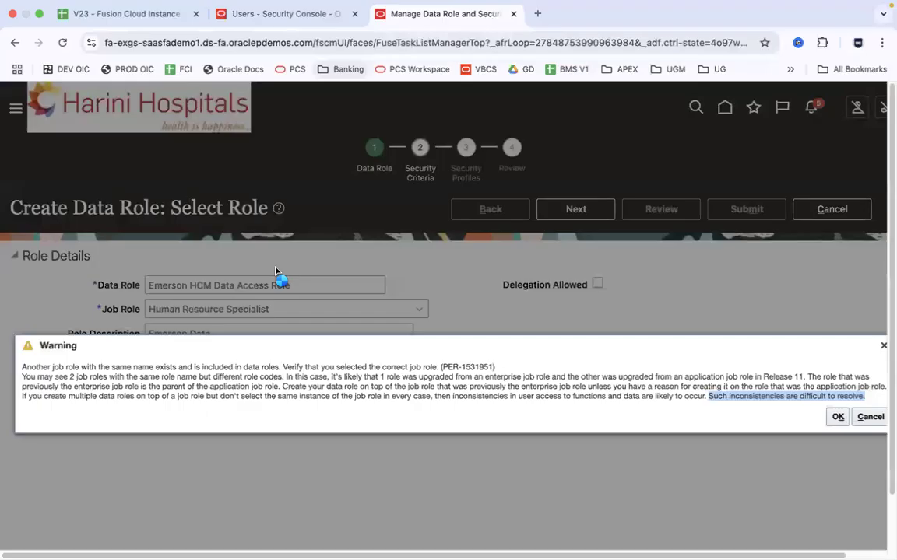
Accept the duplicate job role warning, advance to security criteria, and dismiss the missing-profile errors
{"action": "left_click", "coordinate": [838, 417]}
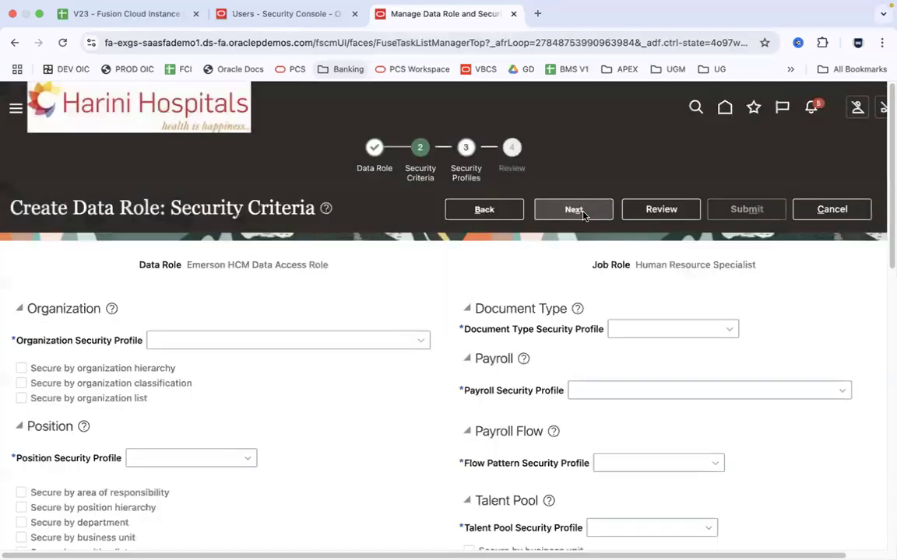
{"action": "left_click", "coordinate": [575, 209]}
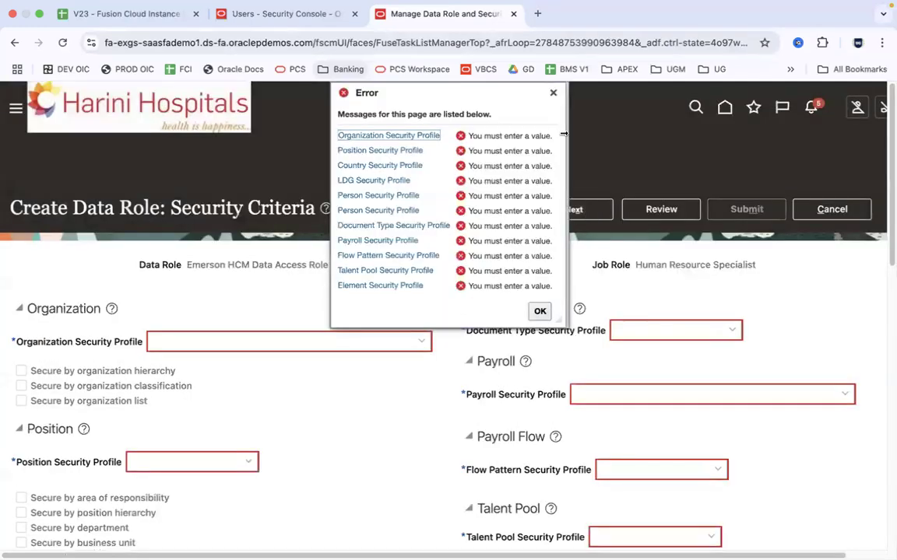
{"action": "left_click", "coordinate": [554, 93]}
{"action": "left_click_drag", "start_coordinate": [888, 191], "coordinate": [888, 266]}
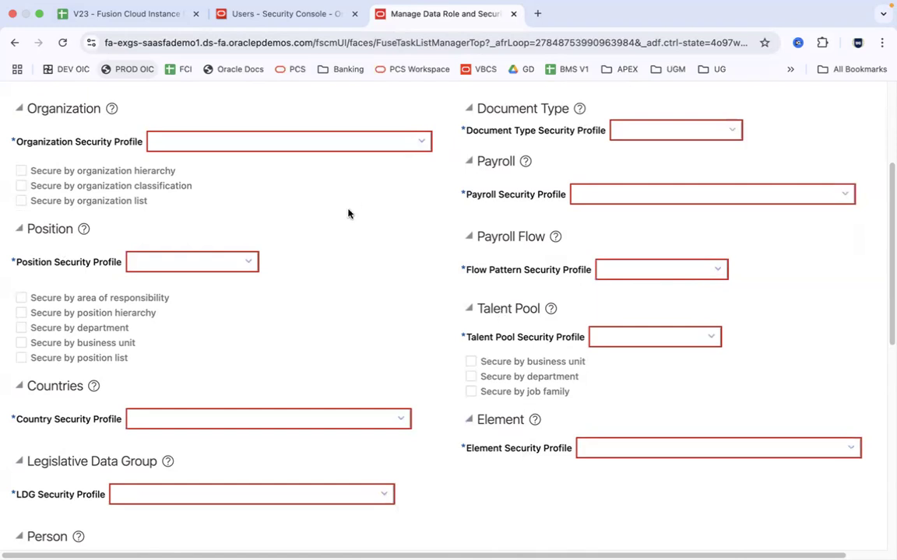
{"action": "left_click", "coordinate": [417, 142]}
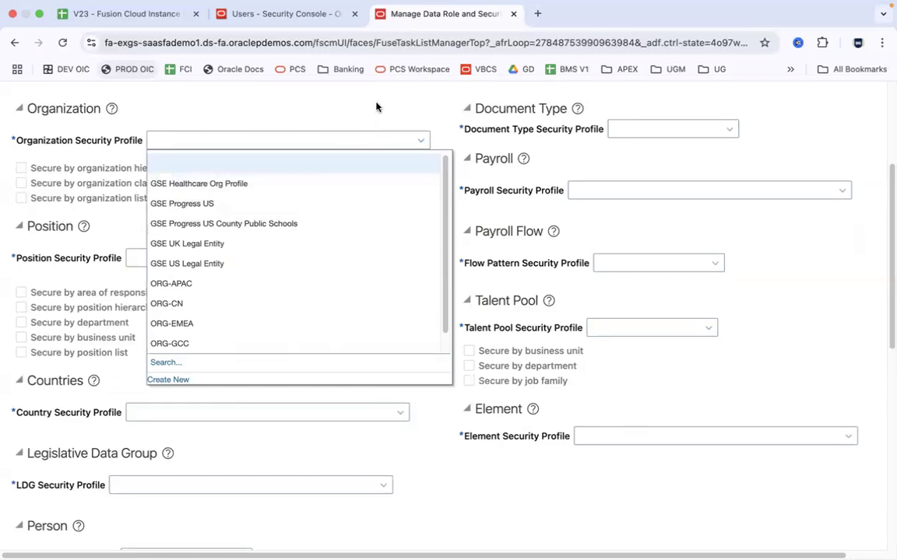
Set the organization security profile to View All Organizations
{"action": "left_click", "coordinate": [167, 362]}
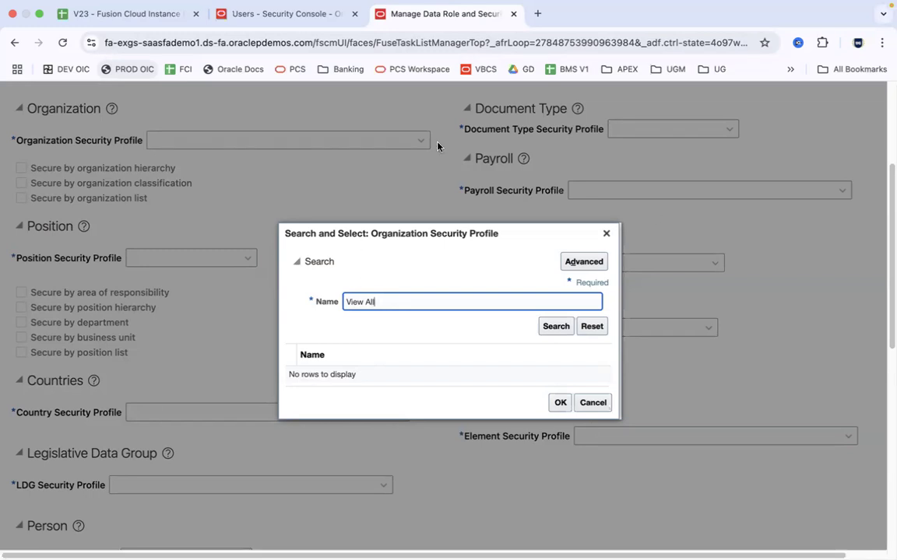
{"action": "left_click", "coordinate": [553, 326]}
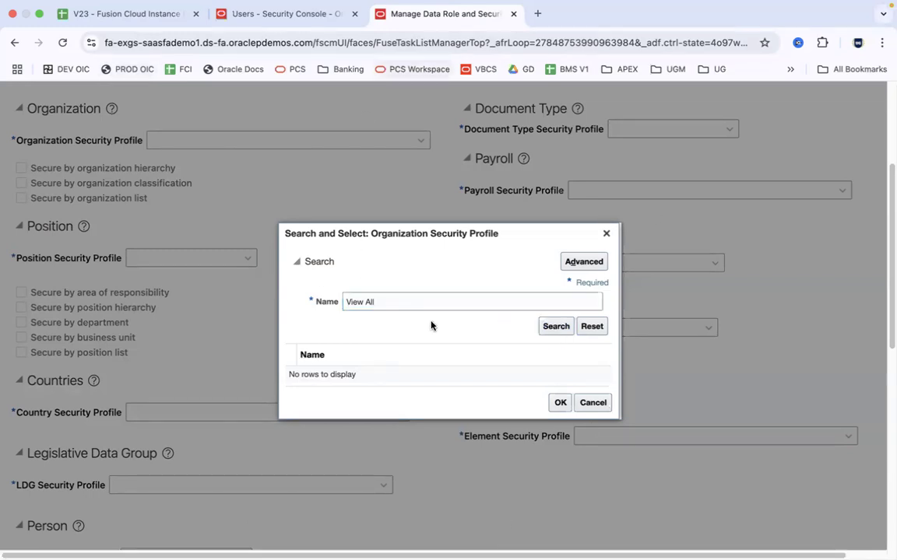
{"action": "left_click", "coordinate": [389, 377]}
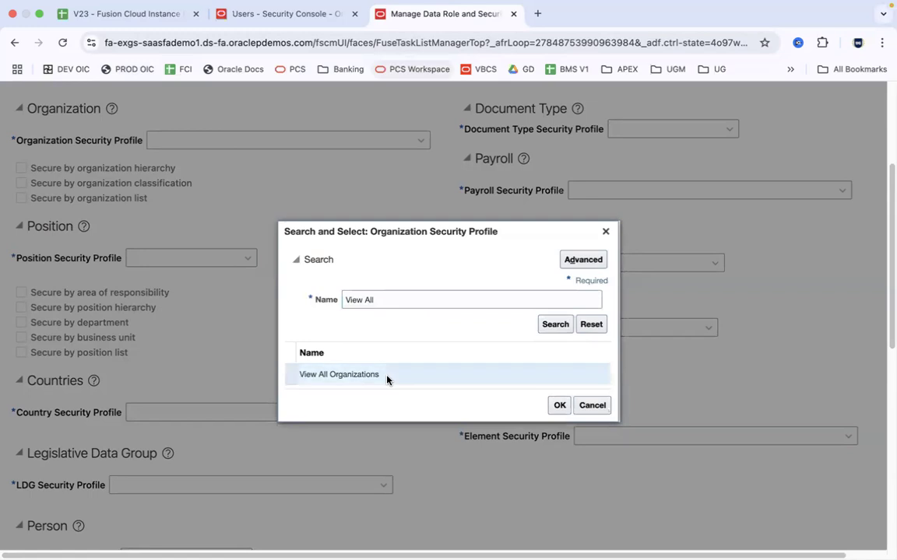
{"action": "left_click", "coordinate": [554, 405]}
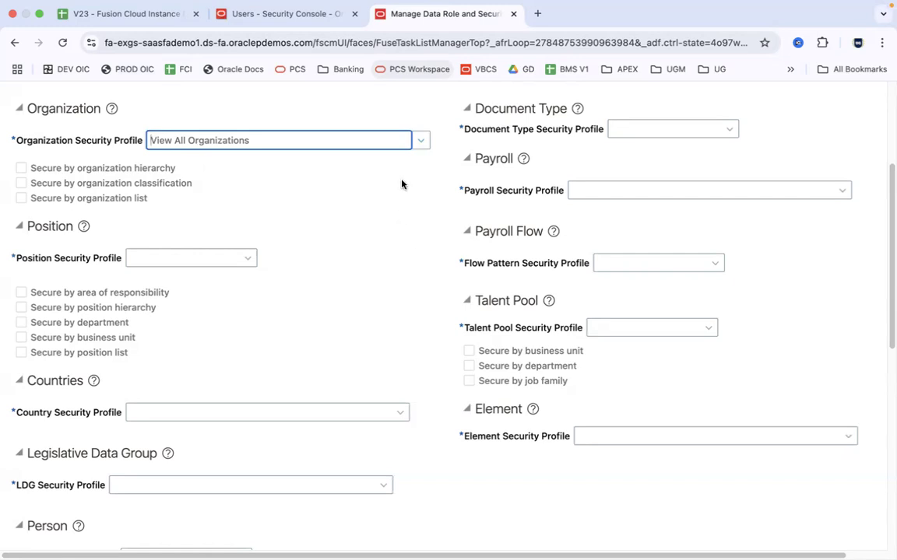
Set the position, country and legislative data group profiles to View All Positions, Countries and Legislative Data Groups
{"action": "left_click", "coordinate": [253, 260]}
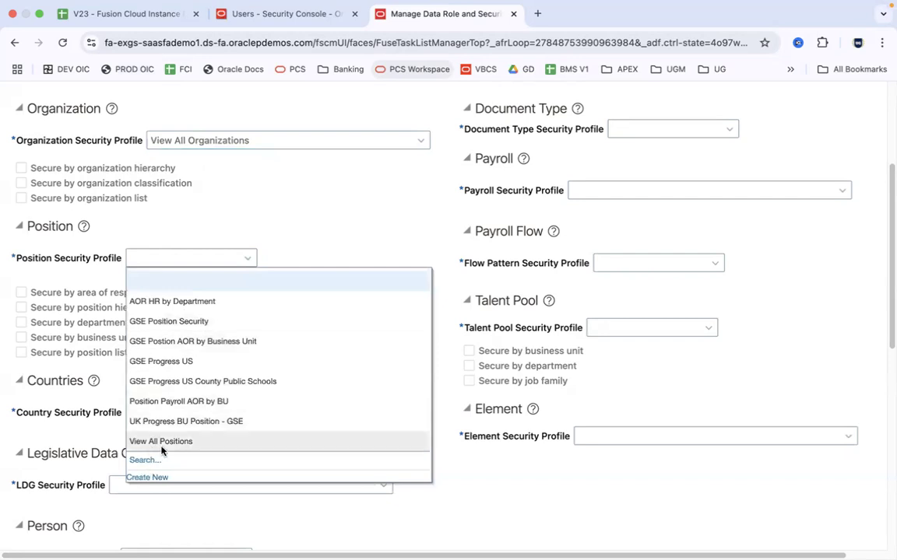
{"action": "left_click", "coordinate": [164, 442]}
{"action": "scroll", "coordinate": [873, 397], "scroll_direction": "down", "scroll_amount": 15}
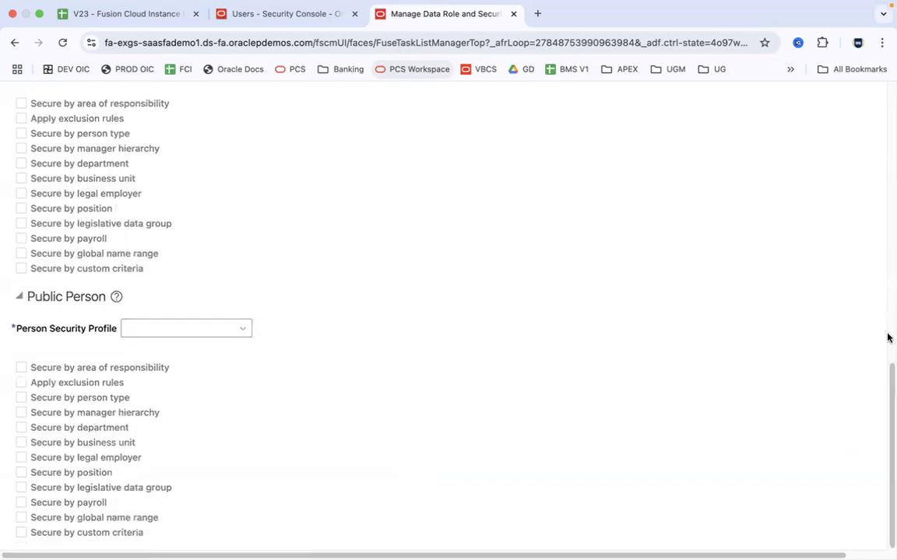
{"action": "scroll", "coordinate": [887, 336], "scroll_direction": "up", "scroll_amount": 5}
{"action": "left_click", "coordinate": [398, 96]}
{"action": "left_click", "coordinate": [173, 239]}
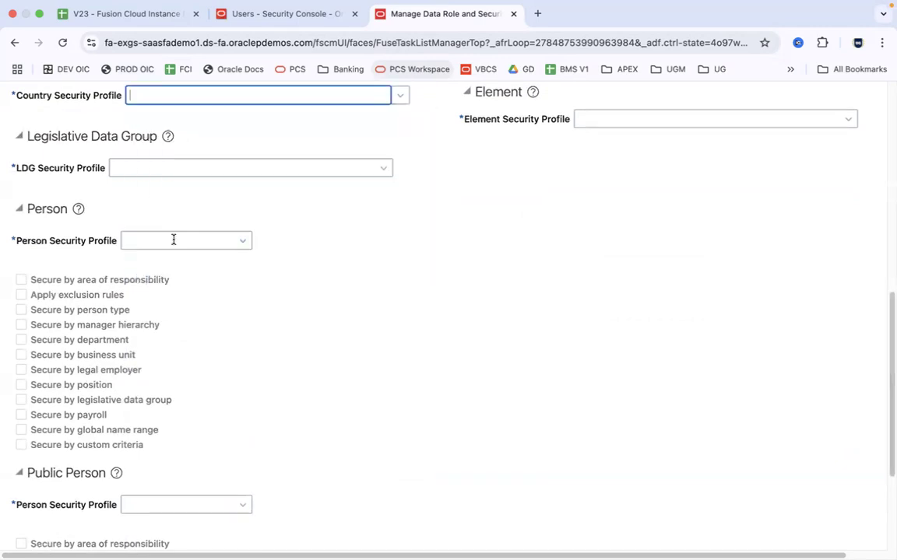
{"action": "left_click", "coordinate": [383, 169]}
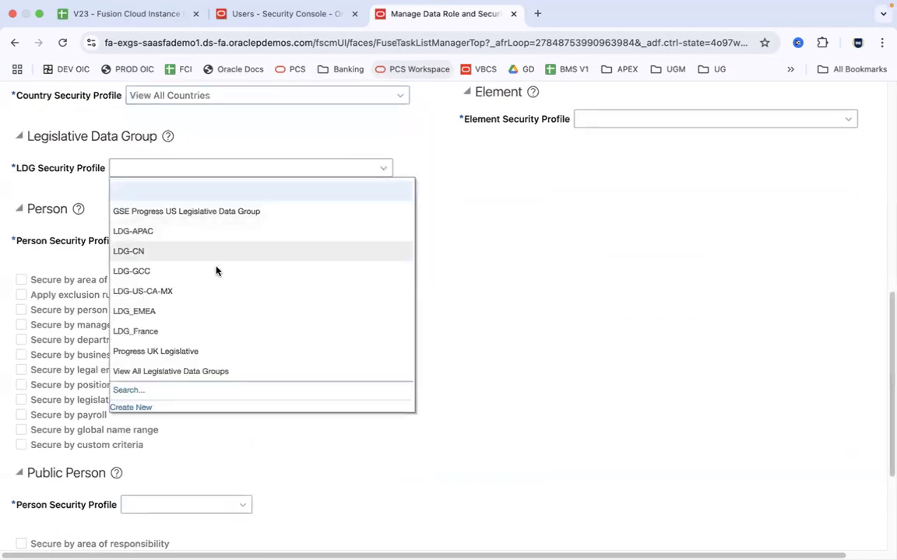
{"action": "left_click", "coordinate": [175, 371]}
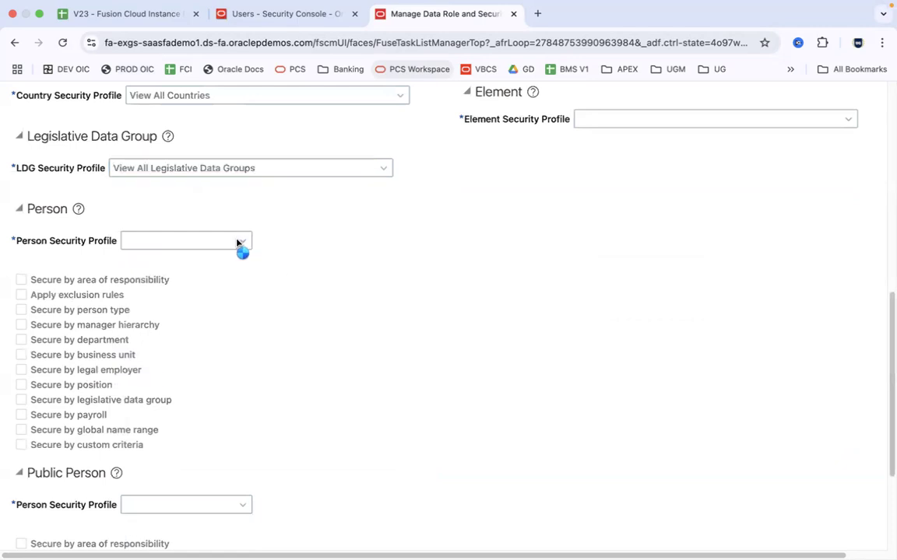
Set the person security profile to View All People
{"action": "left_click", "coordinate": [240, 243]}
{"action": "left_click", "coordinate": [141, 464]}
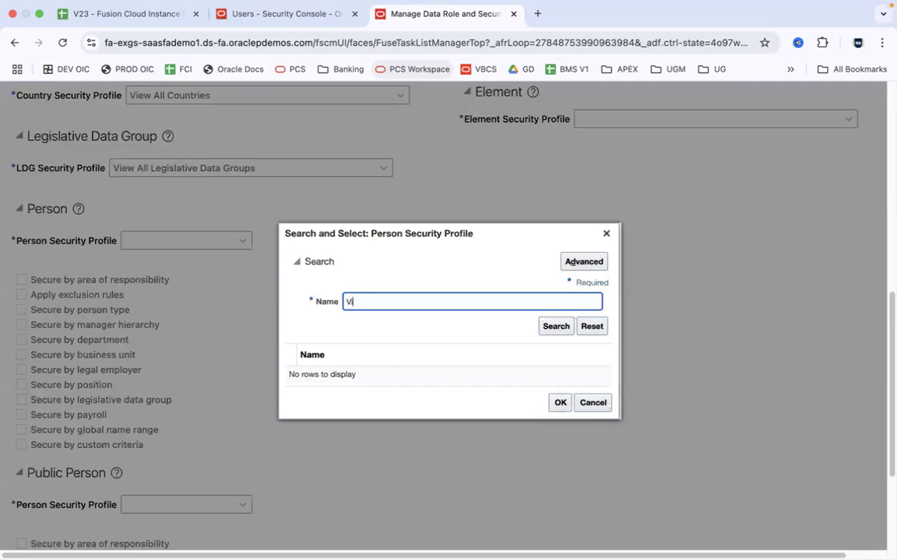
{"action": "key", "text": "Return"}
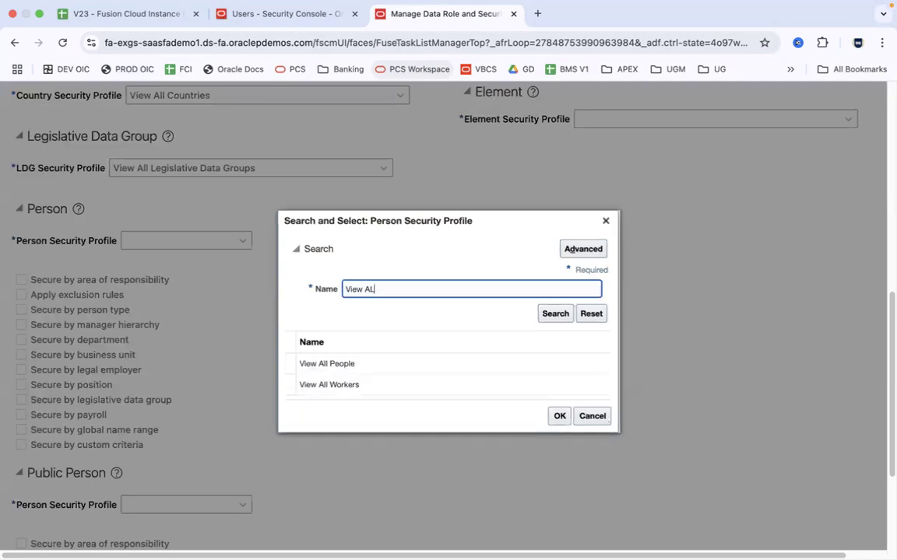
{"action": "left_click", "coordinate": [396, 365]}
{"action": "left_click", "coordinate": [558, 416]}
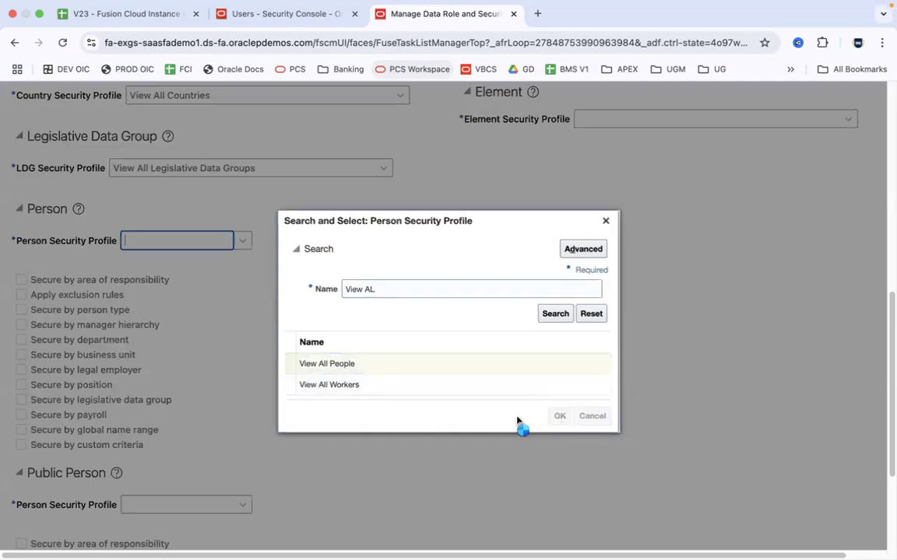
Search 'View All' and set the public person security profile to View All People
{"action": "left_click", "coordinate": [244, 507]}
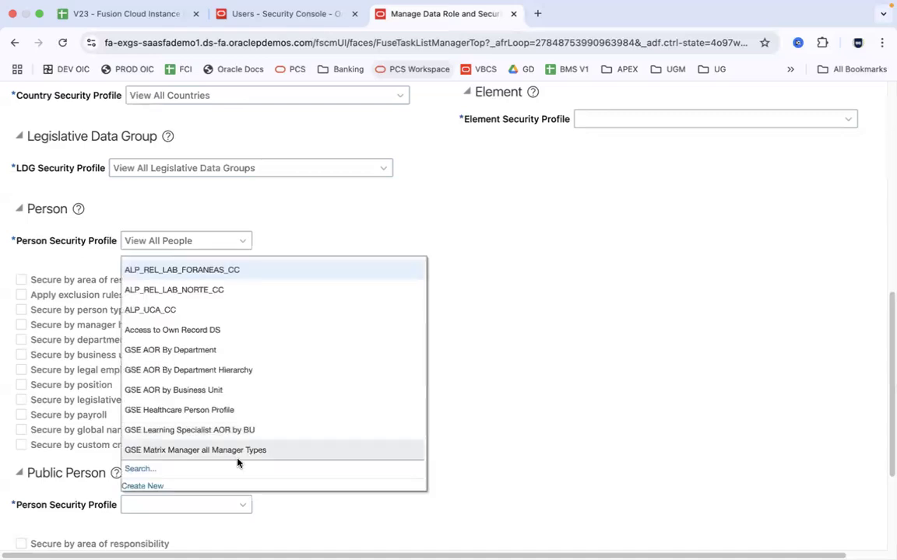
{"action": "left_click", "coordinate": [148, 469]}
{"action": "left_click", "coordinate": [407, 302]}
{"action": "type", "text": "V"}
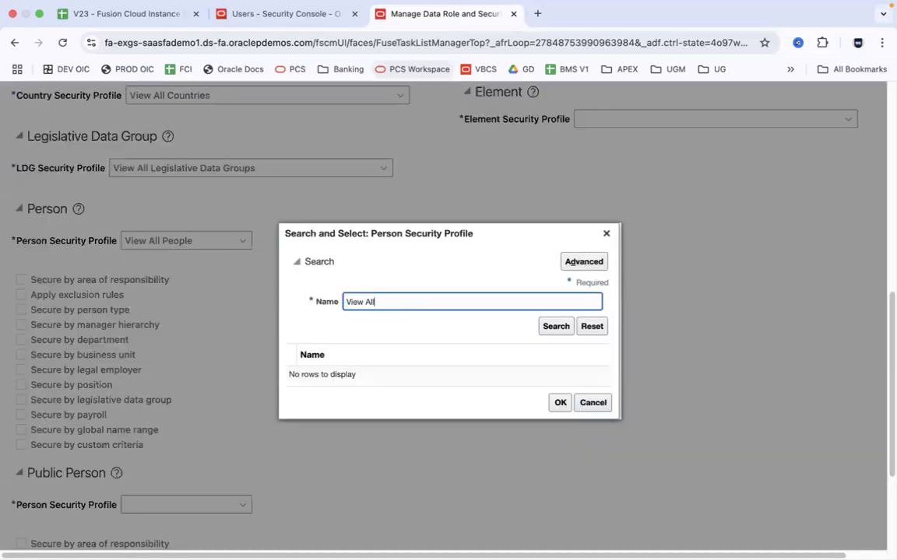
{"action": "type", "text": "iew All"}
{"action": "key", "text": "Return"}
{"action": "left_click", "coordinate": [472, 363]}
{"action": "left_click", "coordinate": [561, 402]}
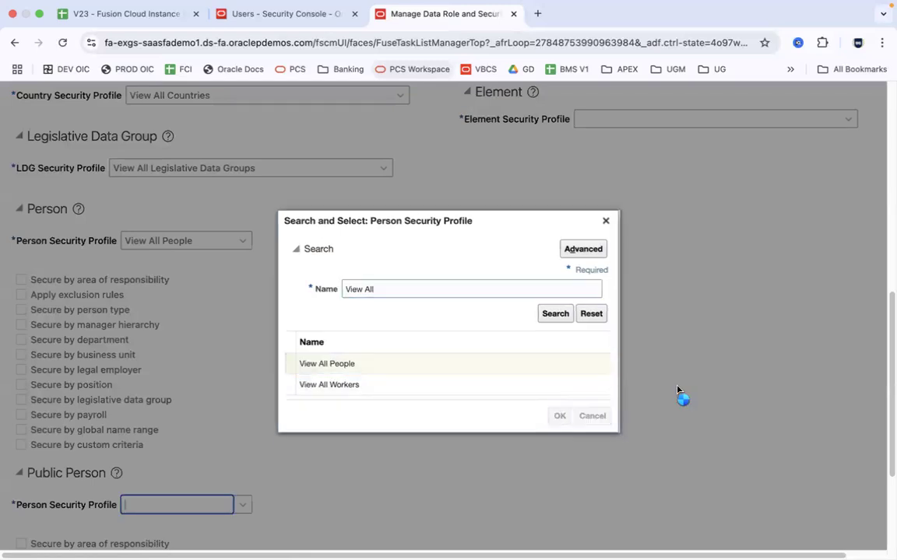
{"action": "left_click_drag", "start_coordinate": [889, 340], "coordinate": [889, 165]}
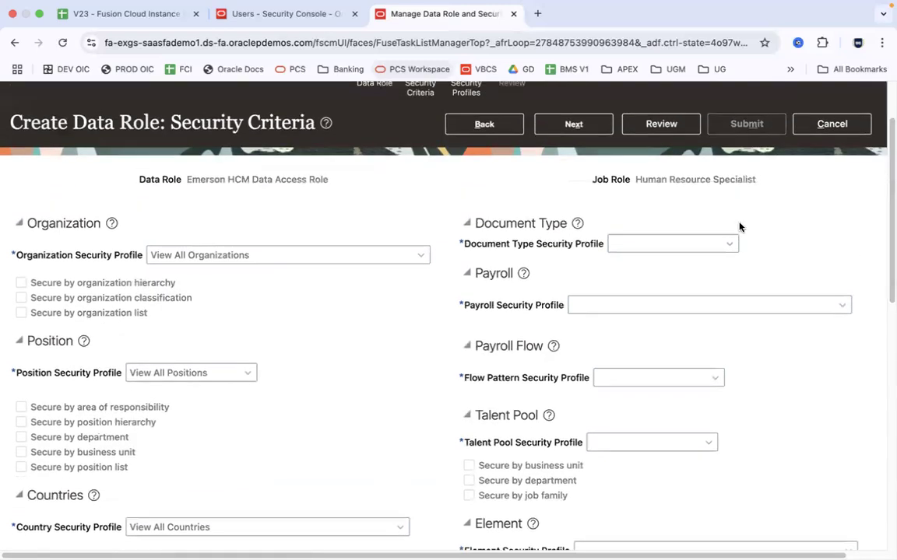
Set the document type, payroll and payroll flow profiles to View All Document Types, View All Payrolls and View All Flows
{"action": "left_click", "coordinate": [724, 242]}
{"action": "left_click", "coordinate": [506, 306]}
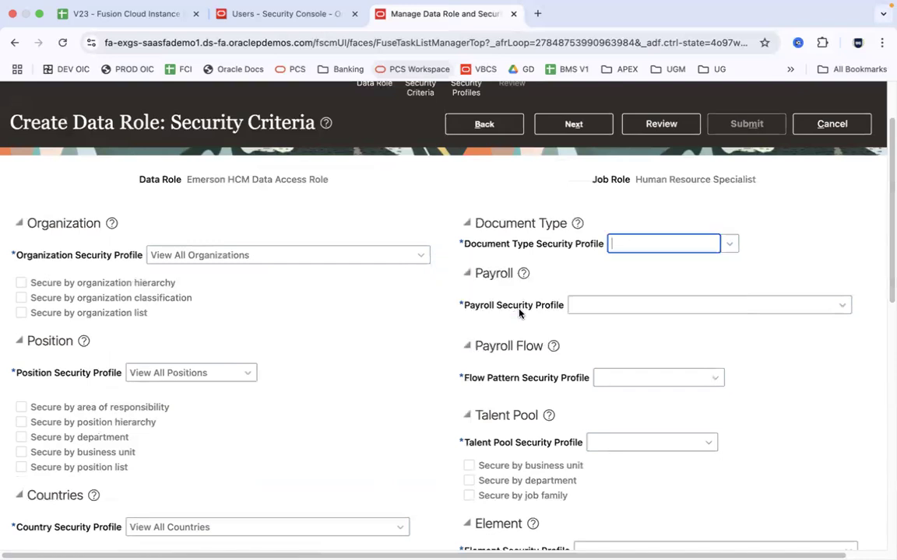
{"action": "left_click", "coordinate": [648, 302]}
{"action": "left_click", "coordinate": [840, 308]}
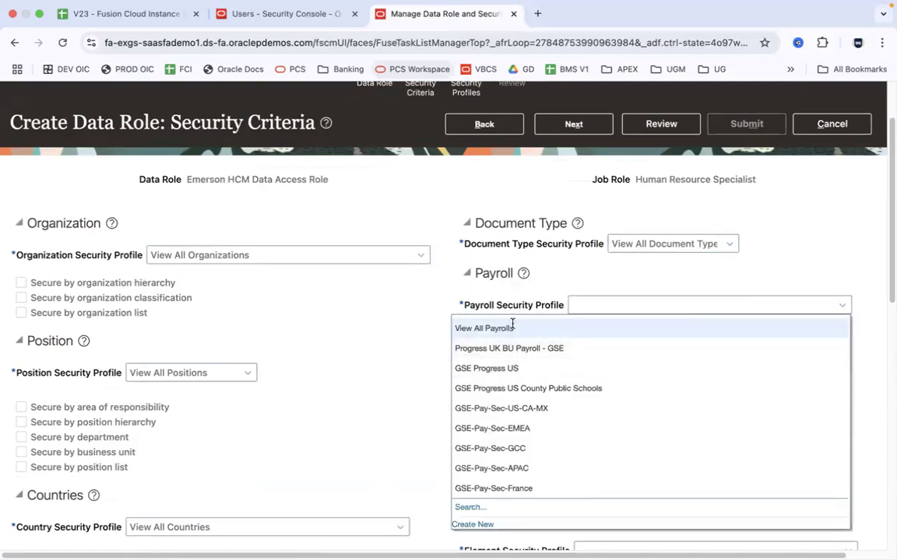
{"action": "left_click", "coordinate": [459, 333]}
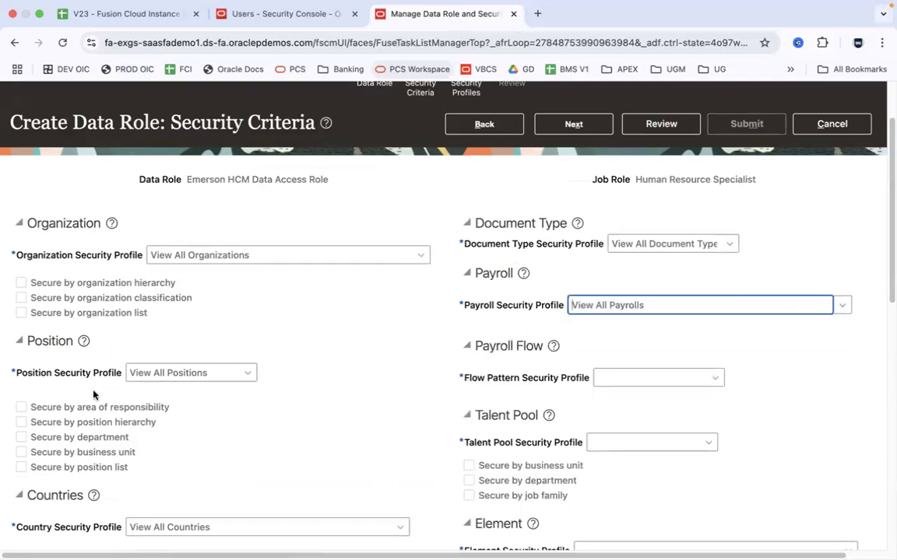
{"action": "left_click", "coordinate": [714, 378]}
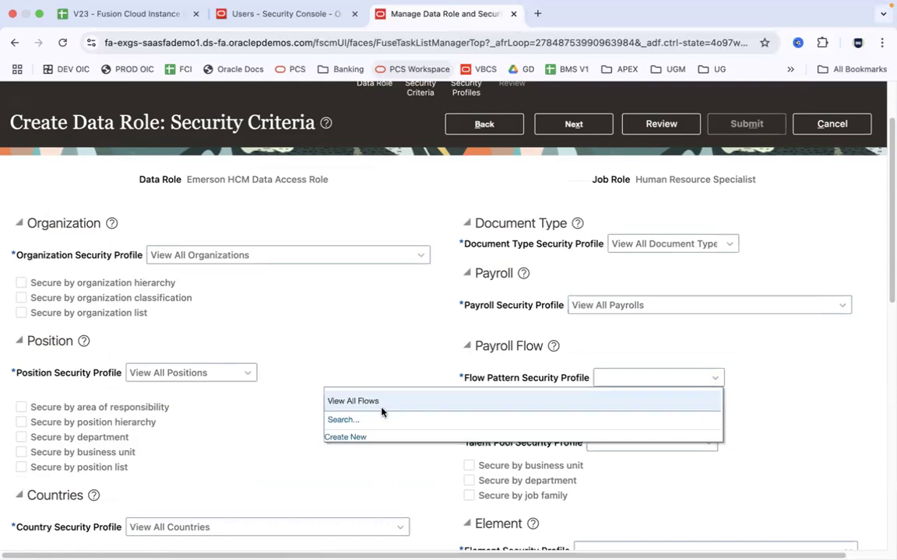
{"action": "left_click", "coordinate": [380, 405]}
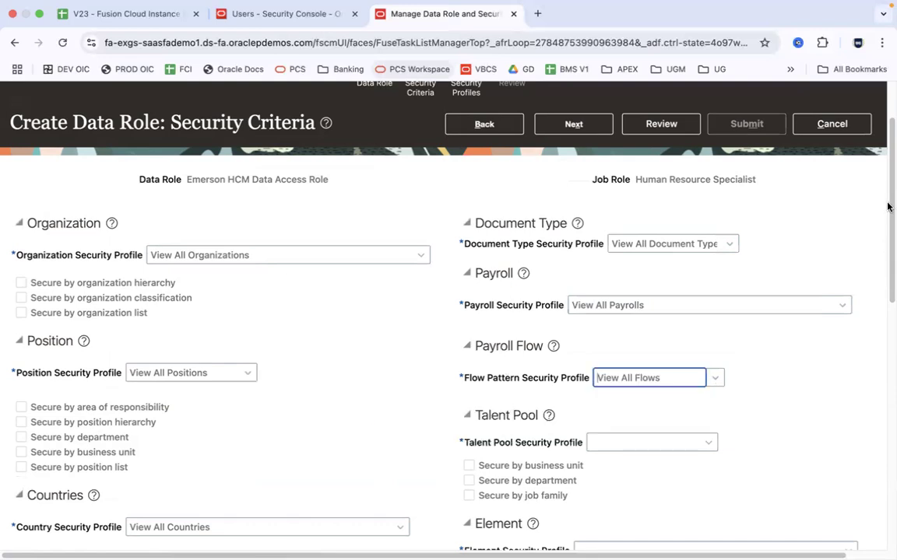
Set the talent pool and element profiles to View All Talent Pools and View All Elements
{"action": "scroll", "coordinate": [841, 222], "scroll_direction": "down", "scroll_amount": 5}
{"action": "left_click", "coordinate": [707, 226]}
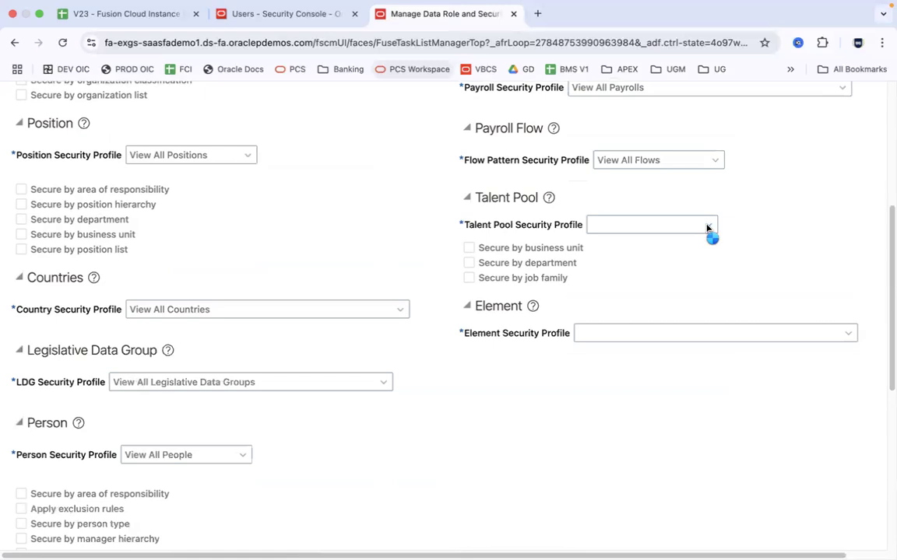
{"action": "left_click", "coordinate": [632, 266]}
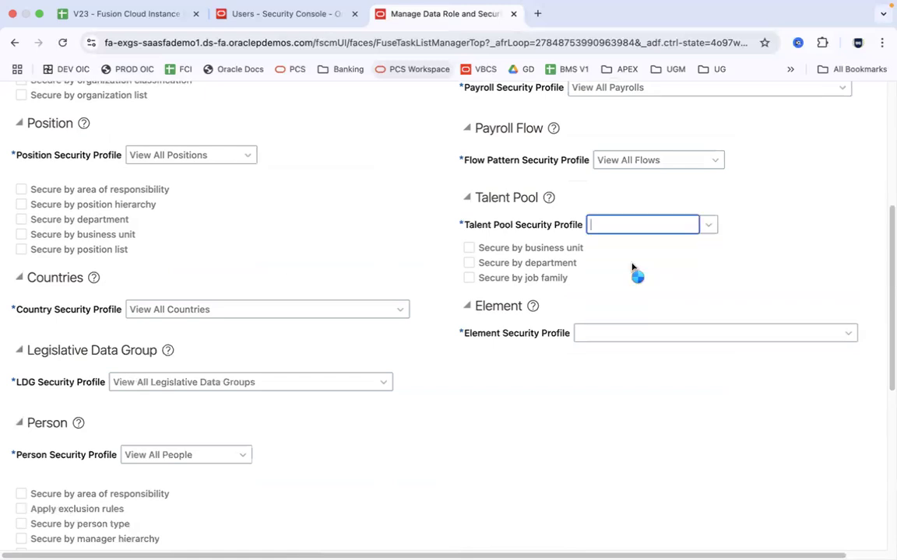
{"action": "left_click", "coordinate": [848, 333]}
{"action": "left_click", "coordinate": [641, 362]}
{"action": "scroll", "coordinate": [887, 312], "scroll_direction": "up", "scroll_amount": 5}
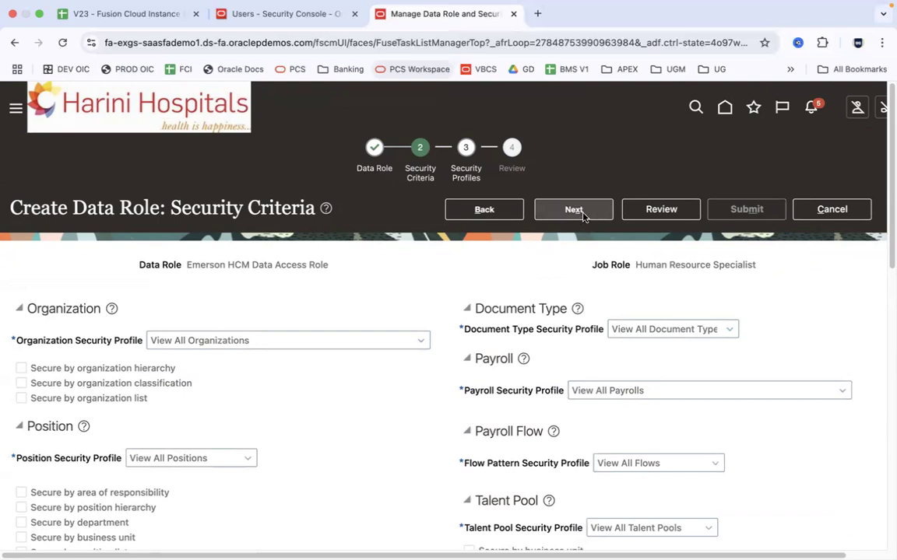
{"action": "left_click_drag", "start_coordinate": [891, 179], "coordinate": [889, 156]}
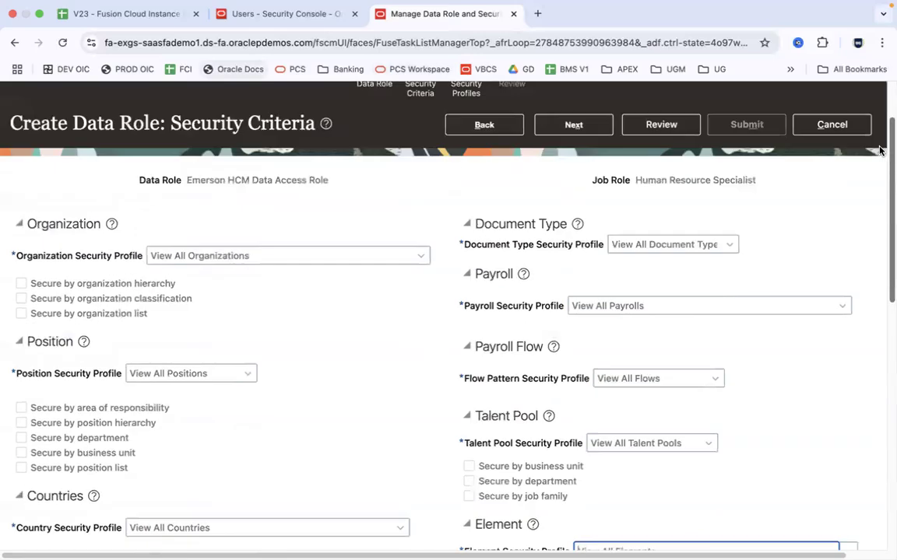
Preview the Assign Security Profiles pages, then return to Security Criteria
{"action": "left_click", "coordinate": [588, 181]}
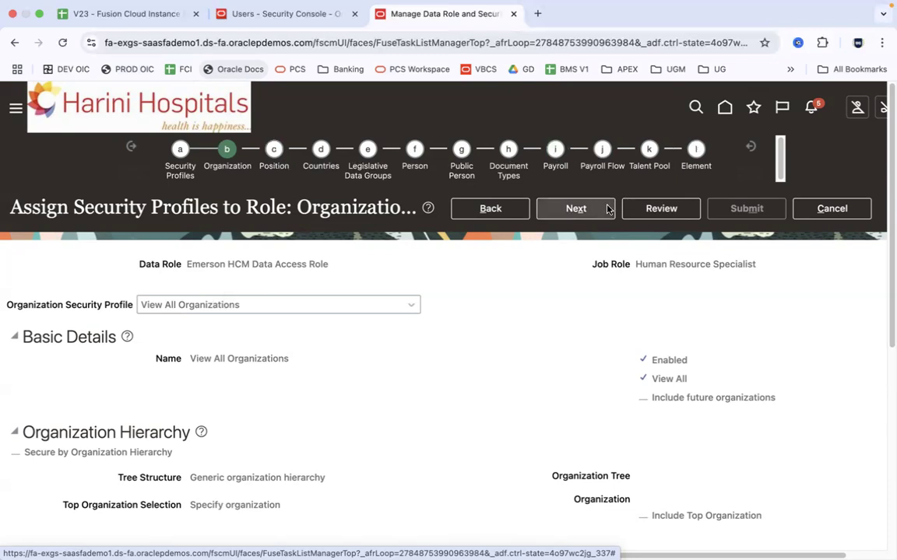
{"action": "left_click", "coordinate": [510, 208]}
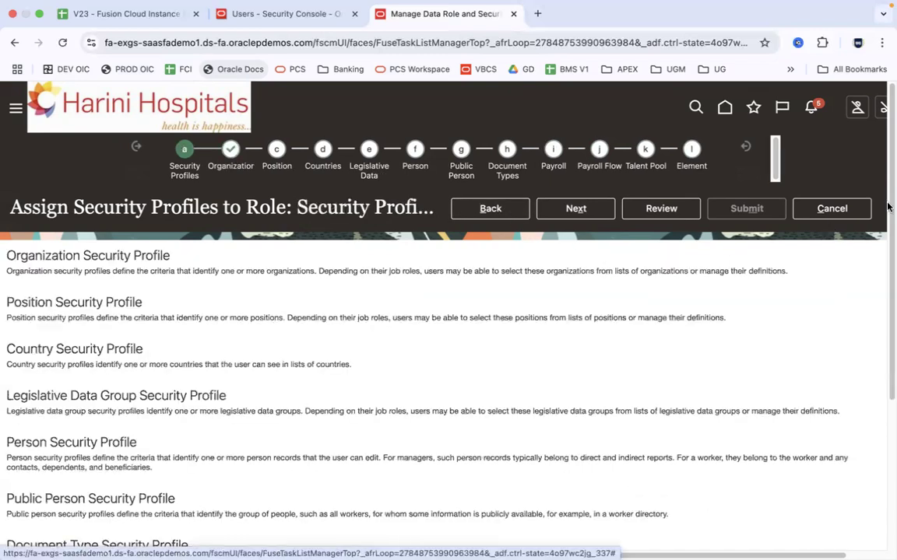
{"action": "scroll", "coordinate": [312, 310], "scroll_direction": "down", "scroll_amount": 5}
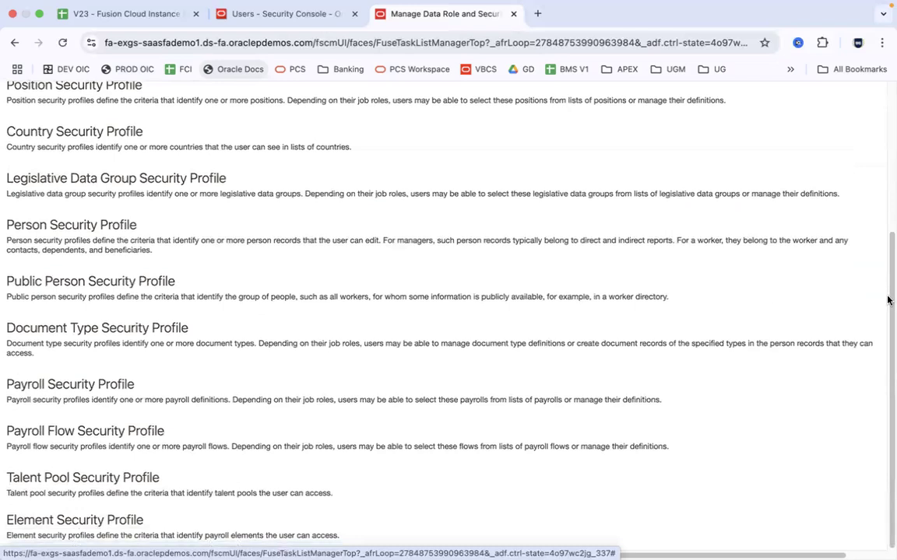
{"action": "scroll", "coordinate": [801, 273], "scroll_direction": "up", "scroll_amount": 5}
{"action": "left_click", "coordinate": [518, 208]}
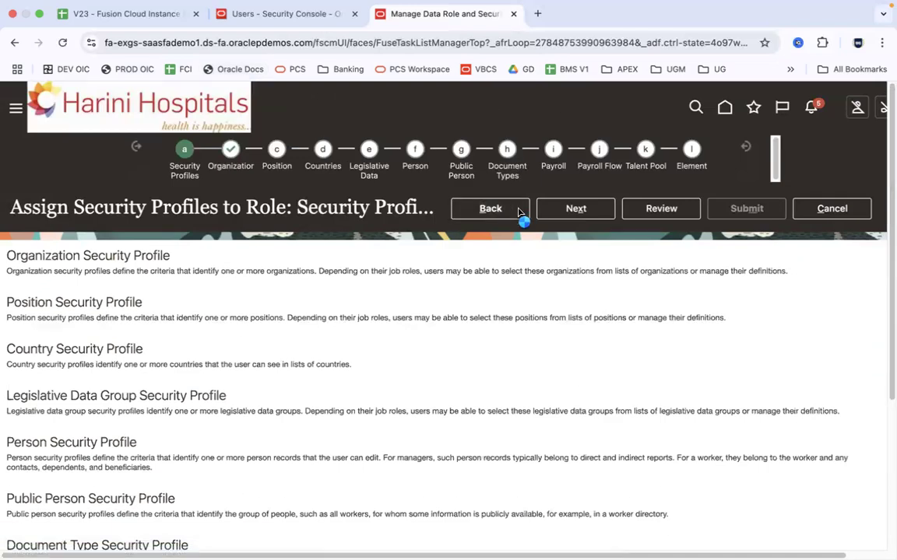
Skip the profile assignment pages and advance to the Emerson HCM Data Access Role Review step
{"action": "left_click_drag", "start_coordinate": [484, 350], "coordinate": [887, 257]}
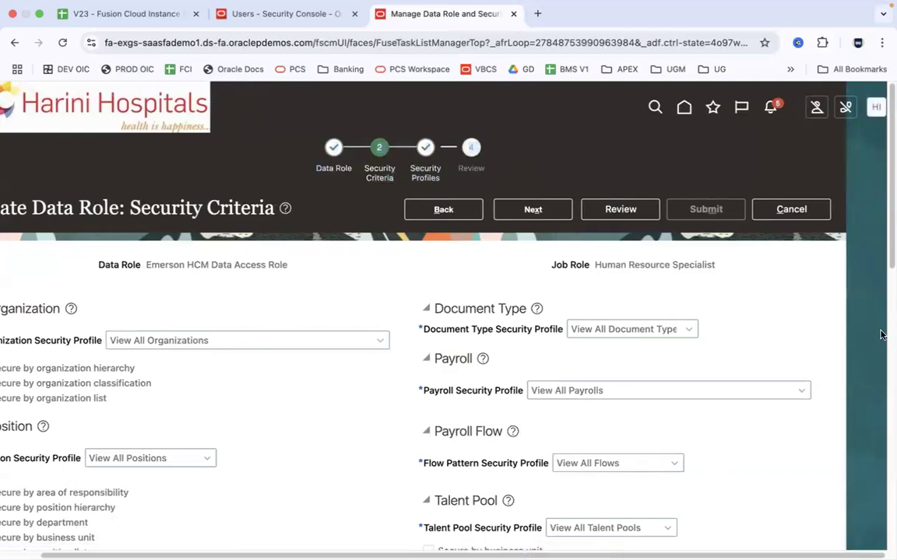
{"action": "left_click", "coordinate": [888, 411]}
{"action": "left_click_drag", "start_coordinate": [887, 312], "coordinate": [888, 102]}
{"action": "left_click", "coordinate": [549, 208]}
{"action": "left_click", "coordinate": [464, 216]}
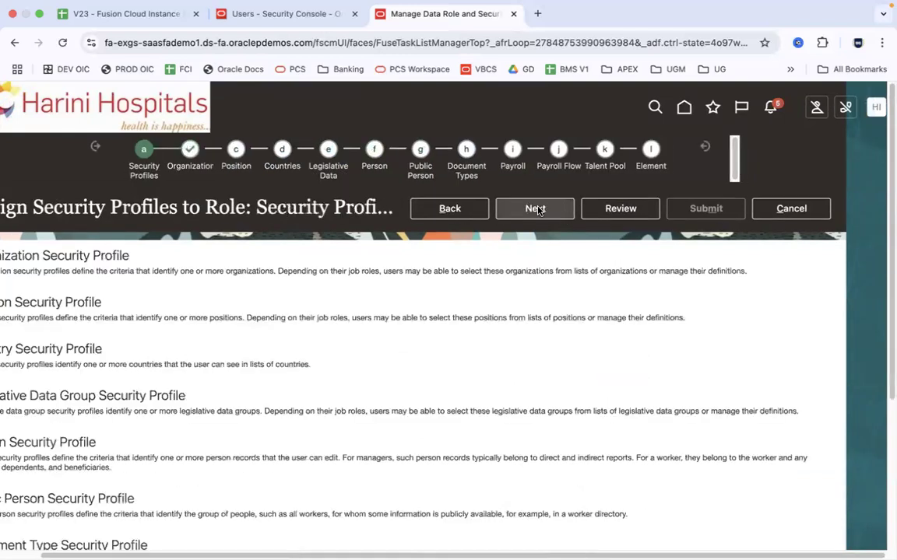
{"action": "left_click", "coordinate": [455, 214]}
{"action": "left_click", "coordinate": [621, 210]}
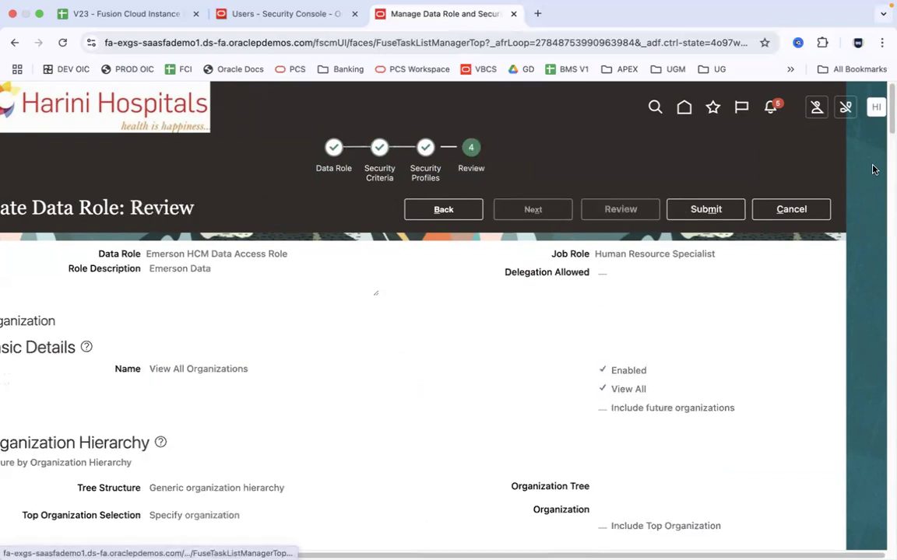
Set the browser page zoom to 90%
{"action": "left_click", "coordinate": [882, 43]}
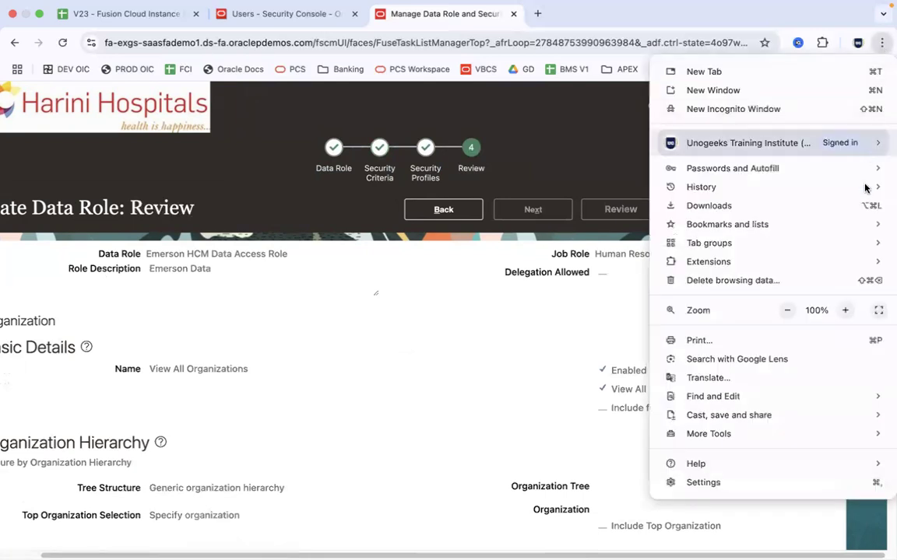
{"action": "left_click", "coordinate": [845, 311]}
{"action": "left_click", "coordinate": [787, 311]}
{"action": "left_click", "coordinate": [787, 311]}
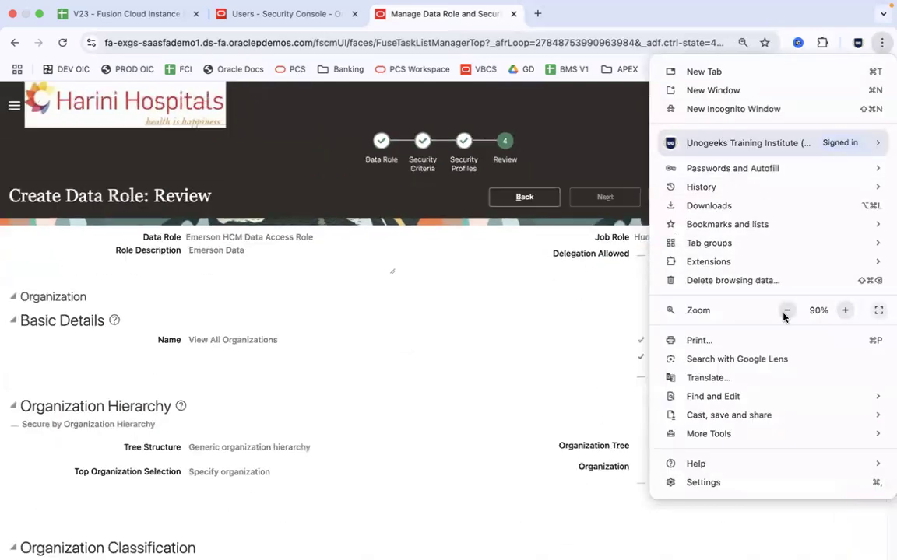
{"action": "left_click", "coordinate": [480, 332]}
Submit the Emerson HCM Data Access Role and return to the user's Security Console account tab
{"action": "scroll", "coordinate": [887, 206], "scroll_direction": "down", "scroll_amount": 10}
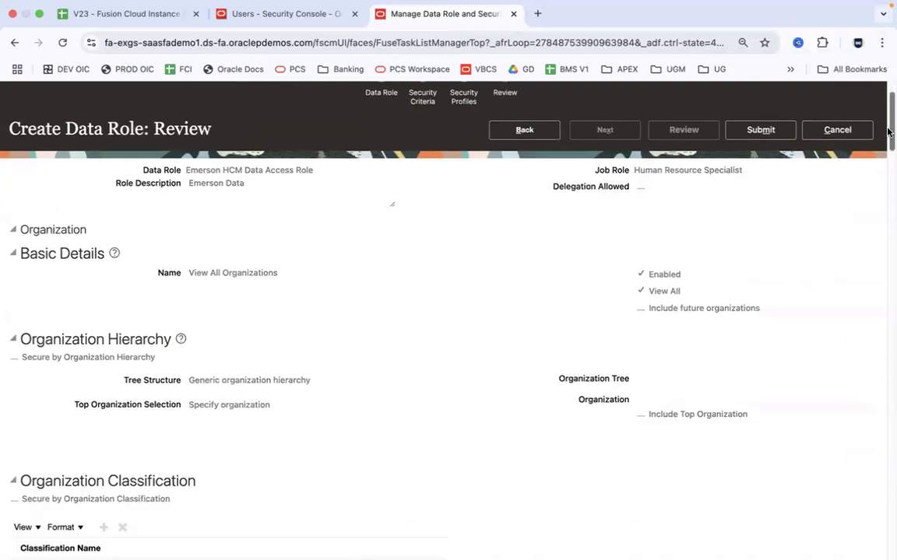
{"action": "left_click_drag", "start_coordinate": [887, 209], "coordinate": [891, 109]}
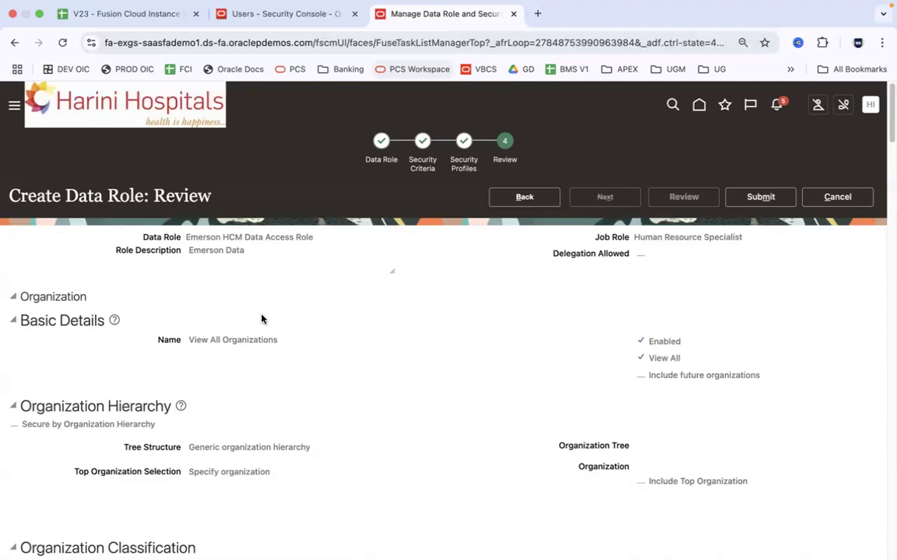
{"action": "left_click", "coordinate": [769, 197]}
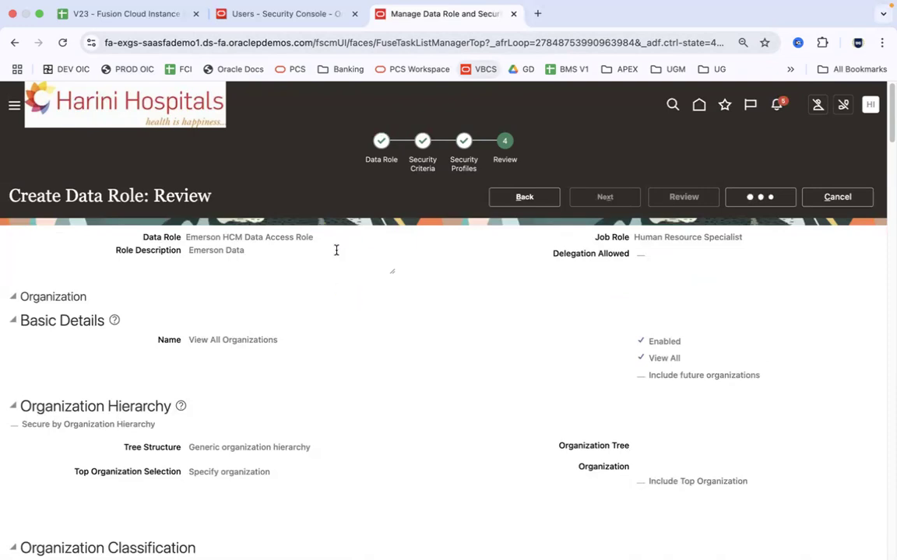
{"action": "left_click", "coordinate": [285, 14]}
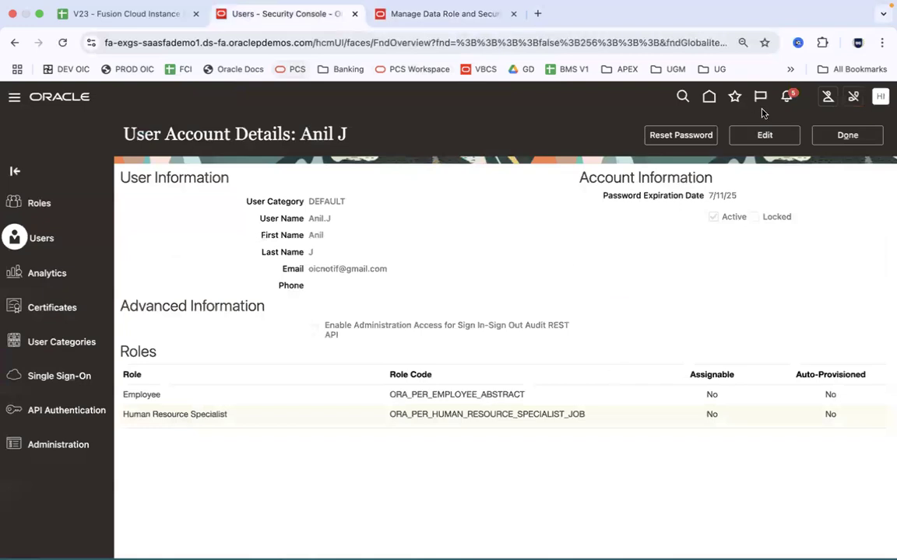
Add Emerson HCM Data Access Role as a role membership on the user account and save and close it
{"action": "left_click", "coordinate": [765, 136]}
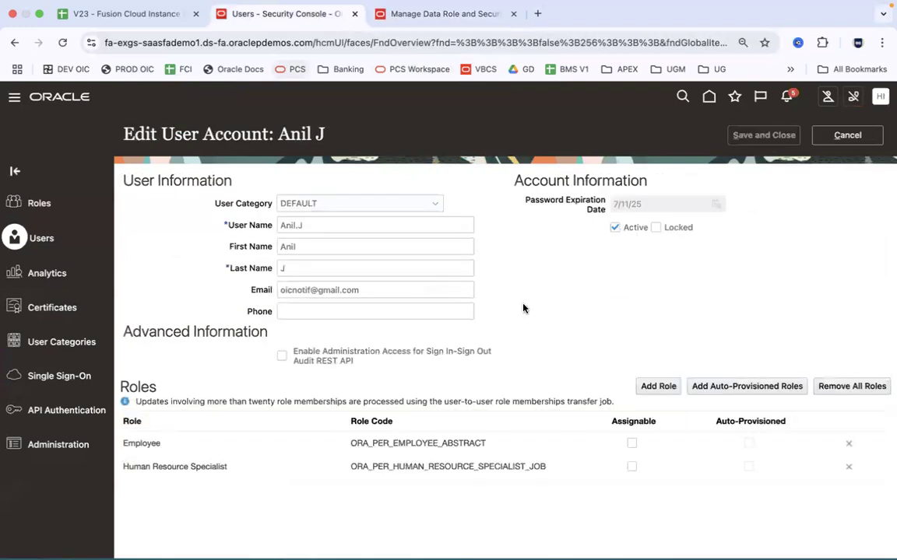
{"action": "left_click", "coordinate": [674, 387]}
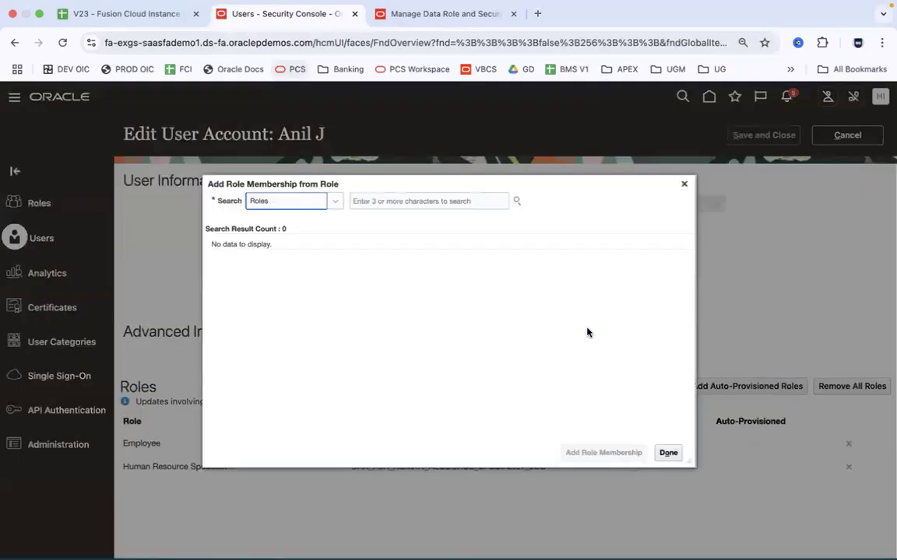
{"action": "left_click", "coordinate": [400, 203]}
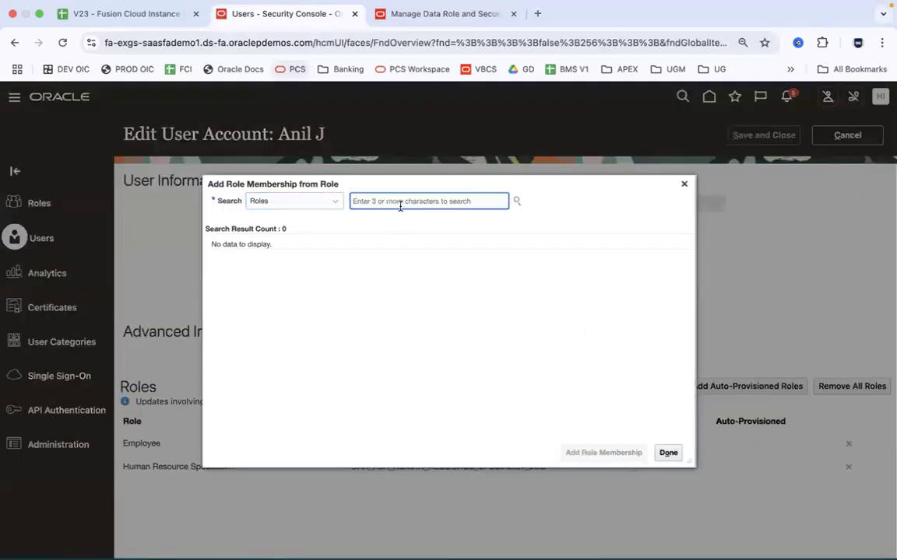
{"action": "type", "text": "merson"}
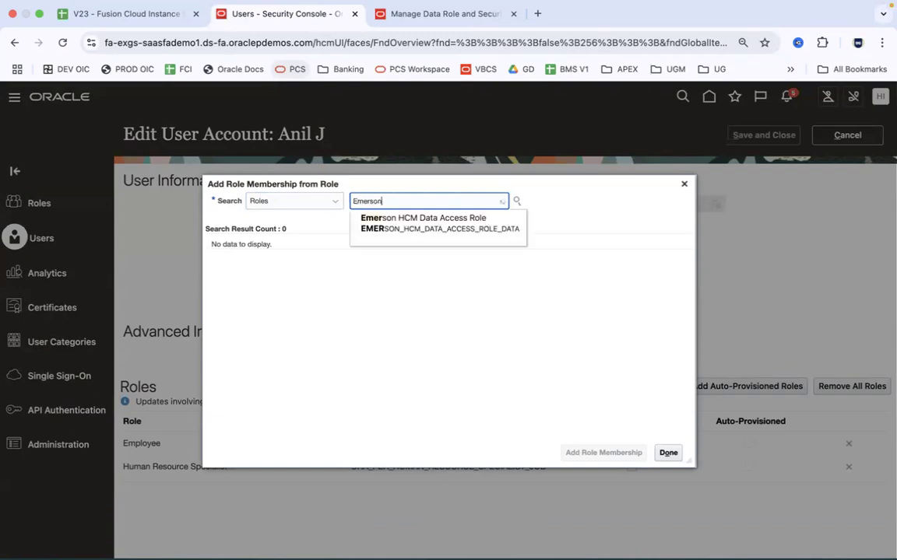
{"action": "left_click", "coordinate": [469, 225]}
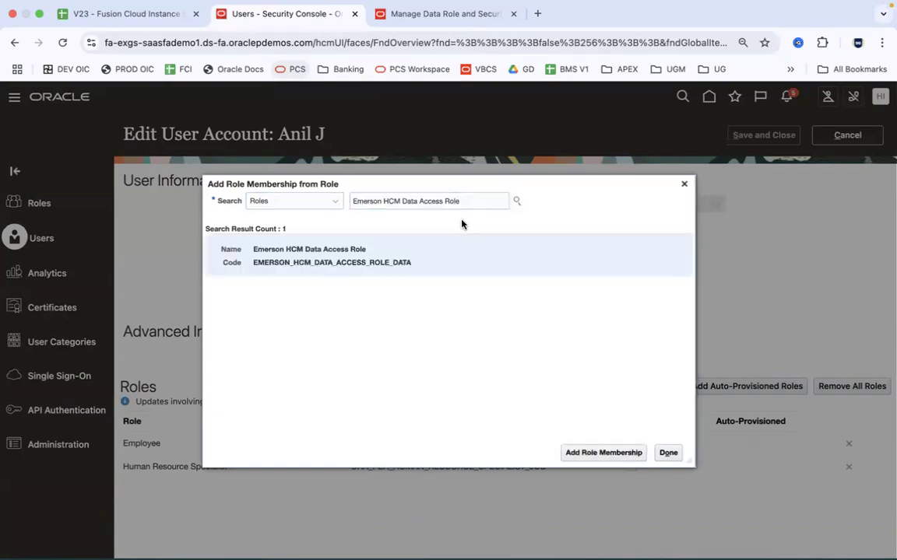
{"action": "left_click", "coordinate": [381, 15]}
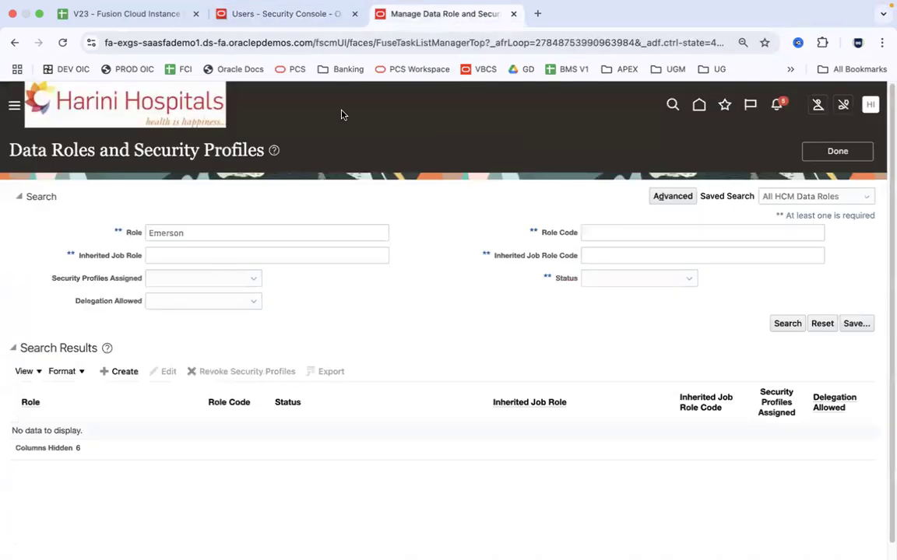
{"action": "left_click", "coordinate": [286, 15]}
{"action": "left_click", "coordinate": [606, 454]}
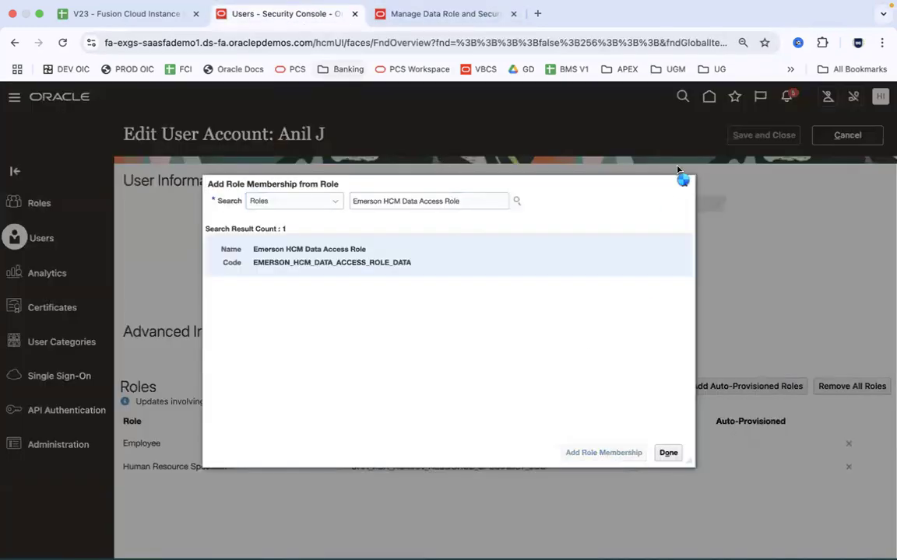
{"action": "left_click", "coordinate": [684, 183]}
{"action": "left_click", "coordinate": [762, 134]}
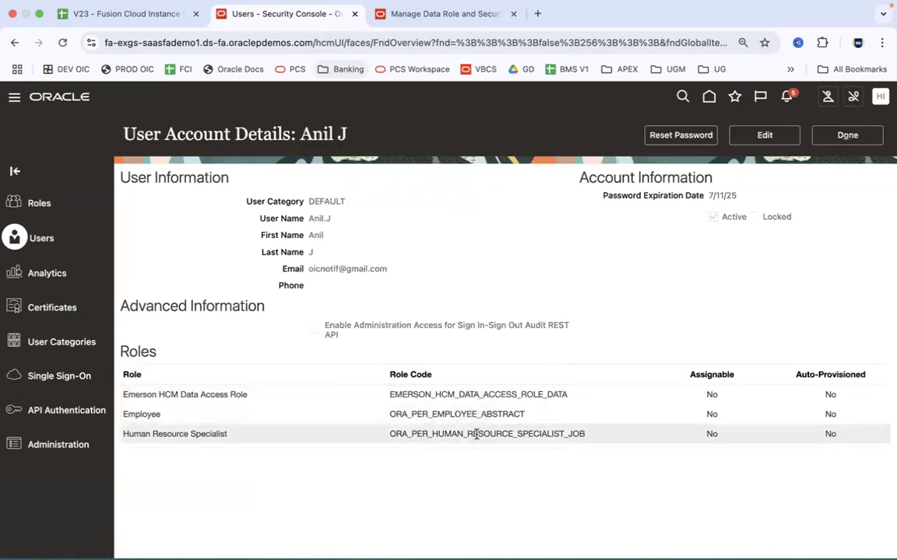
Sign out of the current Fusion session and confirm the sign-out
{"action": "key", "text": "super+Tab"}
{"action": "key", "text": "super+Tab"}
{"action": "key", "text": "super+Tab"}
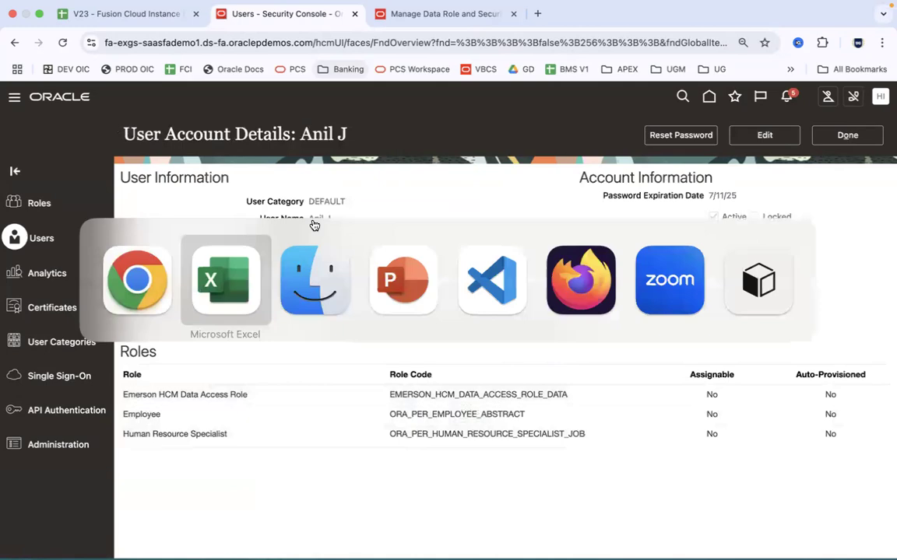
{"action": "key", "text": "super+Tab"}
{"action": "key", "text": "super+Tab"}
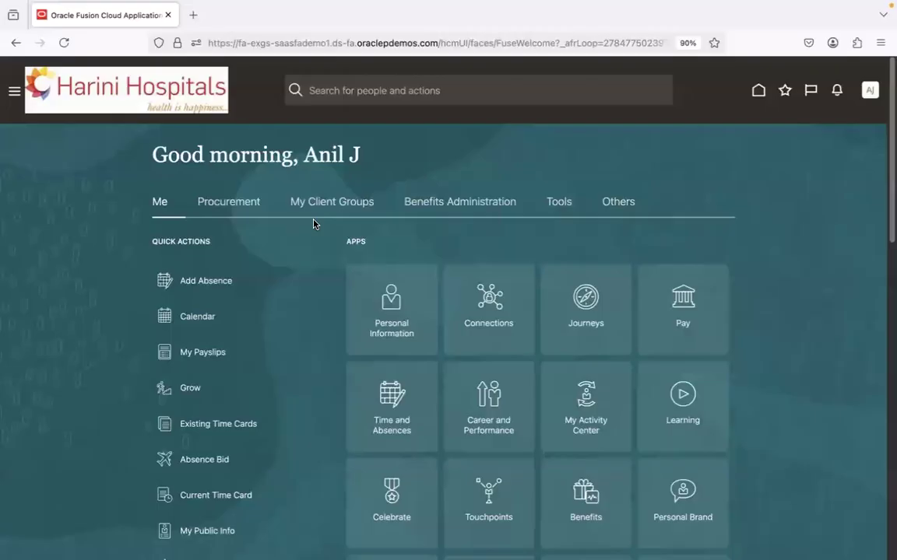
{"action": "left_click", "coordinate": [869, 90]}
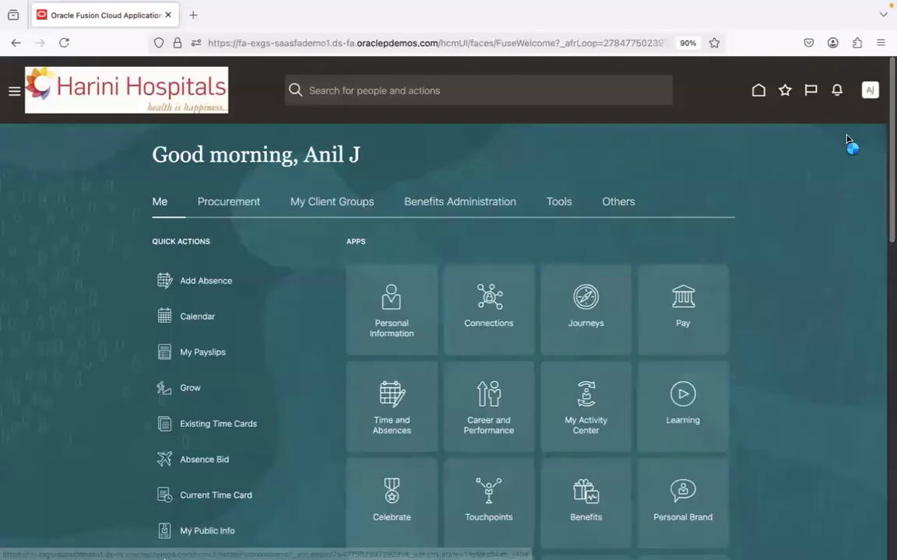
{"action": "left_click", "coordinate": [845, 119]}
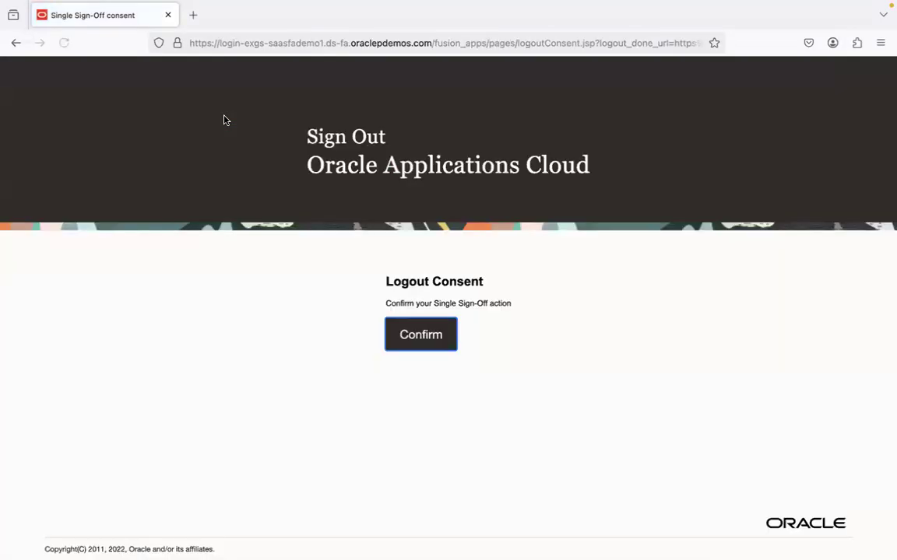
{"action": "left_click", "coordinate": [414, 346]}
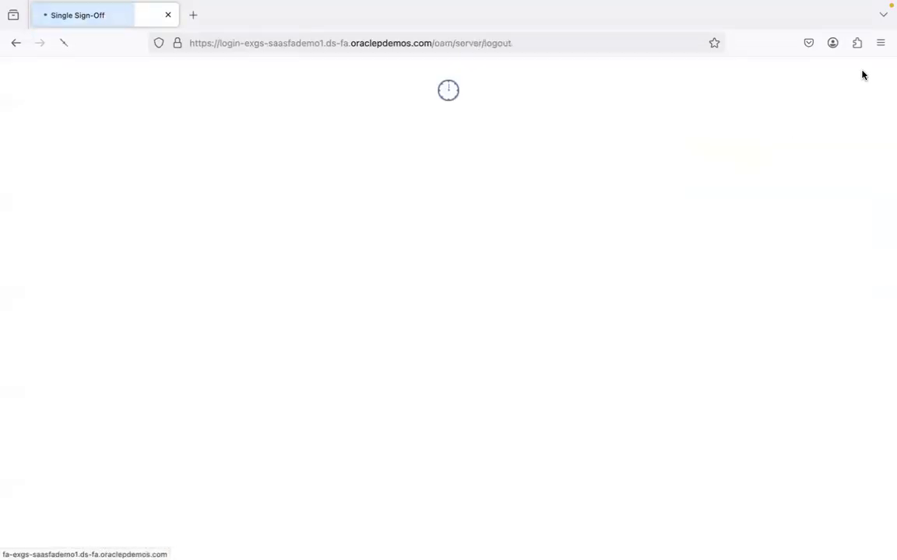
Open a Firefox private window and load the Fusion instance URL from the instance details sheet
{"action": "left_click", "coordinate": [880, 45]}
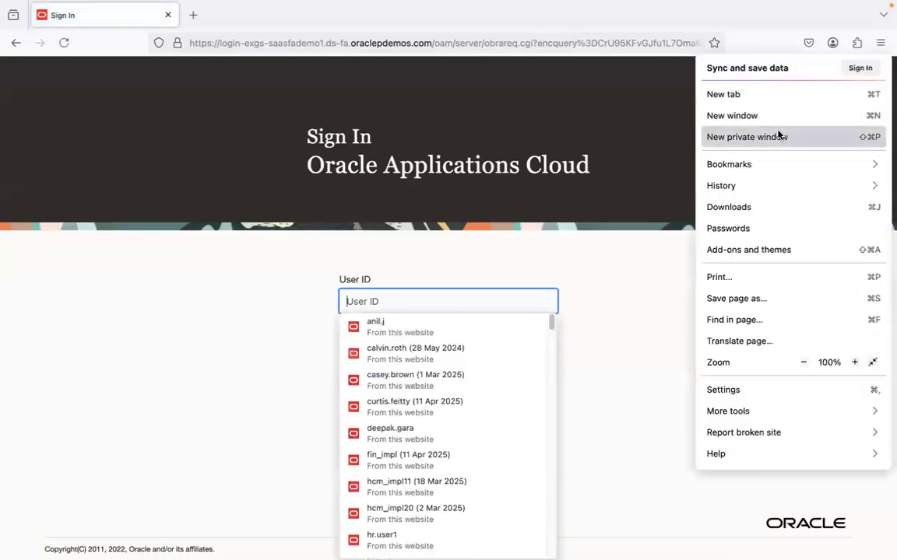
{"action": "left_click", "coordinate": [782, 137]}
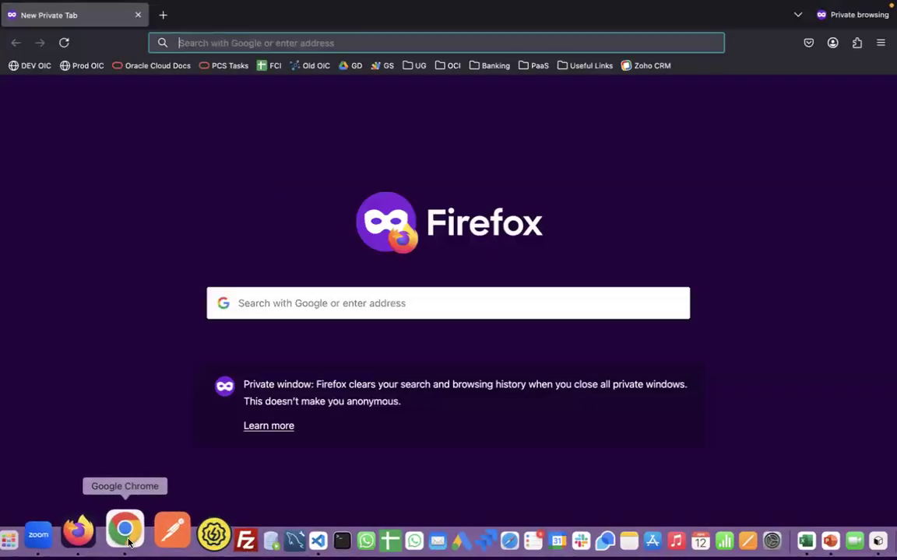
{"action": "left_click", "coordinate": [131, 539]}
{"action": "left_click", "coordinate": [138, 16]}
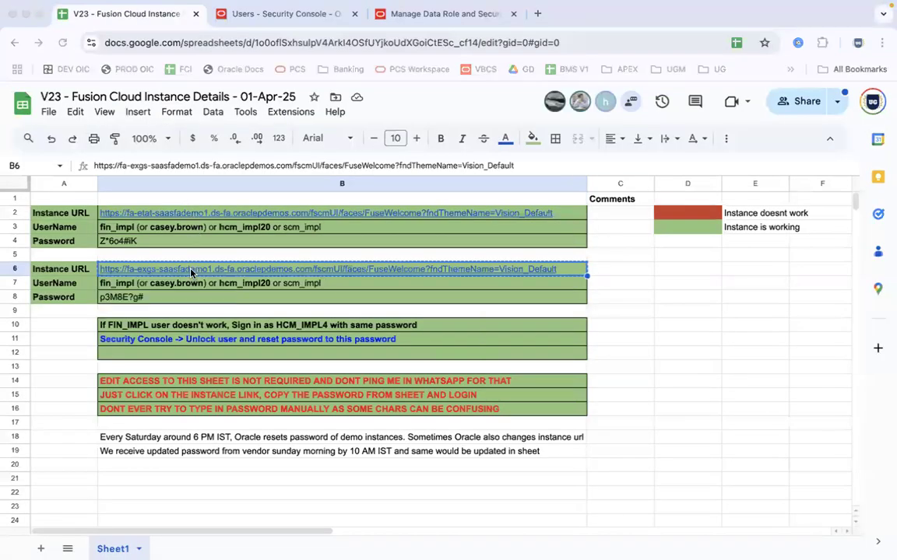
{"action": "key", "text": "super+Tab"}
{"action": "type", "text": "https://fa-exgs-saasfademo1.ds-fa.oraclepdemos.com/fscmUI/faces/FuseWelcome?fndThemeName=Vision_Default"}
{"action": "key", "text": "Return"}
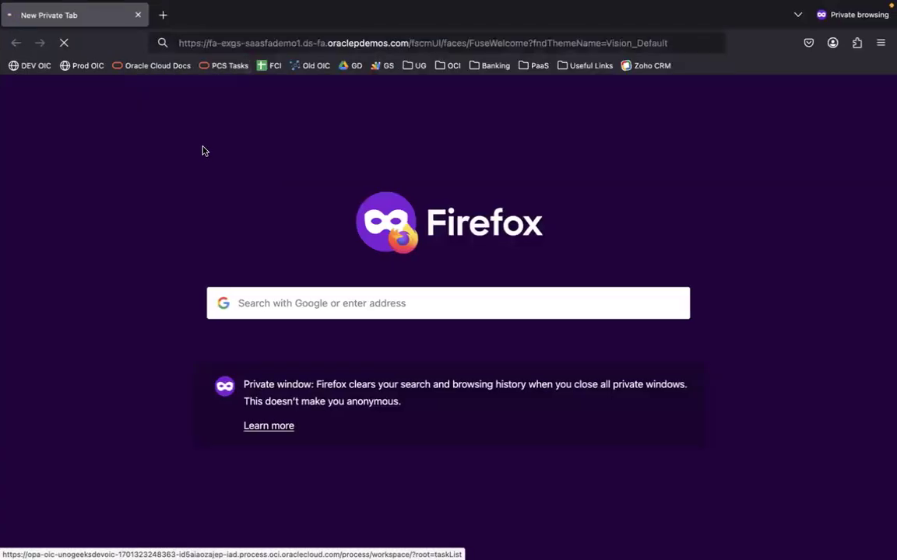
{"action": "key", "text": "super+Tab"}
{"action": "key", "text": "super+Tab"}
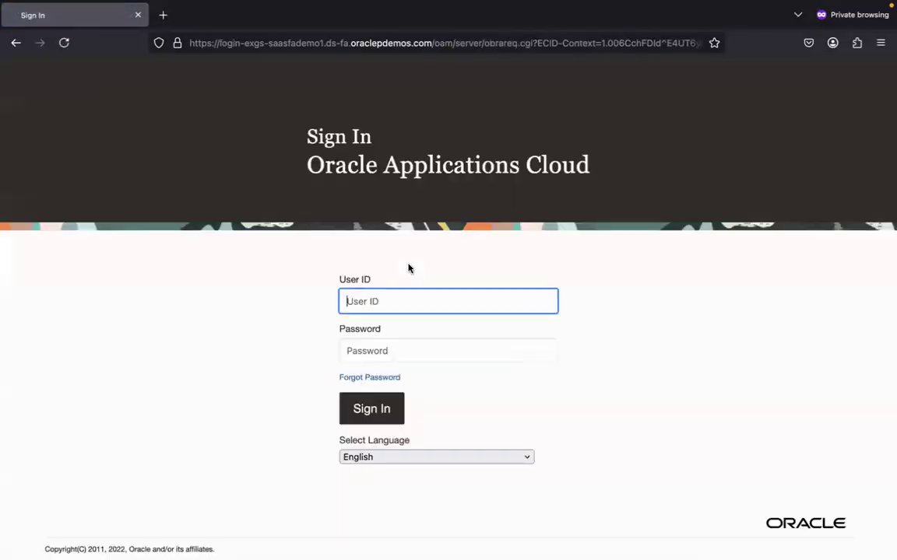
Sign in with the new user's ID and the password copied from the instance sheet
{"action": "left_click", "coordinate": [398, 306]}
{"action": "type", "text": "anil.j"}
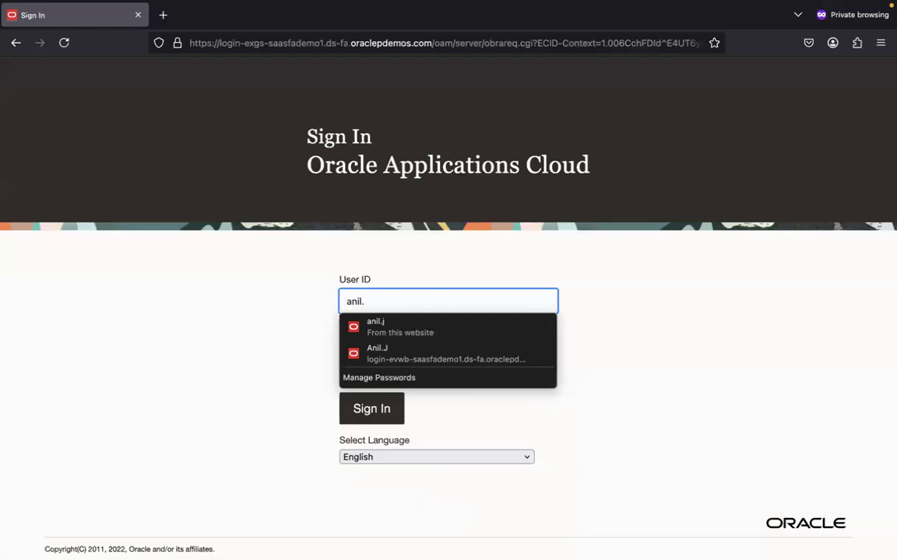
{"action": "key", "text": "Tab"}
{"action": "key", "text": "super+Tab"}
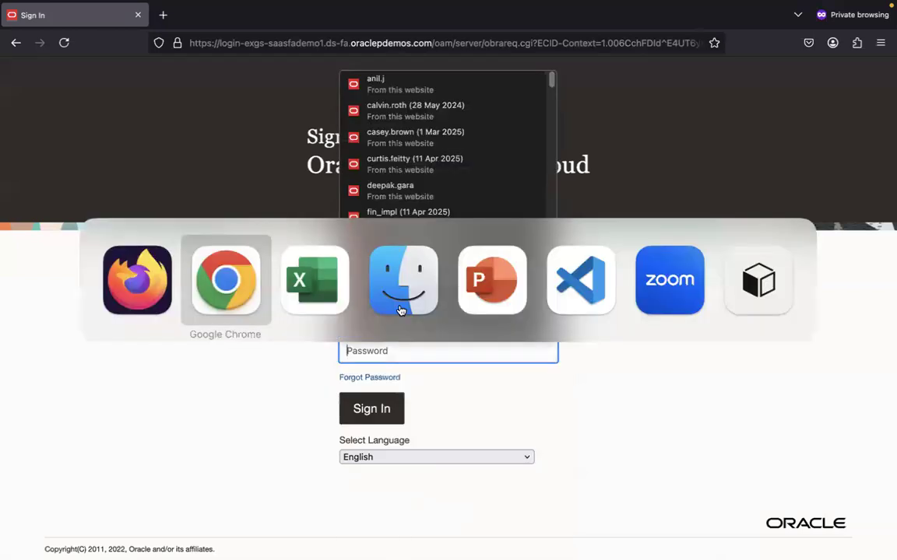
{"action": "left_click", "coordinate": [371, 305]}
{"action": "key", "text": "super+c"}
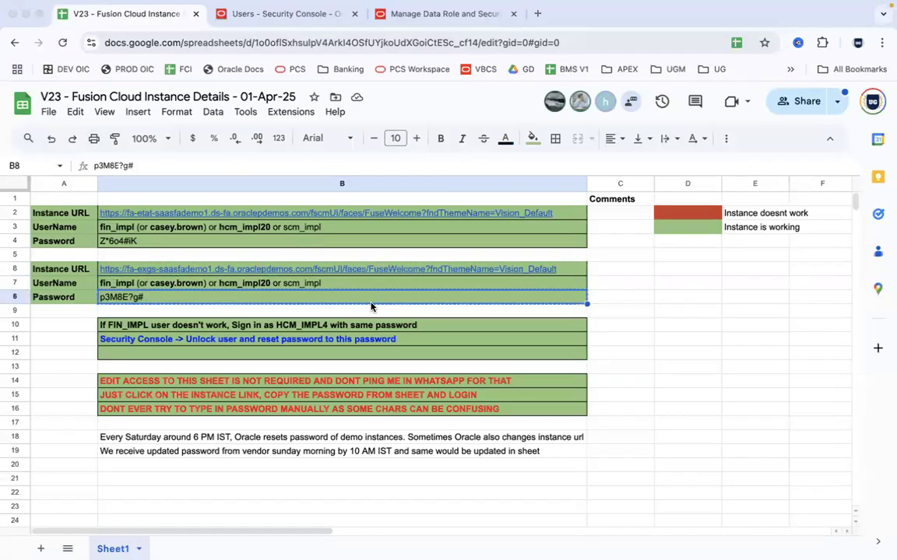
{"action": "key", "text": "super+Tab"}
{"action": "key", "text": "super+v"}
{"action": "left_click", "coordinate": [402, 409]}
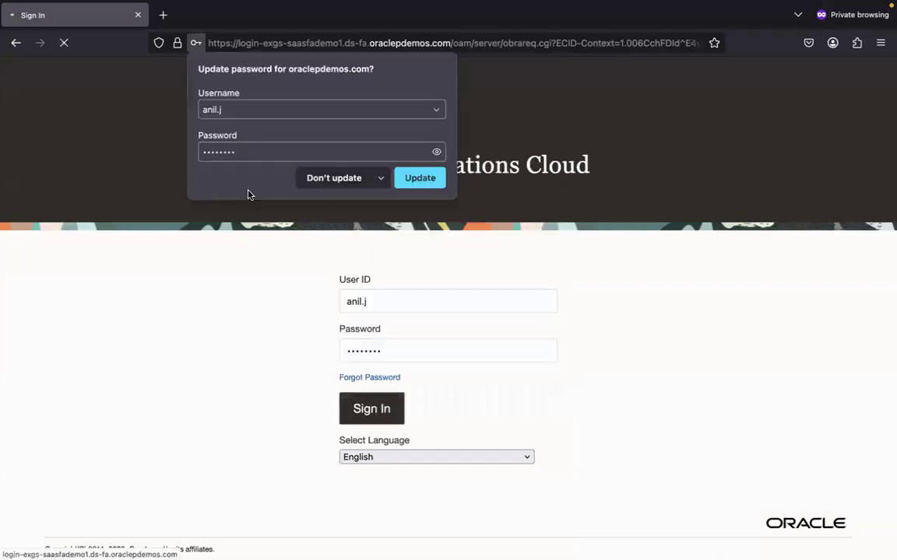
{"action": "left_click", "coordinate": [411, 180]}
Retry the sign-in with the user ID and password until the welcome page loads
{"action": "left_click", "coordinate": [388, 311]}
{"action": "type", "text": "anil.j"}
{"action": "key", "text": "Tab"}
{"action": "type", "text": ".."}
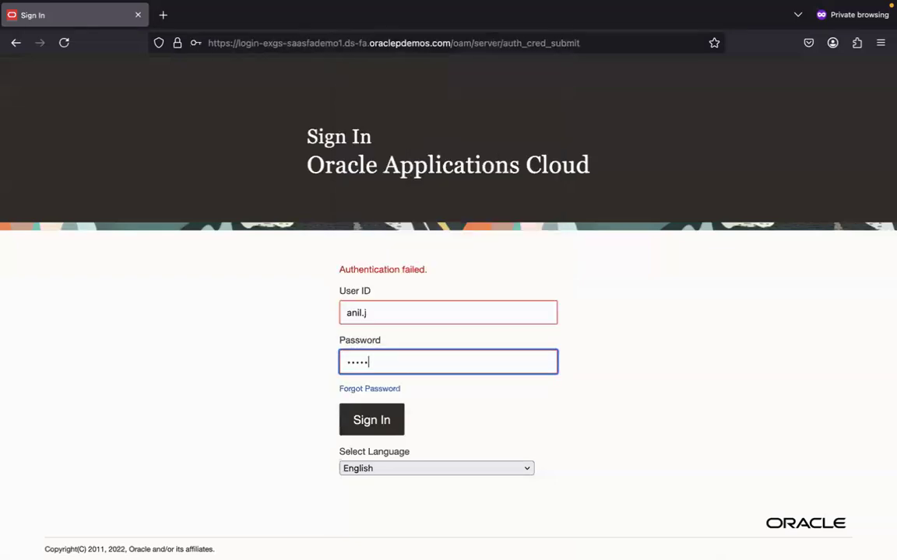
{"action": "left_click", "coordinate": [384, 417]}
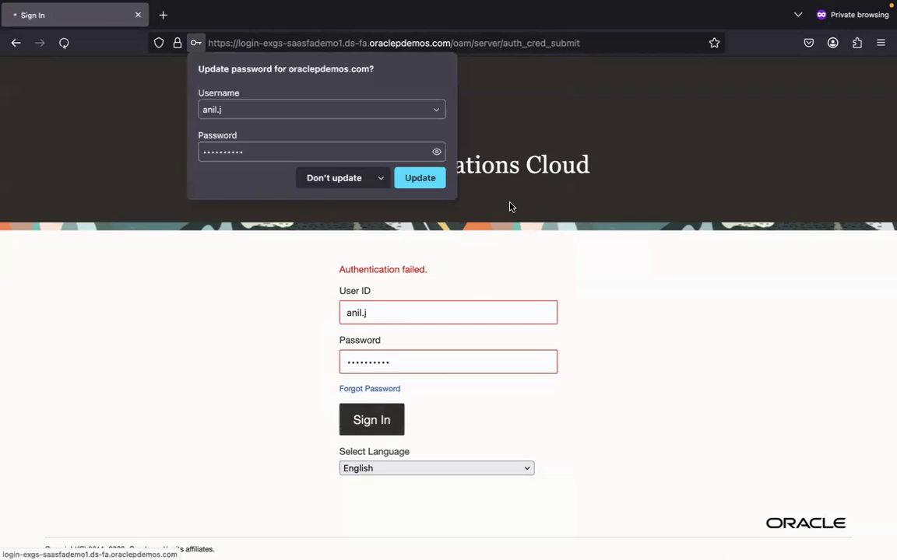
{"action": "left_click", "coordinate": [422, 178]}
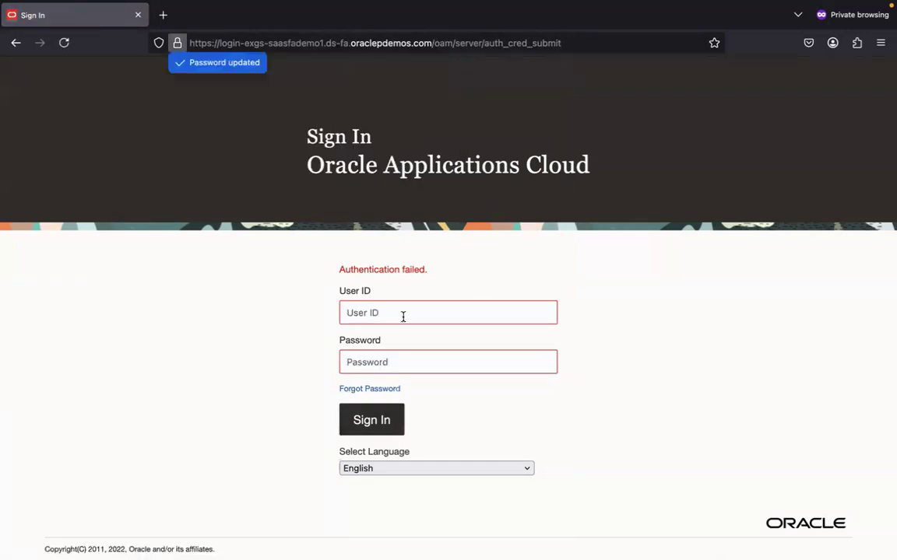
{"action": "left_click", "coordinate": [402, 314]}
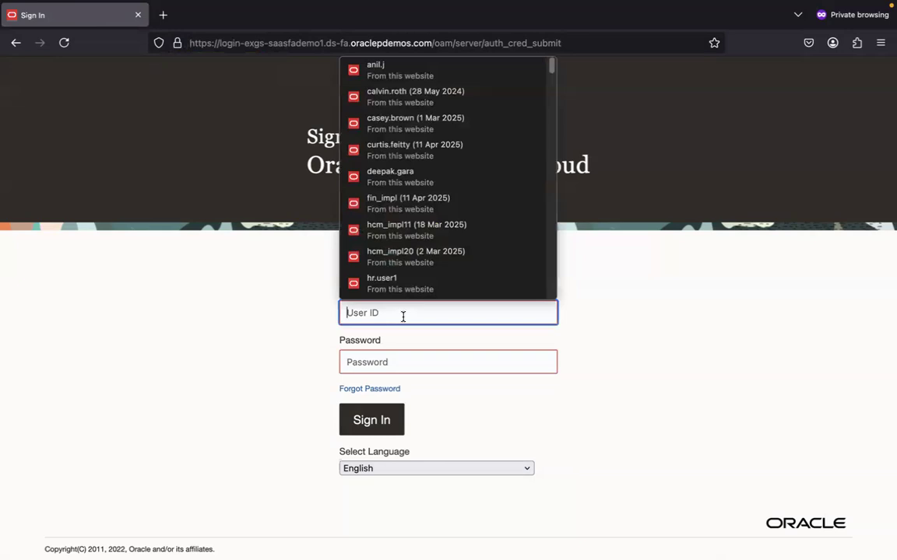
{"action": "type", "text": "anil.j"}
{"action": "key", "text": "Tab"}
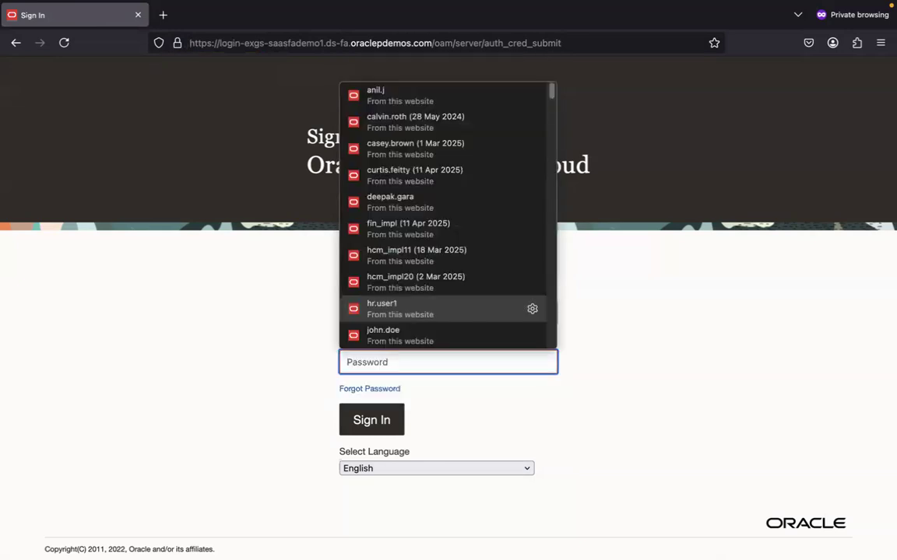
{"action": "type", "text": "**********"}
{"action": "key", "text": "Return"}
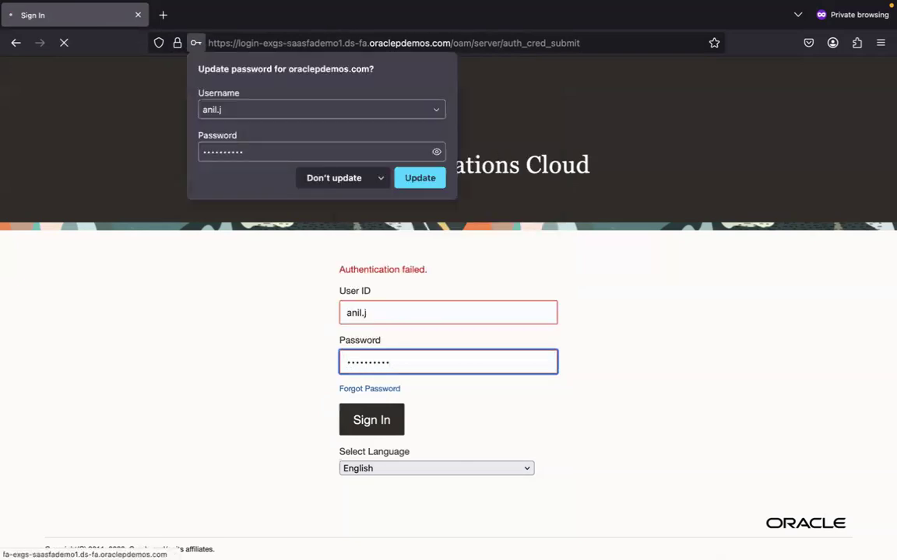
{"action": "left_click", "coordinate": [420, 178]}
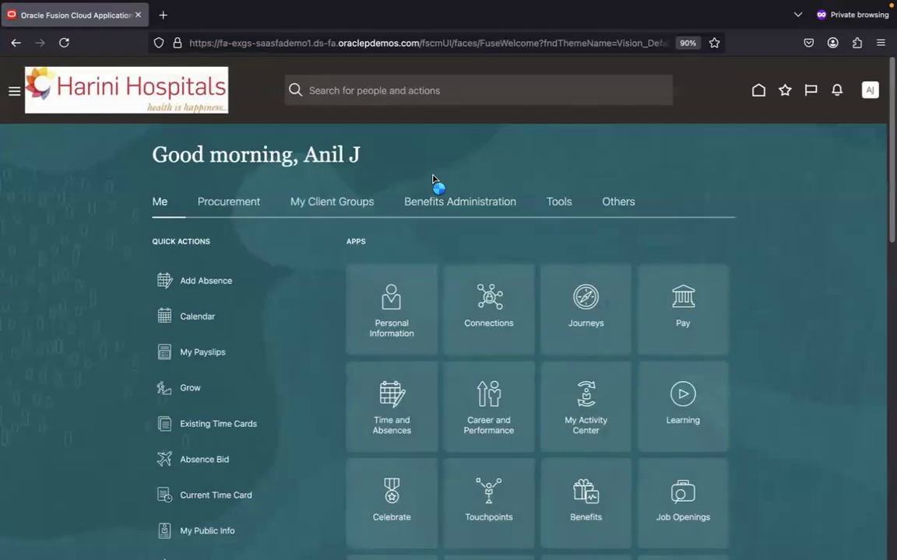
From My Client Groups, start Hire an Employee under New Person and open the Legal Employer list
{"action": "left_click", "coordinate": [345, 203]}
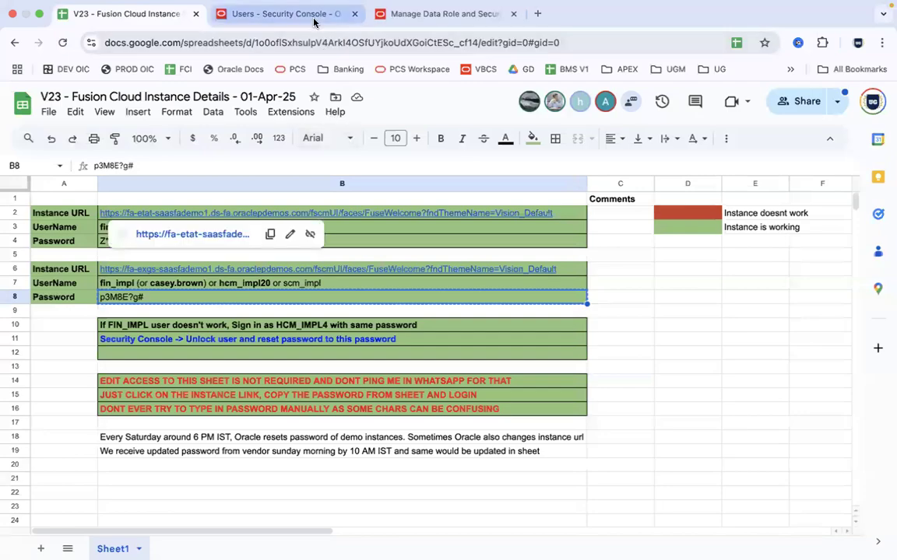
{"action": "left_click", "coordinate": [315, 14]}
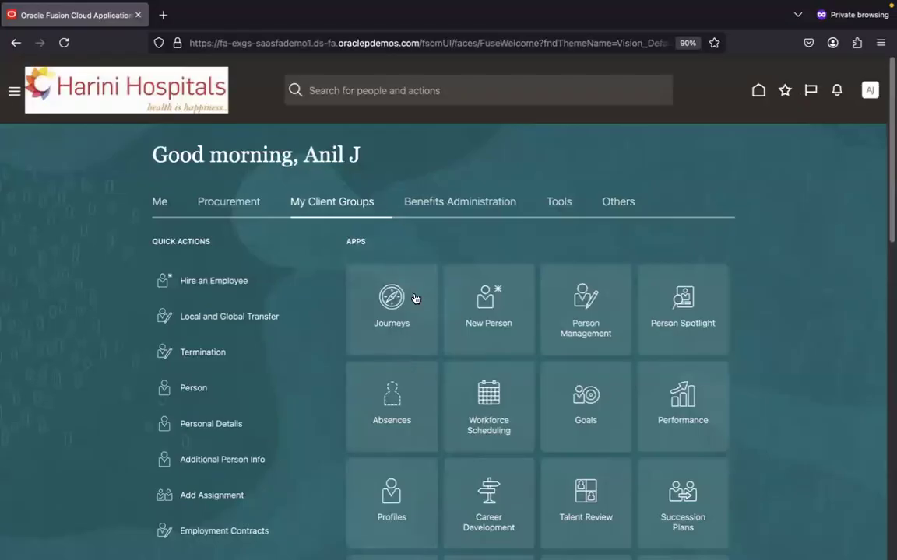
{"action": "left_click", "coordinate": [493, 287]}
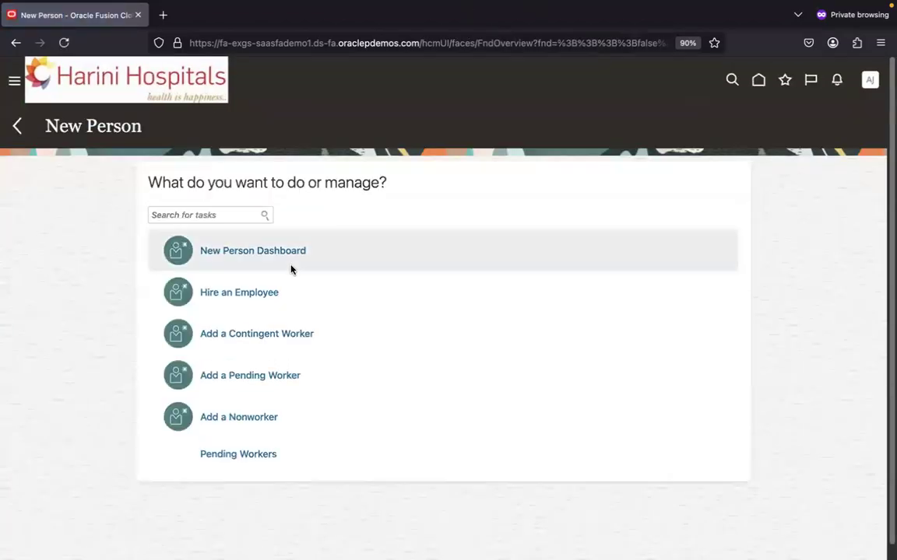
{"action": "left_click", "coordinate": [262, 301]}
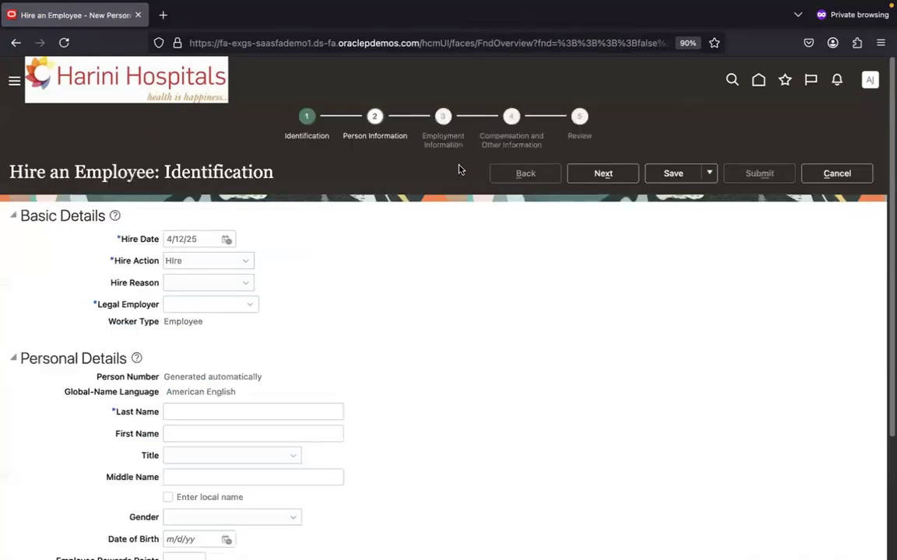
{"action": "left_click", "coordinate": [250, 304]}
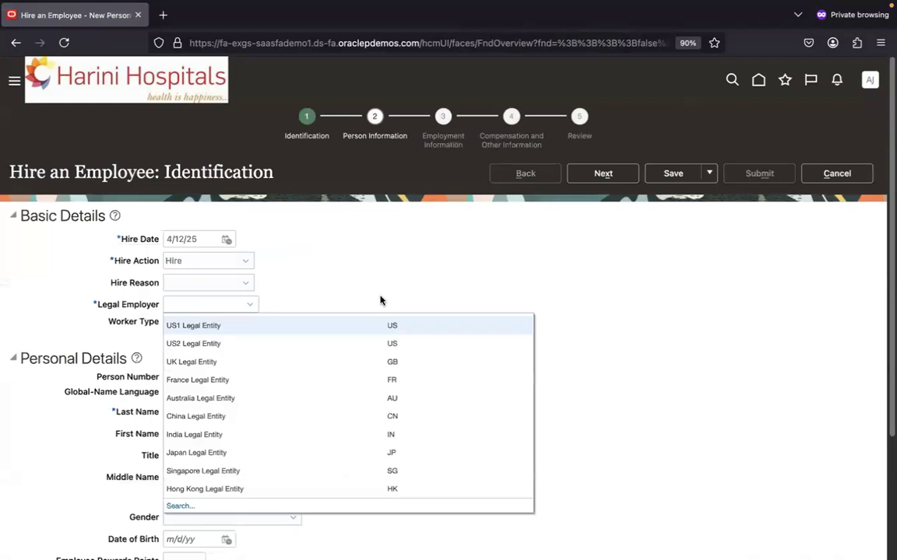
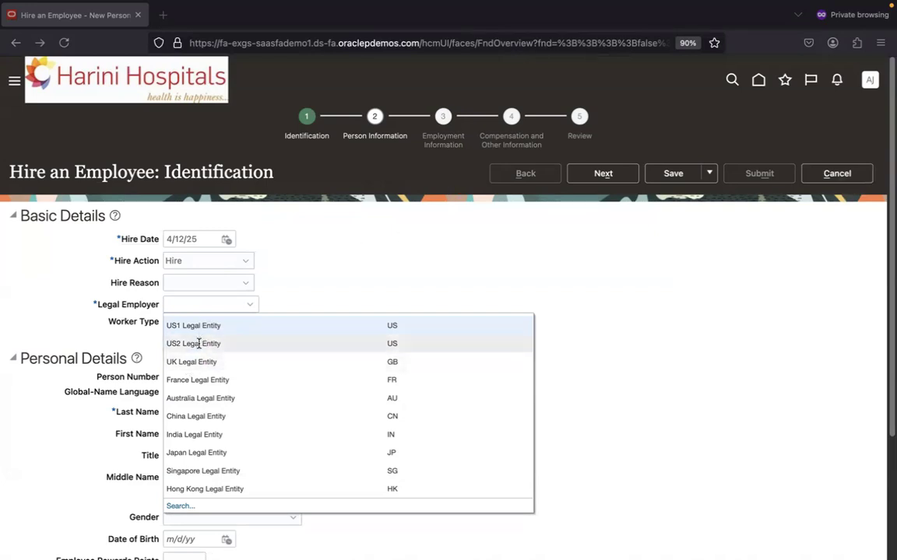
Review the legal employers, leave US2 Legal Entity selected, then cancel the hire without saving
{"action": "left_click", "coordinate": [180, 306]}
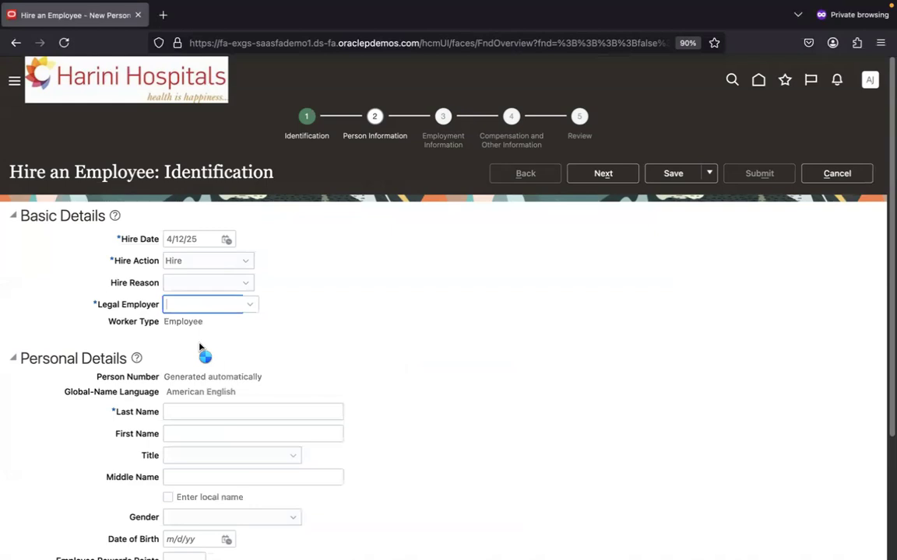
{"action": "left_click", "coordinate": [250, 306]}
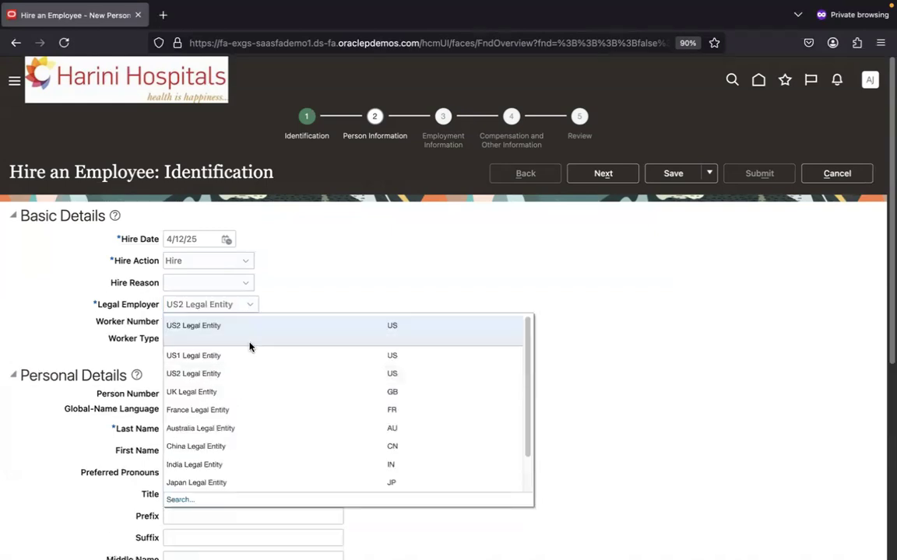
{"action": "key", "text": "super+Tab"}
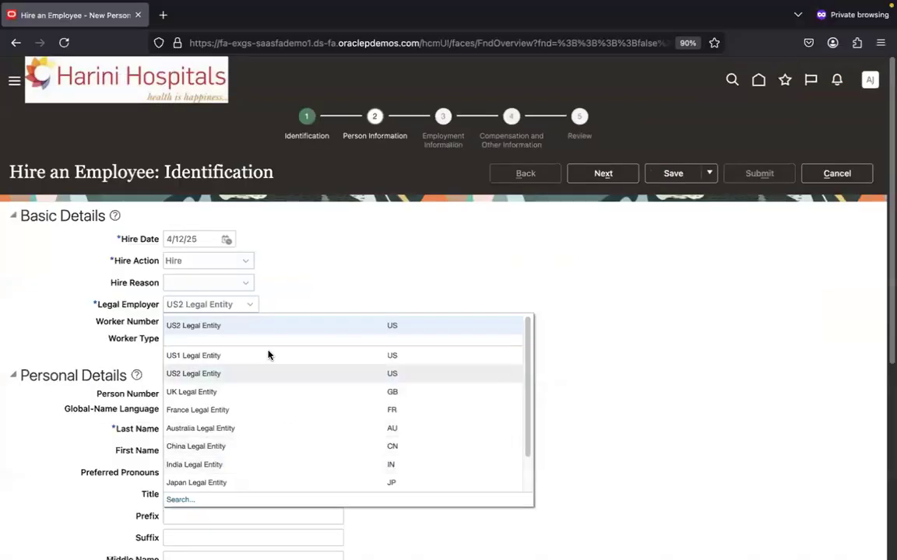
{"action": "left_click", "coordinate": [344, 302]}
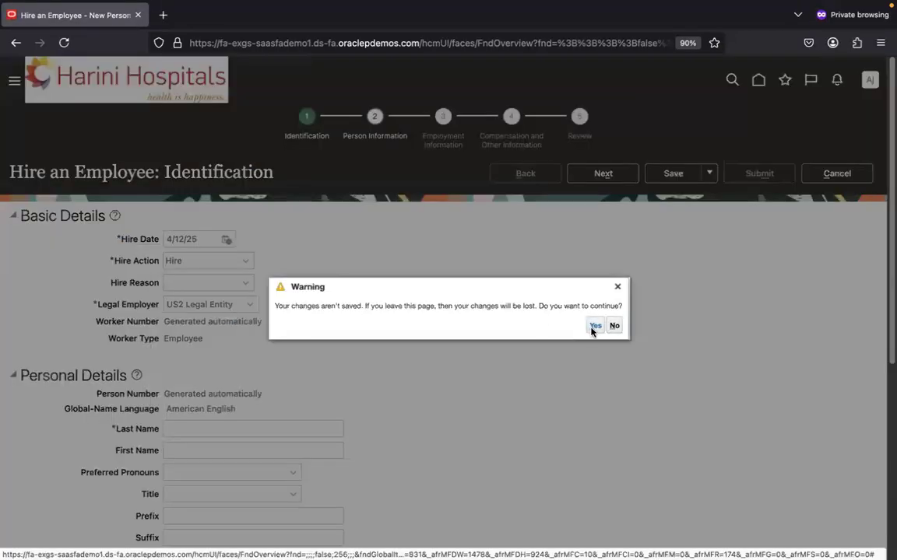
{"action": "left_click", "coordinate": [594, 326]}
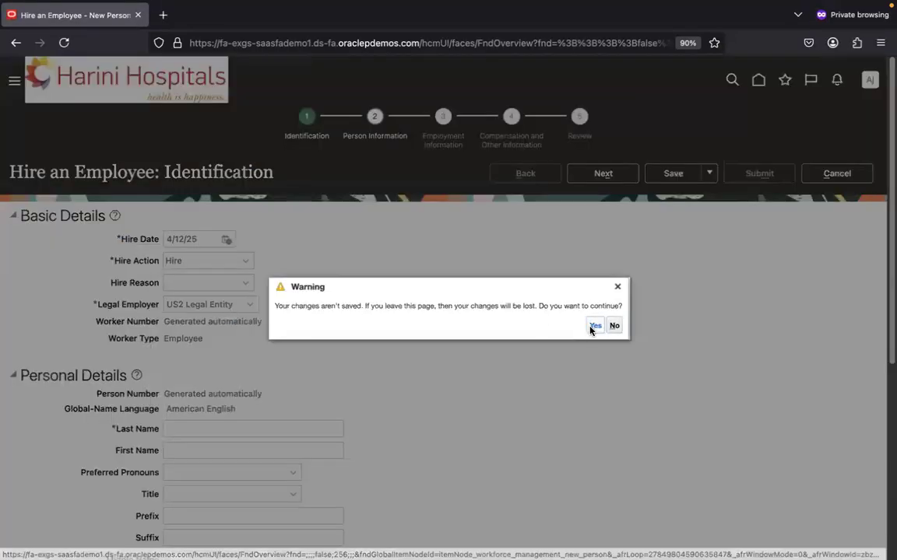
{"action": "left_click", "coordinate": [17, 126]}
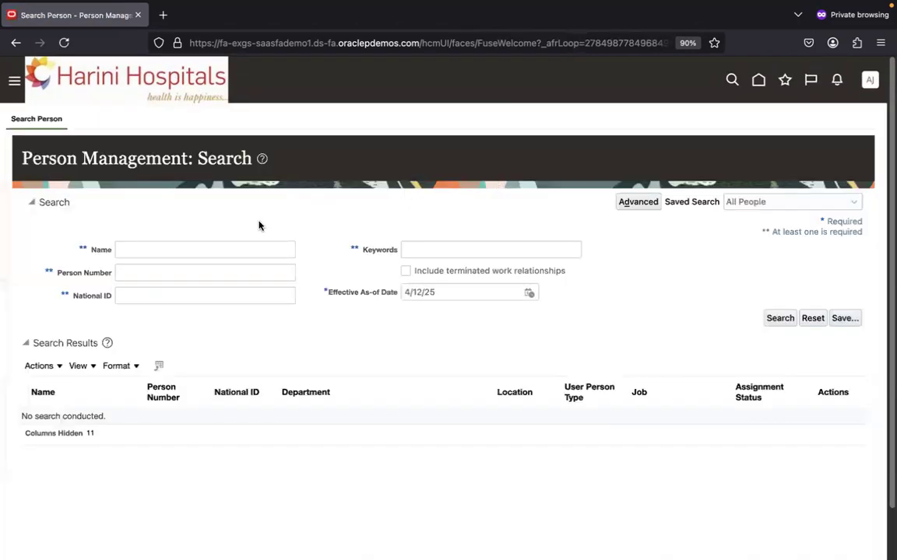
Search Person Management by name for 'Curtis%' to list the matching employees
{"action": "left_click", "coordinate": [230, 247]}
{"action": "type", "text": "Curtis%"}
{"action": "key", "text": "Return"}
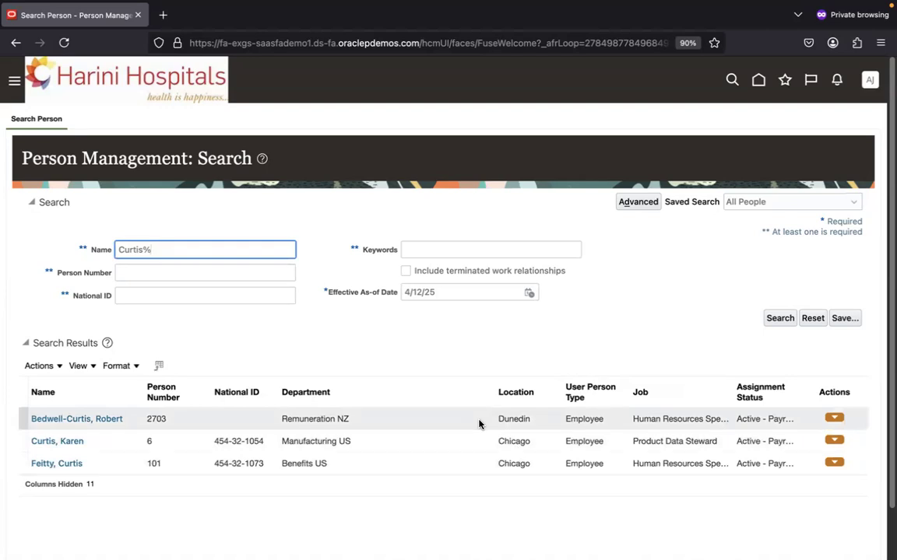
{"action": "key", "text": "super+Tab"}
Search data roles for Emerson and widen the Role Code column to read its full code
{"action": "left_click", "coordinate": [428, 14]}
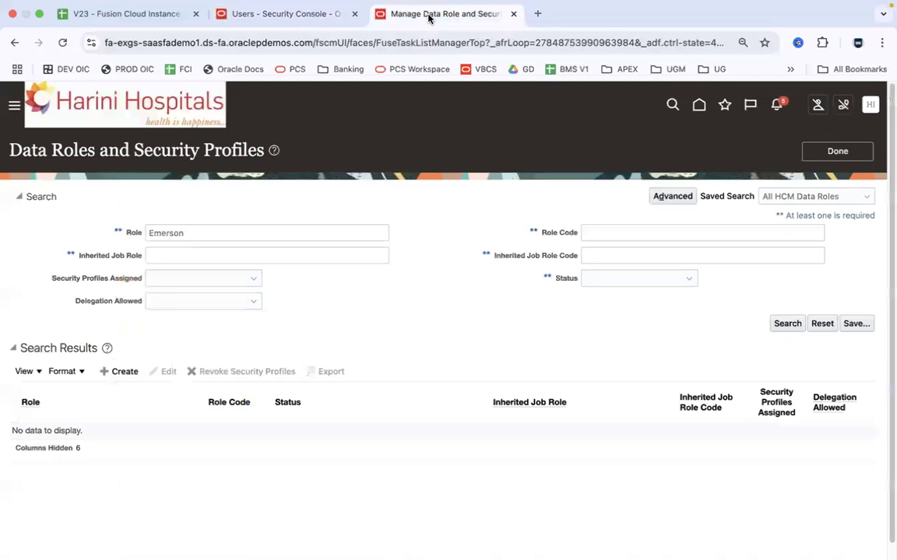
{"action": "left_click", "coordinate": [779, 325]}
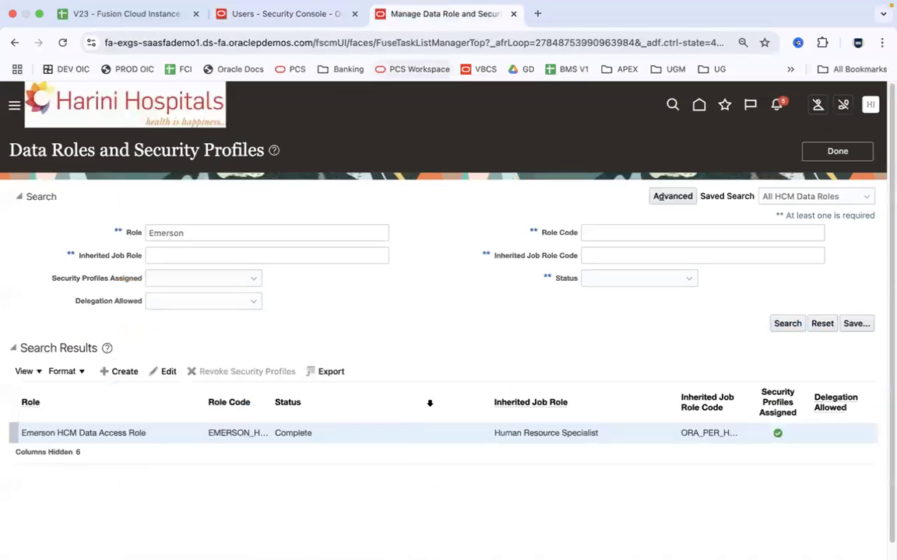
{"action": "left_click_drag", "start_coordinate": [315, 405], "coordinate": [426, 394]}
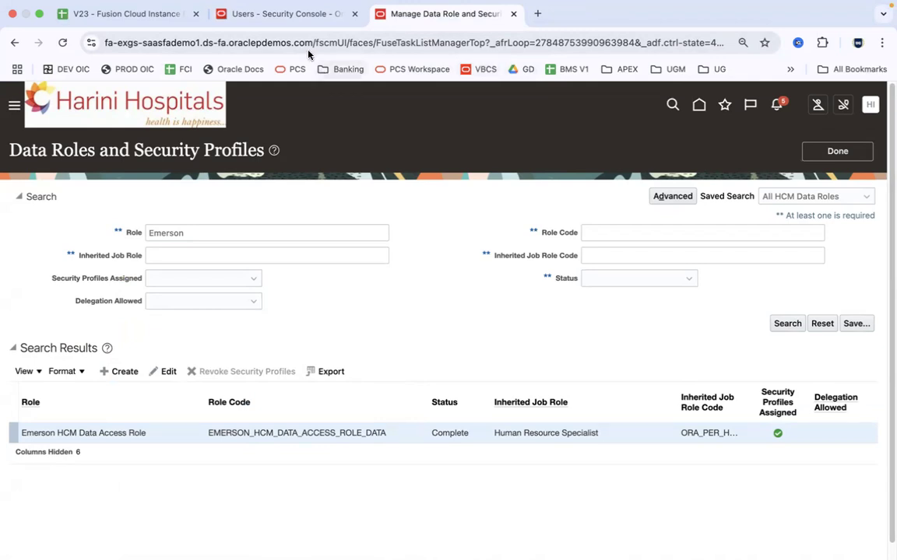
{"action": "left_click", "coordinate": [268, 14]}
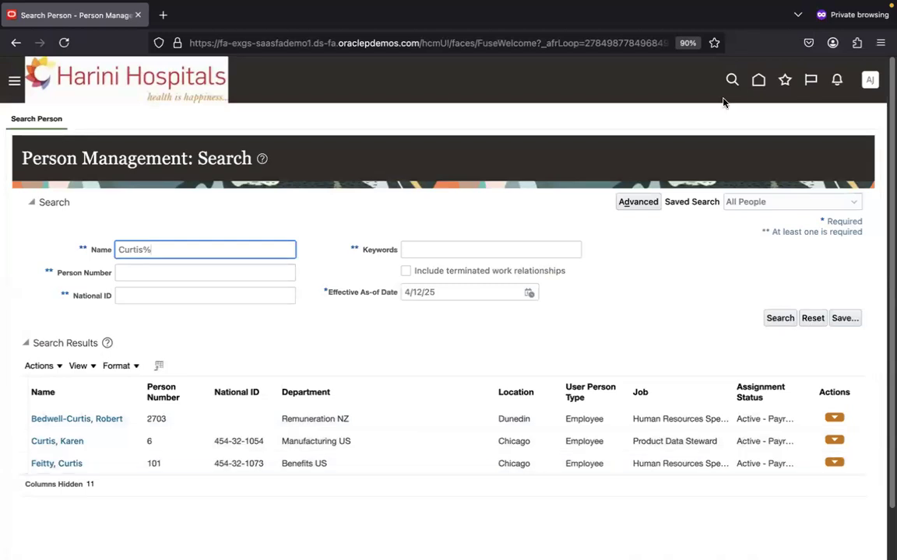
Close the data roles and security profiles task and return to the setup page
{"action": "left_click", "coordinate": [758, 81]}
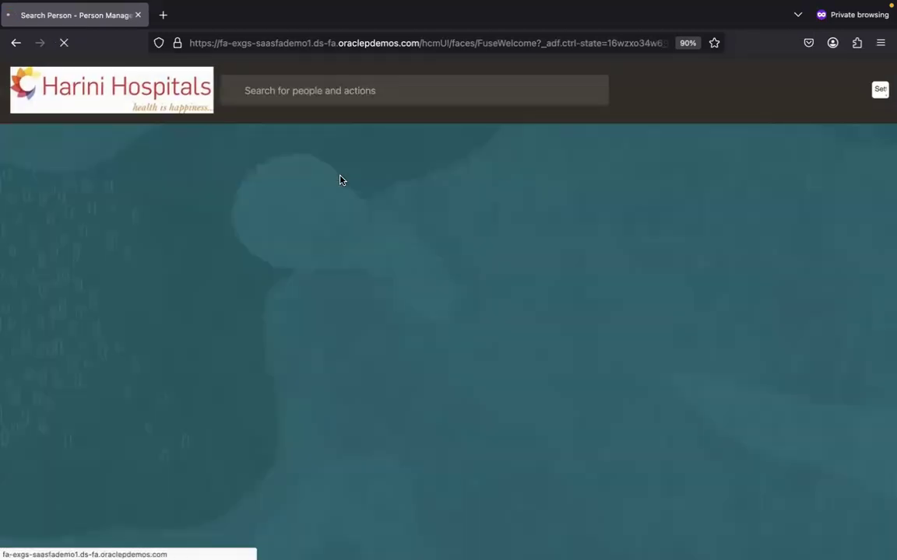
{"action": "key", "text": "ctrl+Left"}
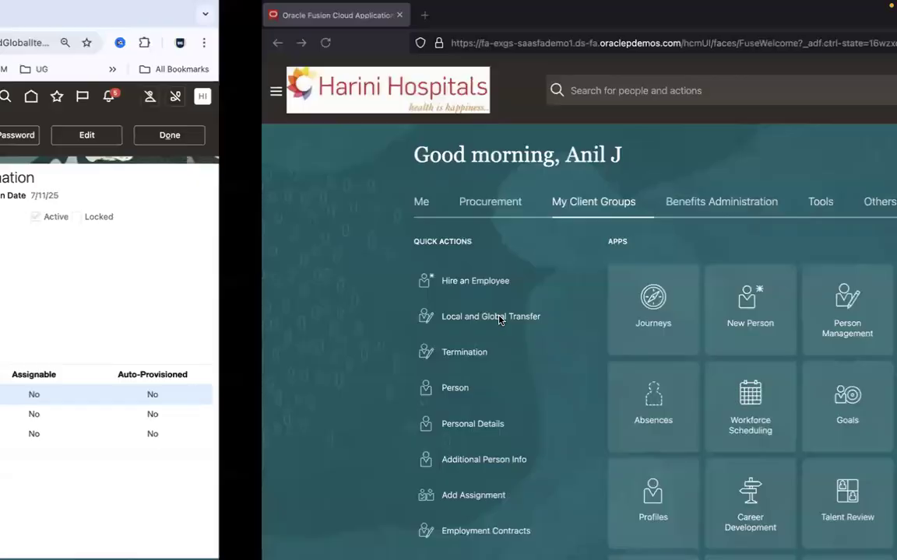
{"action": "left_click", "coordinate": [460, 13]}
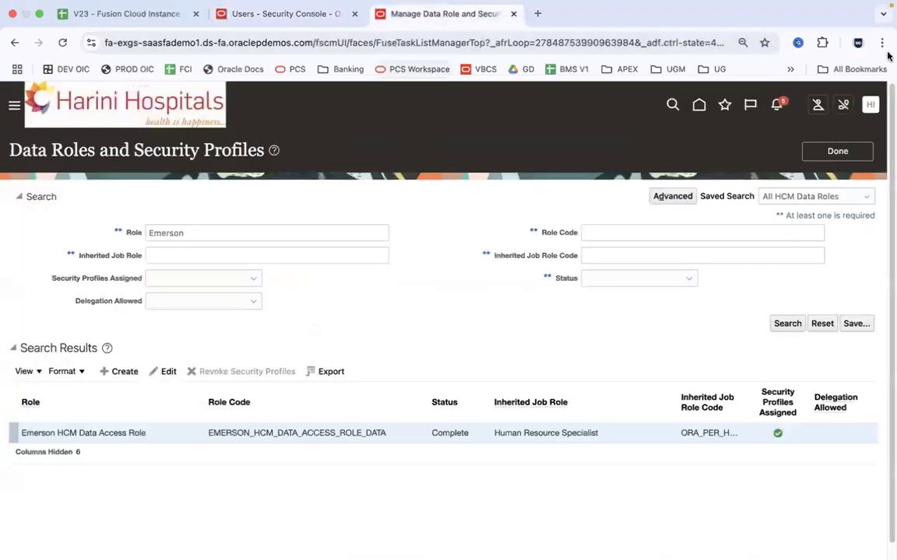
{"action": "left_click", "coordinate": [835, 151]}
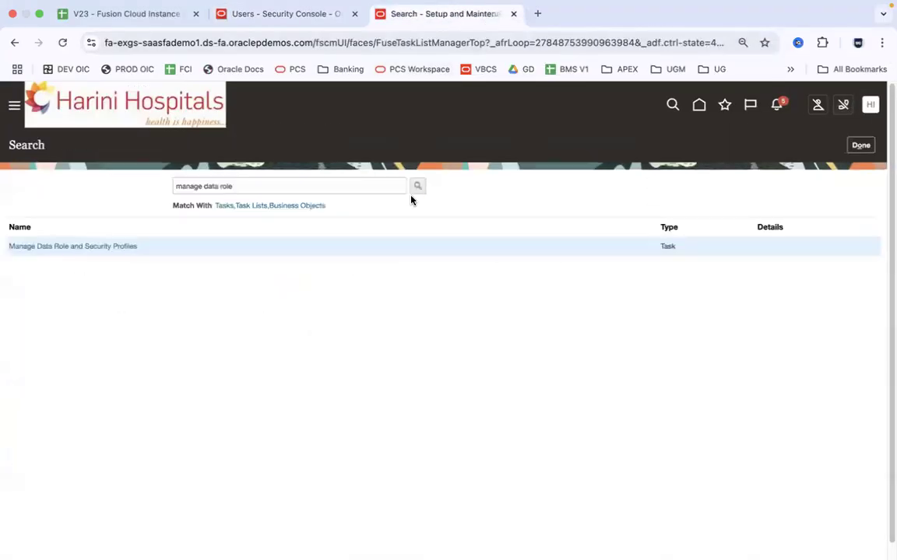
{"action": "left_click", "coordinate": [861, 148]}
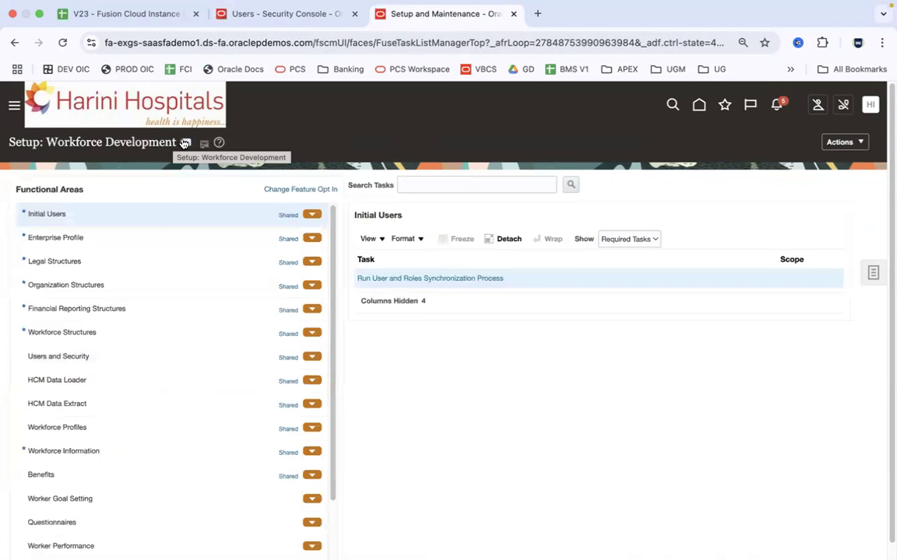
In Workforce Deployment's Users and Security, show all tasks and open Manage Organization Security Profile
{"action": "left_click", "coordinate": [186, 142]}
{"action": "left_click", "coordinate": [289, 284]}
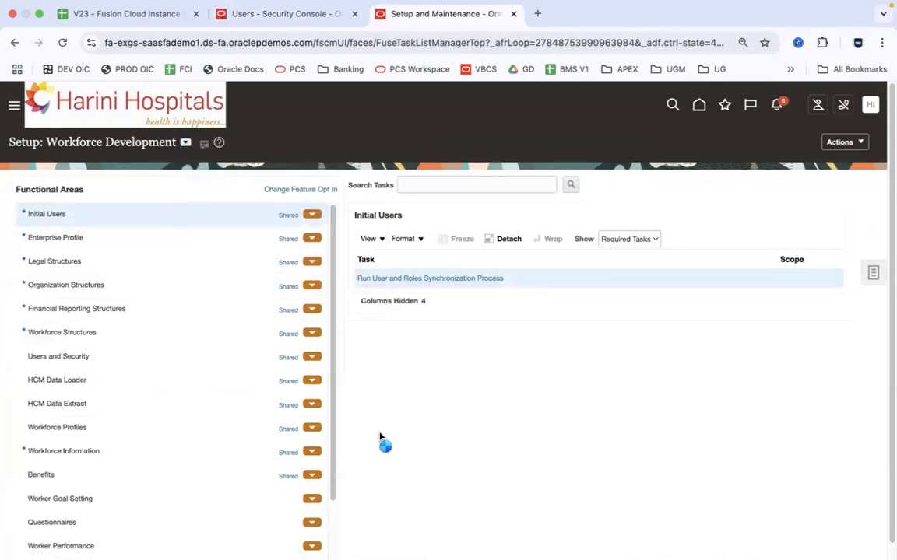
{"action": "left_click", "coordinate": [118, 355]}
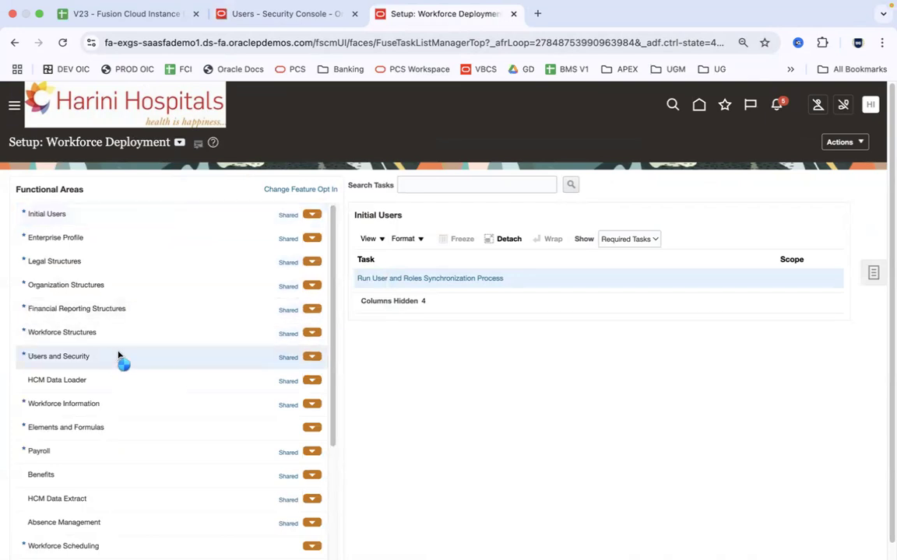
{"action": "left_click", "coordinate": [651, 241]}
{"action": "left_click", "coordinate": [634, 226]}
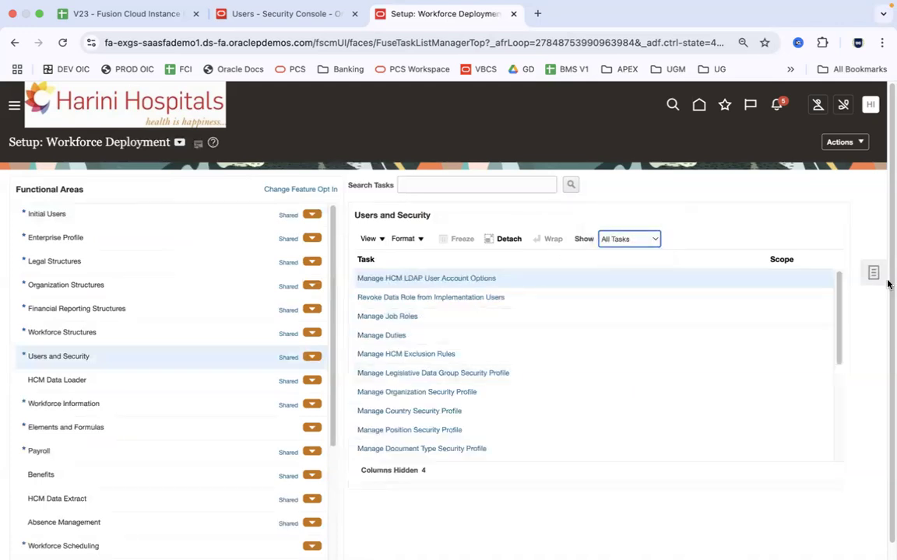
{"action": "left_click_drag", "start_coordinate": [838, 305], "coordinate": [840, 349]}
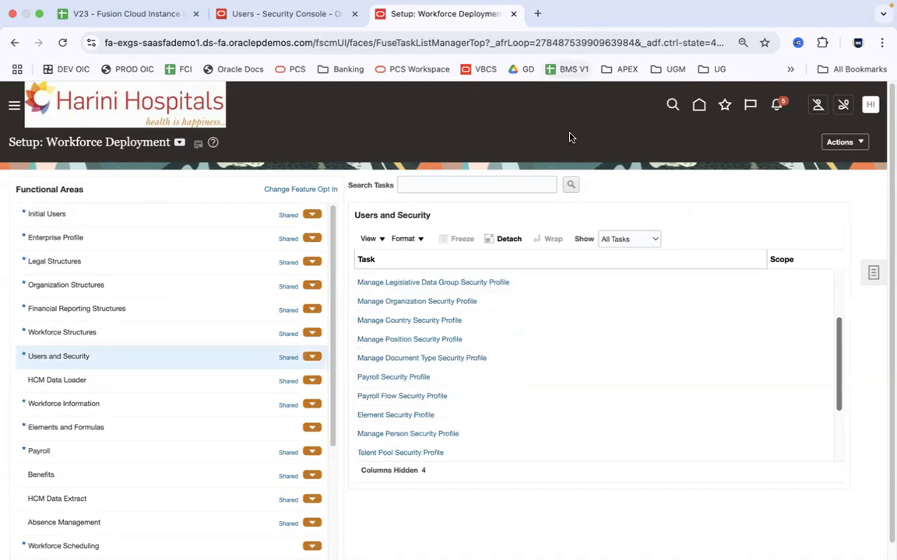
{"action": "left_click", "coordinate": [440, 303]}
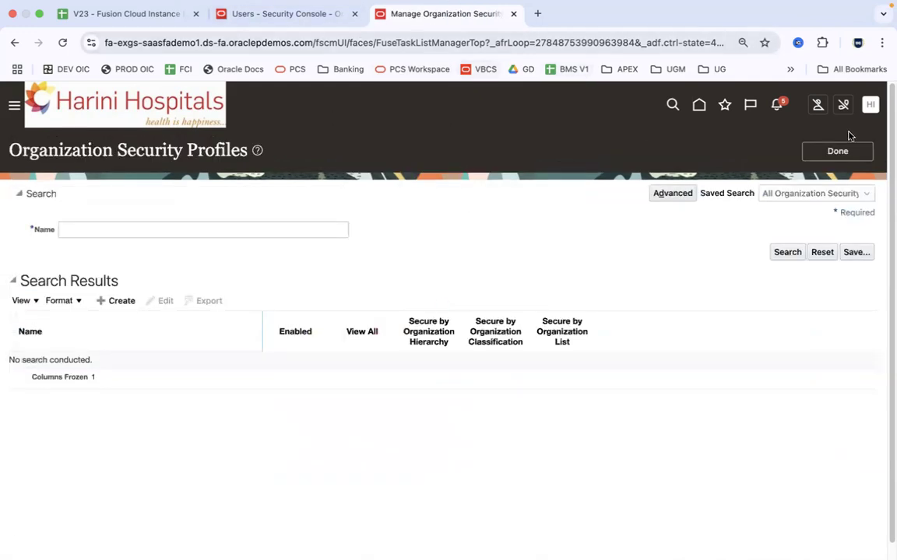
Reopen the organization security profiles task and search for 'View ALl Countries'
{"action": "left_click", "coordinate": [836, 151]}
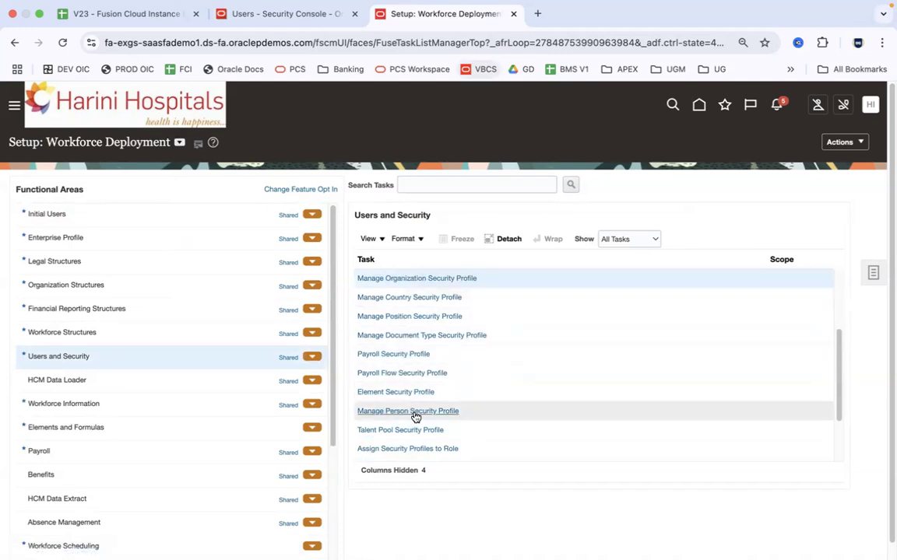
{"action": "left_click", "coordinate": [425, 278]}
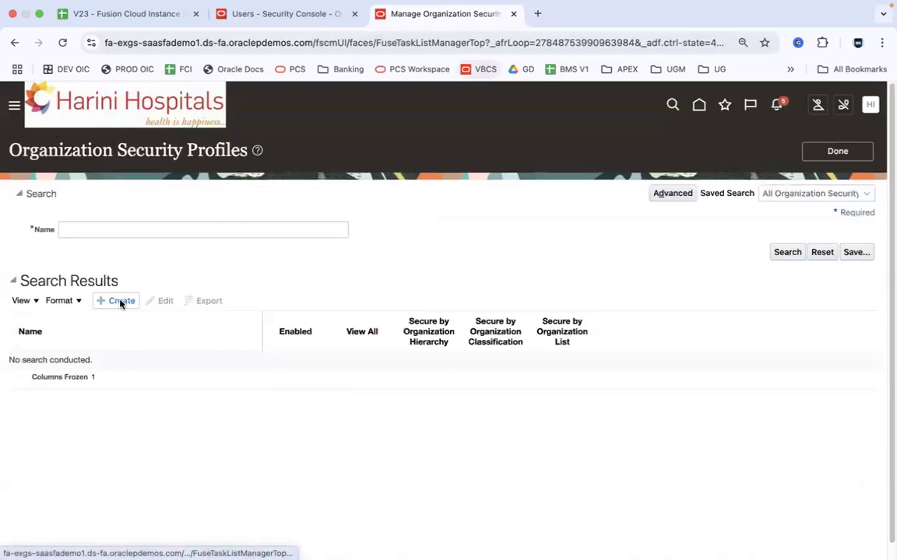
{"action": "left_click", "coordinate": [145, 227]}
{"action": "type", "text": "View ALl Countries"}
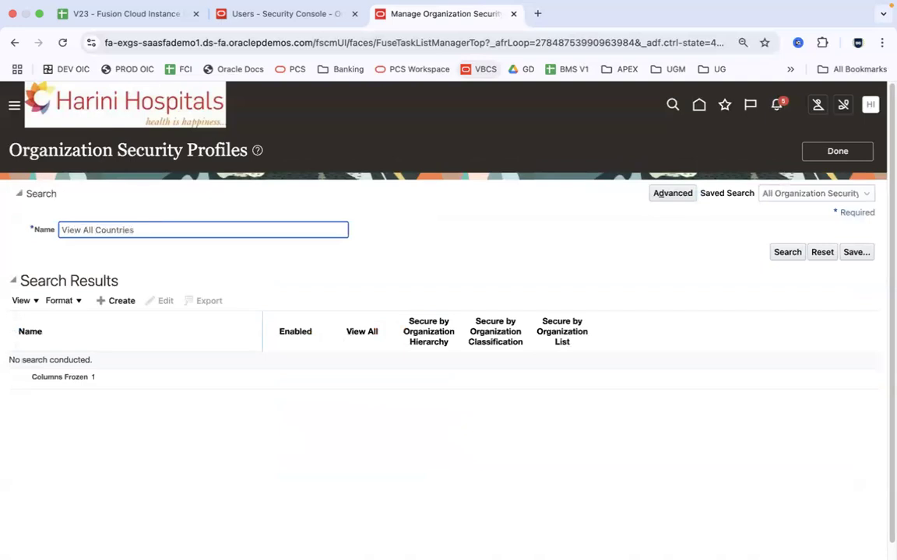
{"action": "left_click", "coordinate": [793, 261]}
Search for and inspect the View All Organizations profile, leaving it unchanged
{"action": "double_click", "coordinate": [106, 231]}
{"action": "type", "text": "Organization"}
{"action": "key", "text": "Return"}
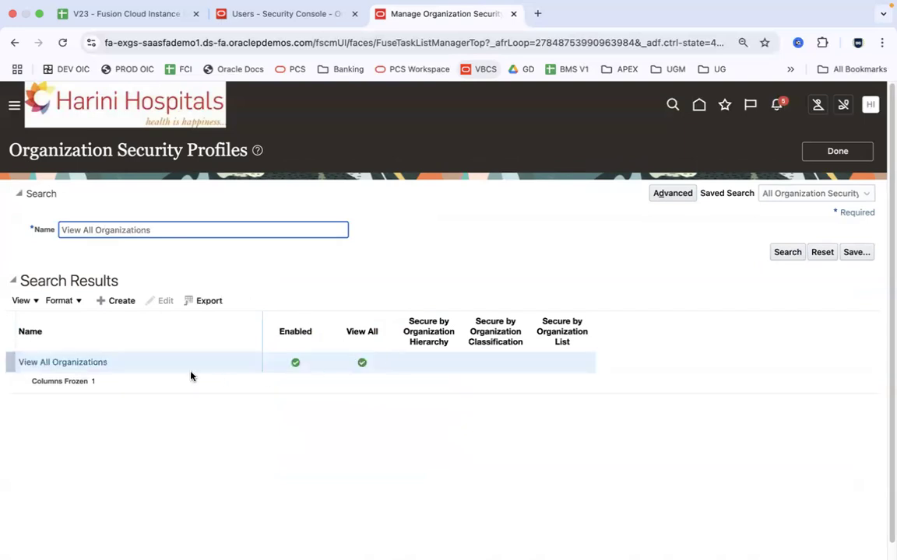
{"action": "left_click", "coordinate": [96, 363]}
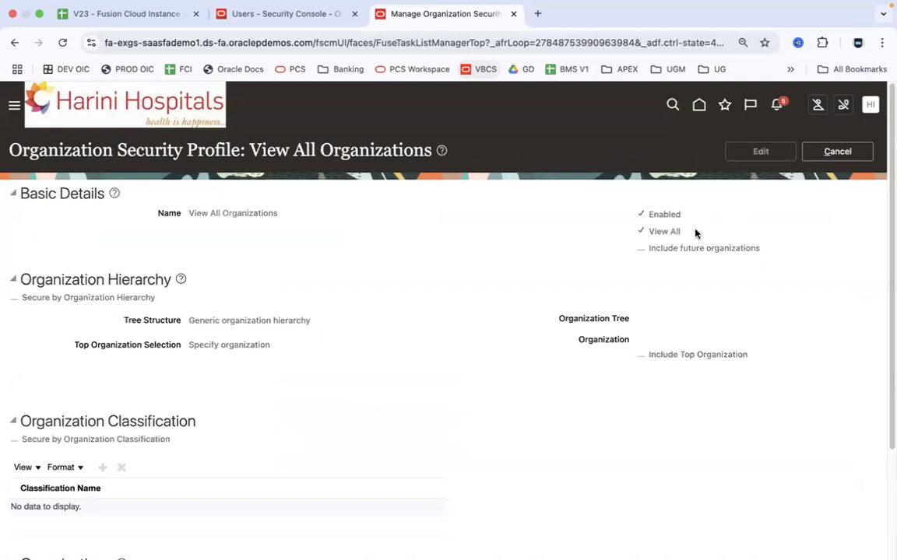
{"action": "left_click_drag", "start_coordinate": [698, 231], "coordinate": [630, 231]}
{"action": "left_click", "coordinate": [838, 151]}
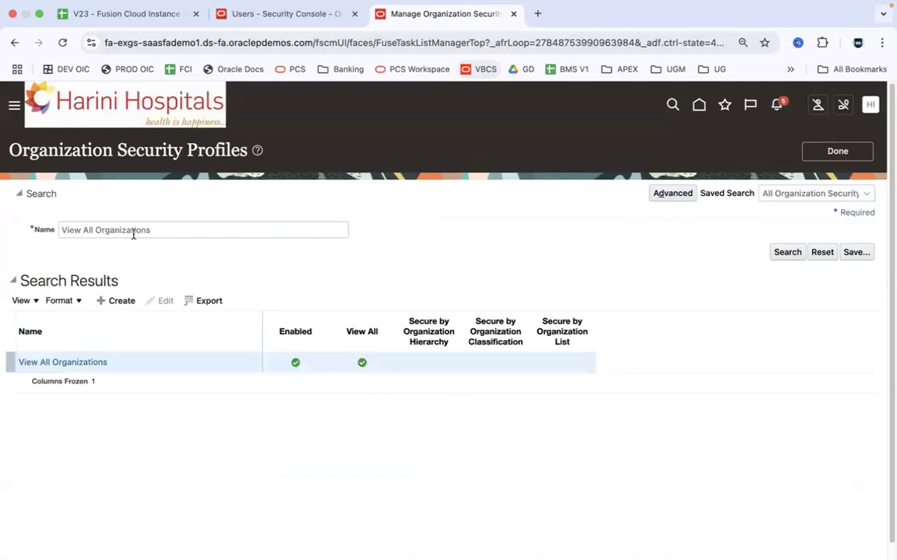
Create a new organization security profile, entering 'Emerson Org' as its name
{"action": "left_click", "coordinate": [124, 301]}
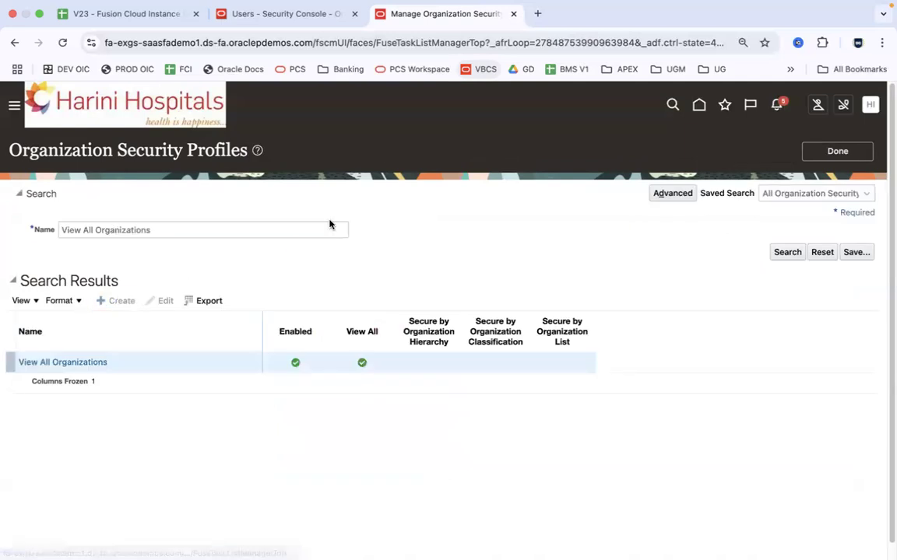
{"action": "left_click", "coordinate": [242, 219]}
{"action": "type", "text": "Emerson Org Securot"}
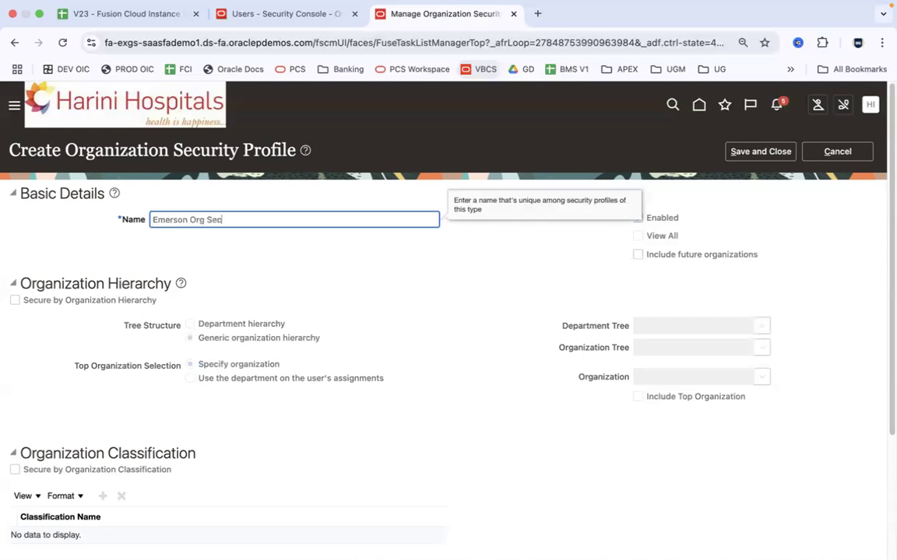
Complete the name as 'Emerson US Org Security Profile' with the profile marked Enabled
{"action": "left_click", "coordinate": [189, 219]}
{"action": "type", "text": "US"}
{"action": "left_click", "coordinate": [265, 224]}
{"action": "type", "text": "y Profile"}
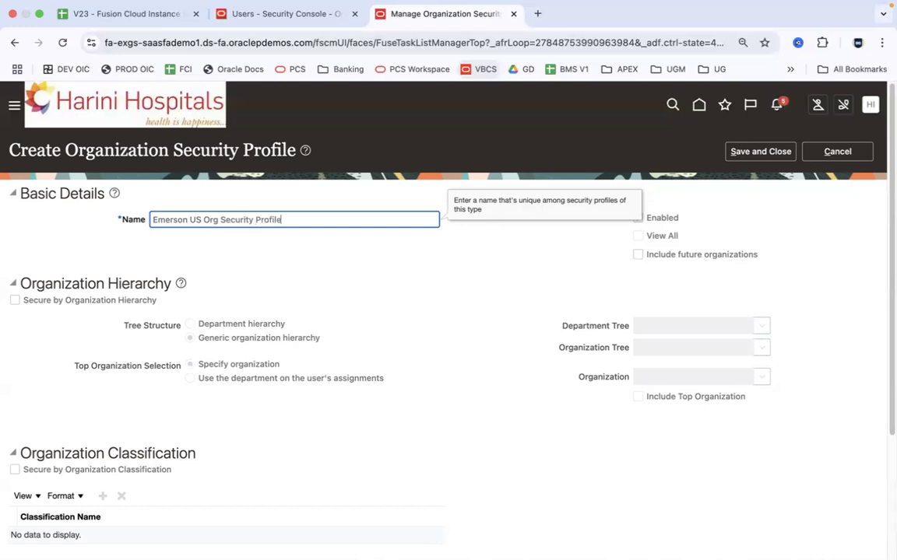
{"action": "left_click", "coordinate": [415, 260]}
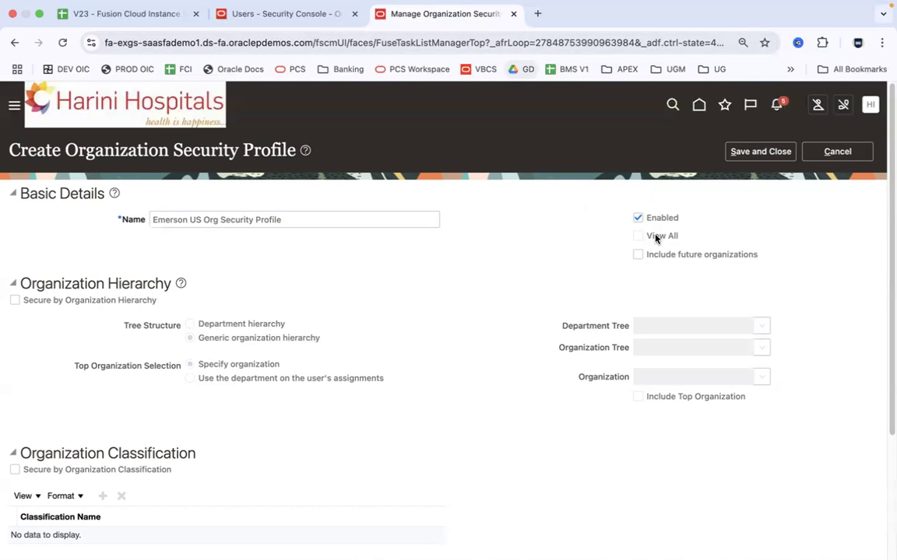
{"action": "left_click_drag", "start_coordinate": [889, 194], "coordinate": [888, 359]}
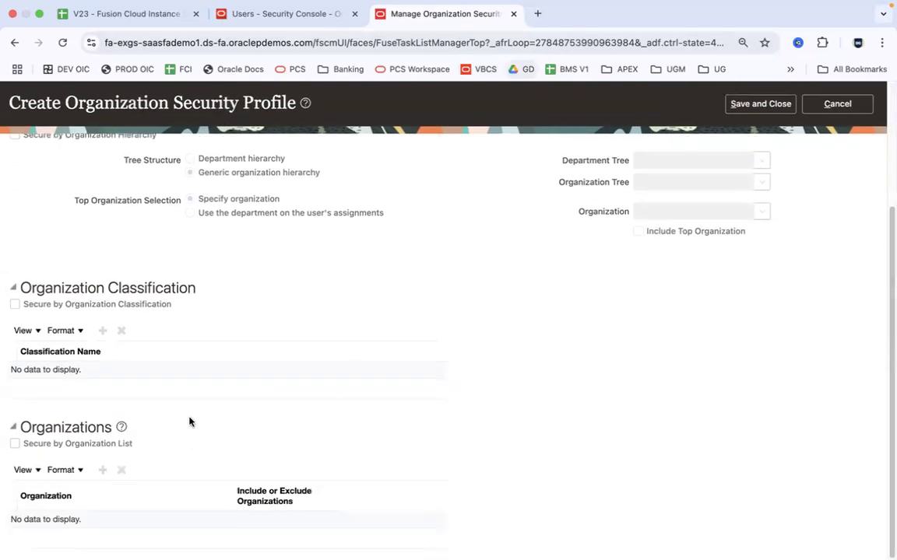
{"action": "left_click_drag", "start_coordinate": [887, 309], "coordinate": [888, 307]}
{"action": "left_click_drag", "start_coordinate": [888, 289], "coordinate": [888, 226]}
{"action": "scroll", "coordinate": [887, 226], "scroll_direction": "down", "scroll_amount": 1}
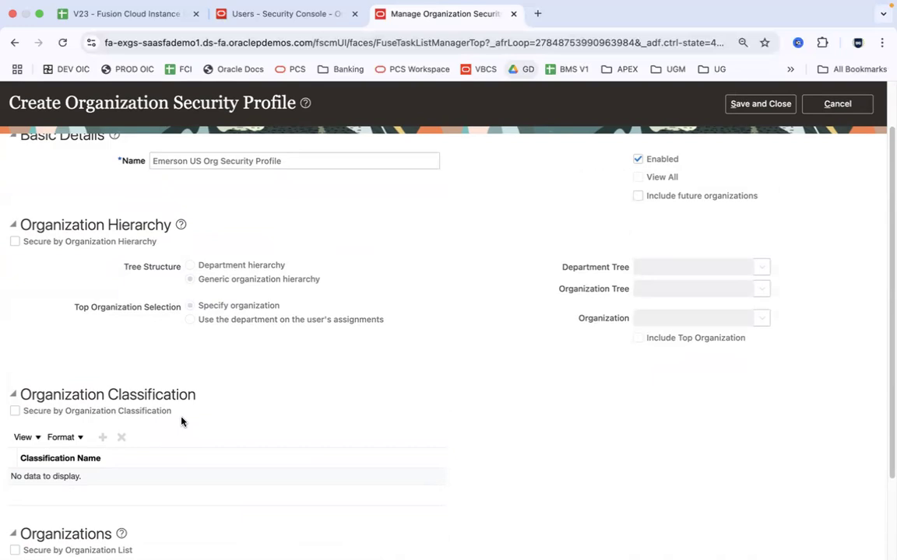
{"action": "left_click_drag", "start_coordinate": [887, 219], "coordinate": [889, 326]}
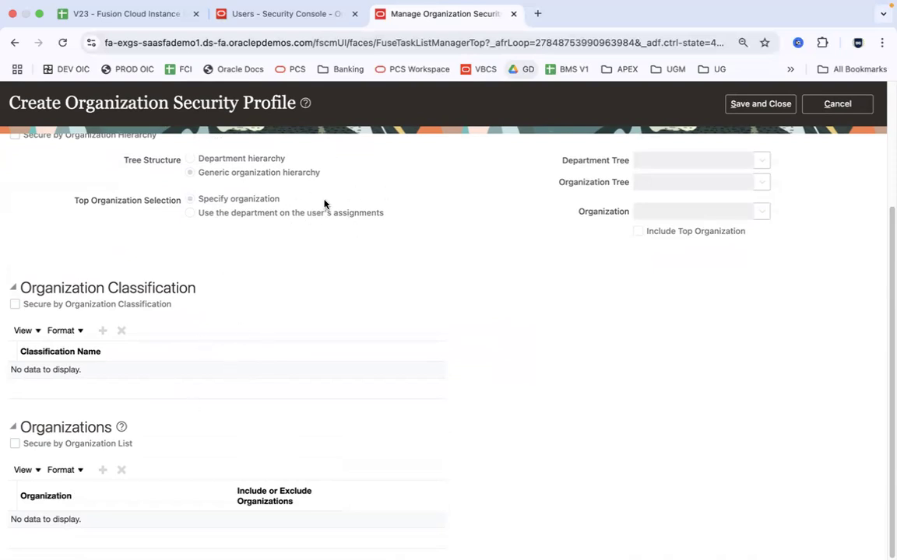
Secure the profile by organization list and try entering US1 in a new organization row
{"action": "left_click", "coordinate": [15, 444]}
{"action": "left_click", "coordinate": [102, 470]}
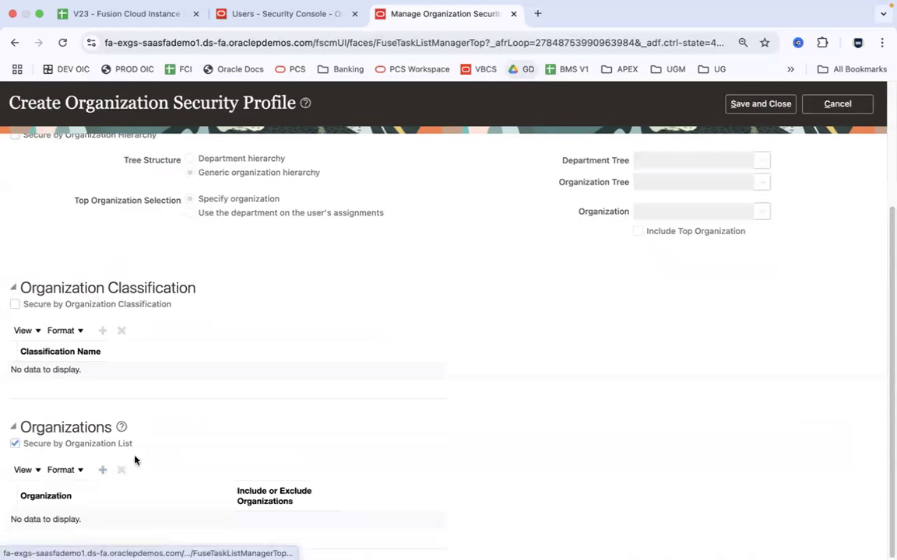
{"action": "left_click", "coordinate": [142, 525]}
{"action": "type", "text": "US1"}
{"action": "key", "text": "Tab"}
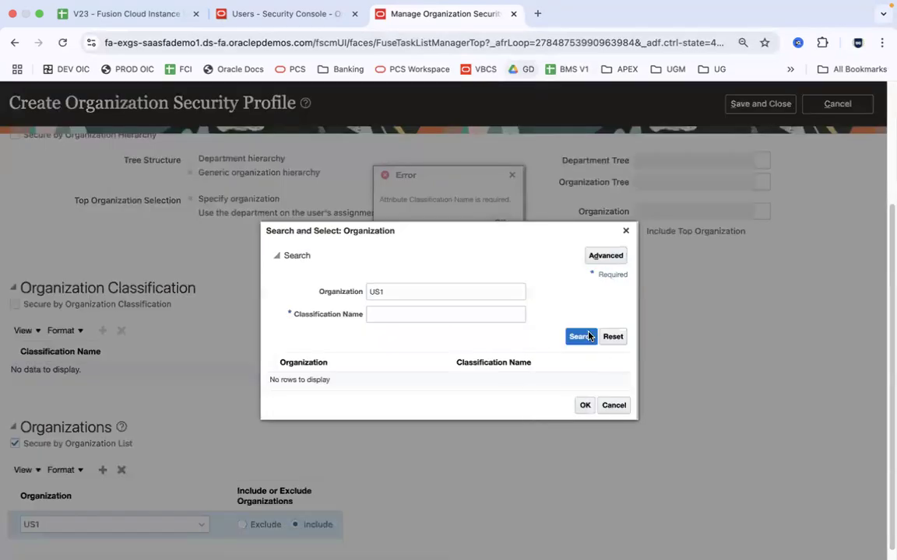
{"action": "left_click", "coordinate": [589, 336]}
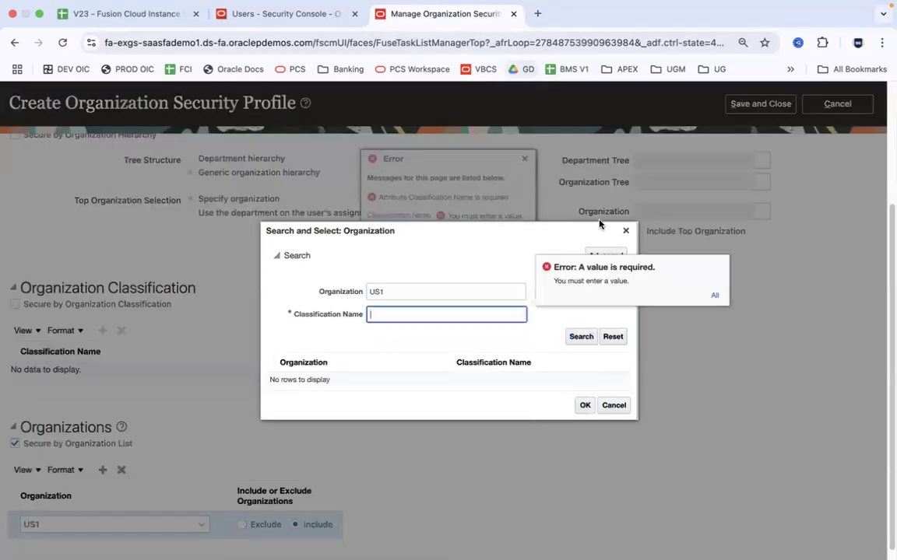
{"action": "left_click", "coordinate": [625, 230]}
{"action": "left_click", "coordinate": [524, 158]}
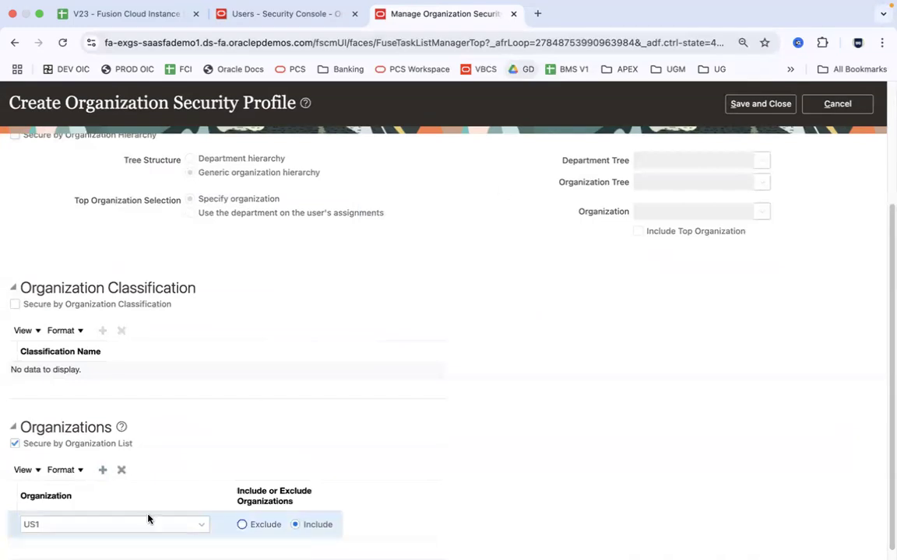
Open the full organization search and search for 'Legel Entity'
{"action": "left_click", "coordinate": [199, 528]}
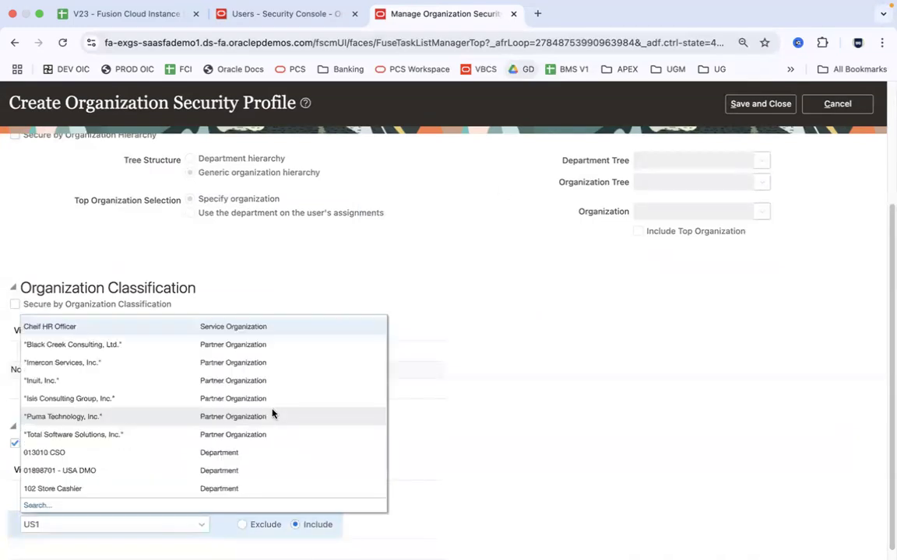
{"action": "left_click", "coordinate": [39, 506]}
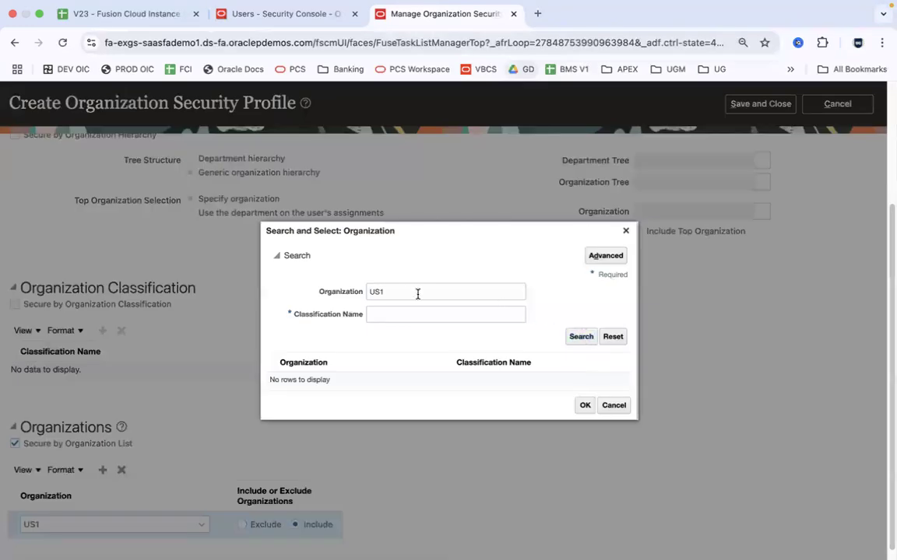
{"action": "left_click", "coordinate": [407, 292]}
{"action": "type", "text": "Lege"}
{"action": "type", "text": "l Entity"}
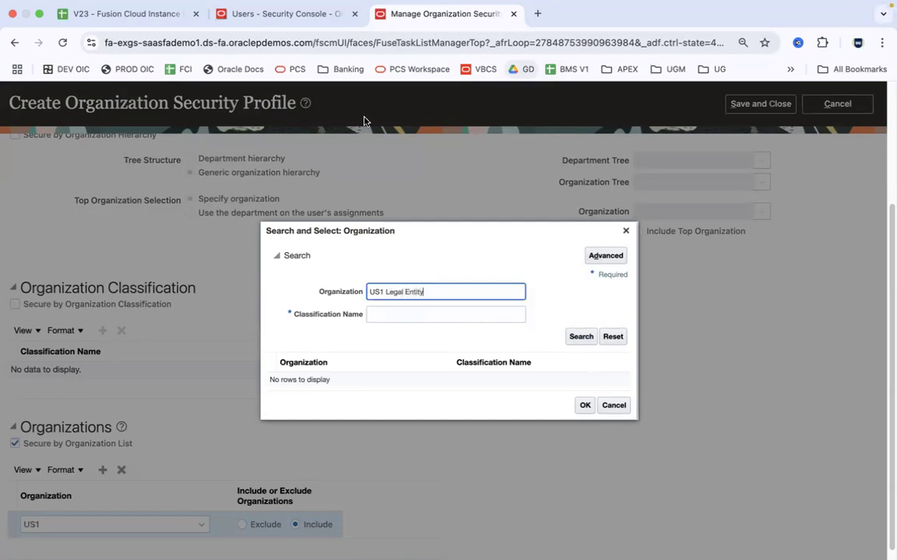
{"action": "key", "text": "super+Tab"}
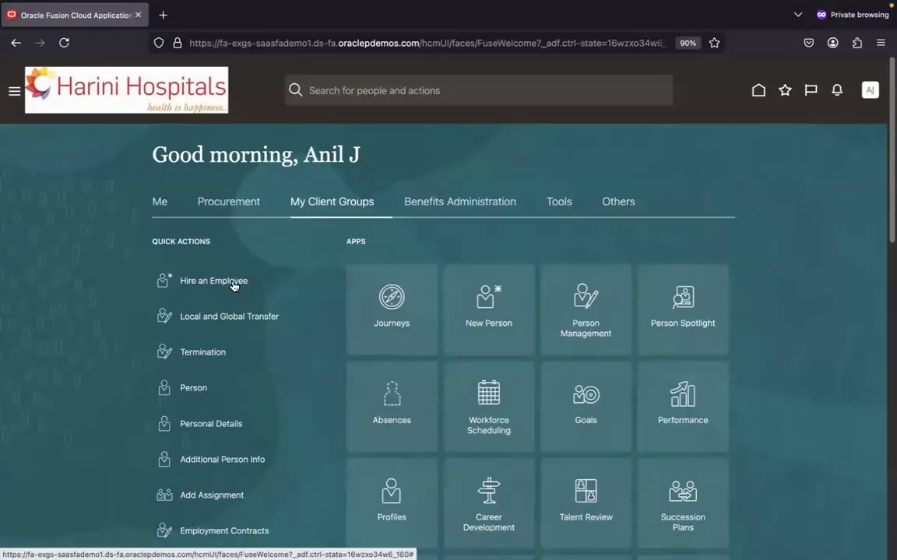
{"action": "key", "text": "ctrl+Left"}
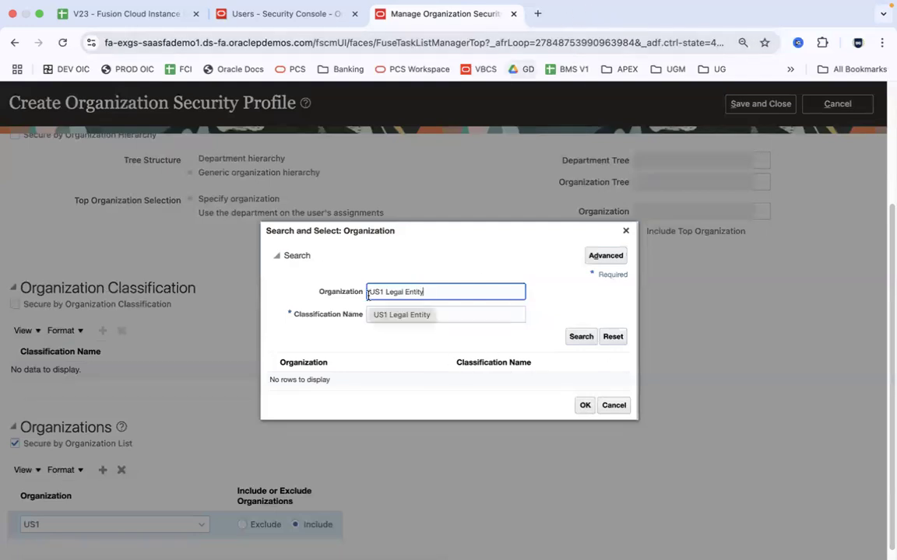
{"action": "left_click", "coordinate": [576, 336]}
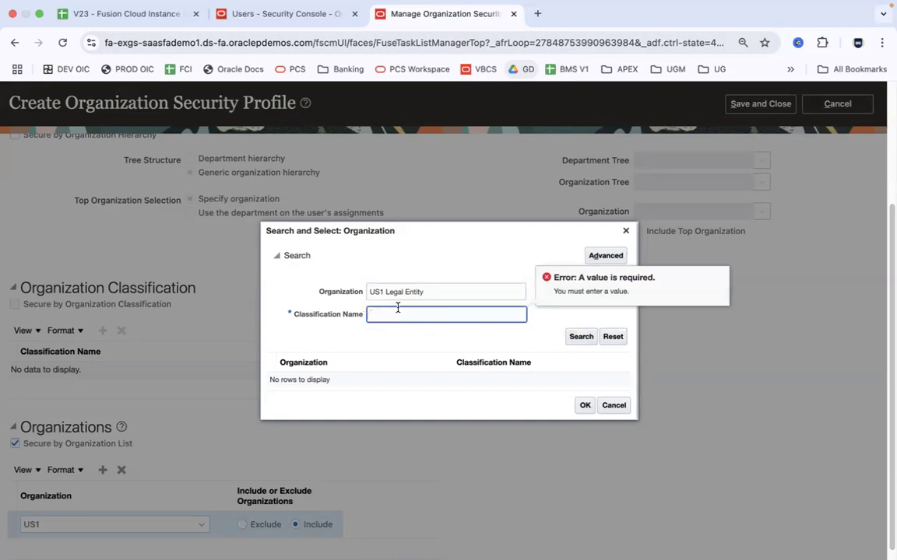
Use advanced search with a not-blank classification to pick US1 Legal Entity as the organization
{"action": "left_click", "coordinate": [615, 255]}
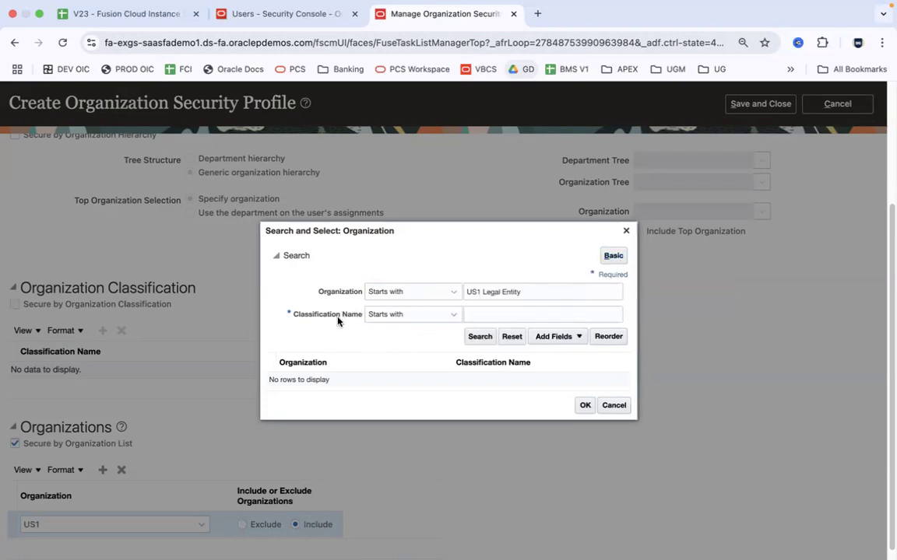
{"action": "left_click", "coordinate": [614, 257]}
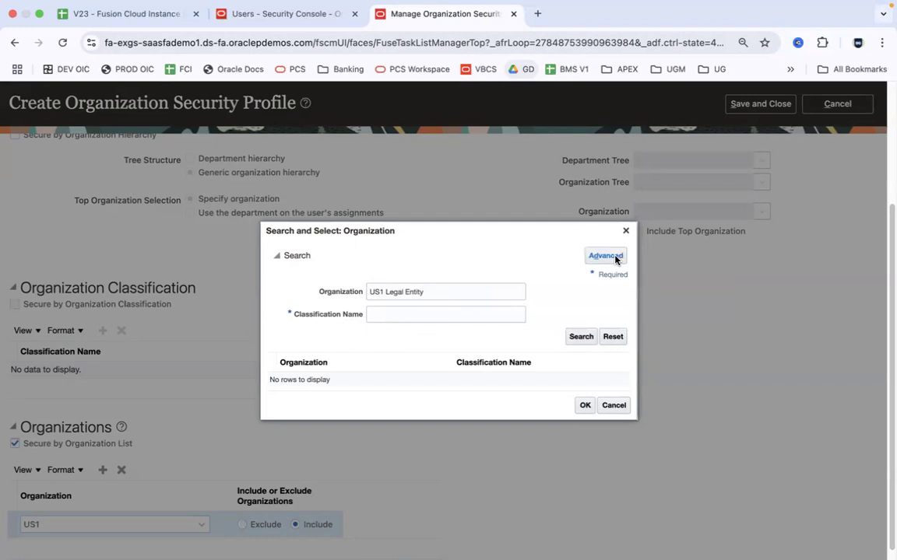
{"action": "left_click", "coordinate": [615, 257]}
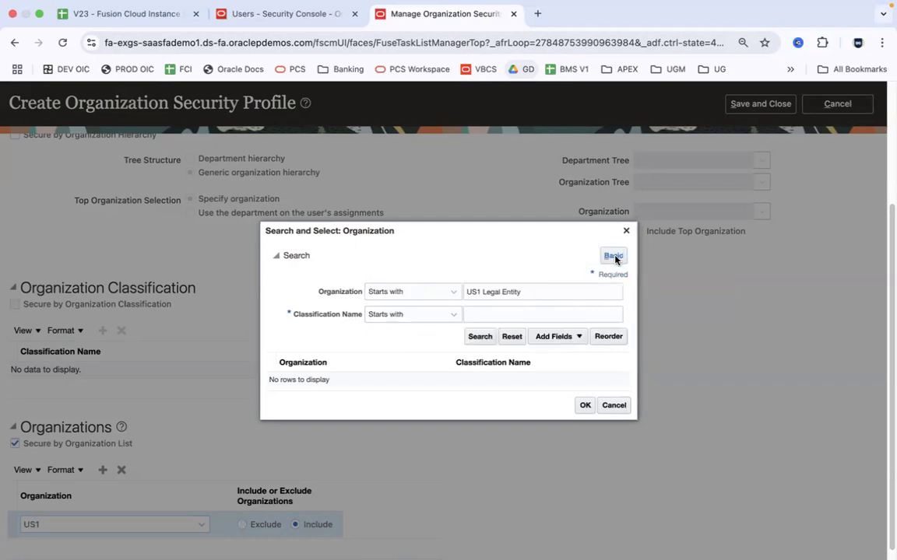
{"action": "left_click", "coordinate": [450, 315]}
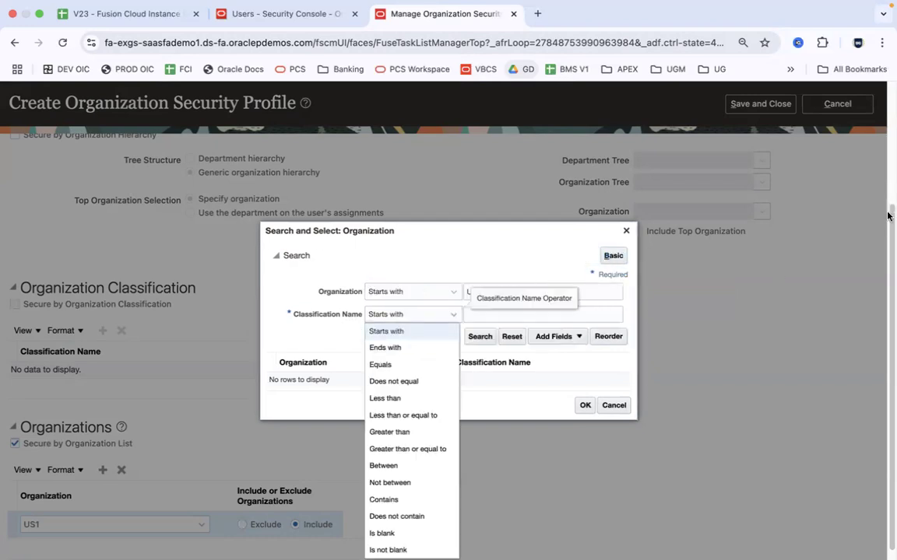
{"action": "scroll", "coordinate": [887, 208], "scroll_direction": "down", "scroll_amount": 1}
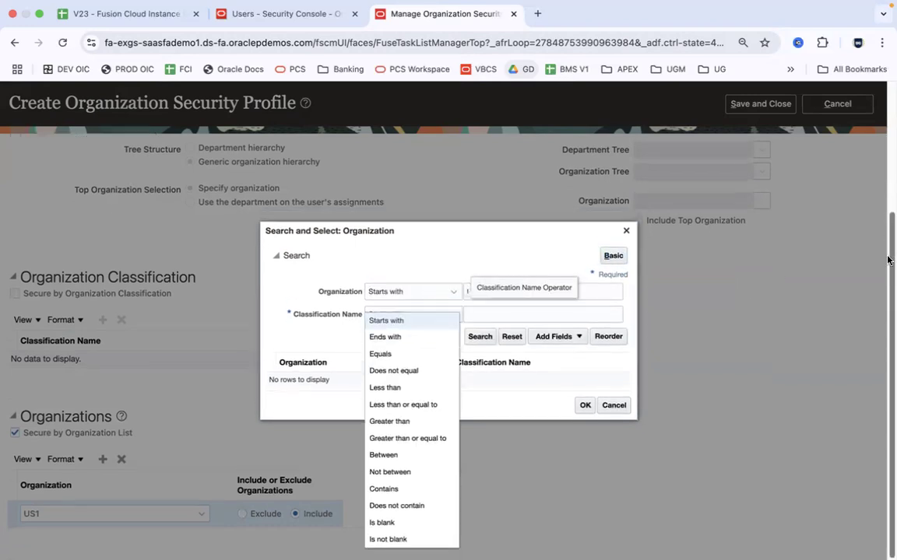
{"action": "left_click", "coordinate": [426, 539]}
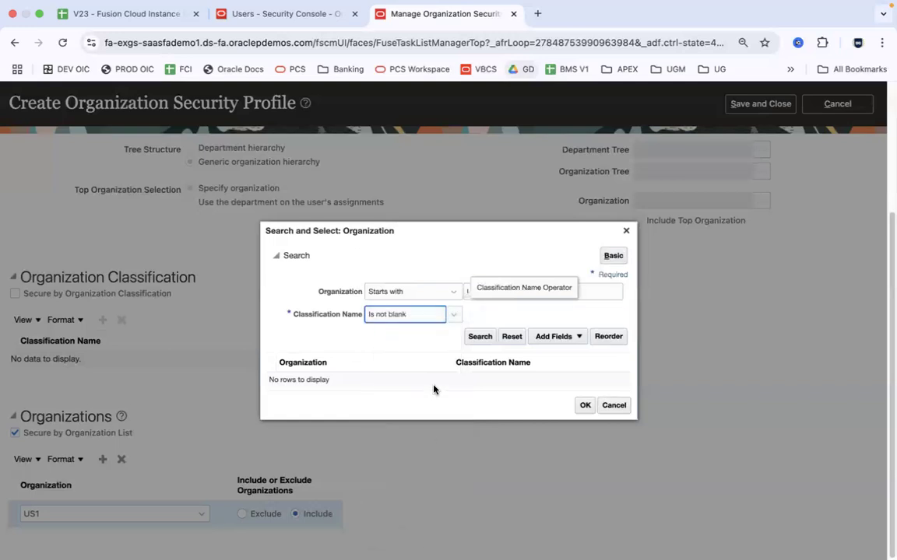
{"action": "left_click", "coordinate": [486, 336]}
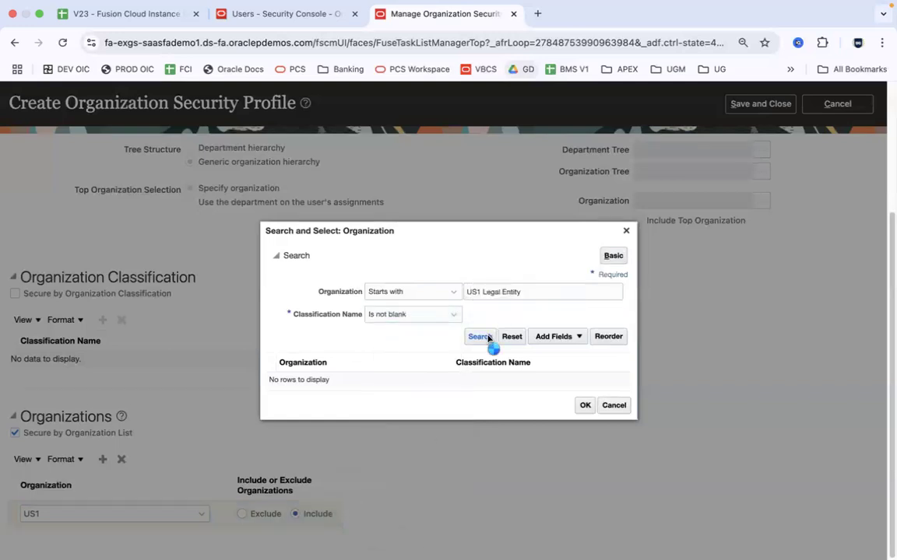
{"action": "left_click", "coordinate": [460, 397]}
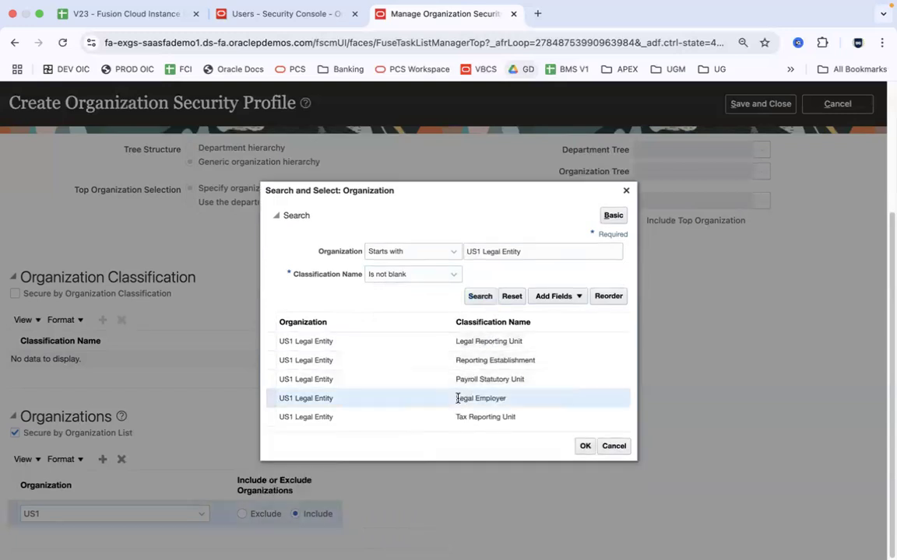
{"action": "left_click", "coordinate": [584, 446]}
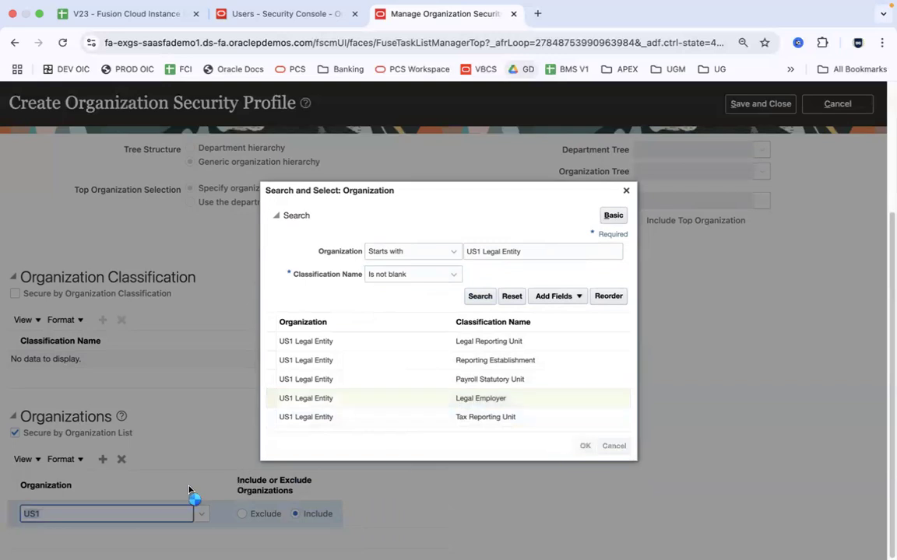
{"action": "left_click", "coordinate": [102, 460]}
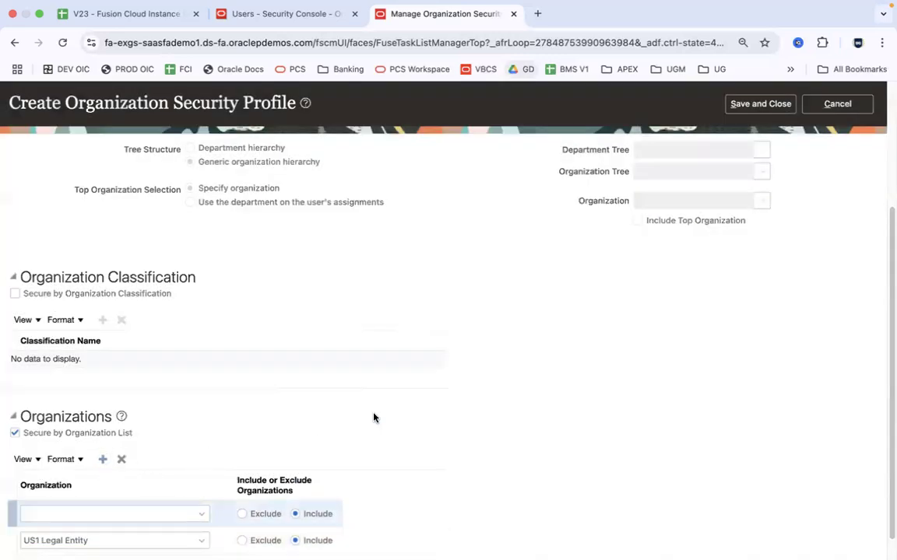
In the new row, search for US2 Legal Entity with classification Legal Employer
{"action": "left_click", "coordinate": [201, 514]}
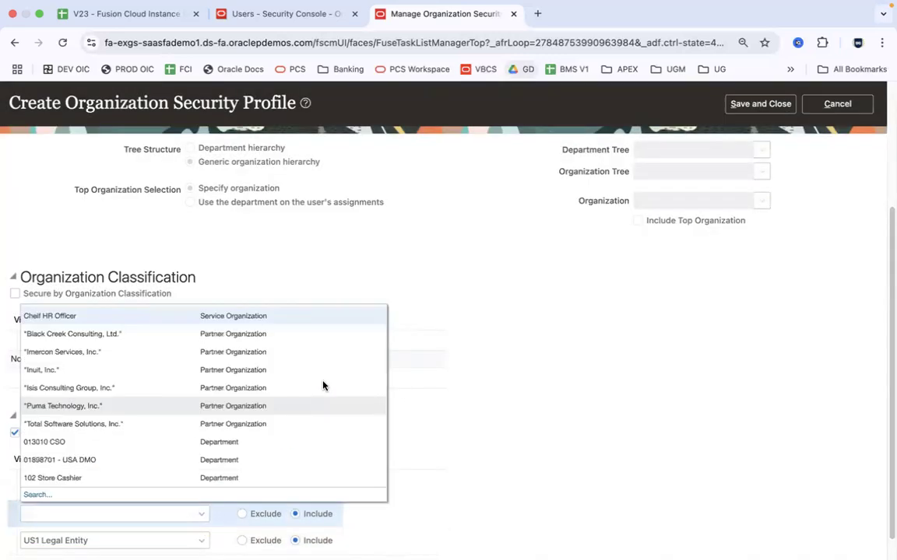
{"action": "left_click", "coordinate": [39, 494]}
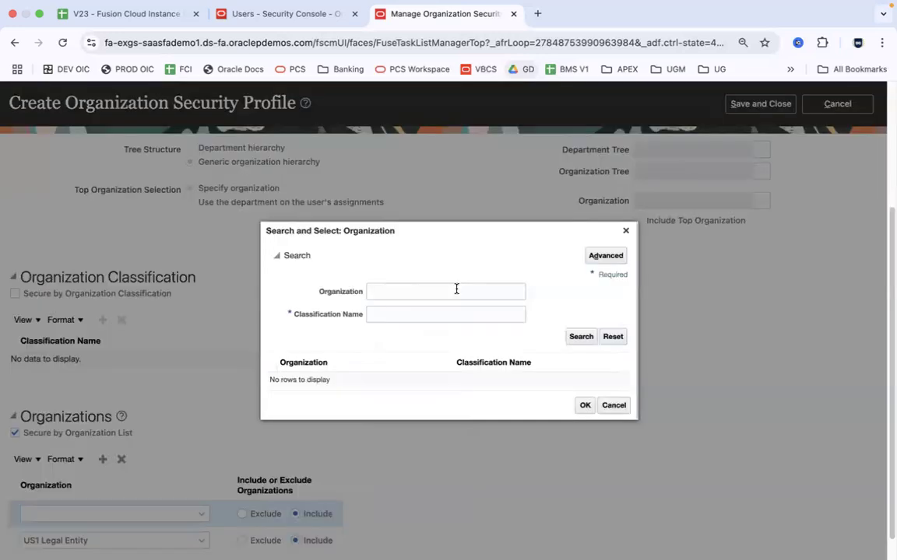
{"action": "type", "text": "US2 Legal Entity"}
{"action": "key", "text": "Tab"}
{"action": "type", "text": "Legal Employer"}
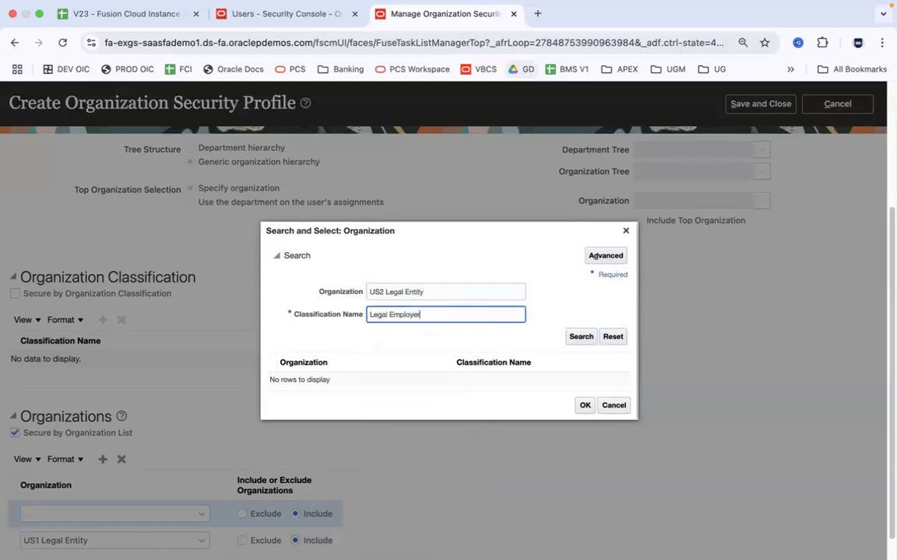
{"action": "left_click", "coordinate": [580, 335]}
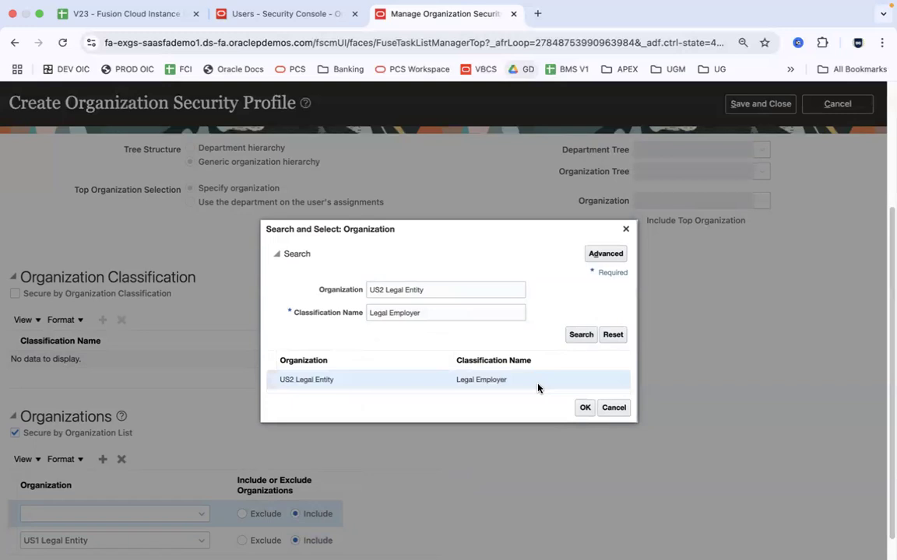
Confirm US2 Legal Entity for the row, then save and close the organization security profile
{"action": "left_click", "coordinate": [584, 409]}
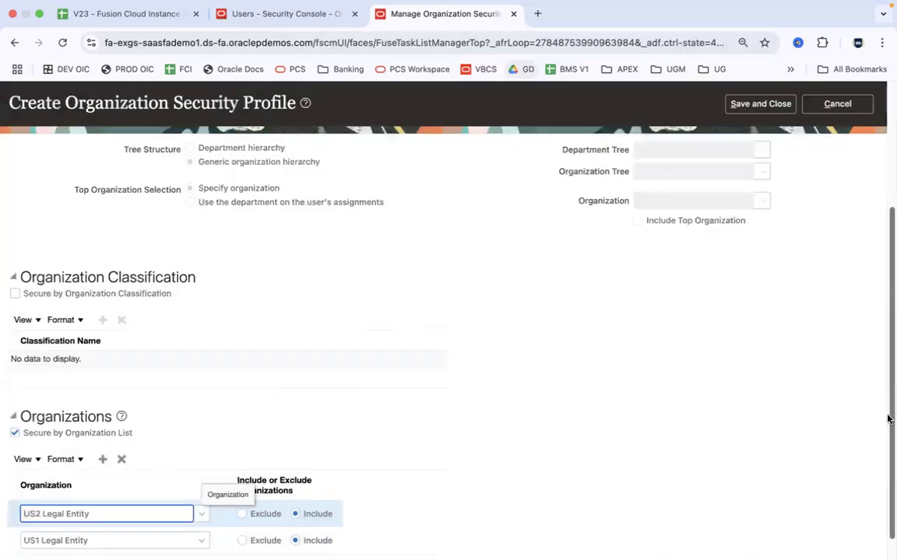
{"action": "left_click_drag", "start_coordinate": [887, 419], "coordinate": [886, 270]}
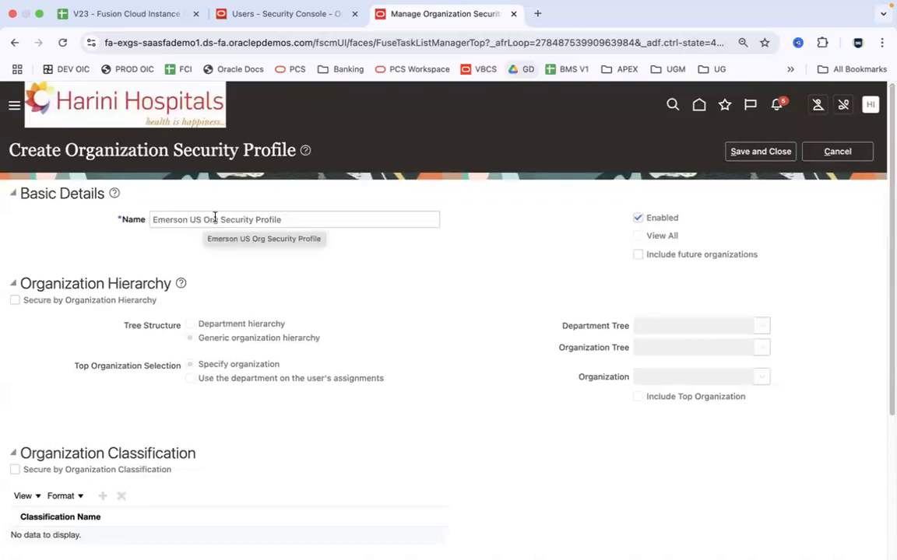
{"action": "left_click", "coordinate": [735, 153]}
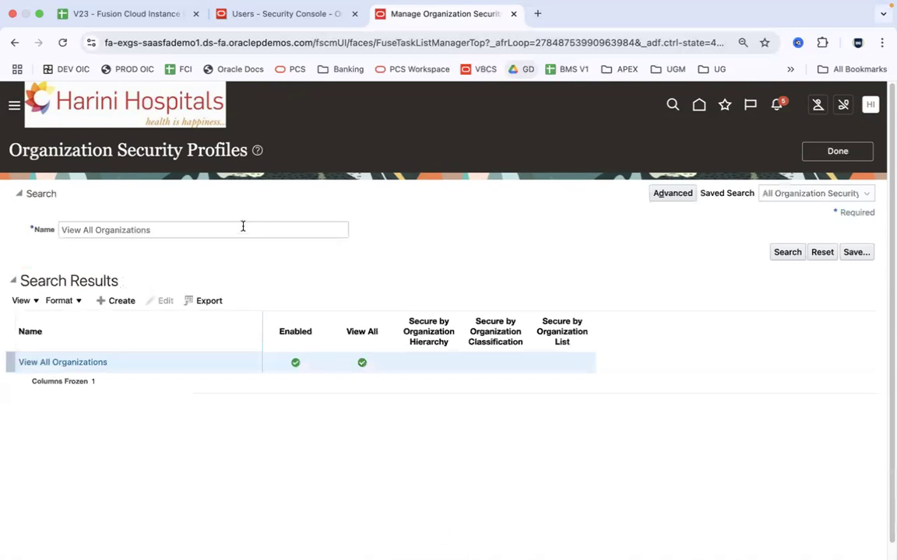
{"action": "left_click", "coordinate": [860, 152]}
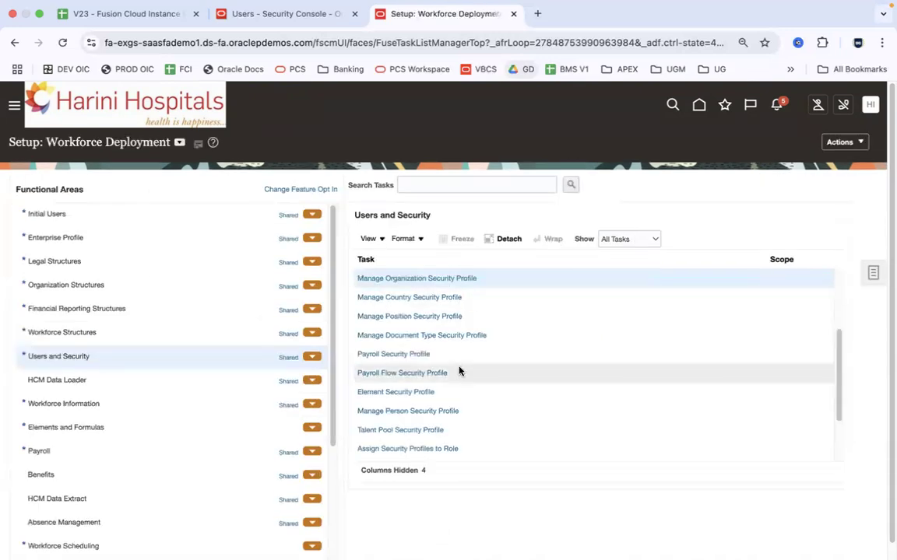
Create a person security profile and name it 'Emerson US Person Security Profile'
{"action": "left_click", "coordinate": [416, 411]}
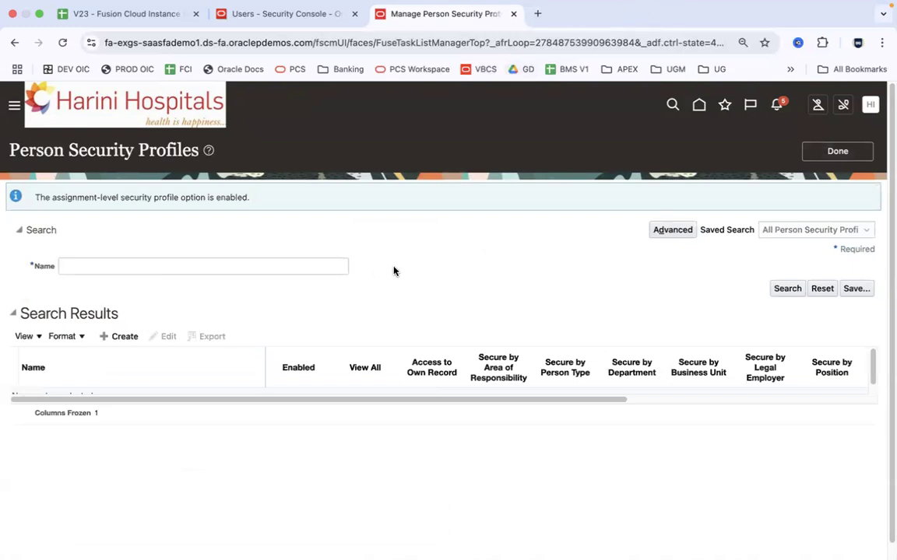
{"action": "left_click", "coordinate": [121, 336]}
{"action": "left_click", "coordinate": [279, 260]}
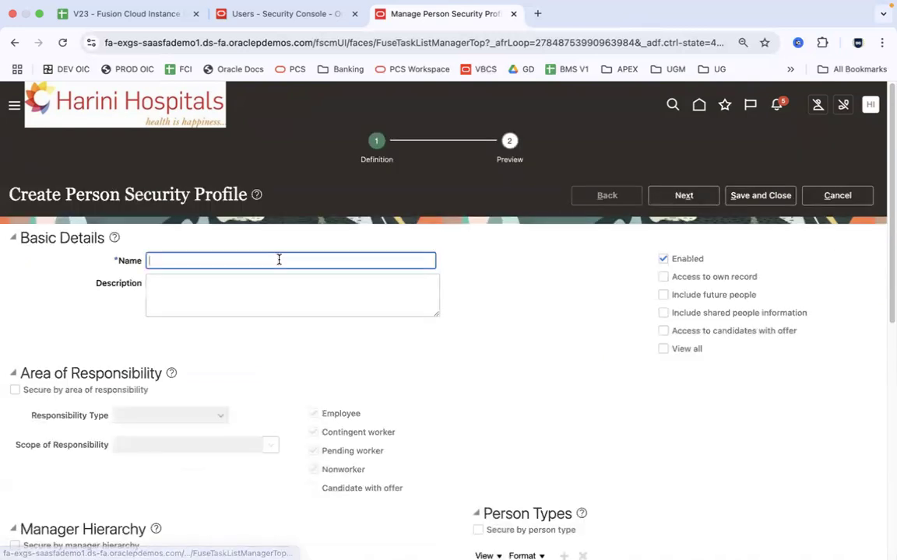
{"action": "type", "text": "Emerson Perso"}
{"action": "key", "text": "BackSpace"}
{"action": "key", "text": "BackSpace"}
{"action": "key", "text": "BackSpace"}
{"action": "key", "text": "BackSpace"}
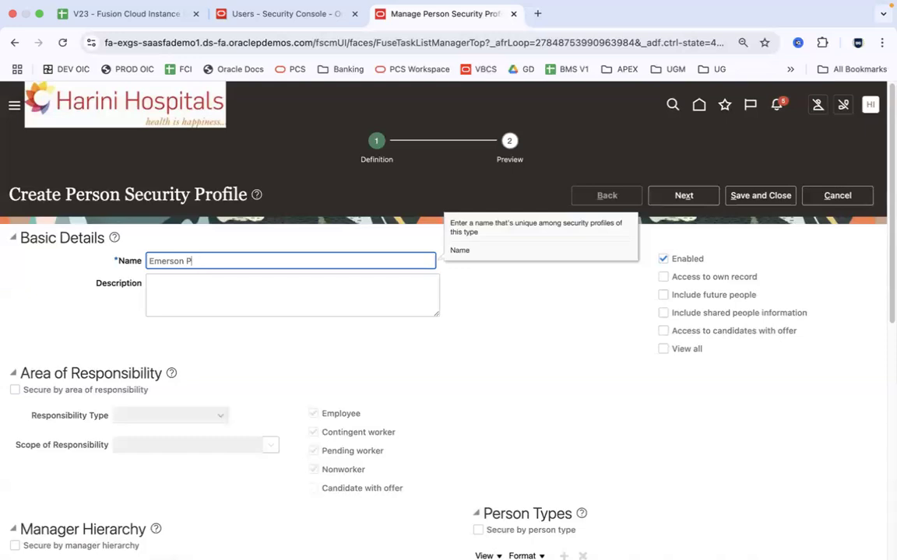
{"action": "type", "text": "US perso"}
{"action": "key", "text": "BackSpace"}
{"action": "key", "text": "BackSpace"}
{"action": "key", "text": "BackSpace"}
{"action": "type", "text": "Person S"}
{"action": "type", "text": "ecuroyu"}
{"action": "type", "text": "rity Profile"}
{"action": "left_click", "coordinate": [450, 352]}
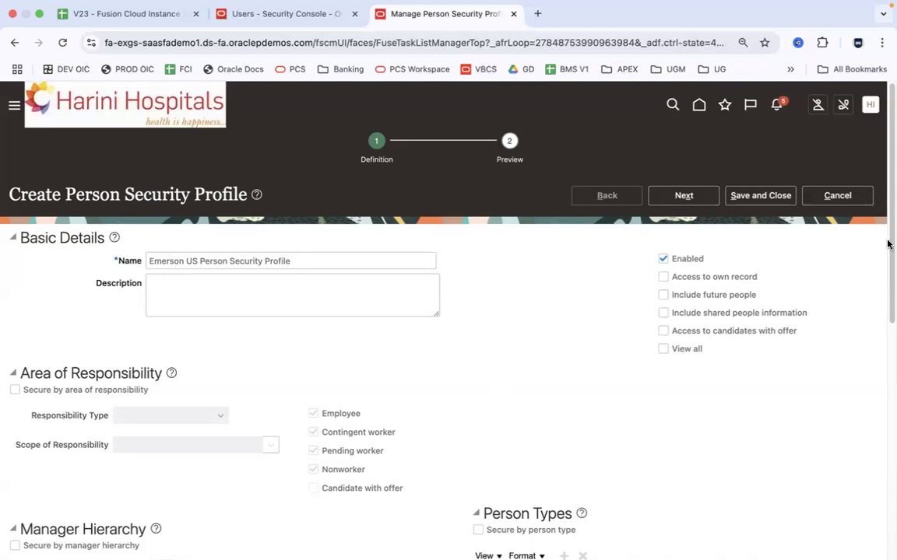
{"action": "scroll", "coordinate": [889, 240], "scroll_direction": "down", "scroll_amount": 5}
{"action": "left_click_drag", "start_coordinate": [888, 278], "coordinate": [887, 296]}
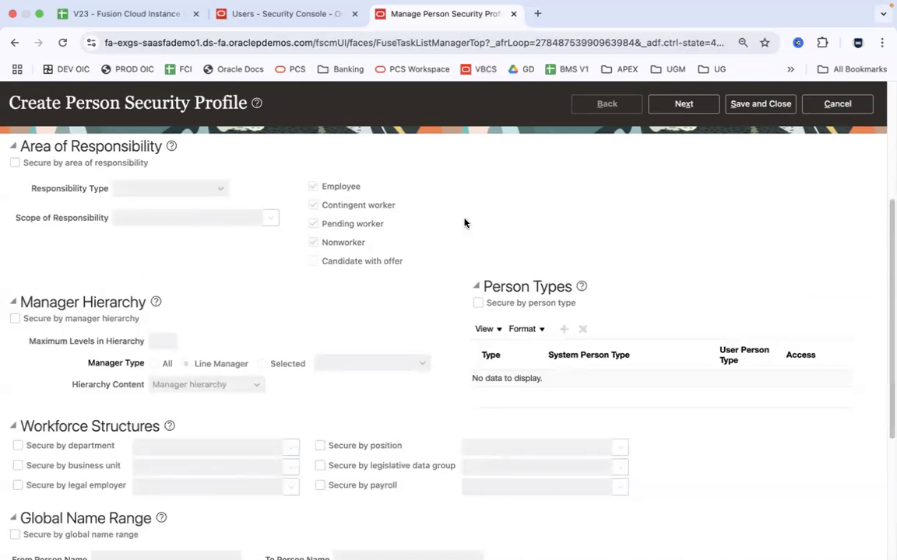
{"action": "left_click_drag", "start_coordinate": [886, 232], "coordinate": [888, 353]}
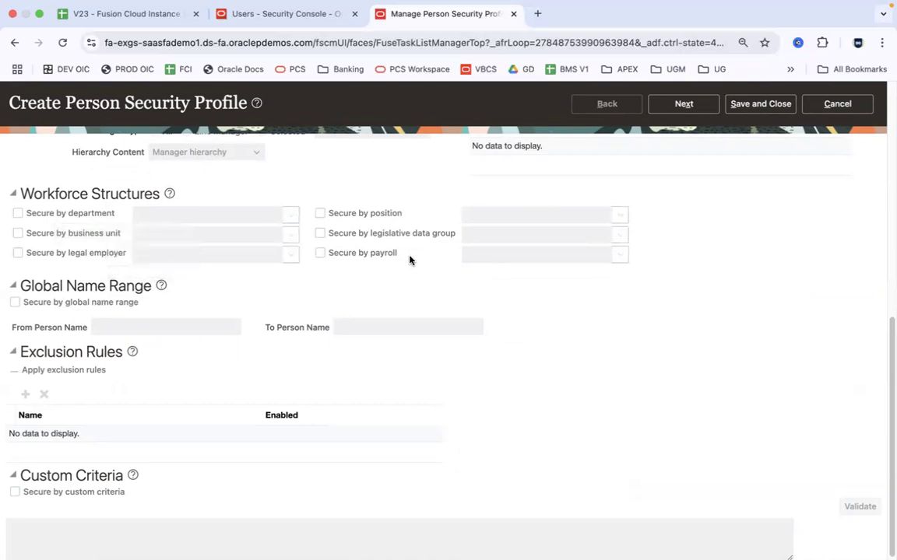
Tick Secure by legal employer and select Emerson US Org Security Profile from the search
{"action": "left_click", "coordinate": [51, 258]}
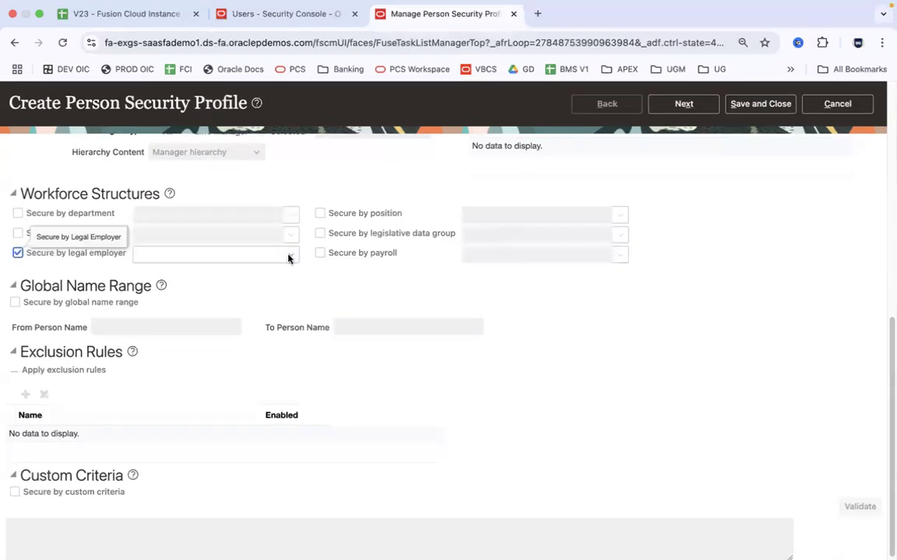
{"action": "left_click", "coordinate": [288, 258]}
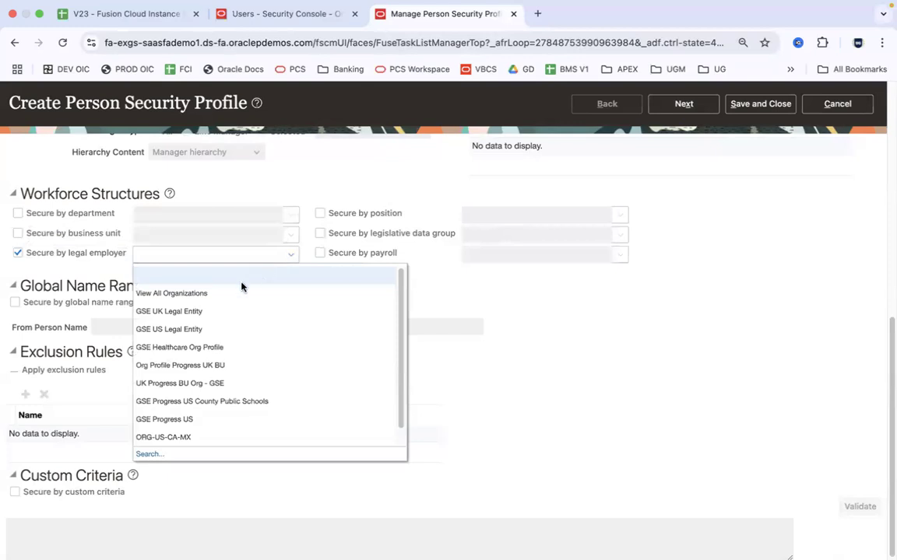
{"action": "left_click", "coordinate": [152, 455]}
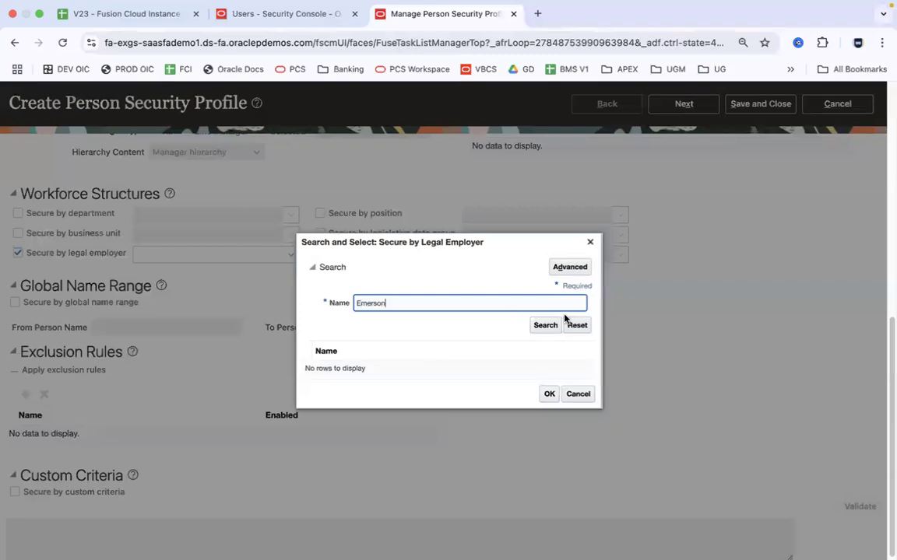
{"action": "key", "text": "ctrl+a"}
{"action": "key", "text": "BackSpace"}
{"action": "key", "text": "Return"}
{"action": "left_click", "coordinate": [507, 370]}
{"action": "left_click", "coordinate": [548, 395]}
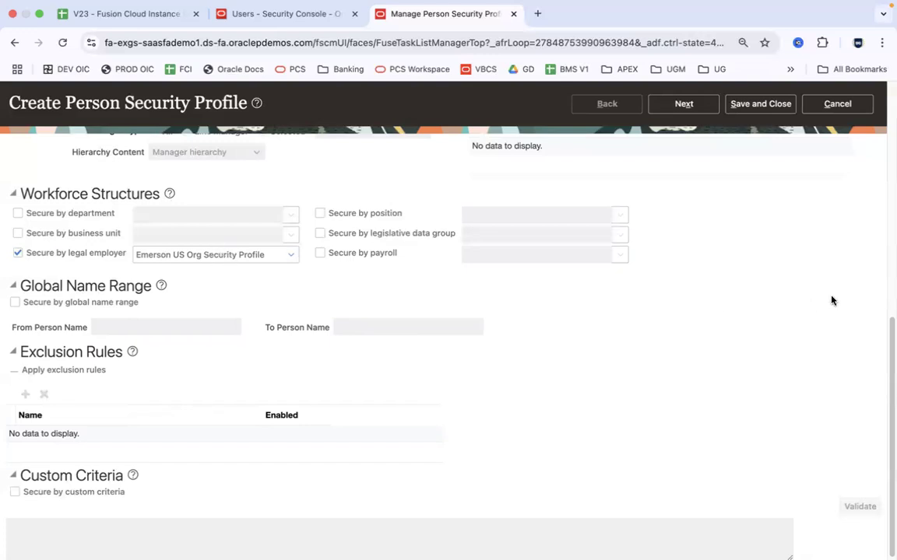
{"action": "left_click_drag", "start_coordinate": [889, 357], "coordinate": [888, 315]}
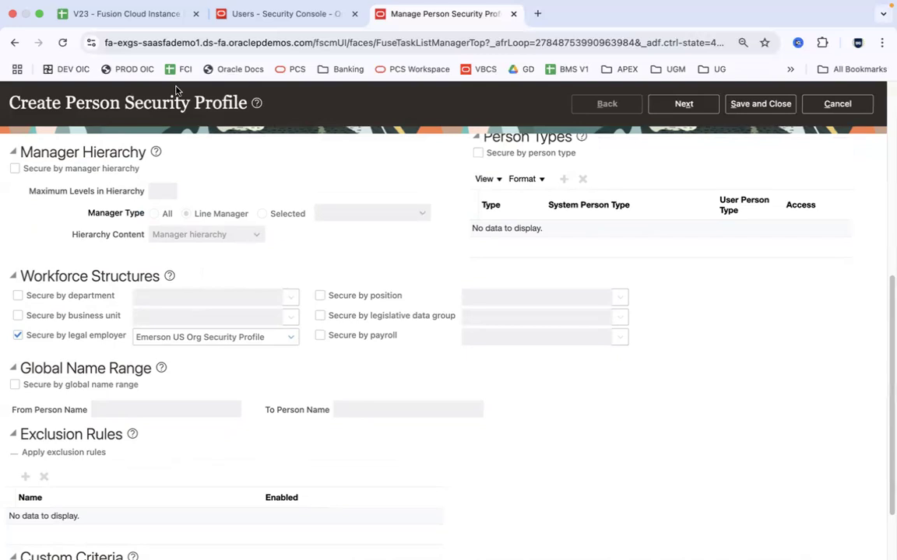
Submit the Emerson US Person Security Profile
{"action": "left_click", "coordinate": [704, 106]}
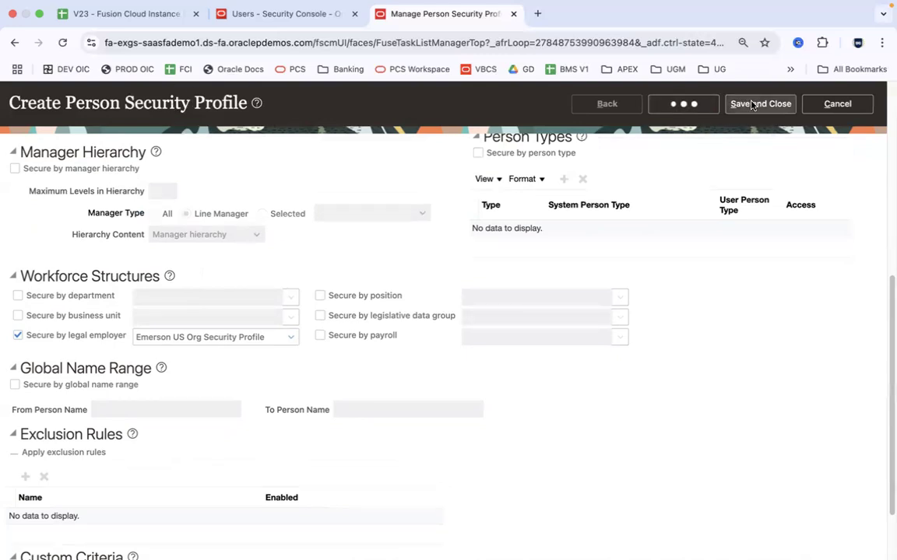
{"action": "left_click", "coordinate": [752, 104]}
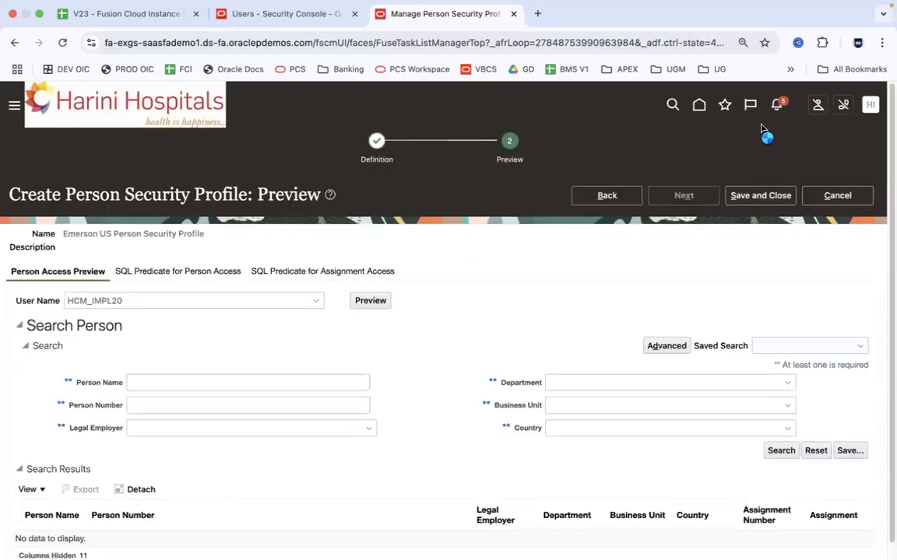
{"action": "left_click", "coordinate": [763, 197]}
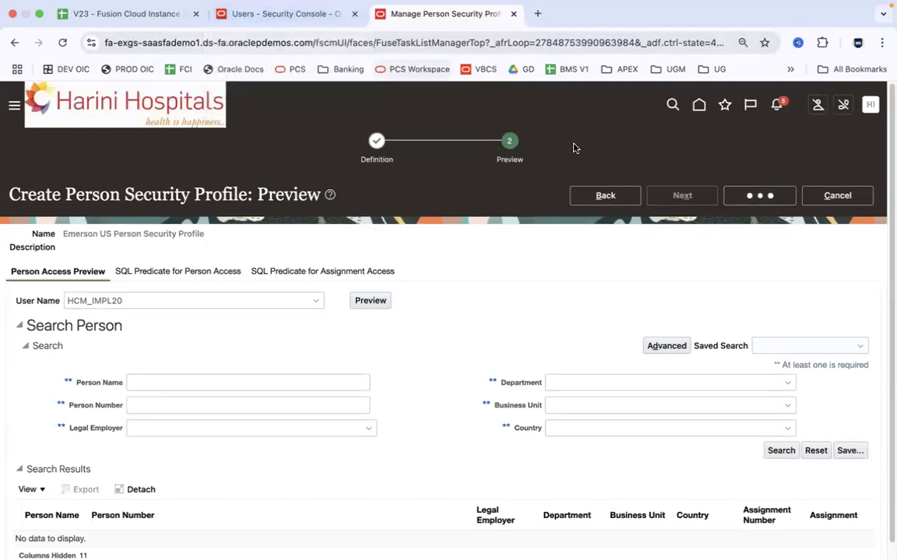
Check the user's account and roles on the Users tab, then return to the Users and Security tasks
{"action": "left_click", "coordinate": [274, 23]}
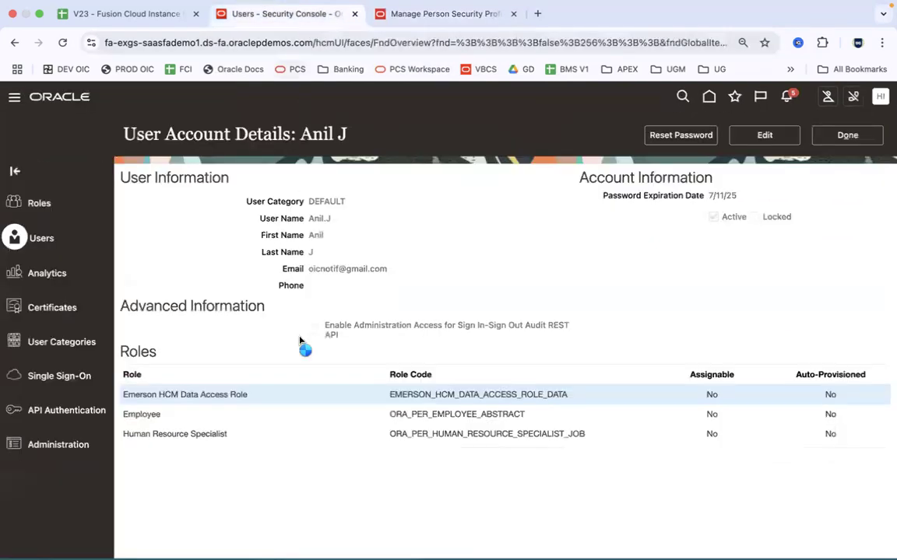
{"action": "left_click", "coordinate": [422, 16]}
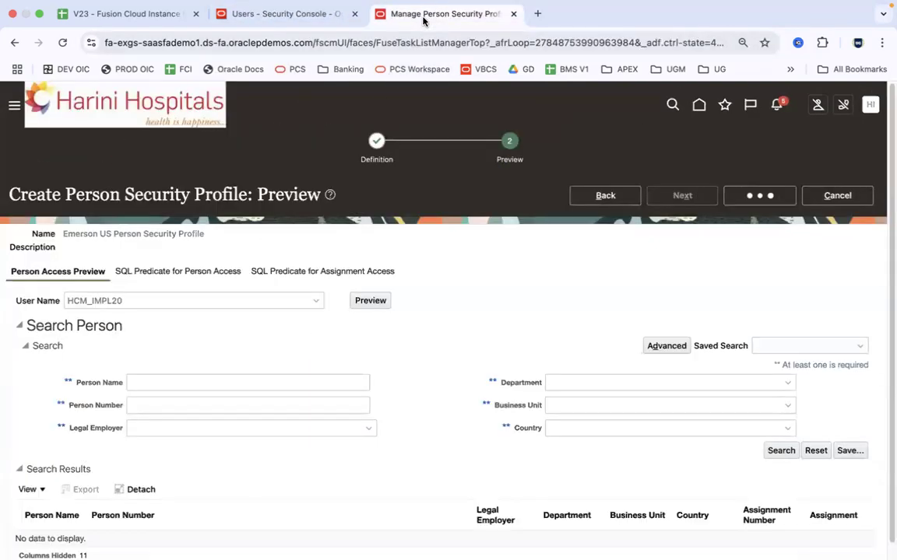
{"action": "left_click", "coordinate": [292, 22]}
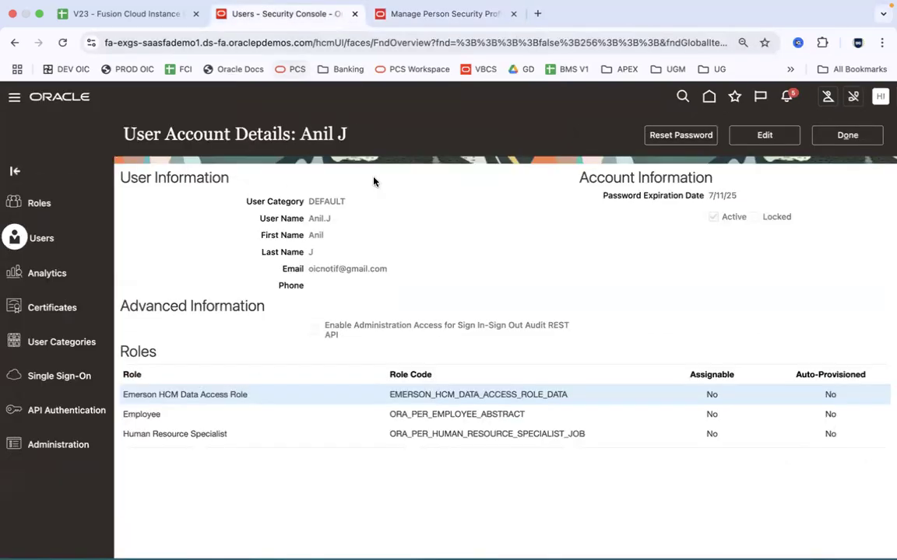
{"action": "left_click", "coordinate": [430, 14]}
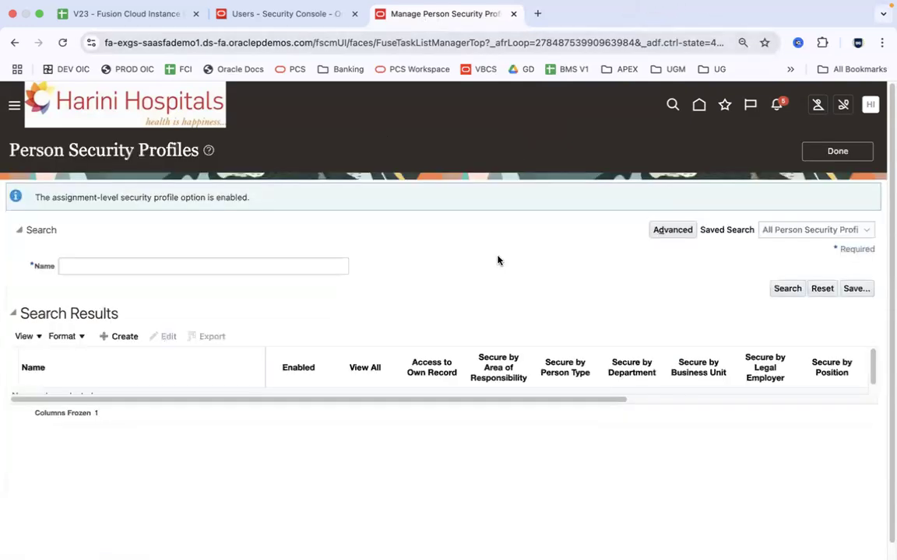
{"action": "left_click", "coordinate": [838, 152]}
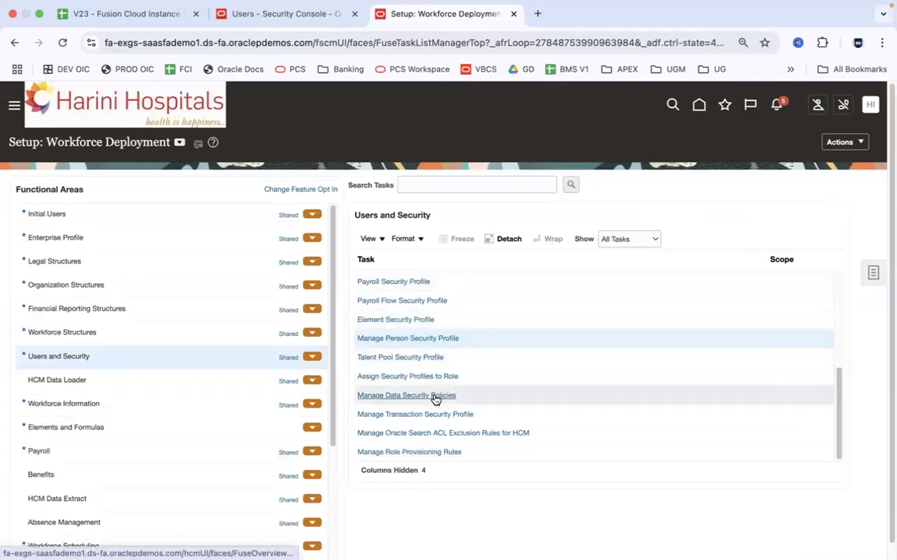
Close the extra Security Console Roles tab
{"action": "left_click", "coordinate": [436, 399]}
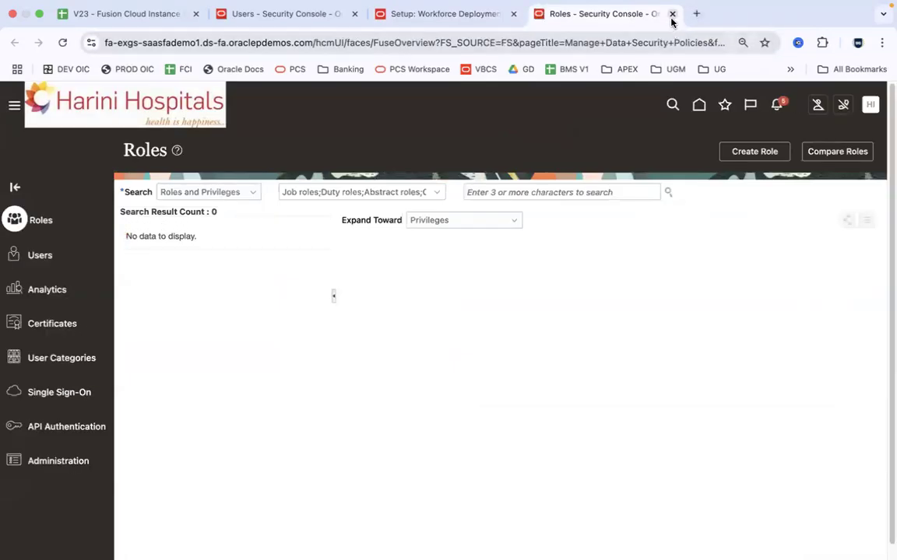
{"action": "left_click", "coordinate": [673, 13]}
{"action": "mouse_move", "coordinate": [840, 400]}
{"action": "left_mouse_down"}
{"action": "mouse_move", "coordinate": [841, 286]}
{"action": "mouse_move", "coordinate": [840, 398]}
{"action": "left_mouse_up"}
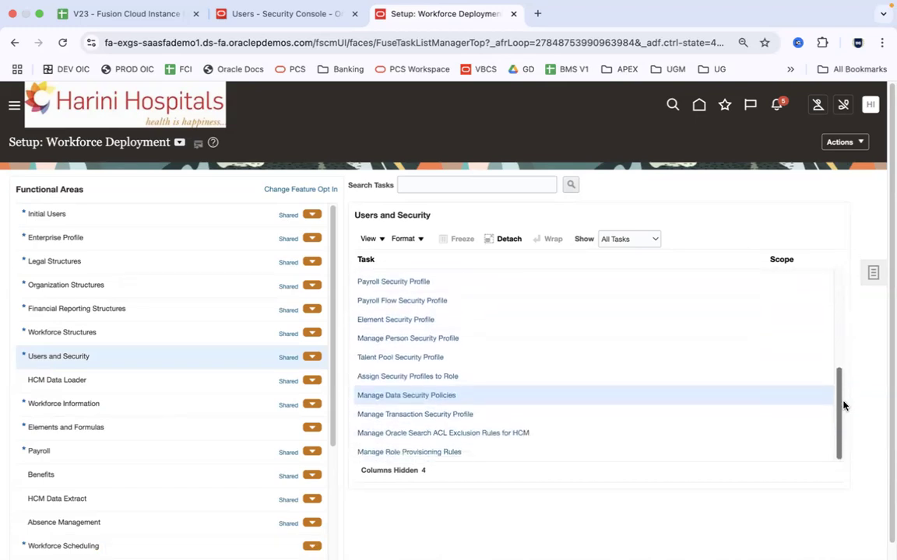
Search setup tasks for 'data role' and open Manage Data Role and Security Profiles
{"action": "left_click", "coordinate": [873, 274]}
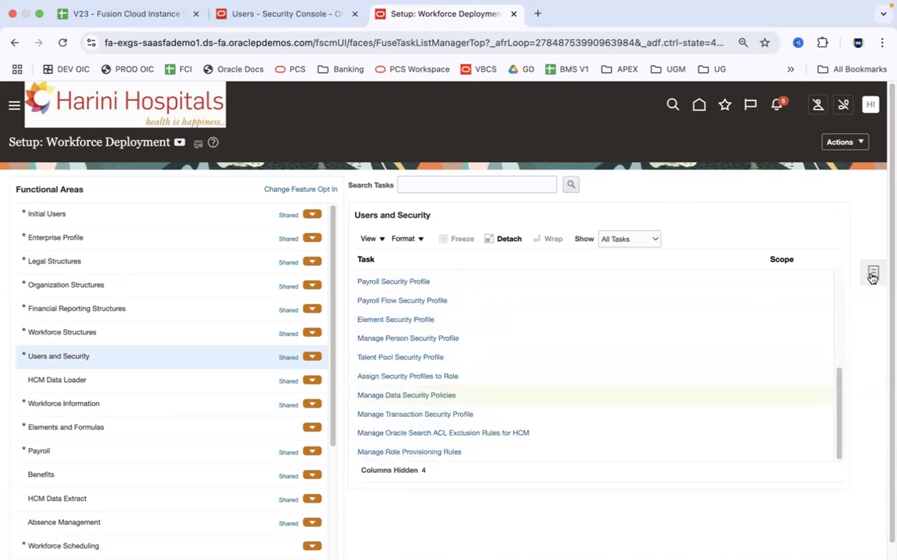
{"action": "left_click", "coordinate": [772, 294]}
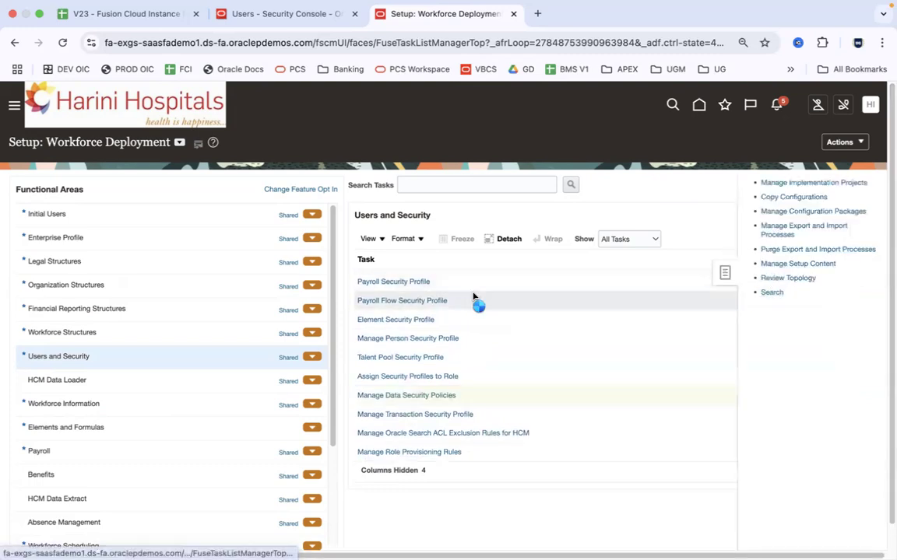
{"action": "left_click", "coordinate": [360, 187]}
{"action": "type", "text": "da"}
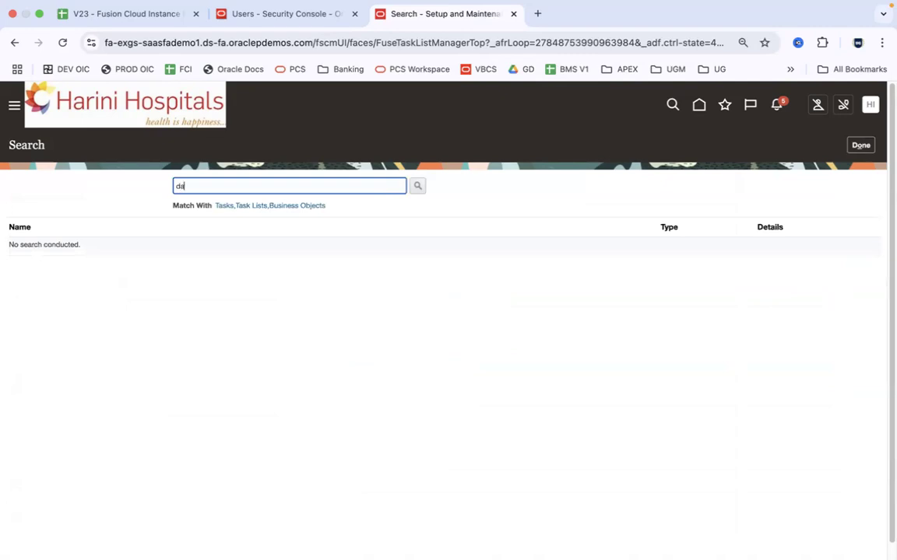
{"action": "type", "text": "ta role"}
{"action": "key", "text": "Return"}
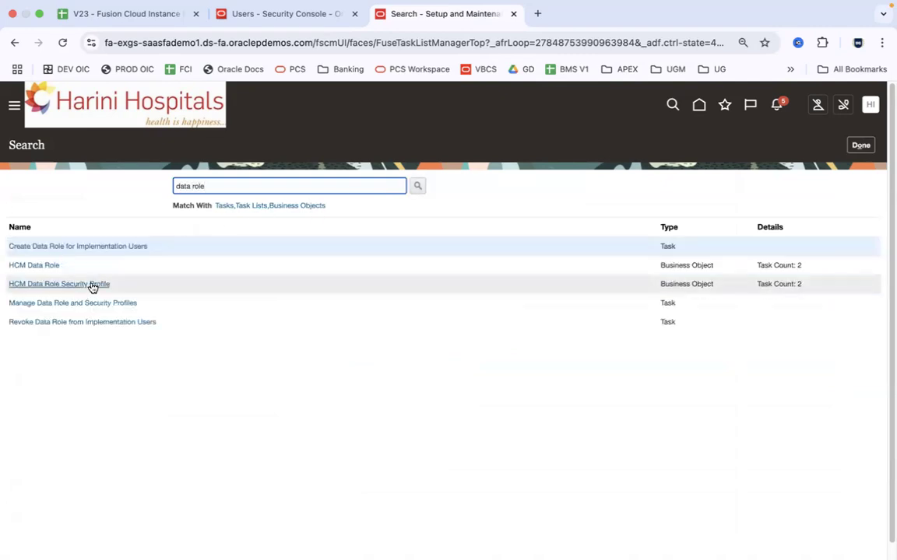
{"action": "left_click", "coordinate": [94, 303]}
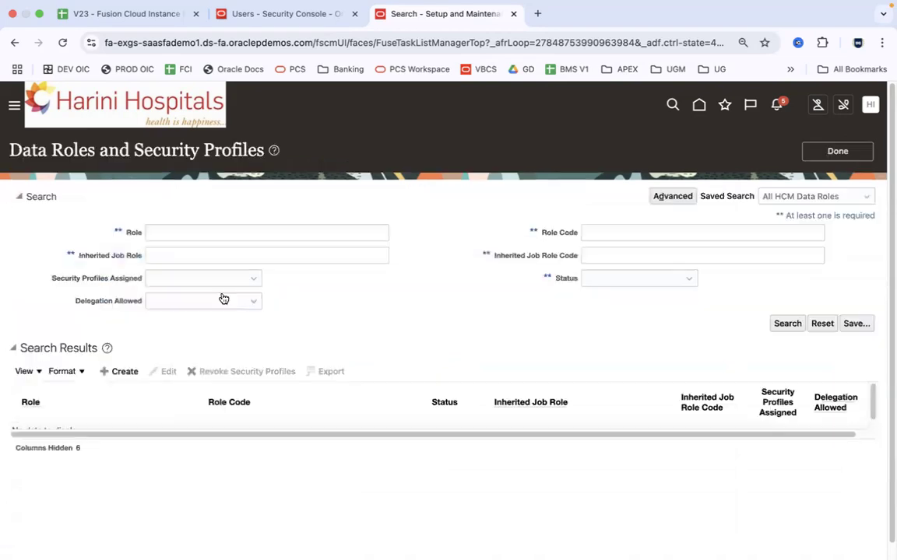
Find the Emerson HCM Data Access Role and edit it, moving to the security criteria step
{"action": "left_click", "coordinate": [194, 234]}
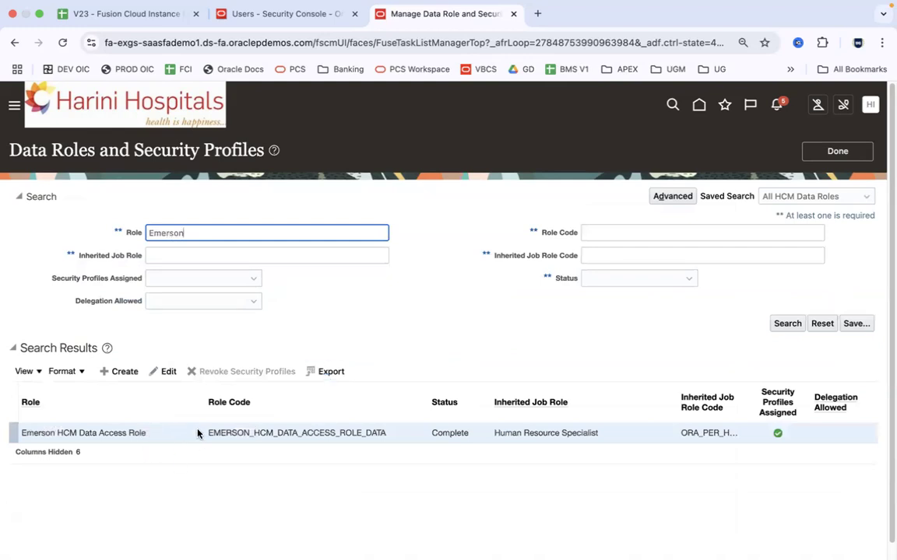
{"action": "left_click", "coordinate": [166, 372]}
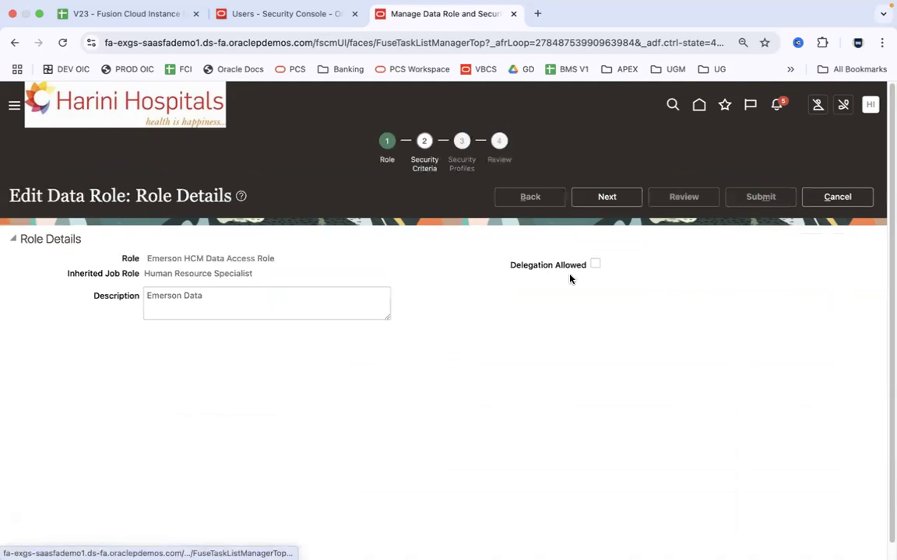
{"action": "left_click", "coordinate": [608, 199]}
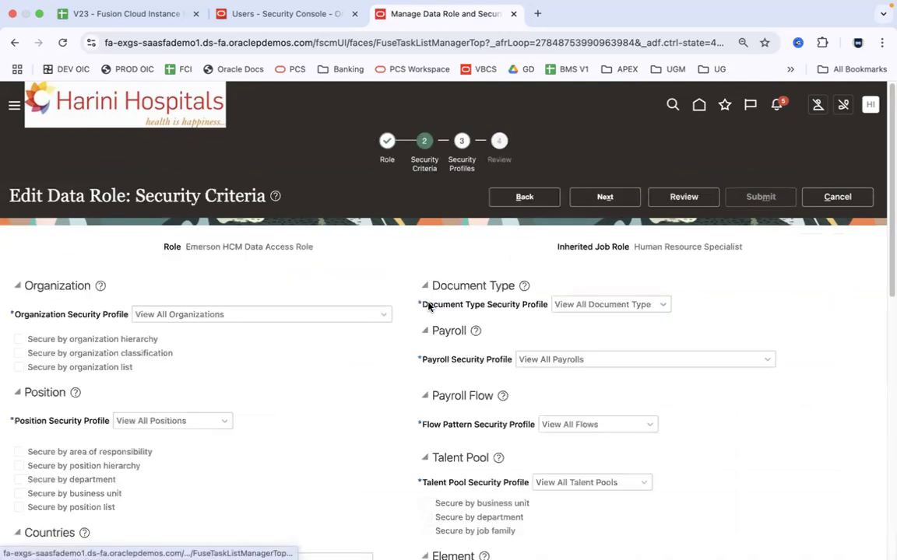
Set the organization security profile to Emerson US Org Security Profile
{"action": "left_click", "coordinate": [240, 311]}
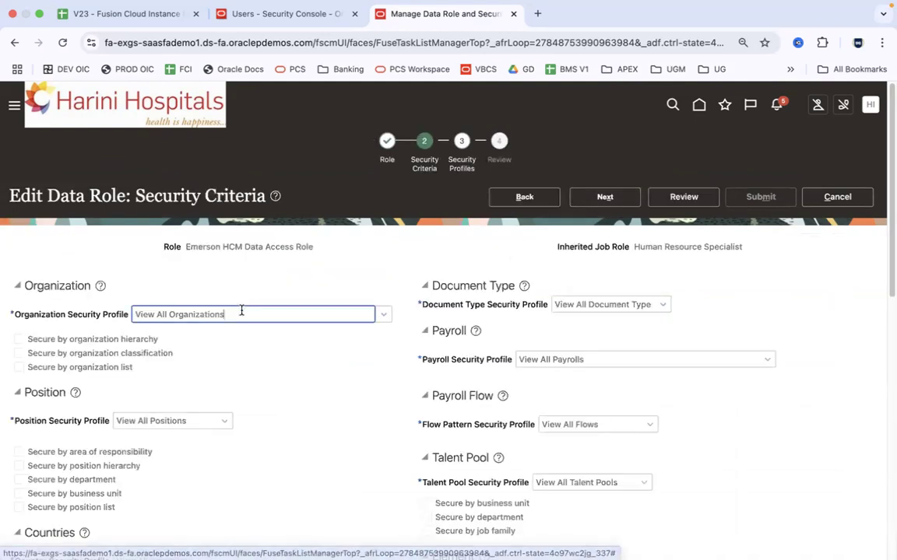
{"action": "type", "text": "Emers"}
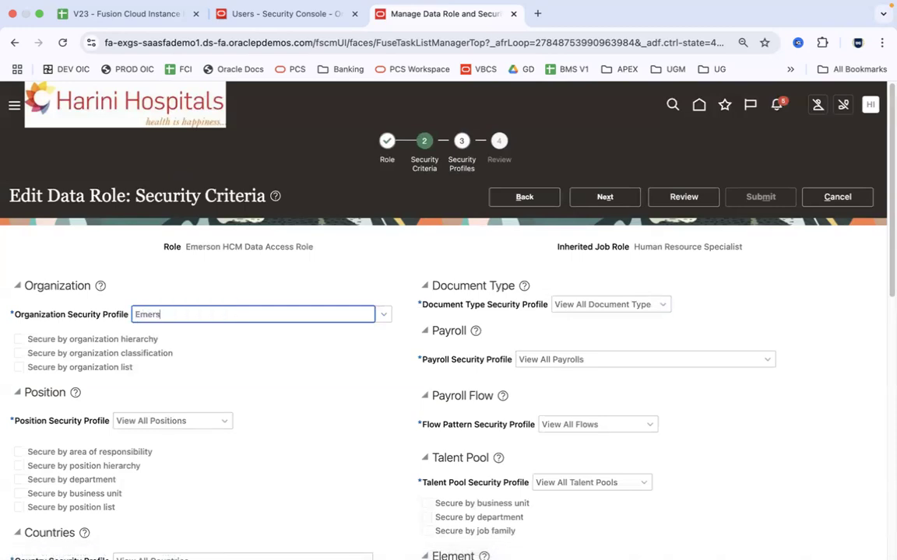
{"action": "type", "text": "on"}
{"action": "key", "text": "Tab"}
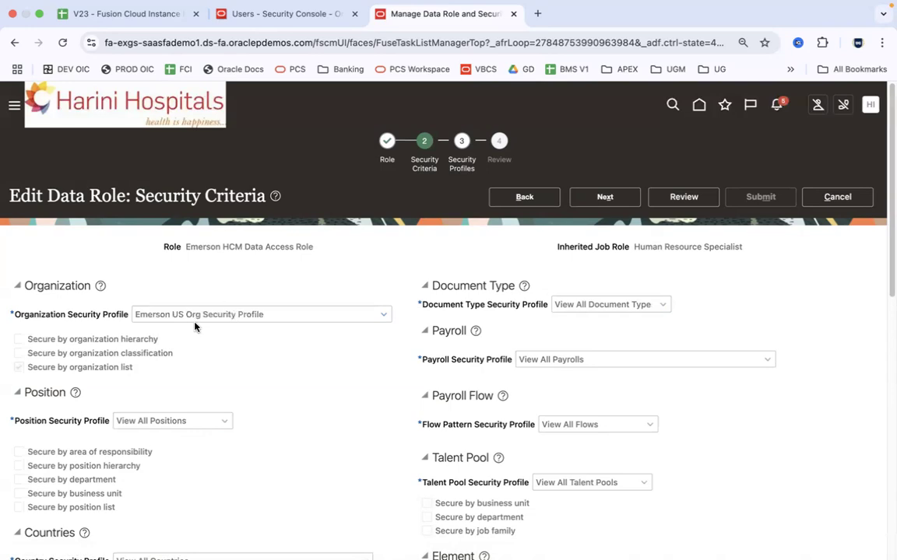
{"action": "left_click_drag", "start_coordinate": [891, 194], "coordinate": [888, 432]}
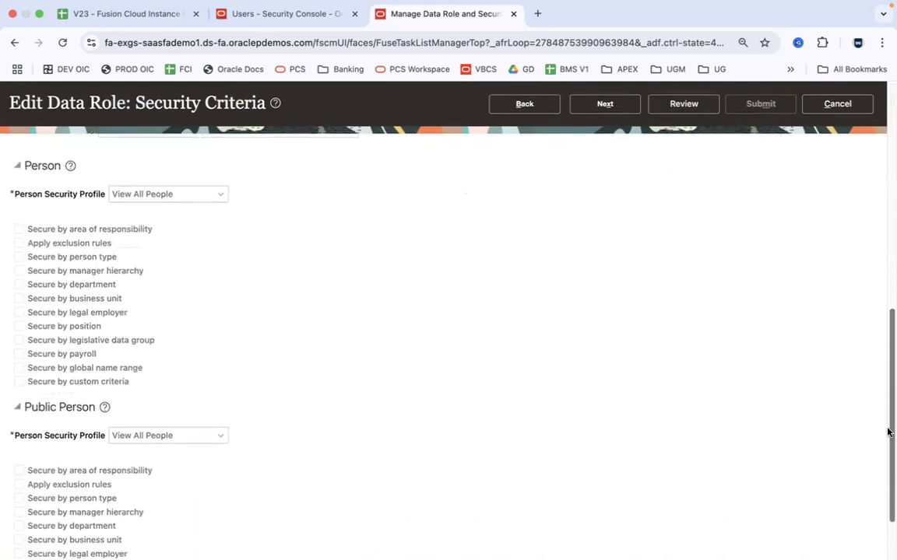
Set the person and public person security profiles to the Emerson US ones
{"action": "left_click", "coordinate": [172, 184]}
{"action": "triple_click", "coordinate": [173, 184]}
{"action": "type", "text": "Emerson"}
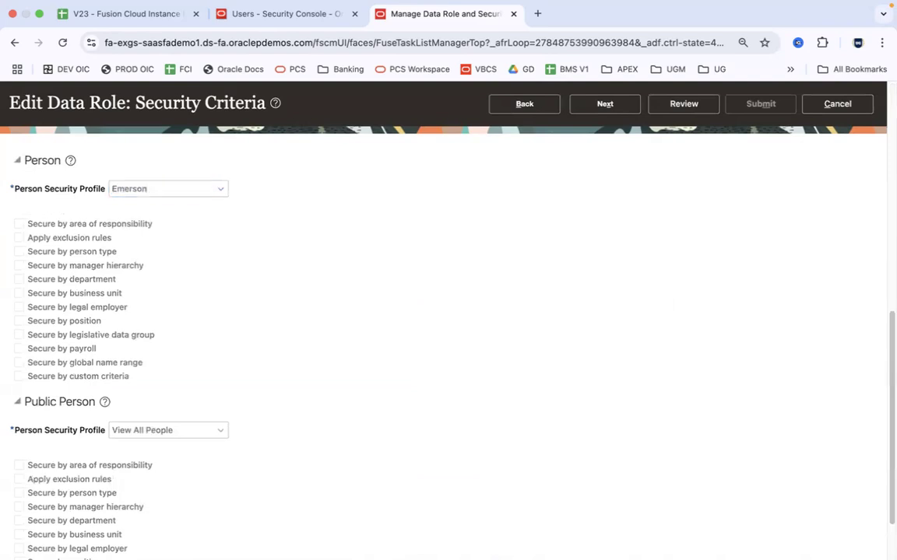
{"action": "key", "text": "Tab"}
{"action": "left_click", "coordinate": [186, 430]}
{"action": "triple_click", "coordinate": [185, 430]}
{"action": "type", "text": "Emerson"}
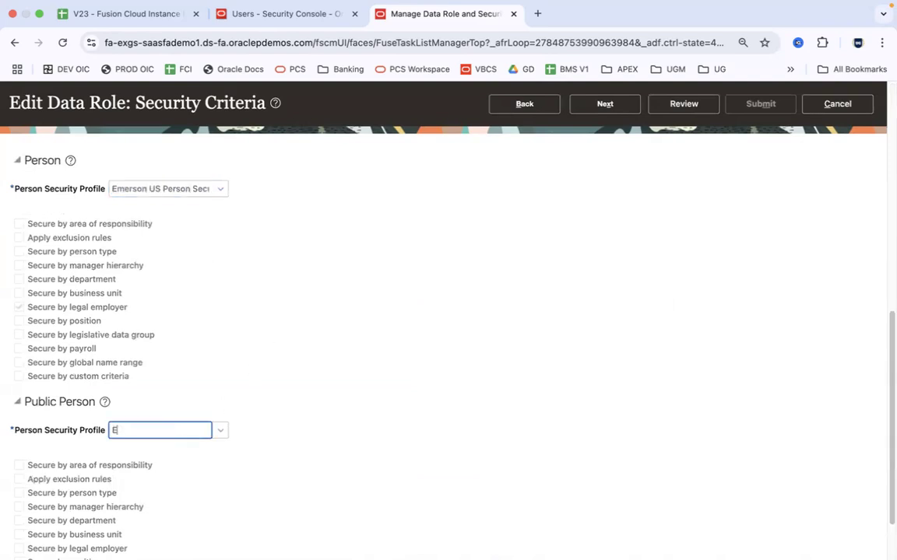
{"action": "mouse_move", "coordinate": [888, 163]}
{"action": "left_mouse_down"}
{"action": "mouse_move", "coordinate": [888, 450]}
{"action": "mouse_move", "coordinate": [888, 155]}
{"action": "left_mouse_up"}
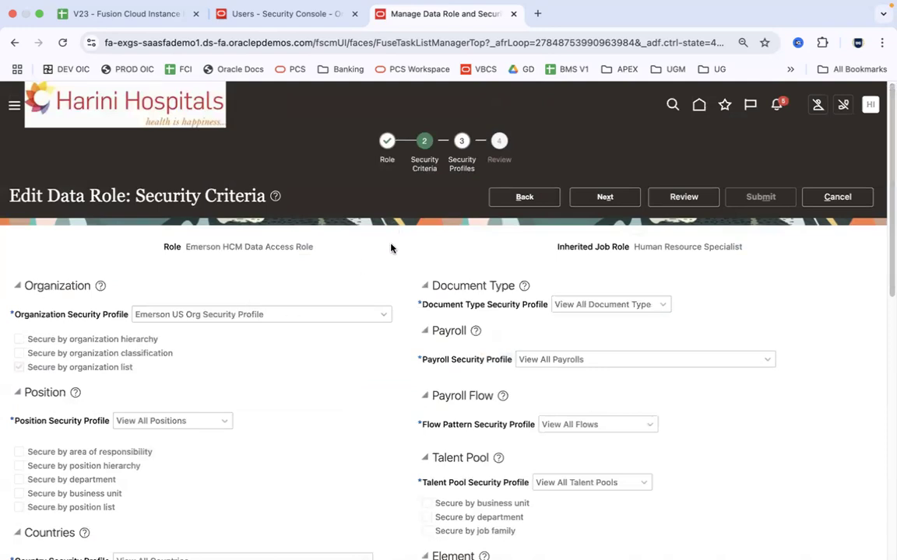
{"action": "scroll", "coordinate": [404, 242], "scroll_direction": "down", "scroll_amount": 5}
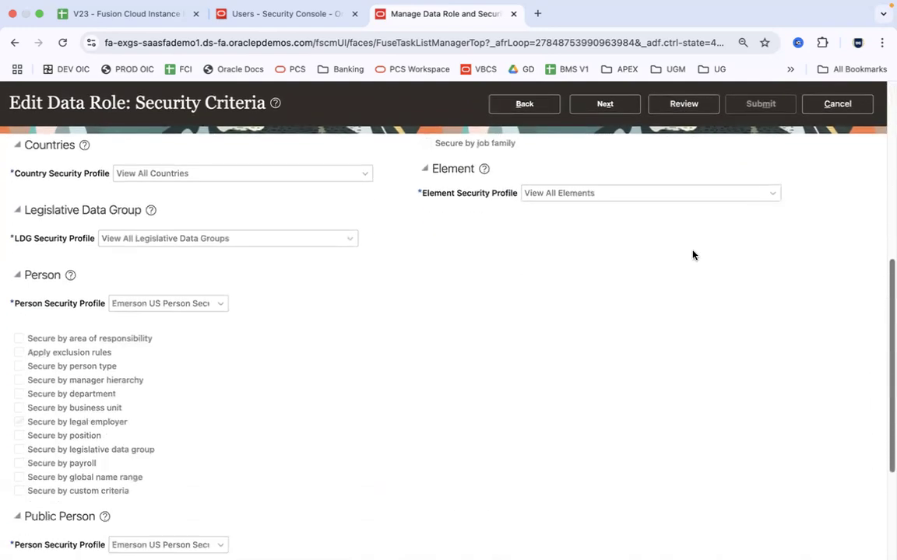
{"action": "left_click_drag", "start_coordinate": [889, 316], "coordinate": [890, 136]}
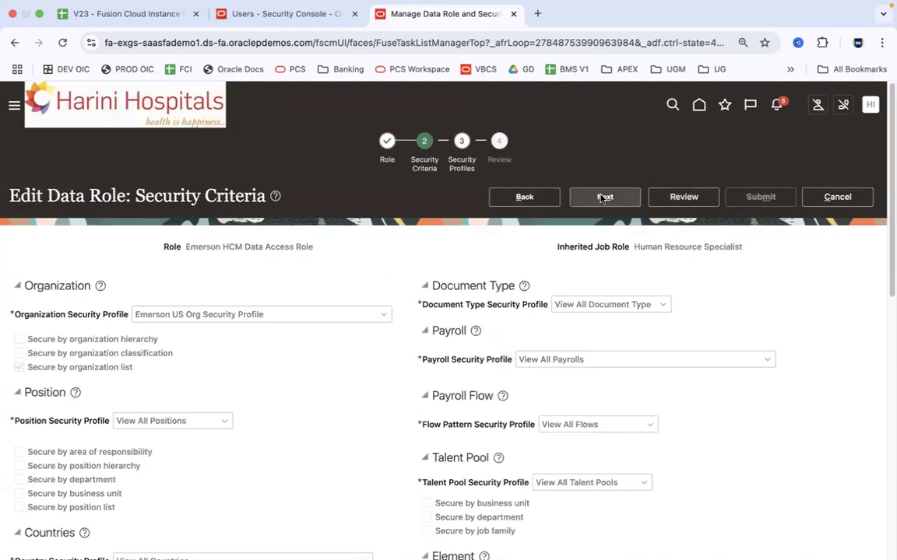
Review and submit the updated data role, then open the new user's settings menu
{"action": "left_click", "coordinate": [697, 200]}
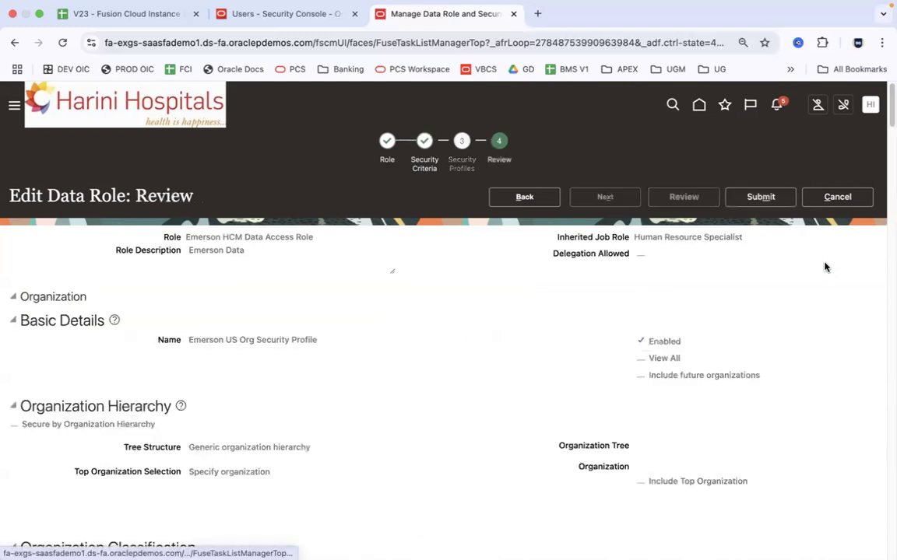
{"action": "left_click", "coordinate": [761, 197]}
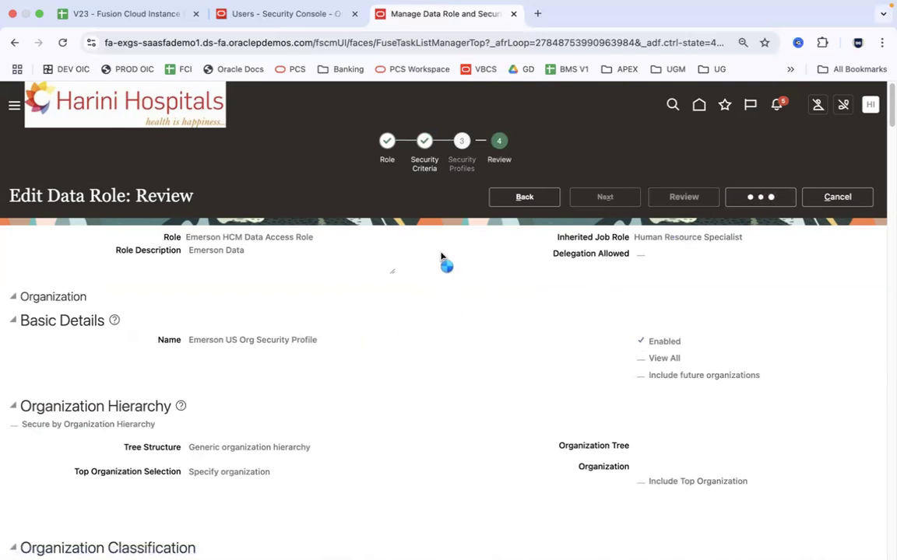
{"action": "key", "text": "super+Tab"}
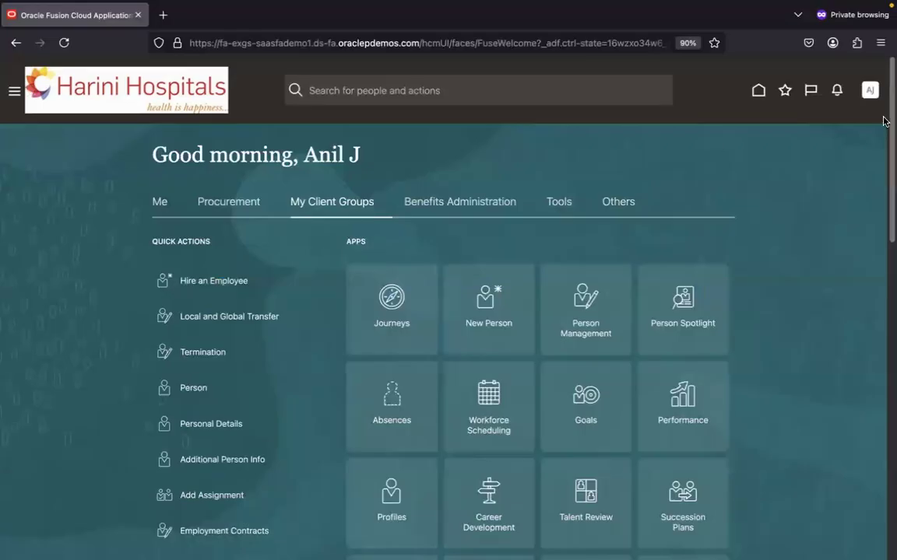
{"action": "left_click", "coordinate": [869, 91]}
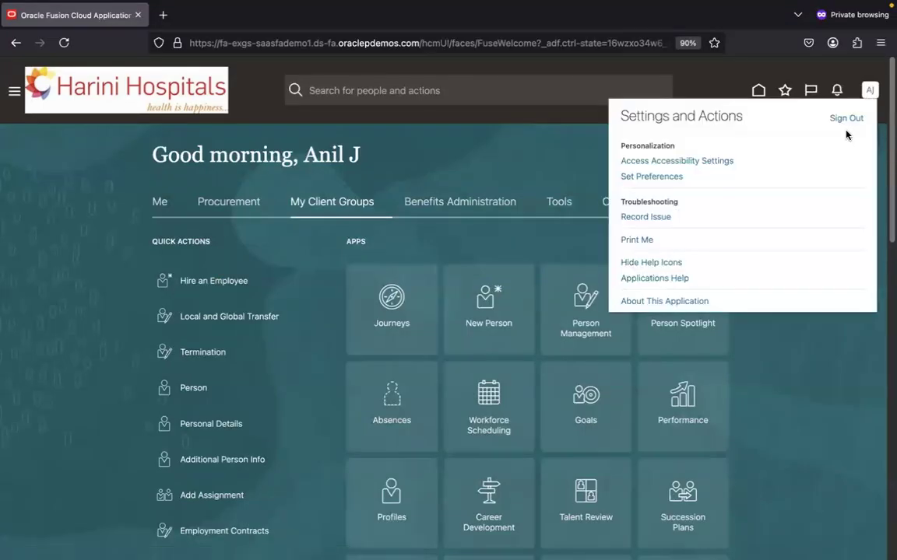
Sign the new user out of Oracle Fusion Cloud HCM
{"action": "left_click", "coordinate": [846, 119]}
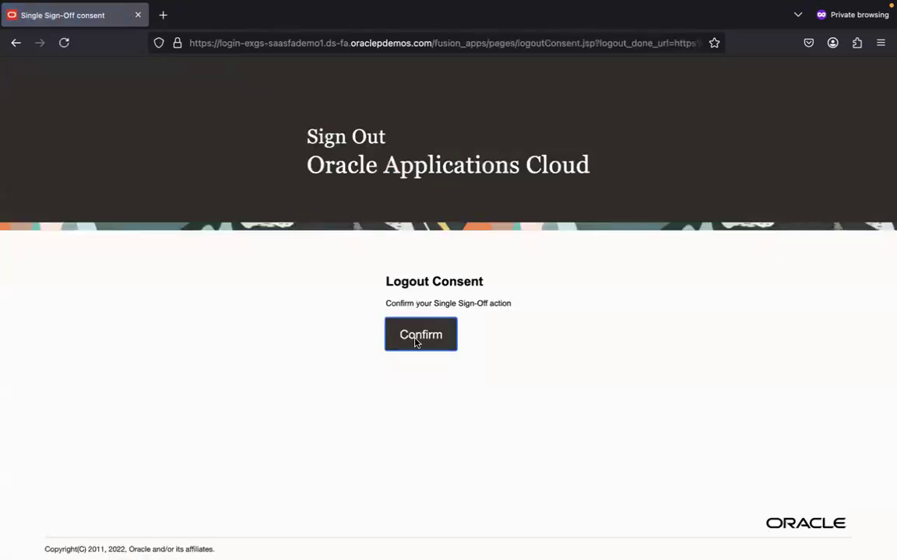
{"action": "left_click", "coordinate": [415, 342]}
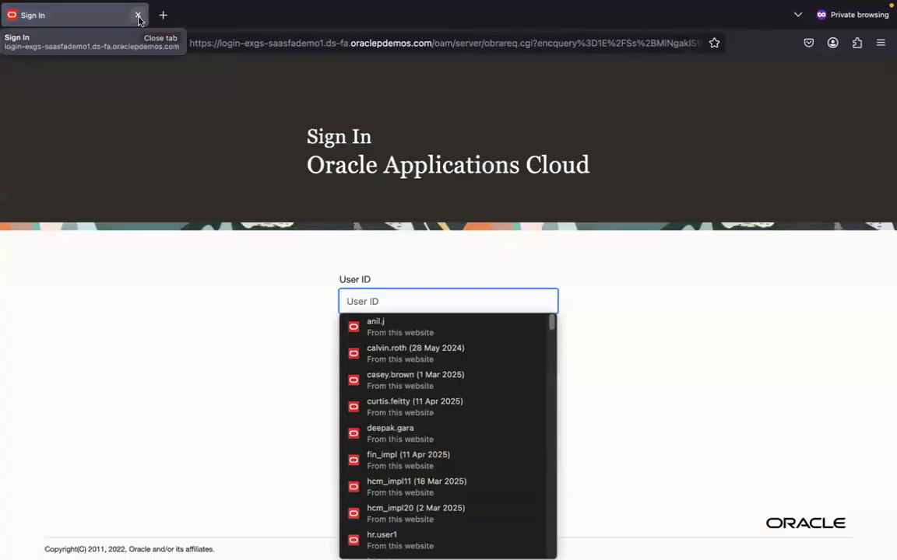
{"action": "left_click", "coordinate": [139, 16]}
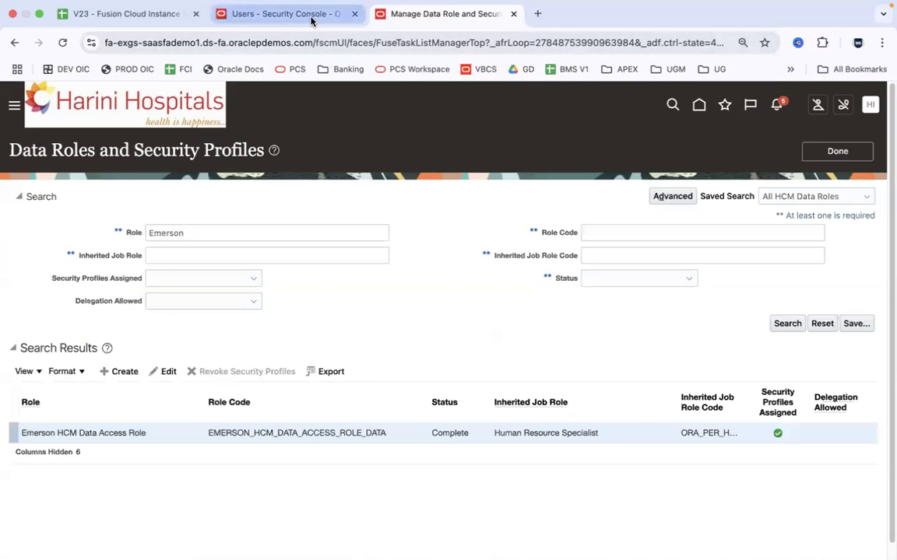
Sign back in on the private window using the saved new-user login
{"action": "key", "text": "super+Tab"}
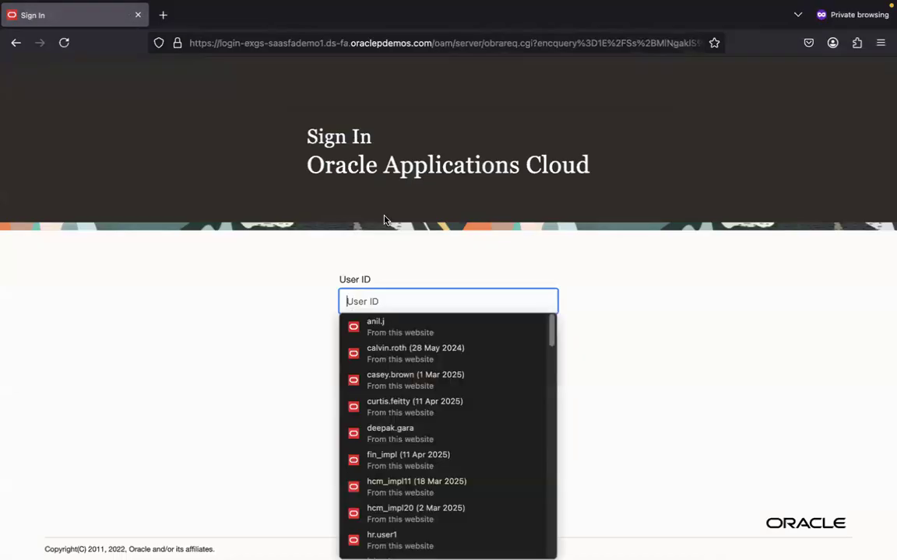
{"action": "key", "text": "super+Tab"}
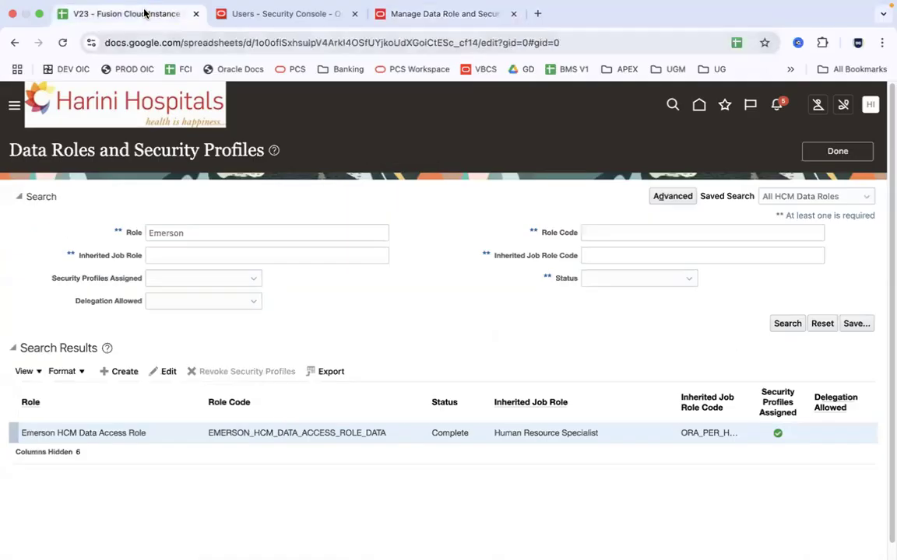
{"action": "key", "text": "super+1"}
{"action": "key", "text": "super+Tab"}
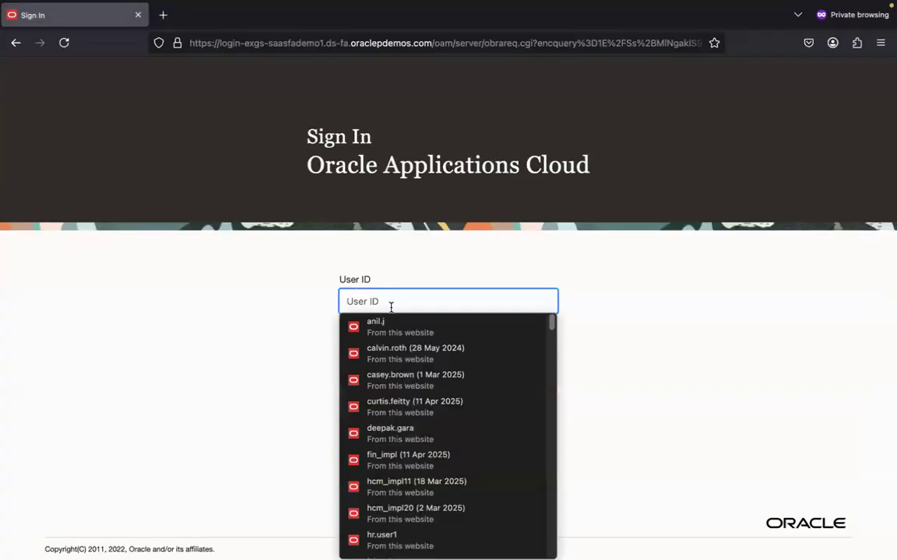
{"action": "left_click", "coordinate": [399, 321]}
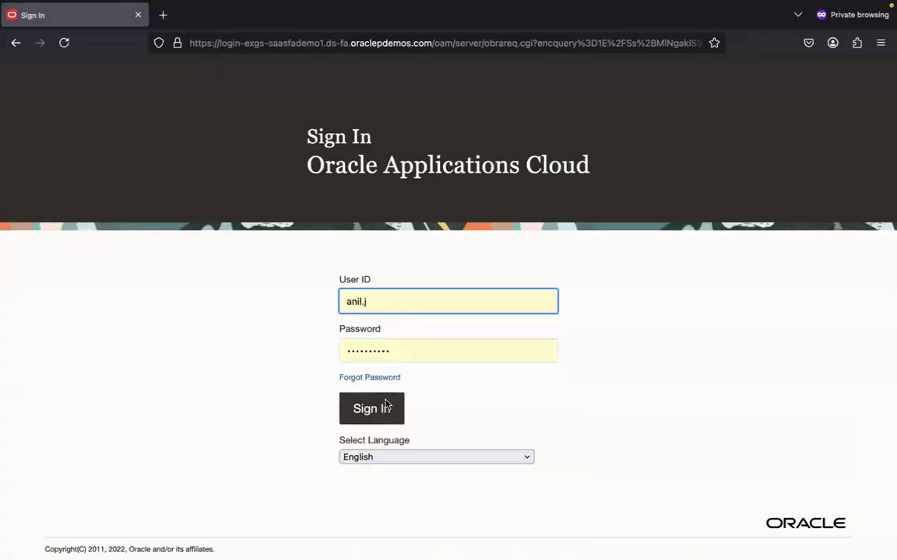
{"action": "left_click", "coordinate": [361, 408]}
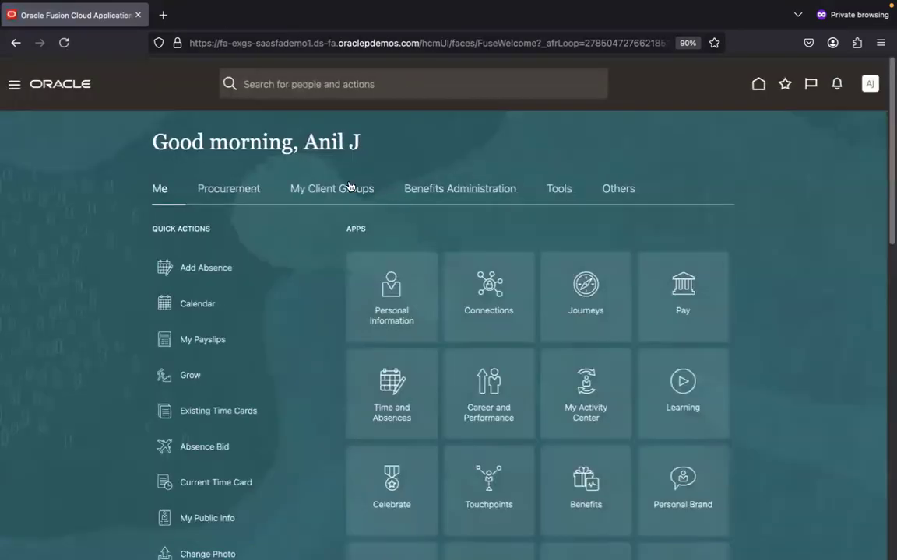
Start a hire from My Client Groups, then go back to the home page
{"action": "left_click", "coordinate": [350, 187]}
{"action": "left_click", "coordinate": [210, 267]}
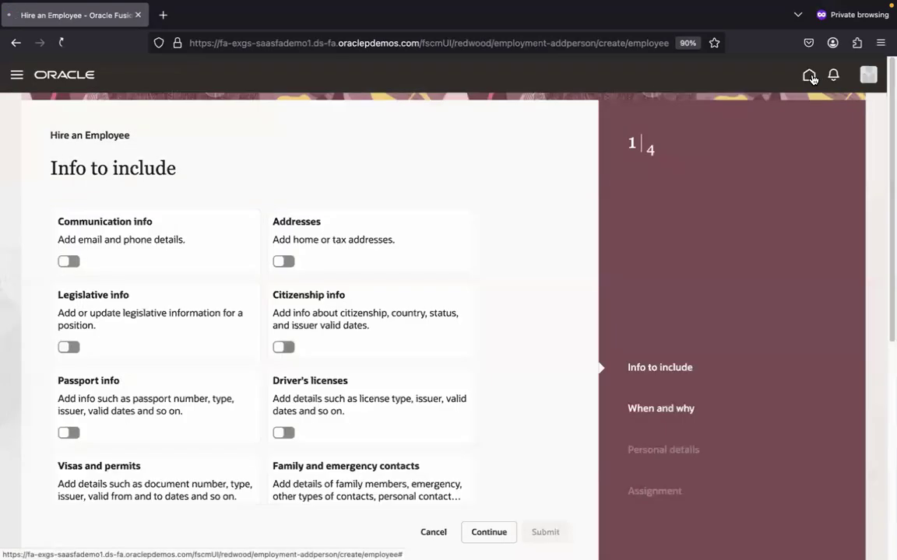
{"action": "left_click", "coordinate": [809, 76]}
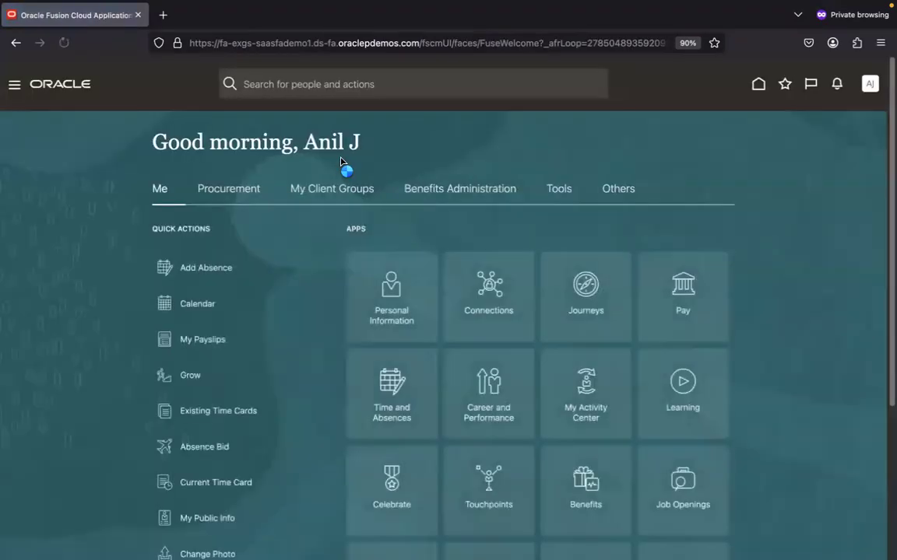
Open New Person > Hire an Employee and check that Legal Employer offers only US1 and US2
{"action": "left_click", "coordinate": [336, 191]}
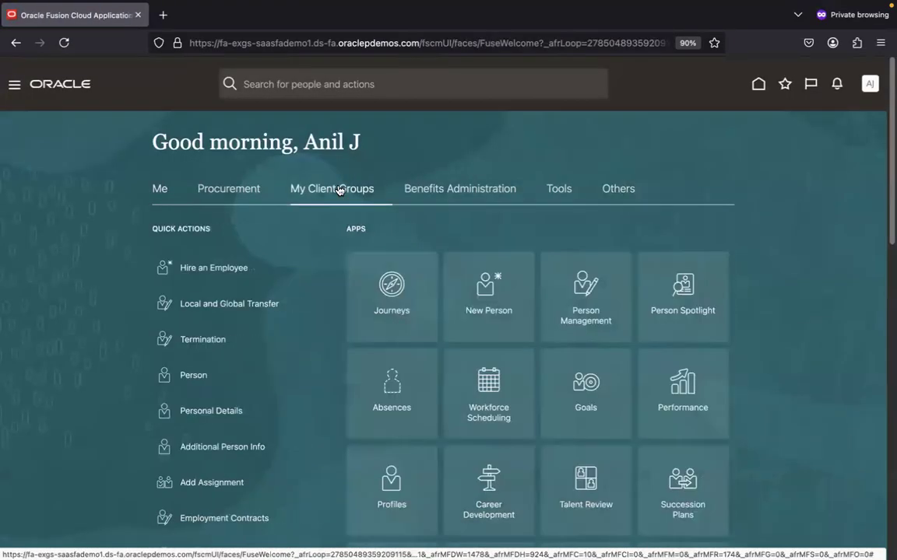
{"action": "left_click", "coordinate": [446, 178]}
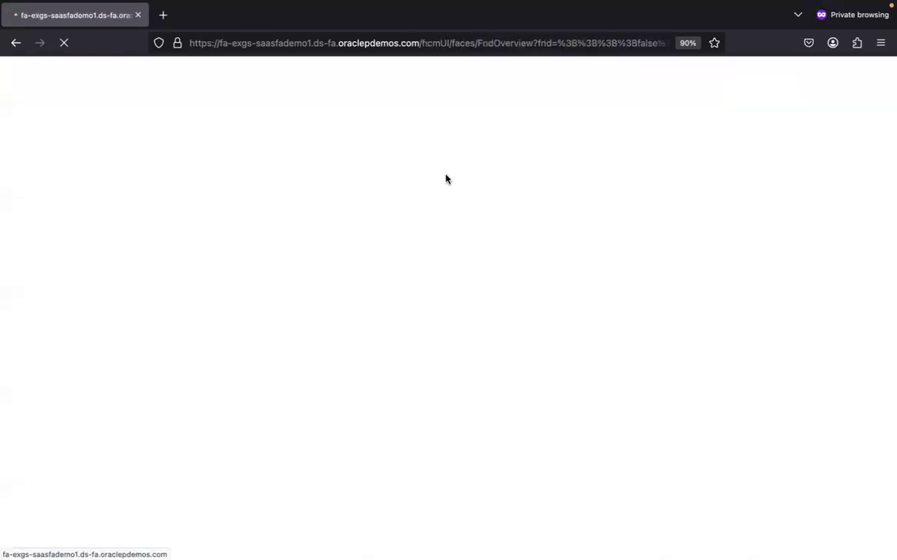
{"action": "left_click", "coordinate": [277, 278]}
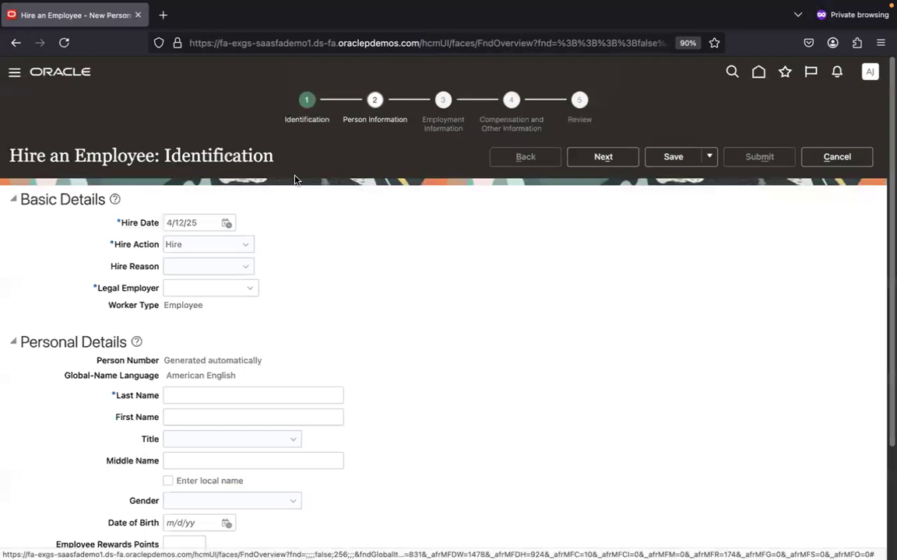
{"action": "left_click", "coordinate": [250, 289]}
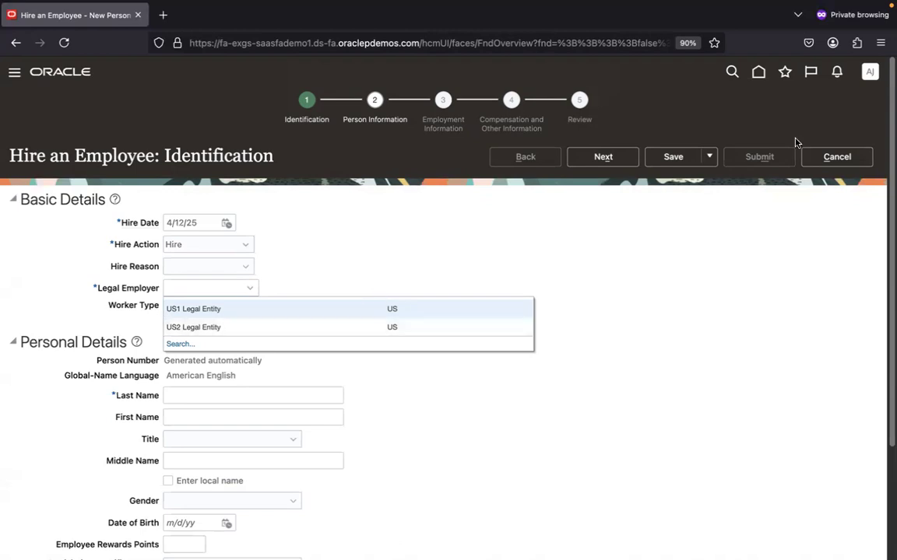
Cancel the hire, confirm abandoning it, and return to the home page
{"action": "left_click", "coordinate": [850, 162]}
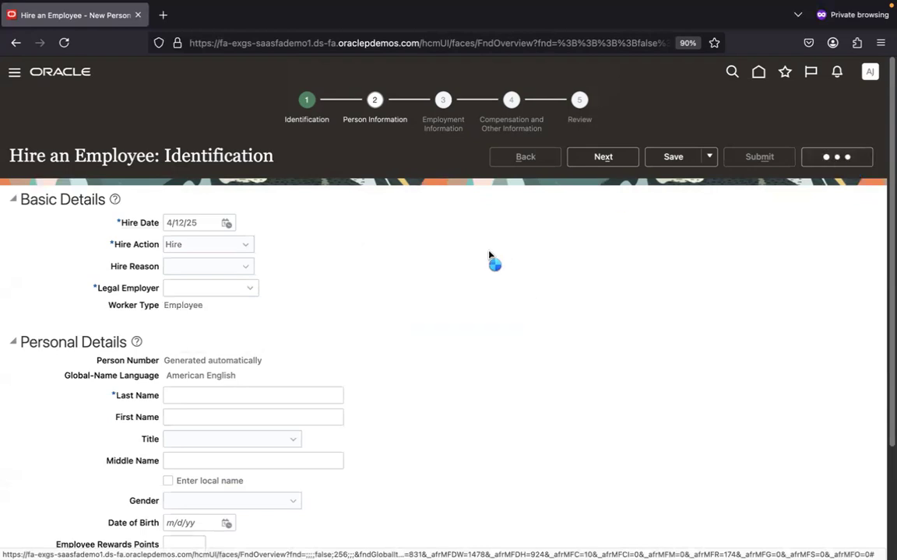
{"action": "left_click", "coordinate": [593, 327]}
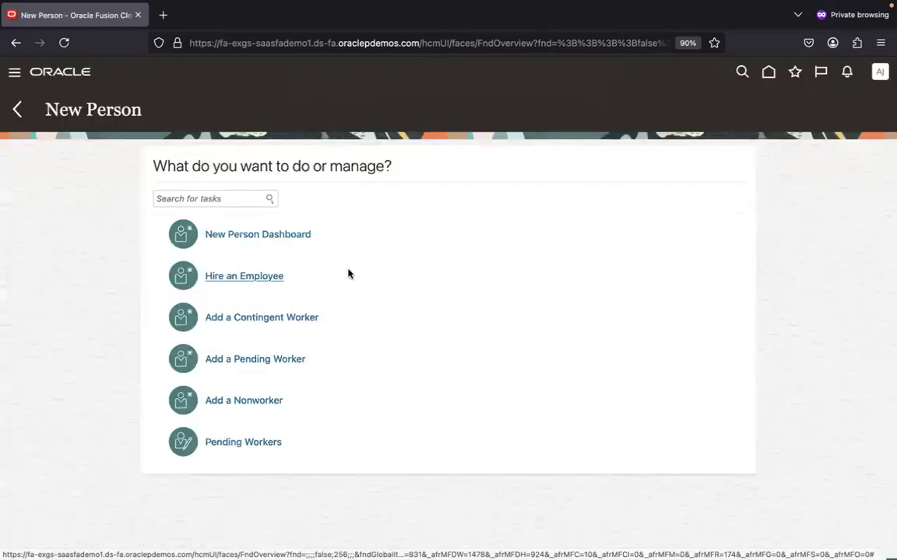
{"action": "left_click", "coordinate": [16, 112]}
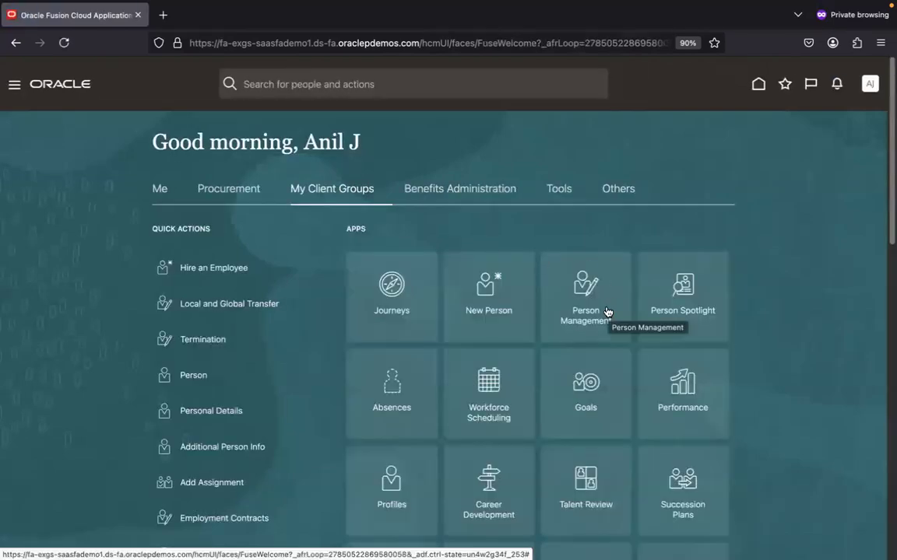
Search Person Management for 'Curtis%', then switch to the HCM Security Demo slides
{"action": "left_click", "coordinate": [607, 312]}
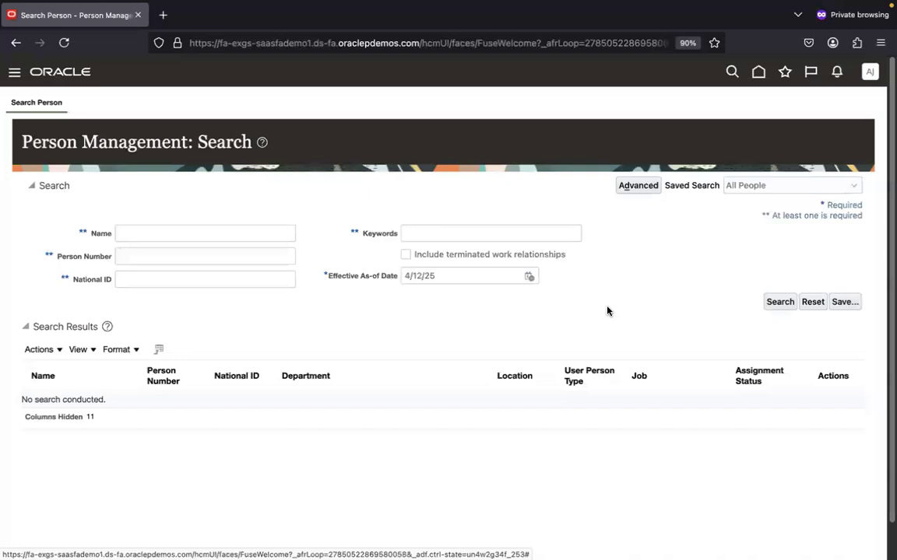
{"action": "left_click", "coordinate": [174, 234]}
{"action": "type", "text": "Curtis%"}
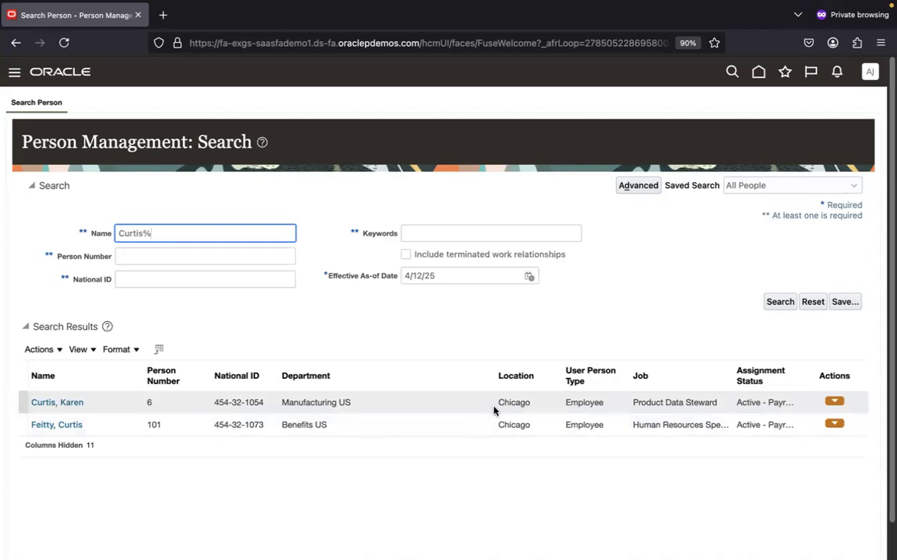
{"action": "key", "text": "super+Tab"}
{"action": "key", "text": "super+Tab"}
{"action": "key", "text": "super+Tab"}
{"action": "key", "text": "super+Tab"}
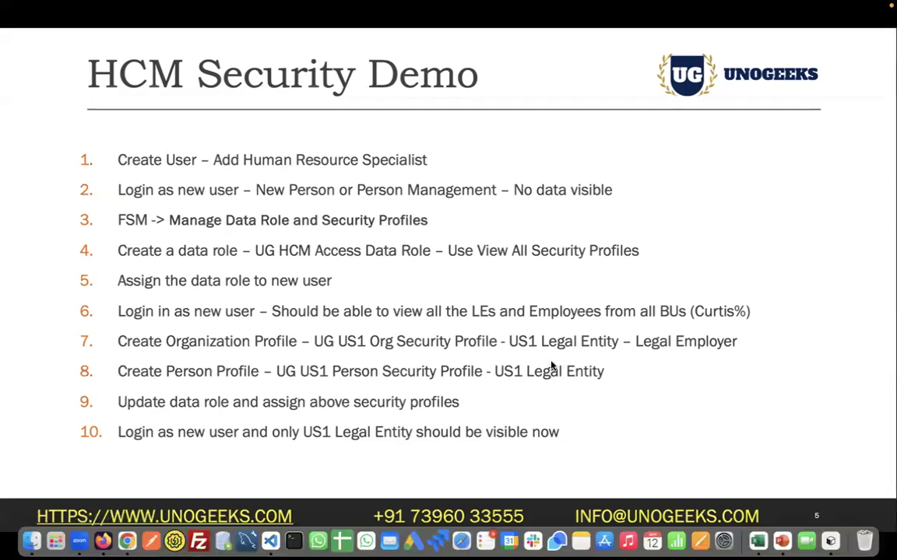
Leave the slideshow and return to the admin's Data Roles and Security Profiles tab in Chrome
{"action": "left_click", "coordinate": [233, 541]}
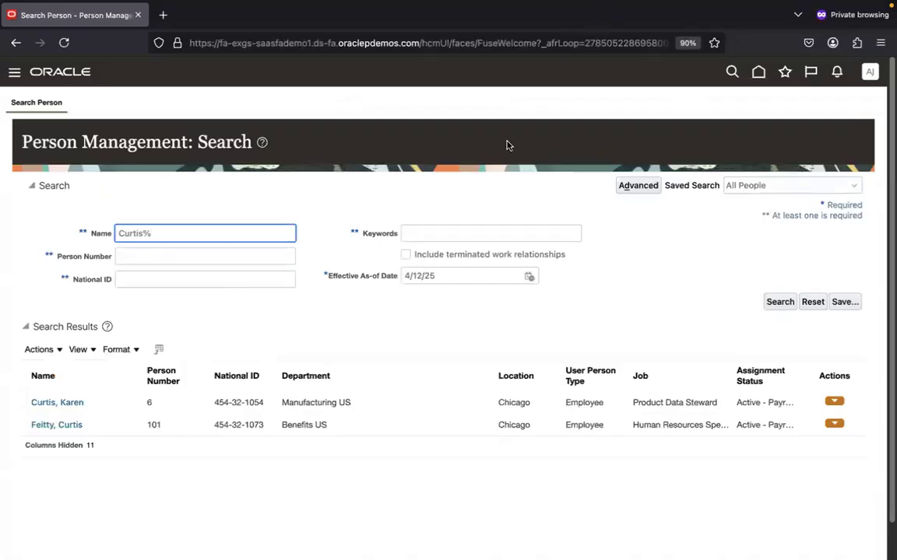
{"action": "key", "text": "super+Tab"}
{"action": "key", "text": "super+Tab"}
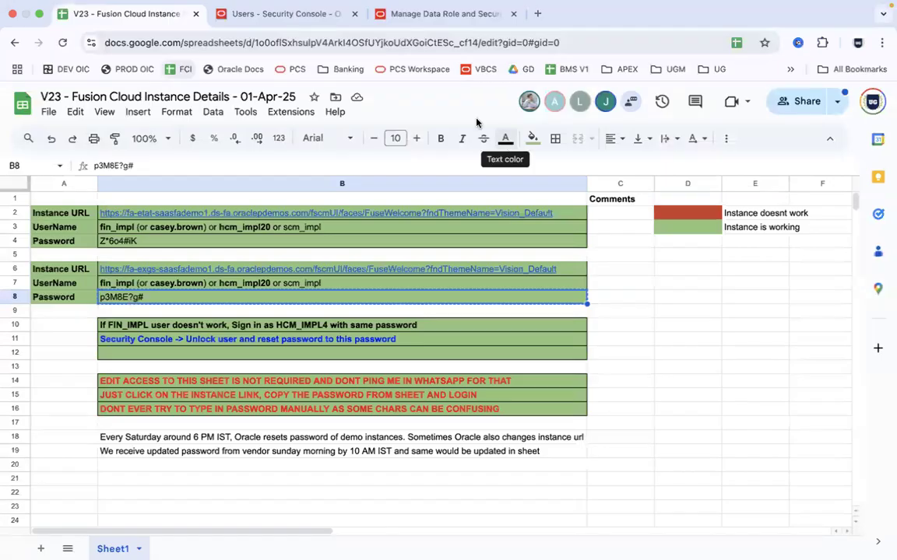
{"action": "left_click", "coordinate": [314, 15]}
{"action": "left_click", "coordinate": [387, 15]}
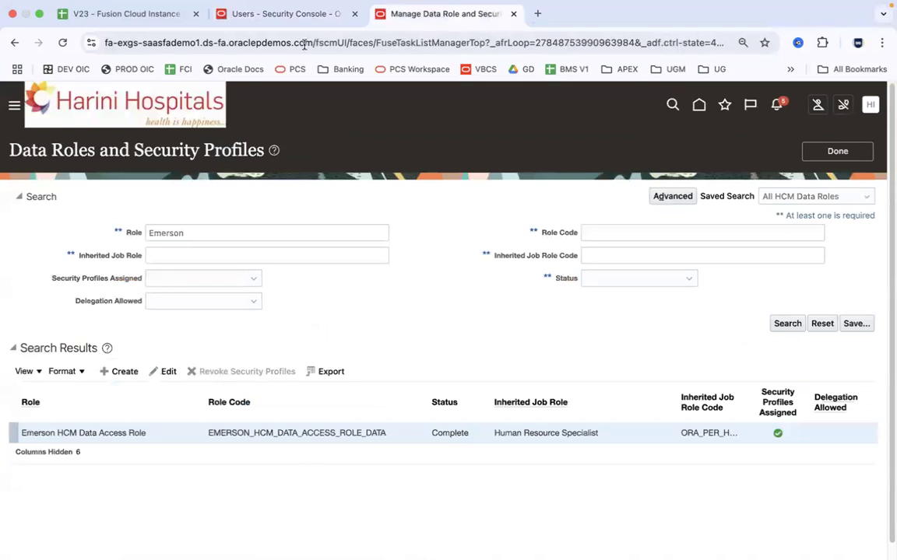
Review the new user's roles, including Emerson HCM Data Access Role, then switch to their Curtis% results in Firefox
{"action": "left_click", "coordinate": [251, 15]}
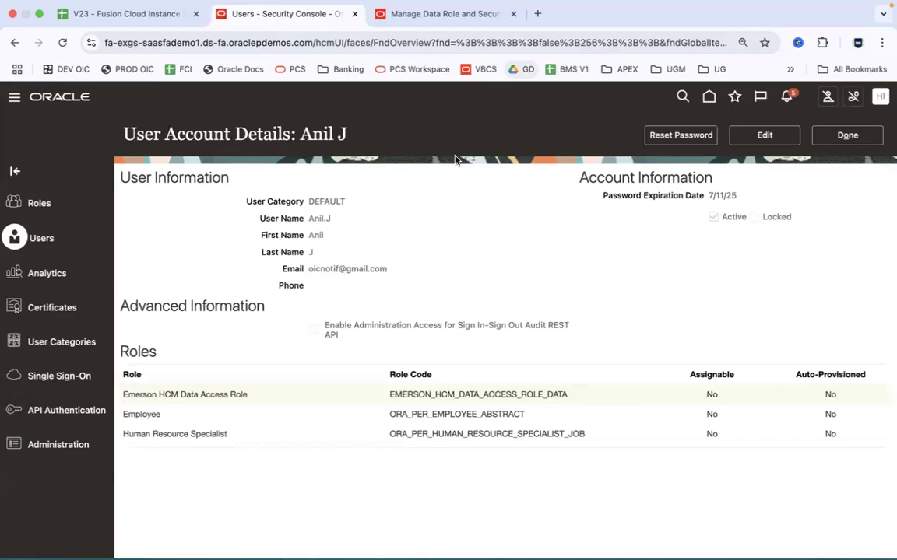
{"action": "left_click", "coordinate": [399, 23]}
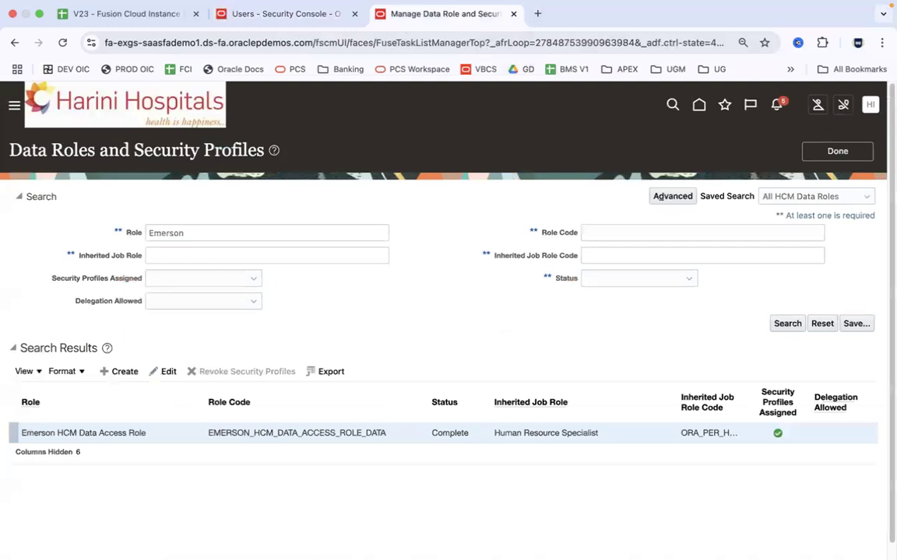
{"action": "mouse_move", "coordinate": [160, 533]}
{"action": "left_click", "coordinate": [104, 534]}
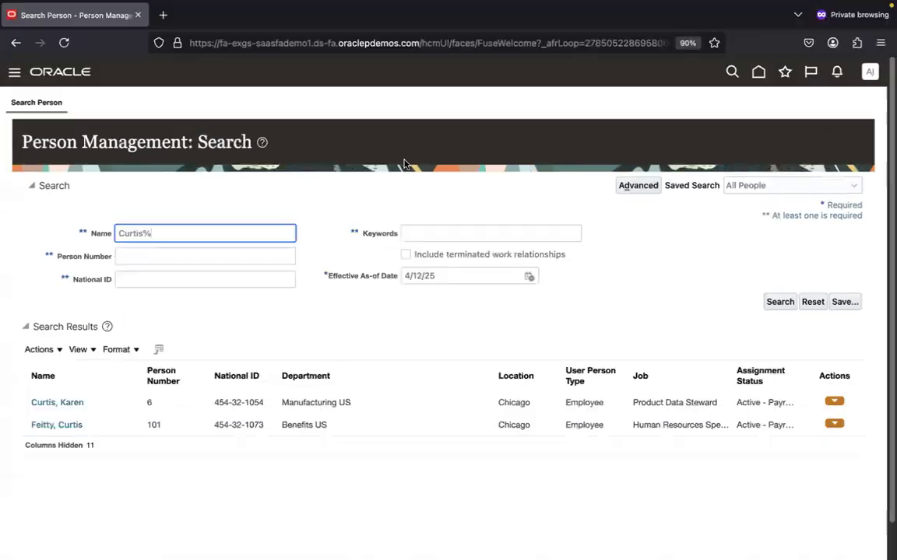